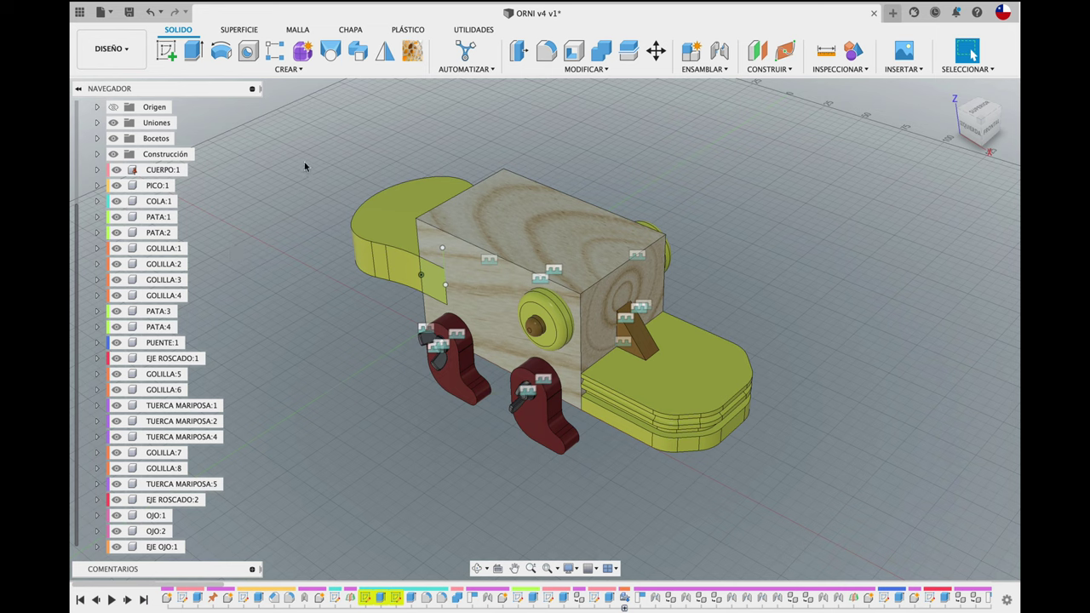
- Switch the ORNI model from the DISEÑO workspace to ANIMACIÓN
click(121, 54)
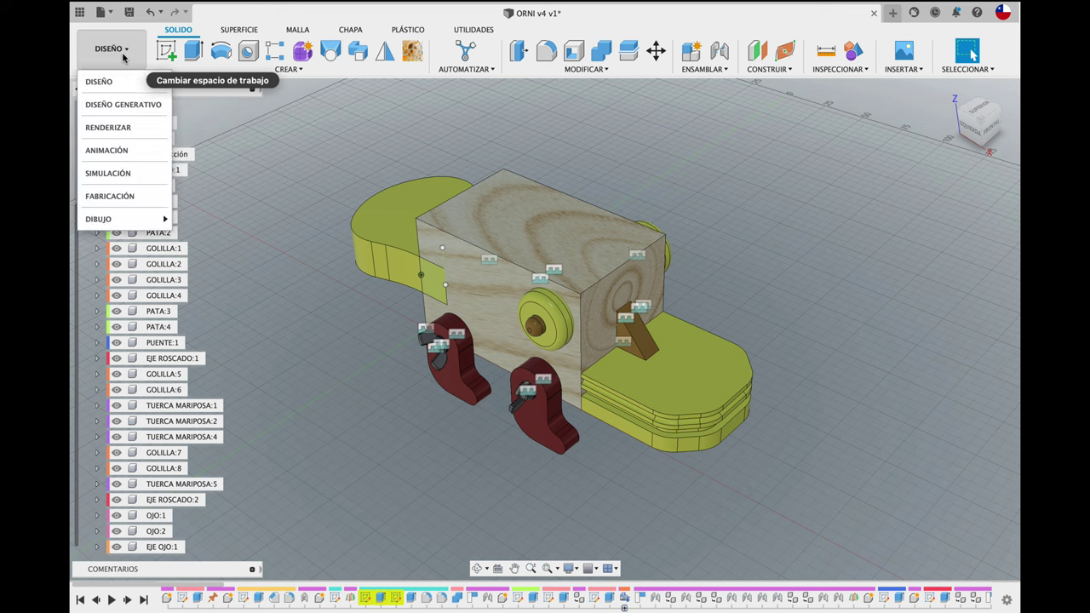
click(104, 150)
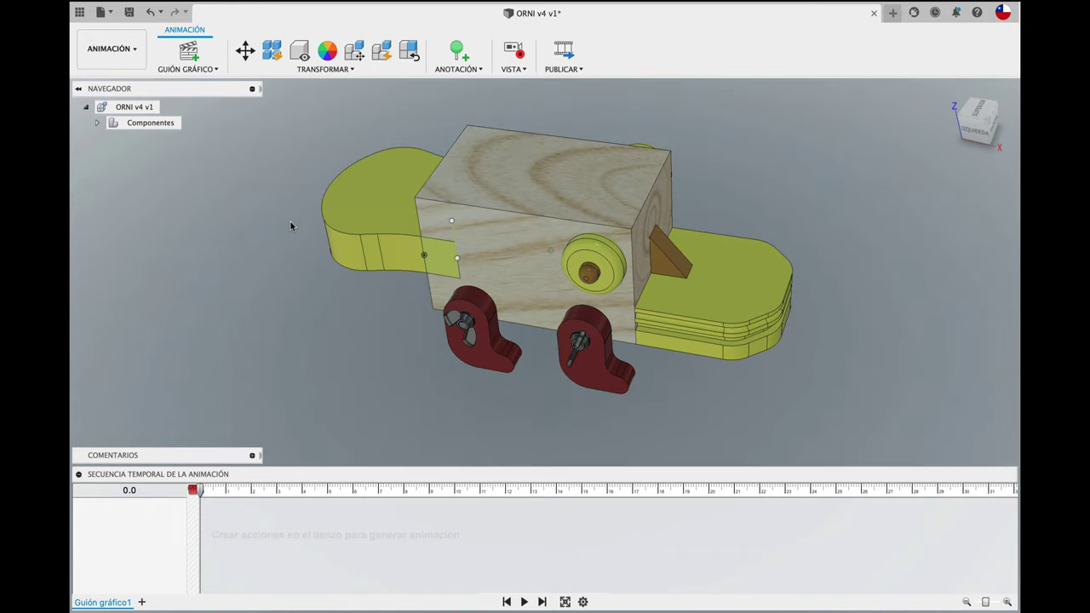
- Orbit the view to look down on the ORNI toy from higher above
shift+middle_drag(310, 132, 287, 179)
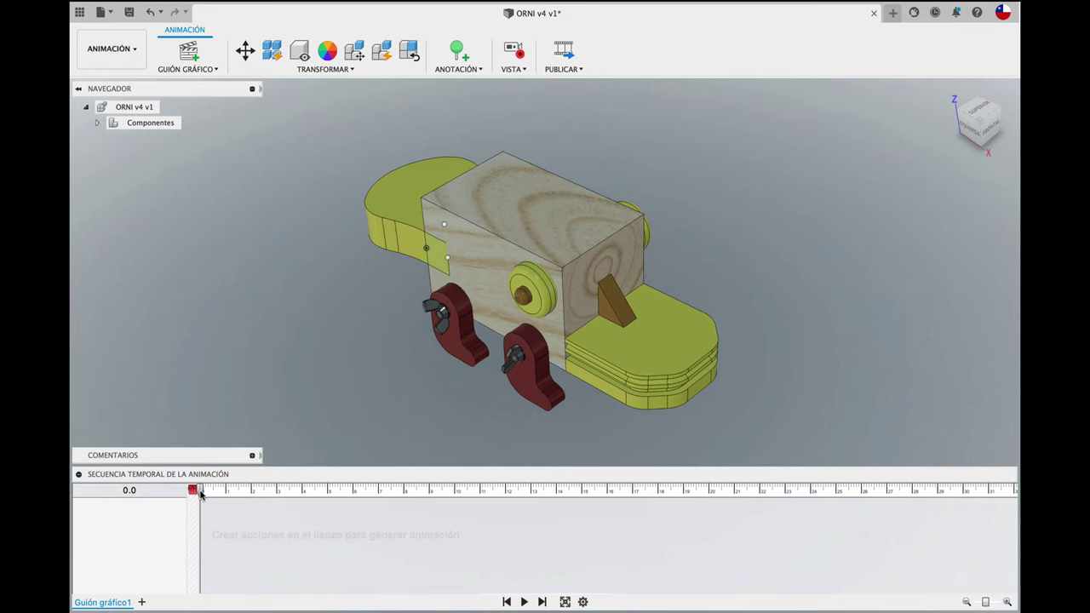
- Record a zoomed camera view keyframe at 2.3 seconds, then stop view recording
drag(200, 494, 259, 494)
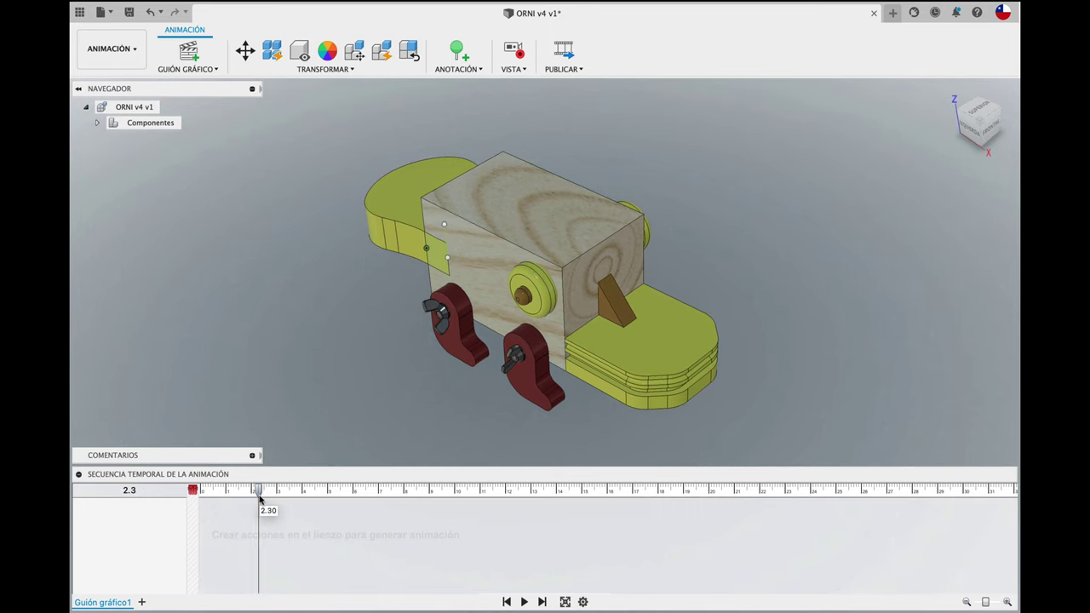
scroll(324, 448, up, 2)
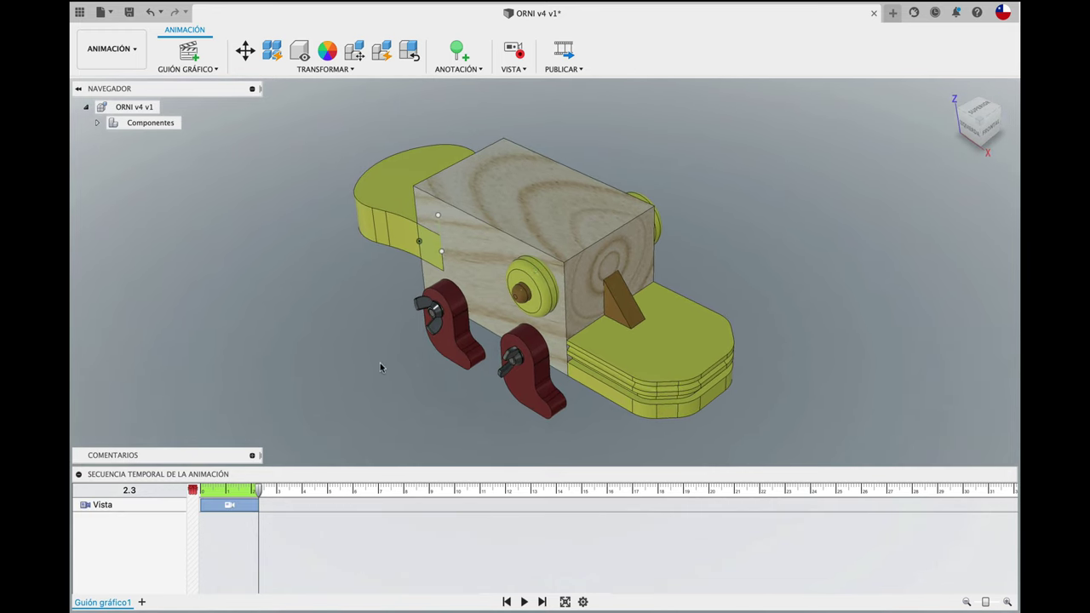
mouse_move(259, 491)
mouse_down()
mouse_move(210, 492)
mouse_move(257, 491)
mouse_up()
click(514, 62)
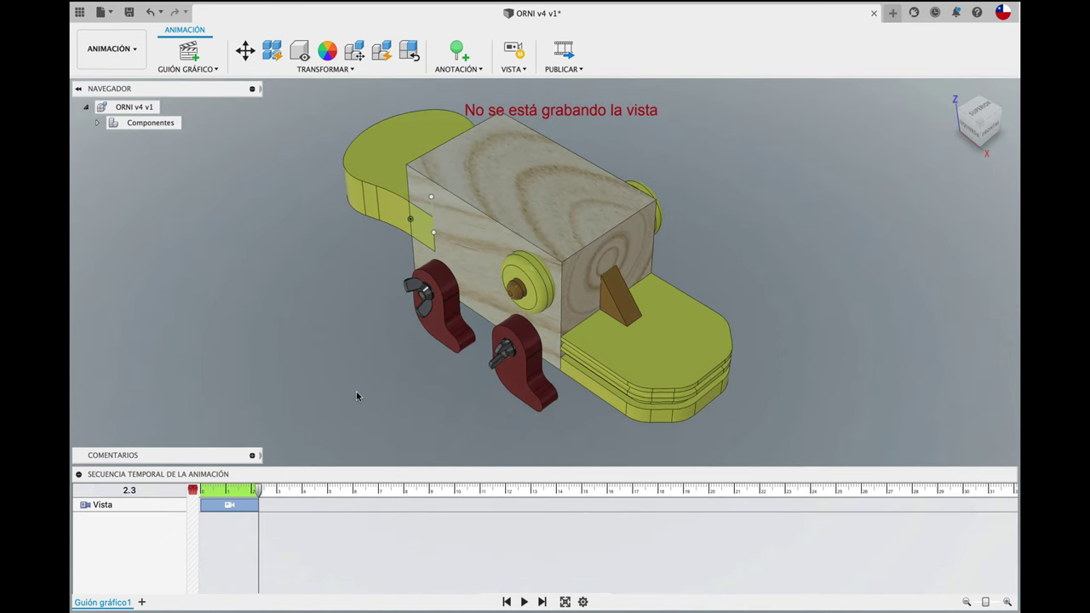
- Animate the first wing nut pulling outward along Z, with its trajectory line shown
click(424, 320)
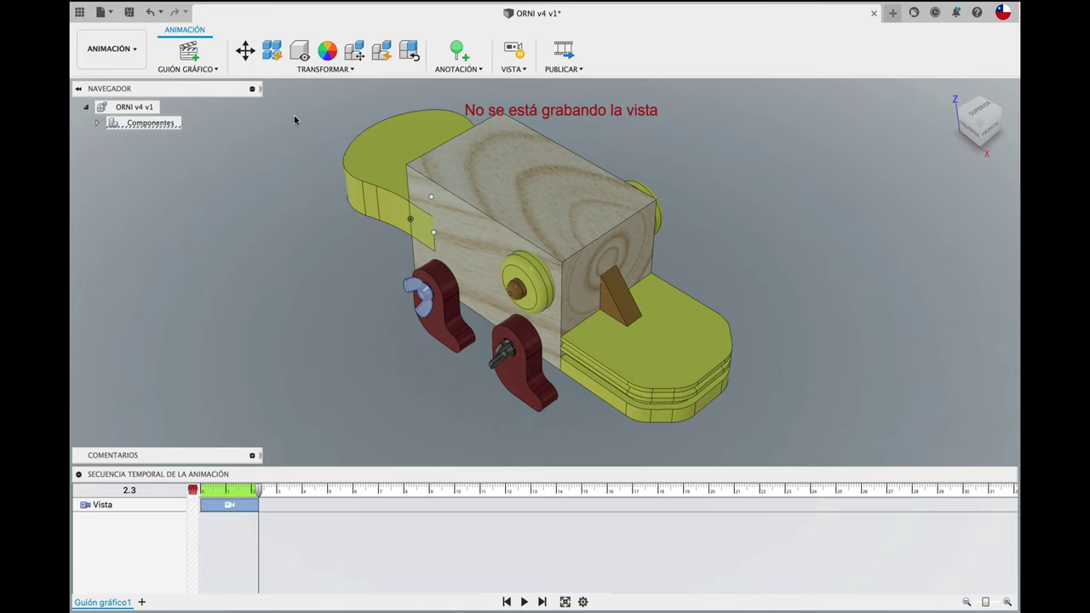
click(244, 53)
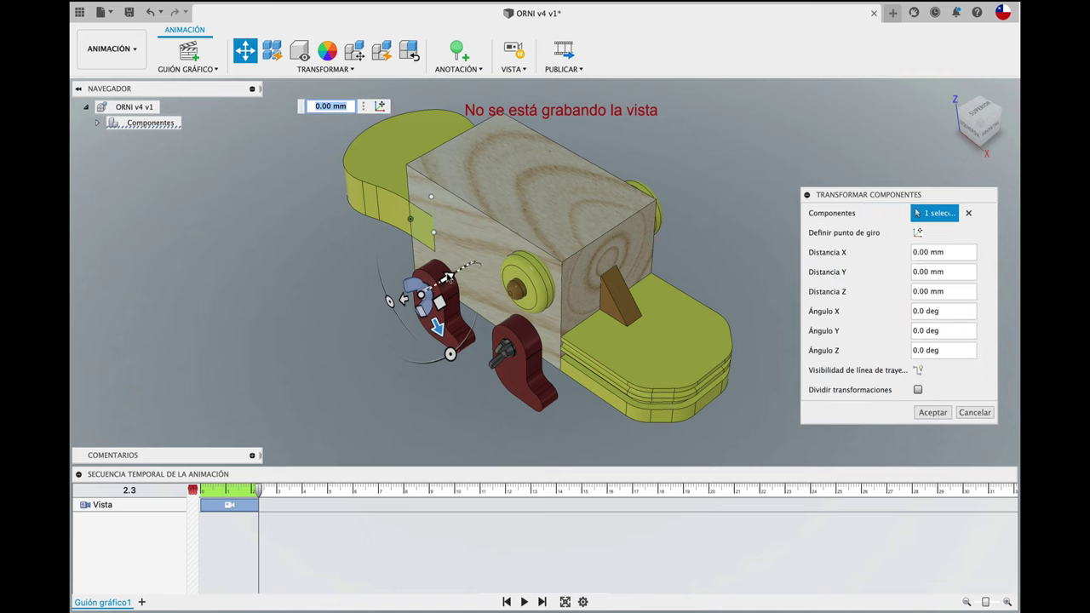
drag(449, 276, 316, 359)
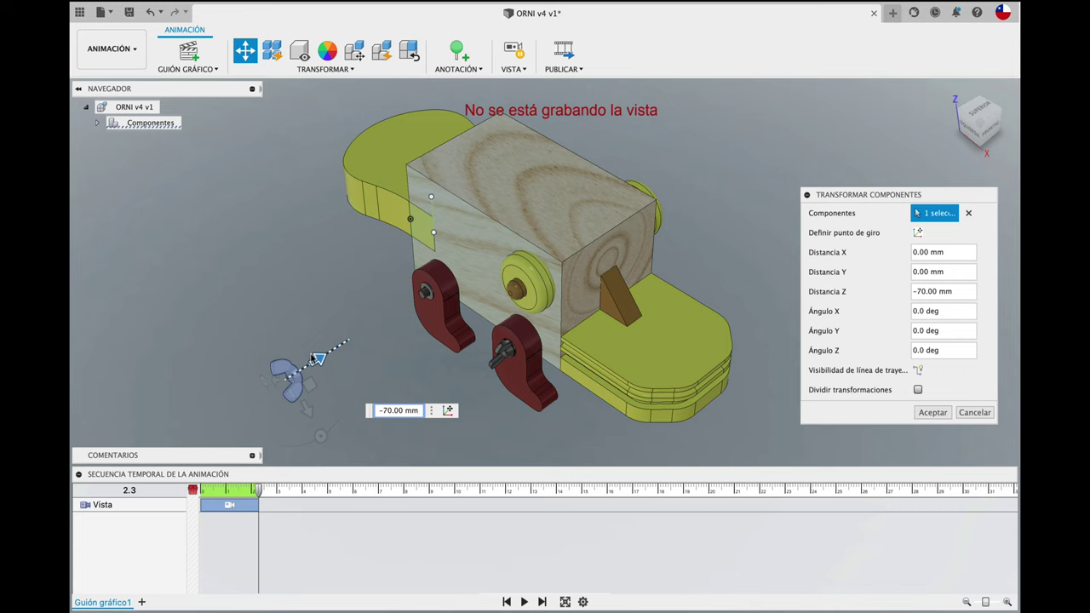
click(919, 370)
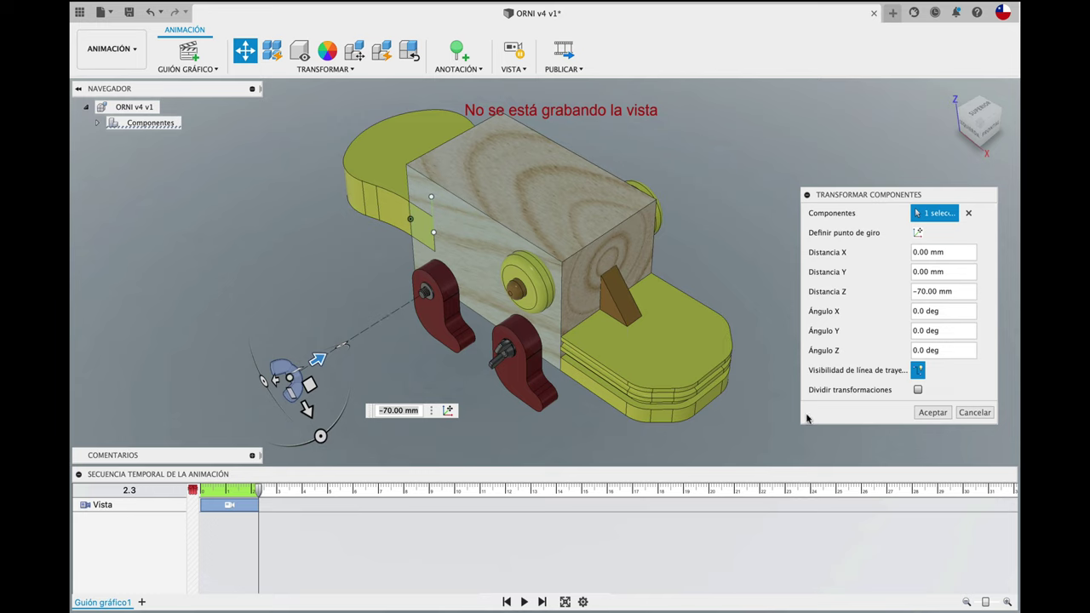
click(937, 415)
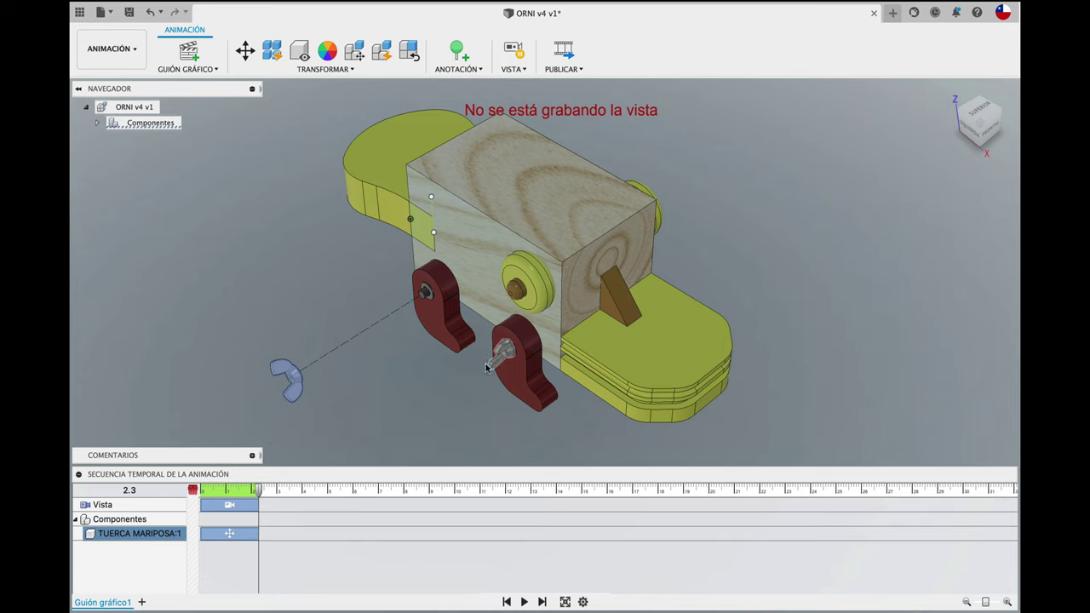
- Animate the second wing nut pulling -70 mm along Z, with its trajectory line shown
click(492, 367)
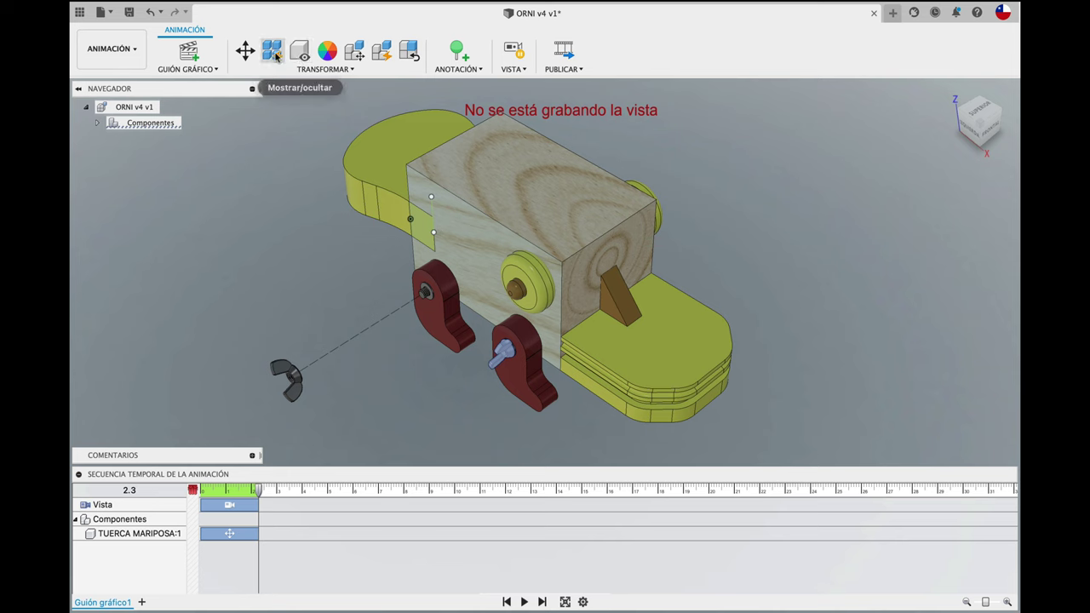
click(245, 52)
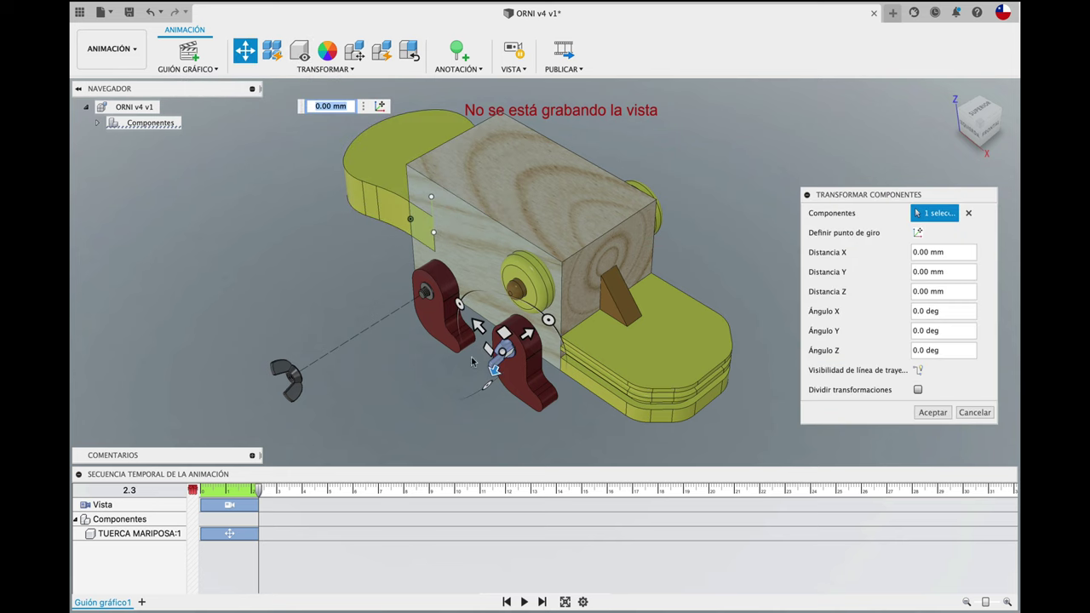
shift+middle_drag(501, 417, 500, 417)
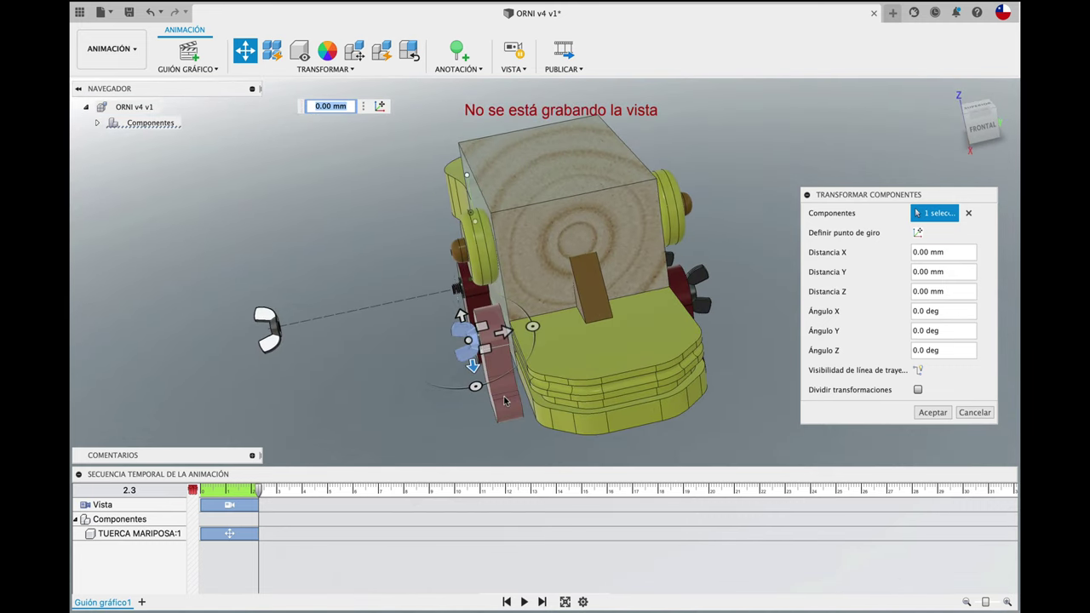
mouse_move(539, 330)
mouse_down()
mouse_move(462, 332)
mouse_move(354, 379)
mouse_up()
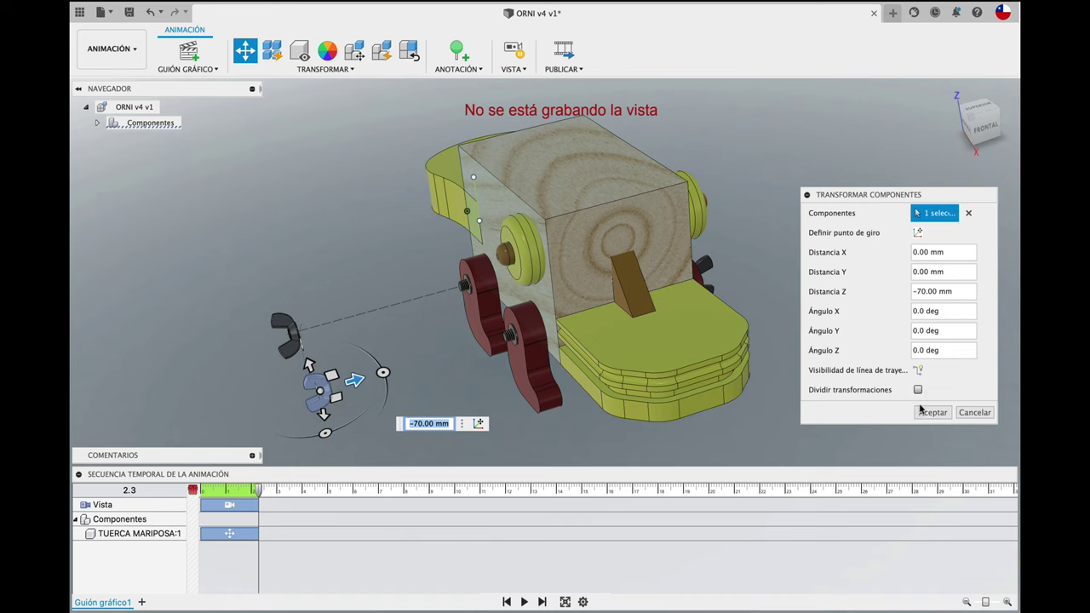
click(918, 370)
click(933, 412)
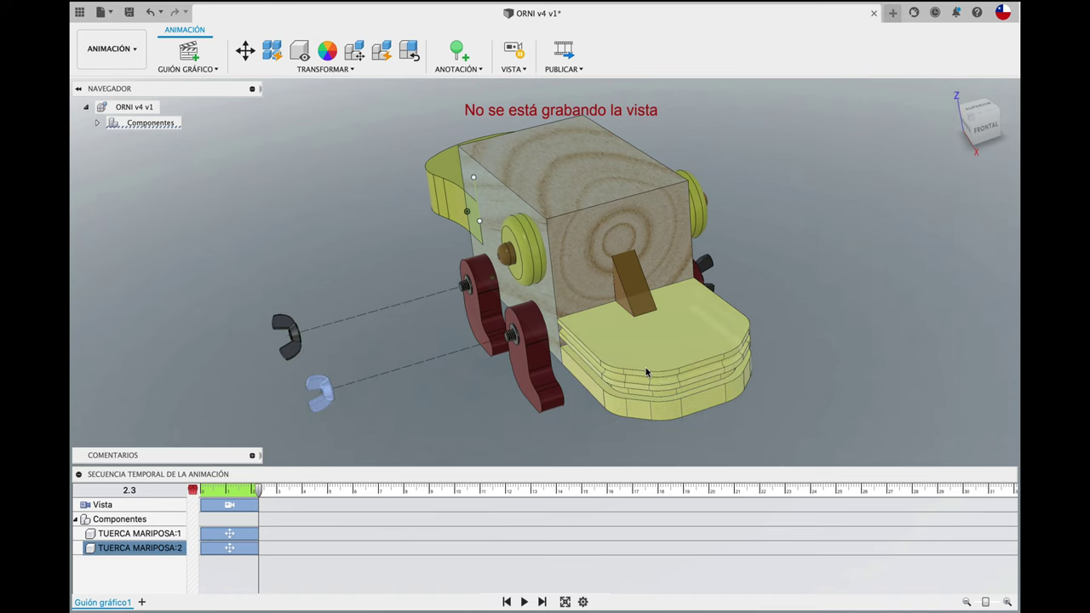
- Zoom toward the red brackets and select the washers behind the wing nuts
mouse_move(647, 373)
shift+middle_down()
mouse_move(517, 312)
mouse_move(560, 268)
shift+middle_up()
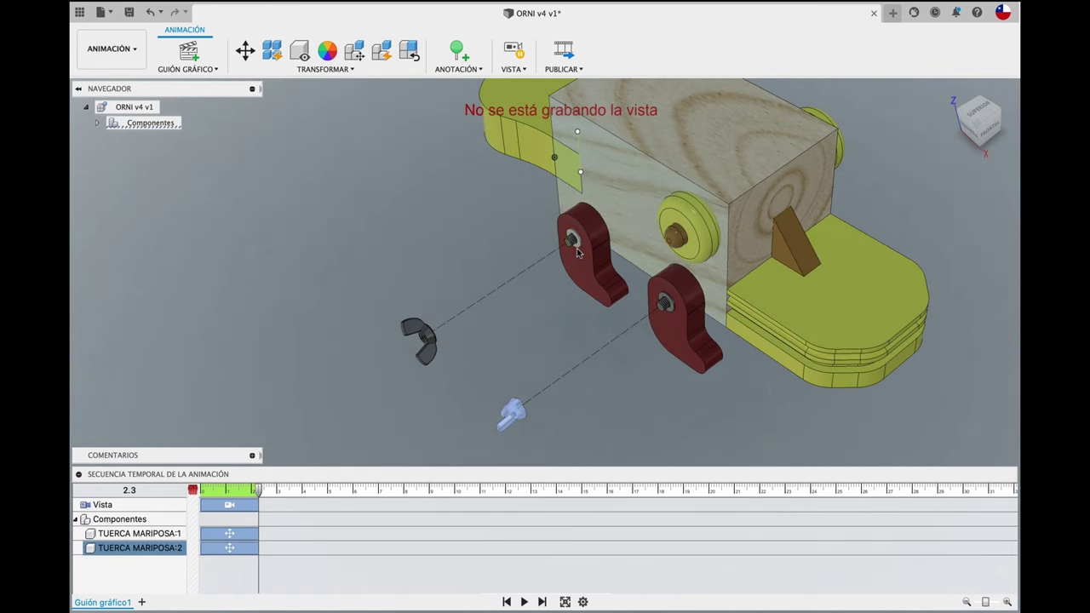
scroll(577, 247, up, 2)
scroll(577, 221, up, 3)
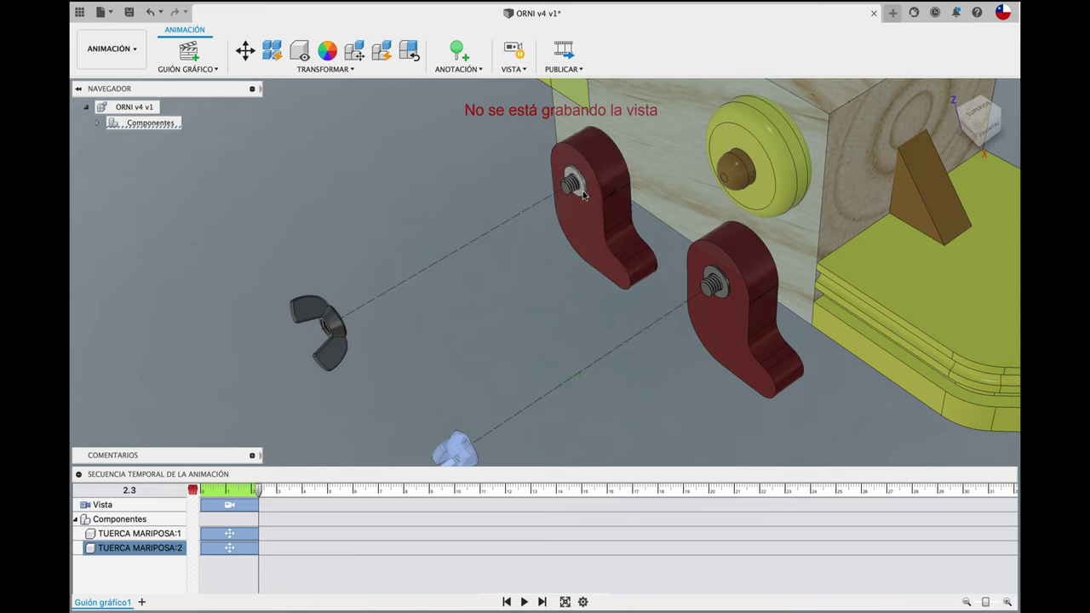
click(582, 194)
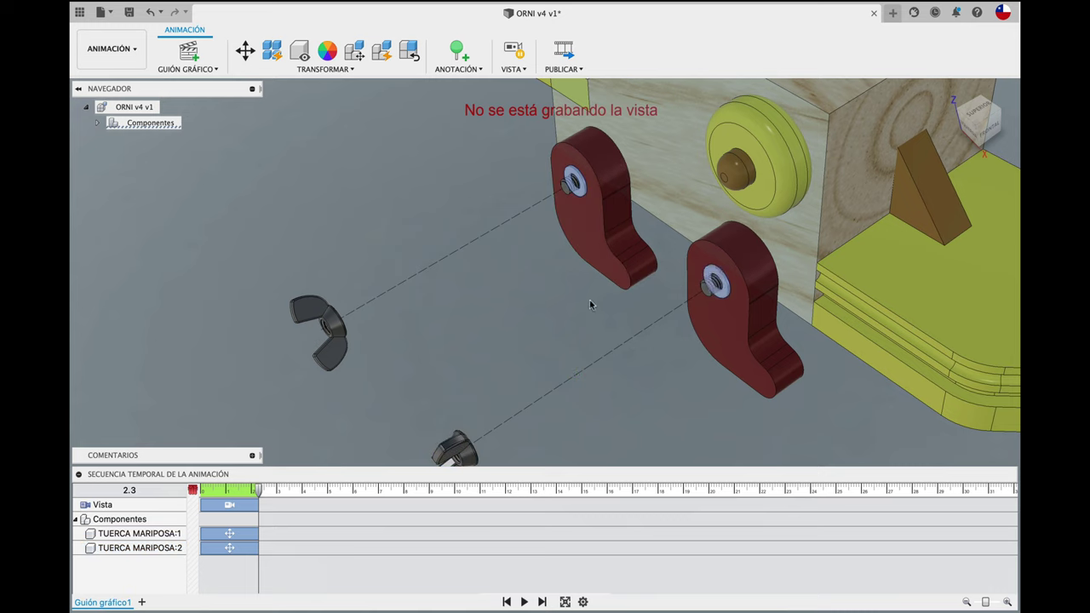
- Move the selected washers 45 mm outward in Z
click(244, 53)
drag(654, 301, 500, 410)
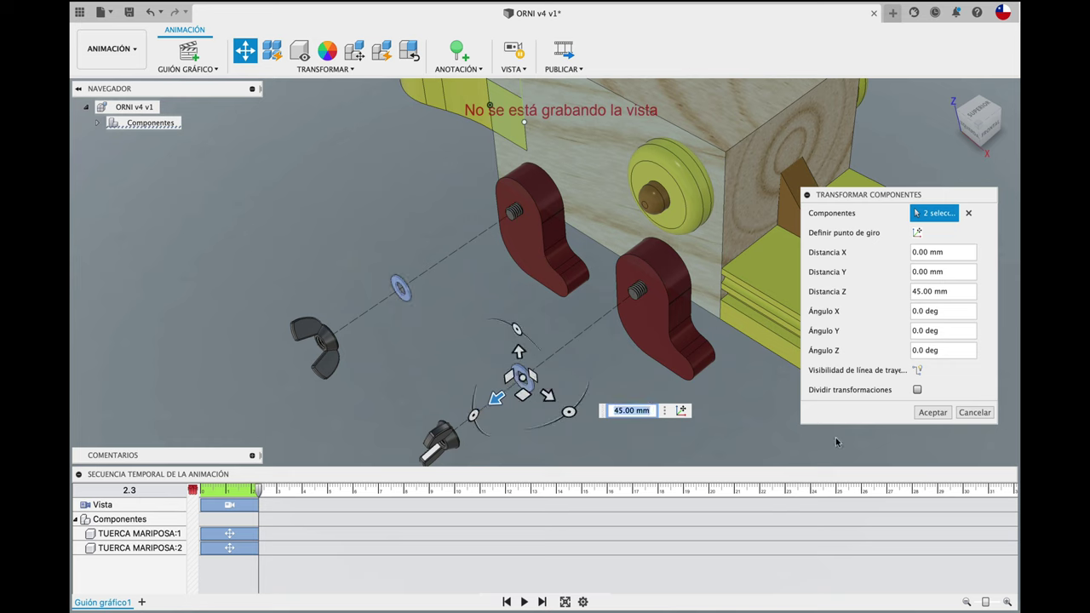
click(932, 412)
- Slide both red brackets -30 mm in Y off the body, then clear the selection
click(656, 315)
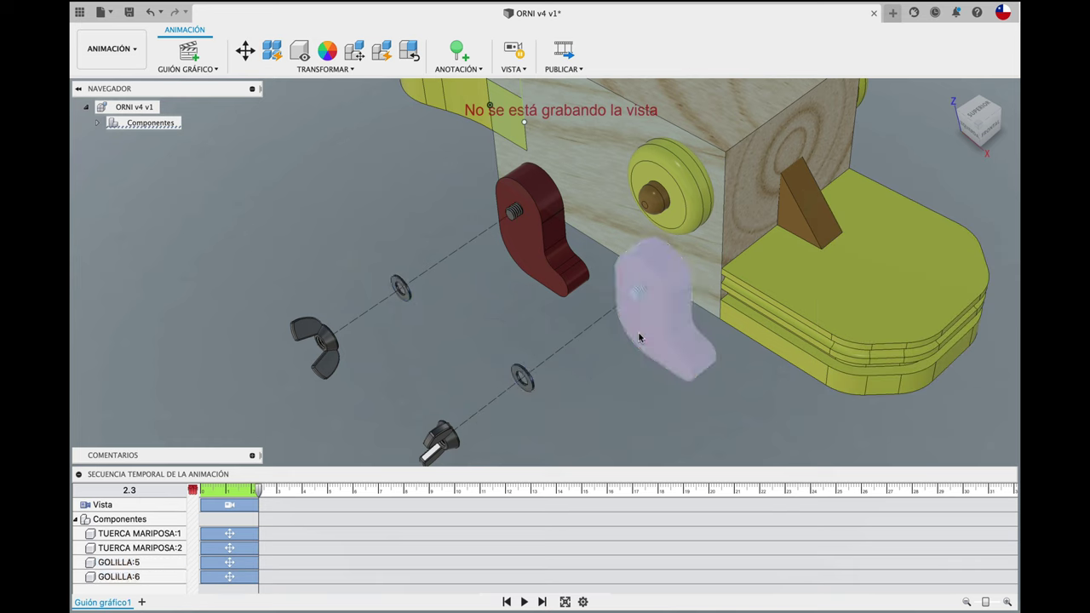
shift+click(524, 247)
click(245, 51)
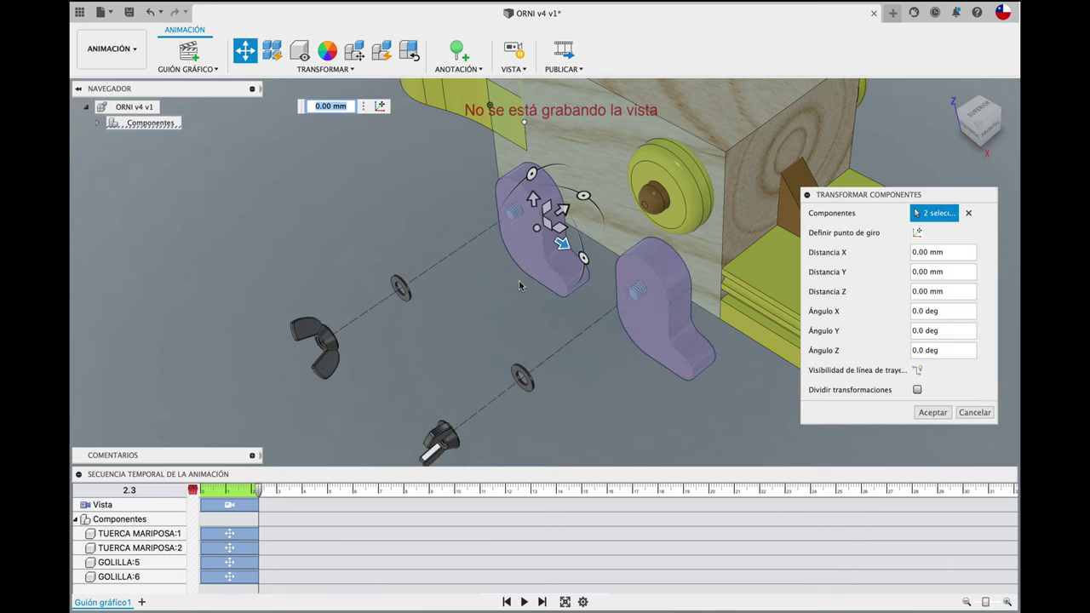
drag(562, 209, 488, 258)
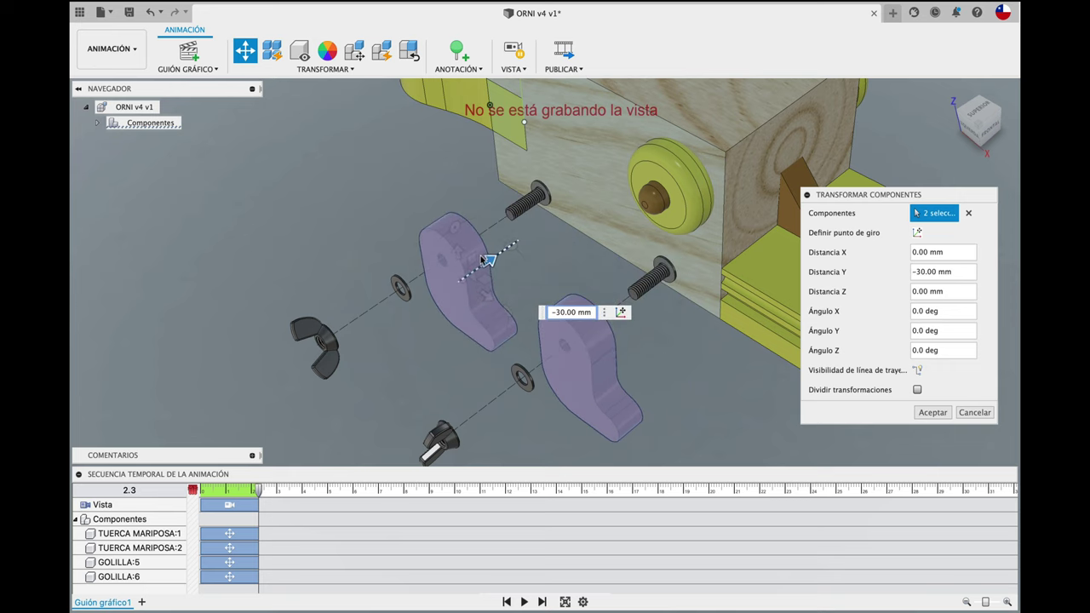
click(932, 413)
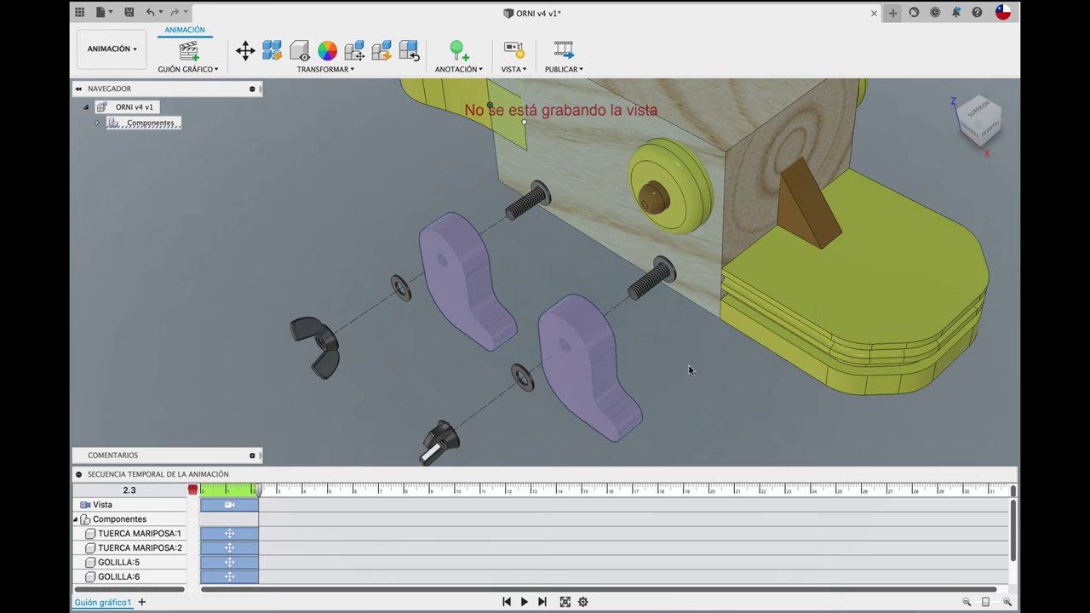
mouse_move(689, 369)
shift+middle_down()
mouse_move(637, 366)
mouse_move(516, 408)
shift+middle_up()
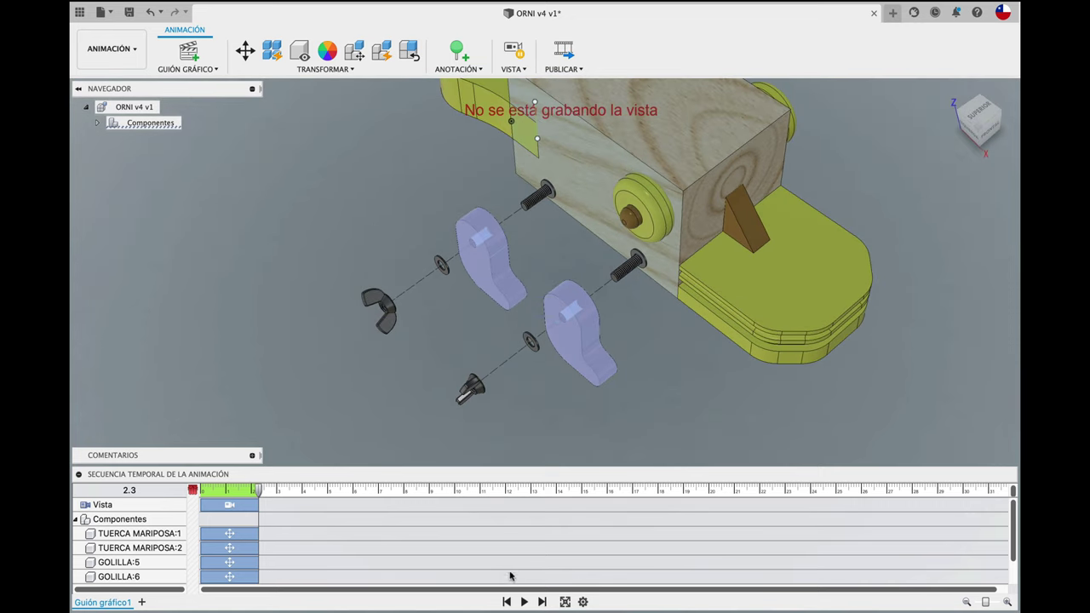
click(261, 496)
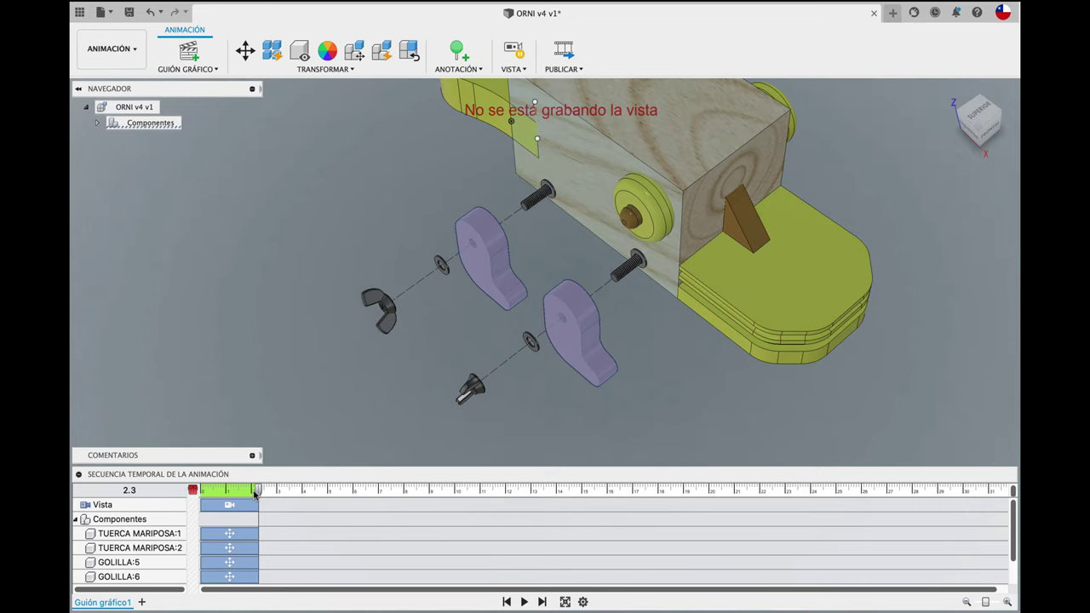
- Scrub and play the explosion preview, then rewind to the start
drag(260, 492, 204, 494)
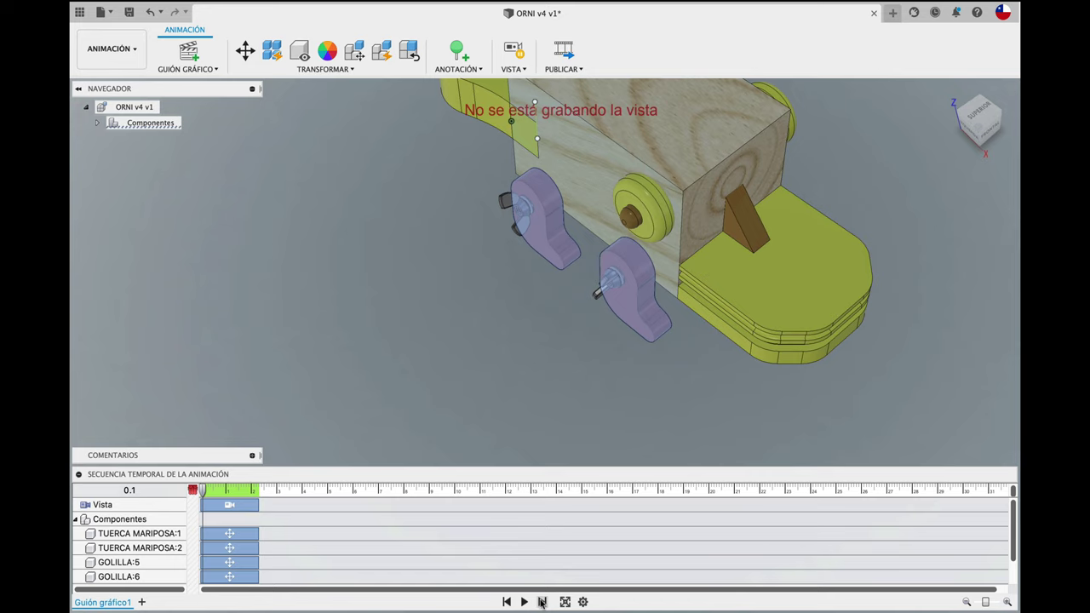
click(523, 602)
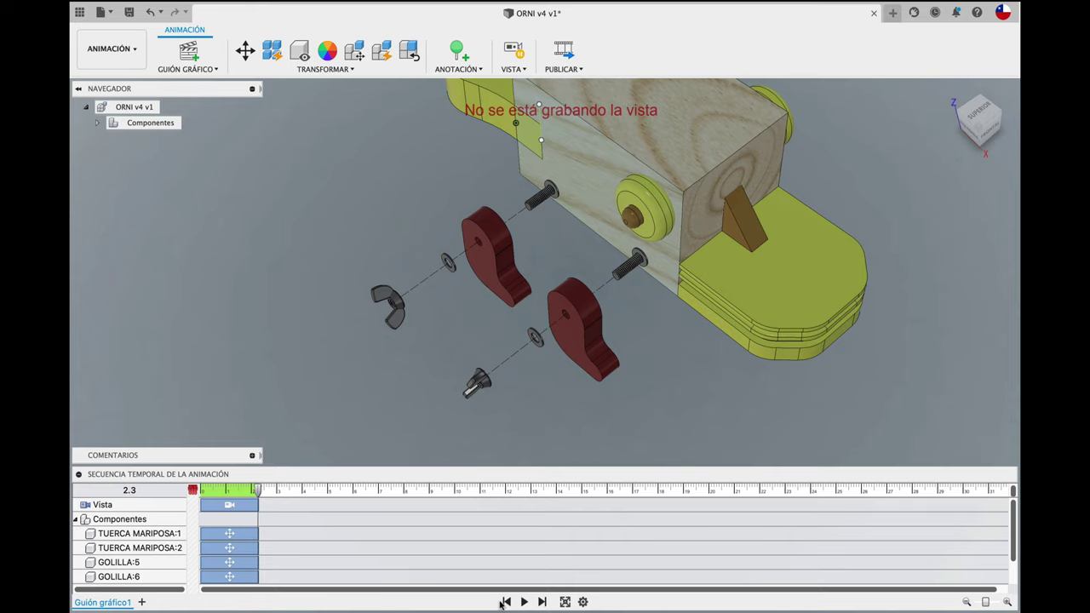
click(506, 602)
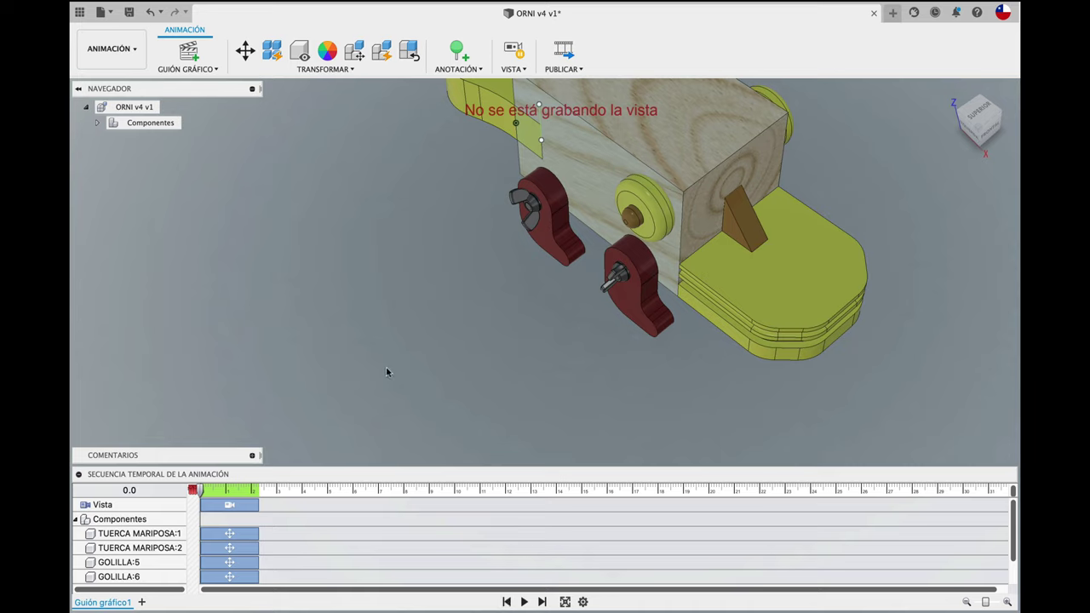
- Select the first wing nut and its TUERCA MARIPOSA:1 timeline row
click(536, 231)
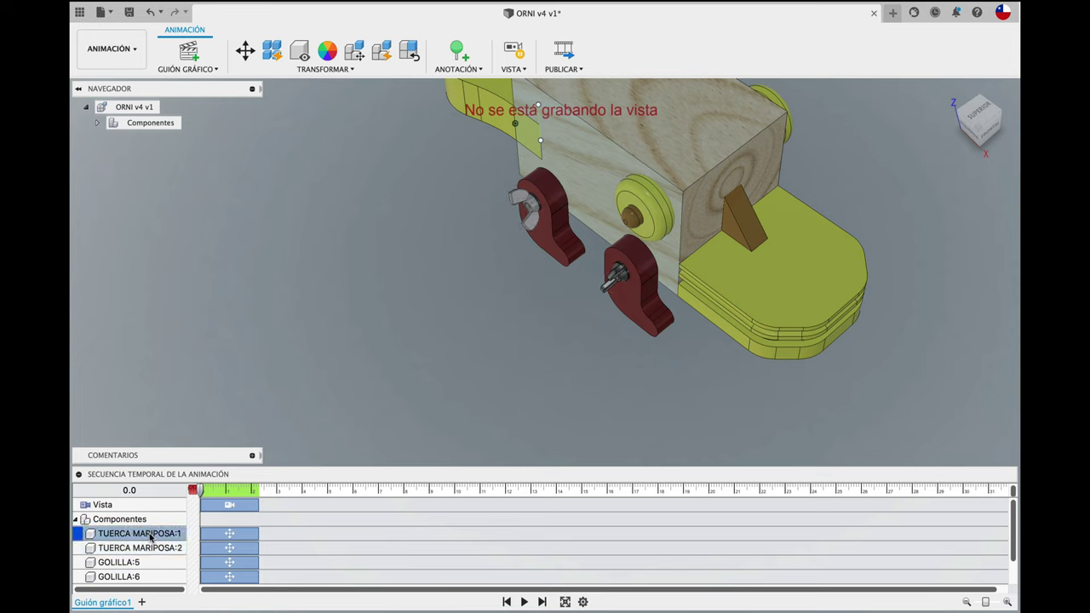
click(146, 539)
click(147, 538)
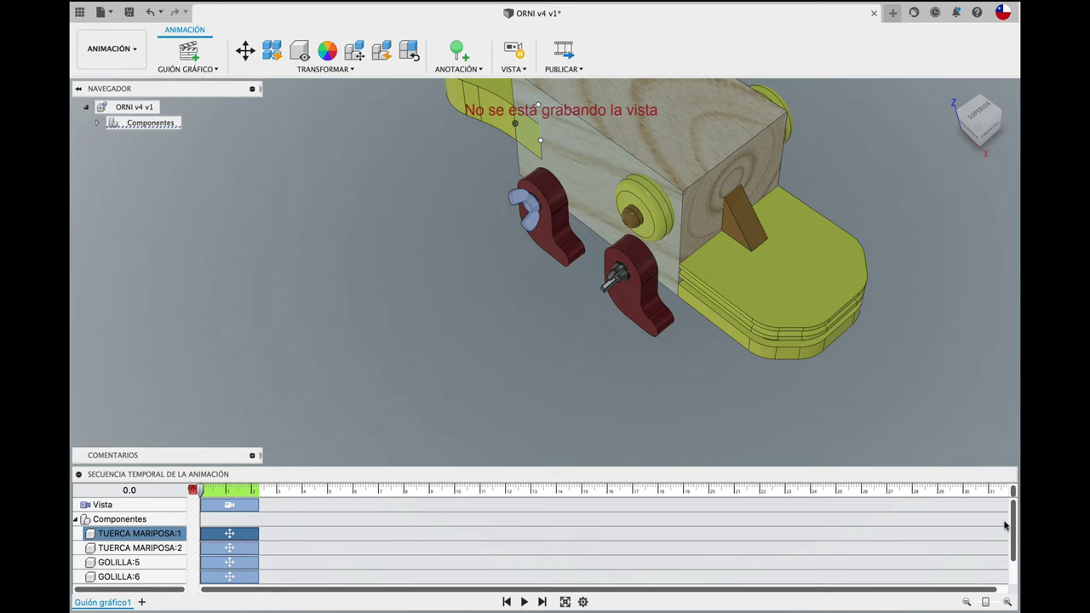
- Enlarge the timeline and shift the PATA:1 and PATA:2 moves to start around 2.25 s
drag(984, 468, 970, 345)
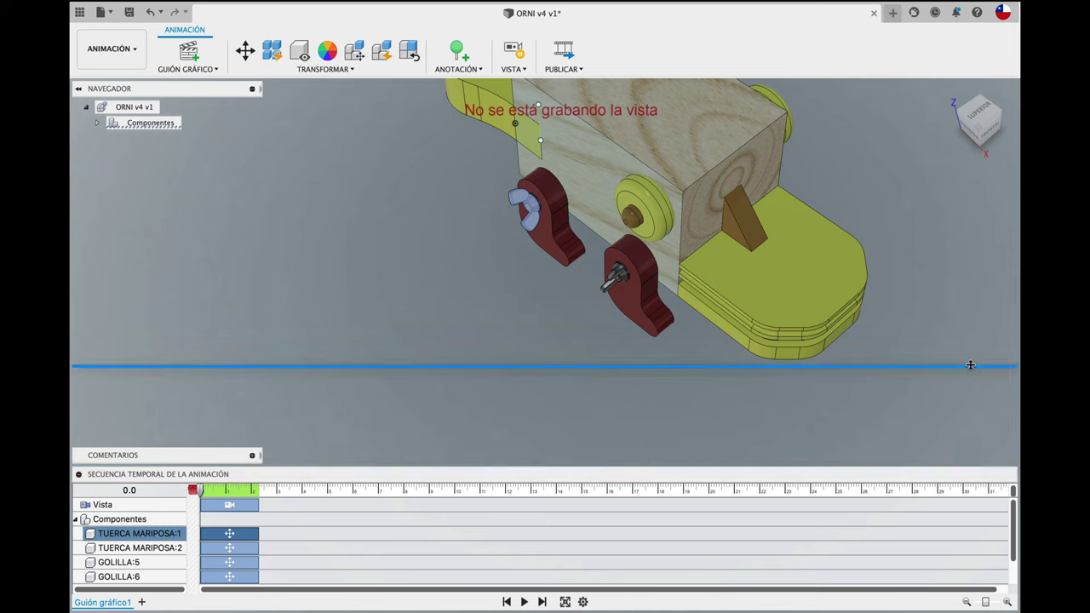
click(230, 483)
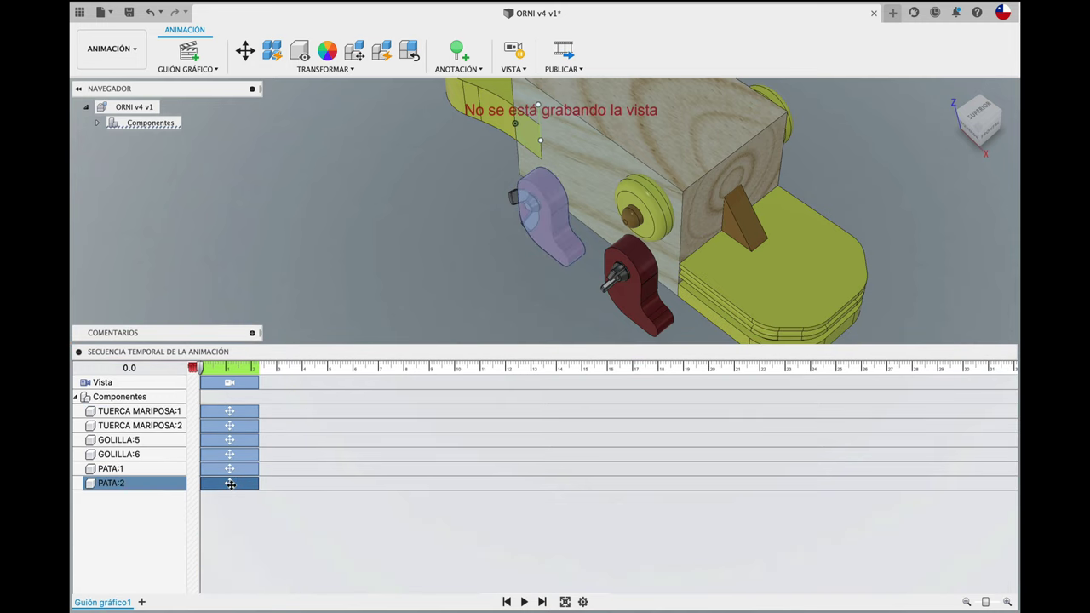
shift+click(228, 470)
drag(228, 470, 288, 473)
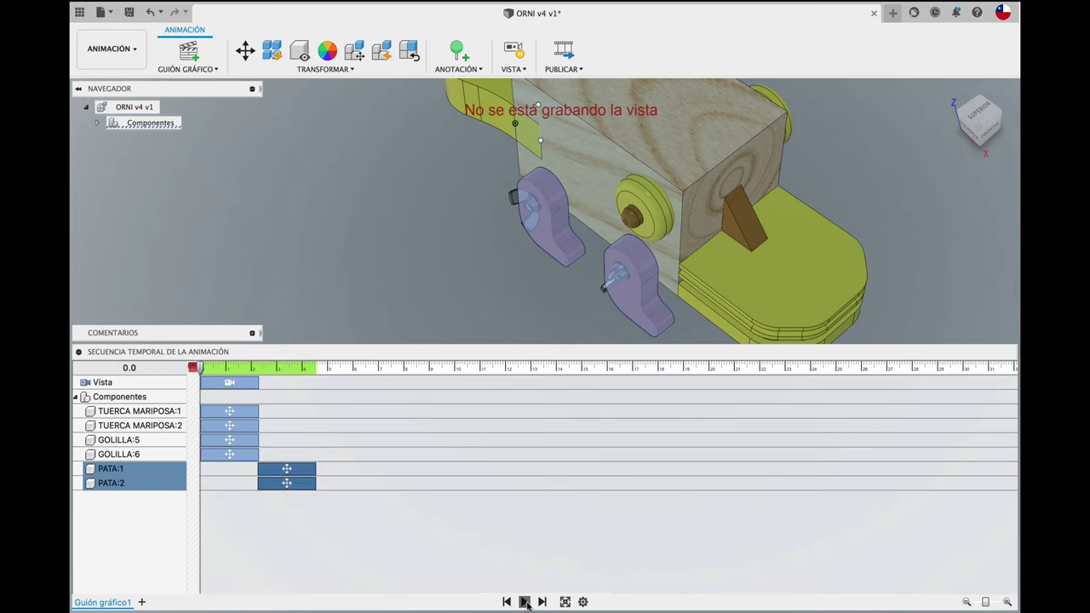
- Preview the animation, jump to its 4.5-second end, and select the upper bolt-head washer
click(525, 602)
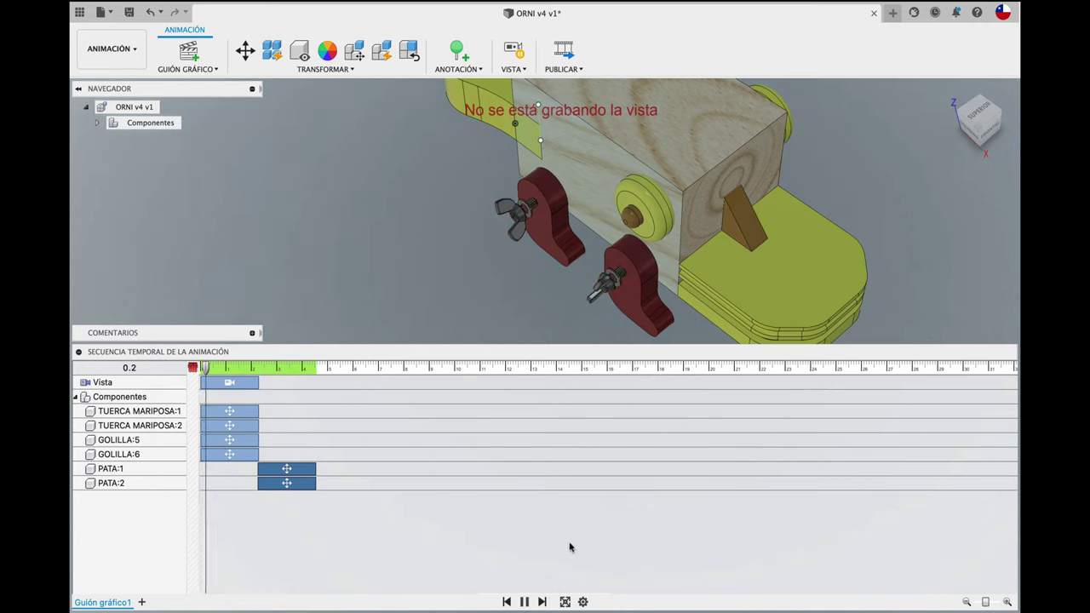
click(641, 262)
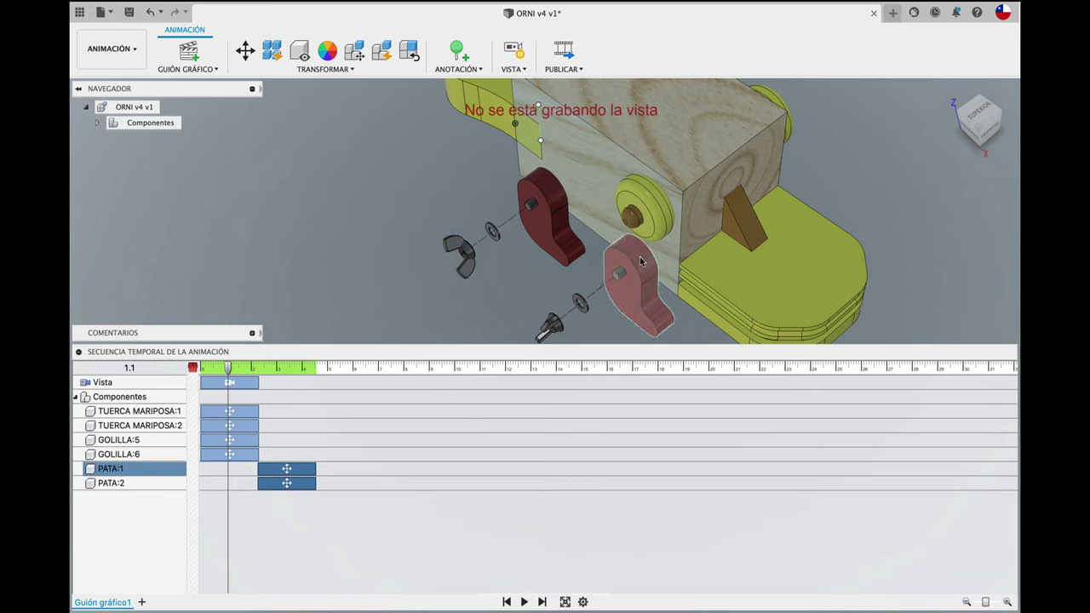
click(542, 602)
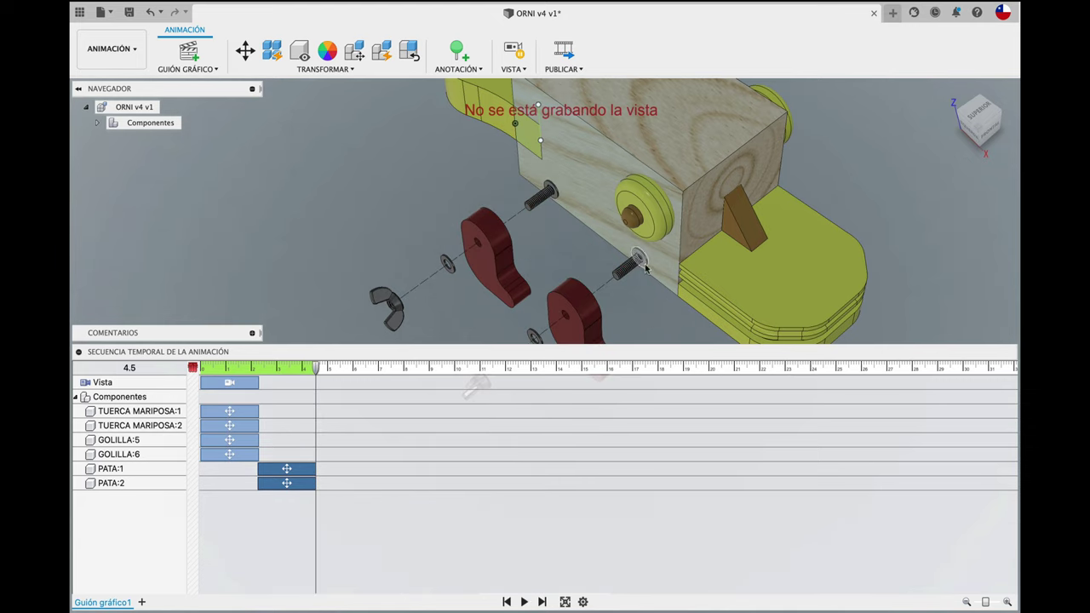
click(548, 190)
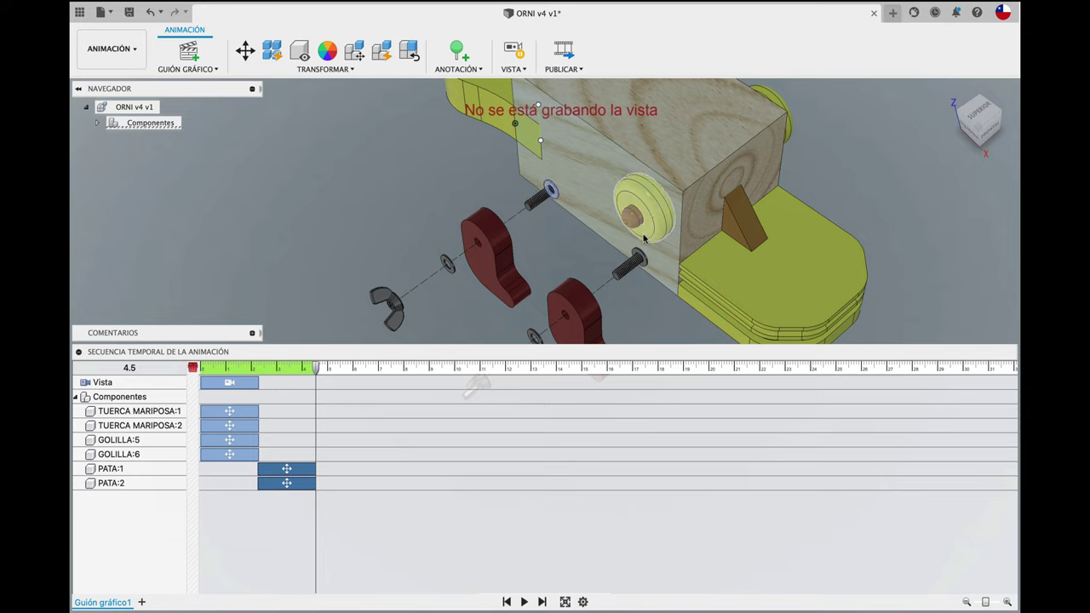
- Slide both bolt-head washers 20 mm outward in Z using Transform Components (M)
ctrl+click(637, 255)
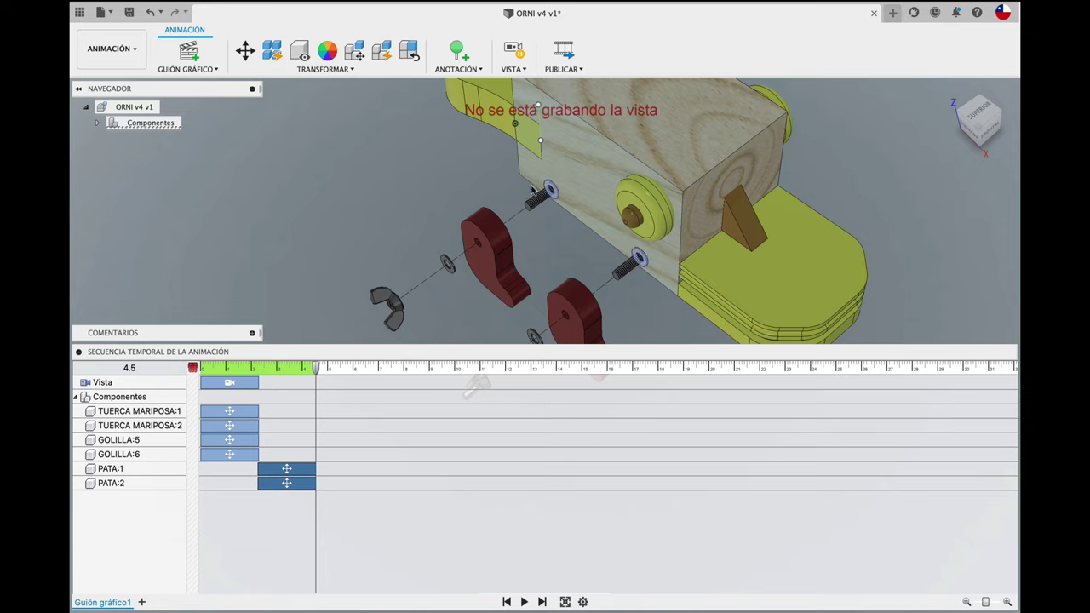
key(m)
drag(667, 274, 580, 305)
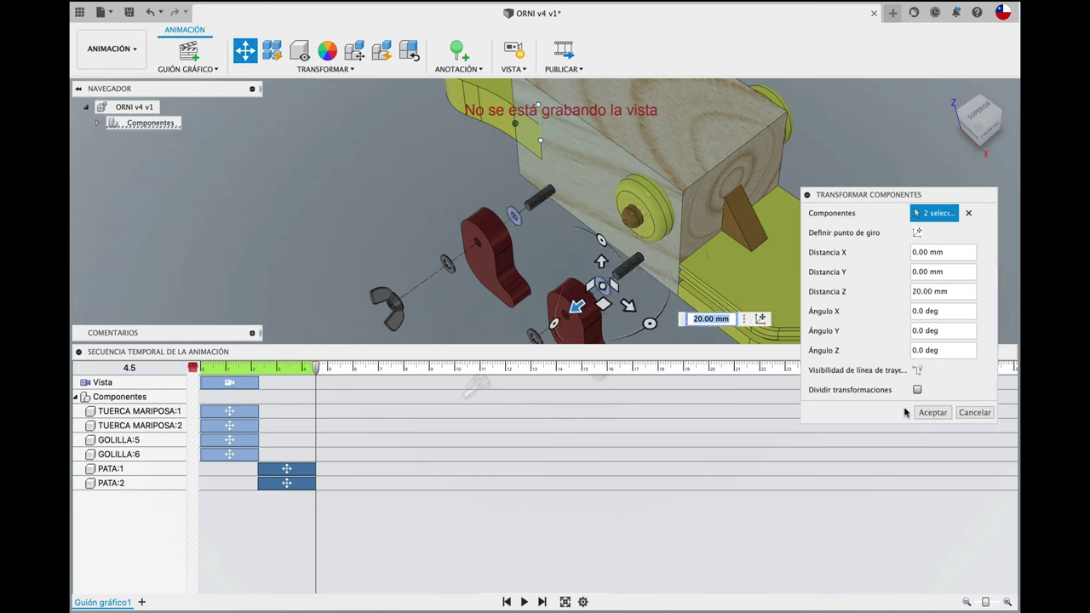
click(933, 412)
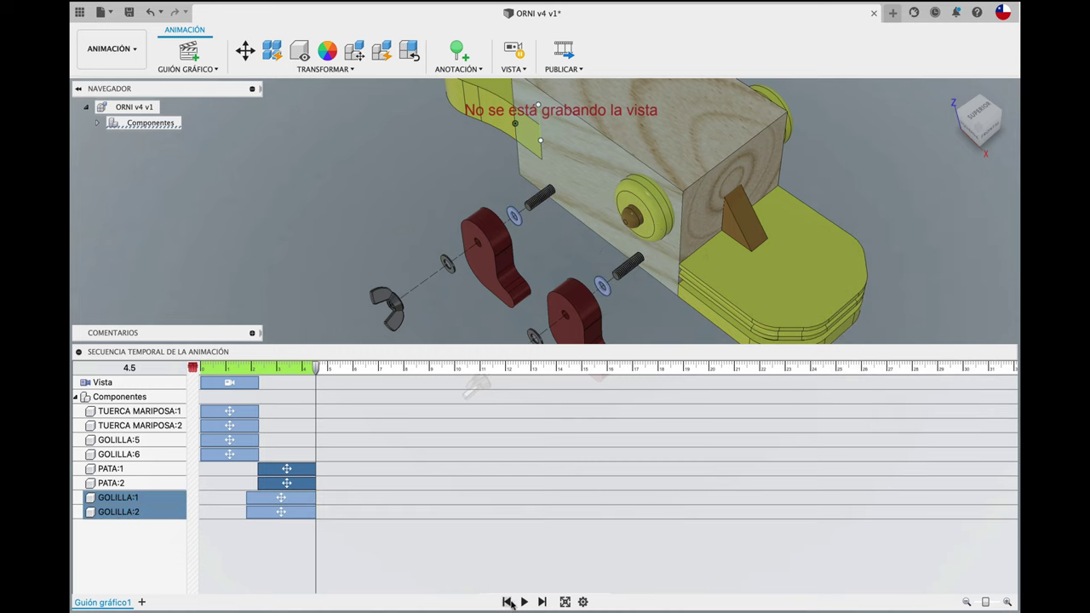
- Replay from the start, then shift the GOLILLA:1 and GOLILLA:2 moves after the legs
click(507, 602)
click(525, 602)
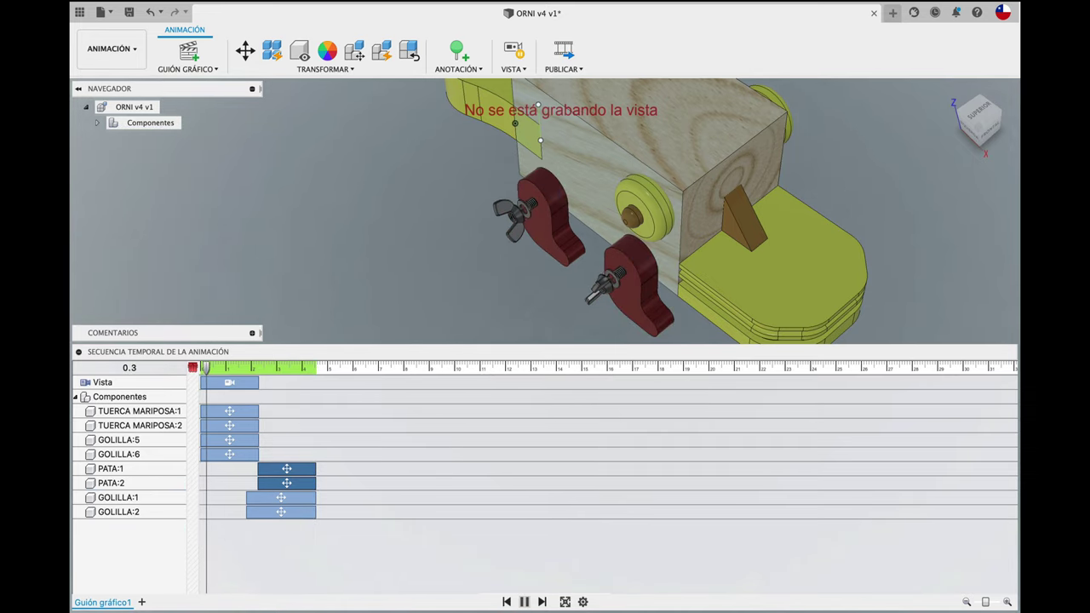
drag(578, 360, 578, 419)
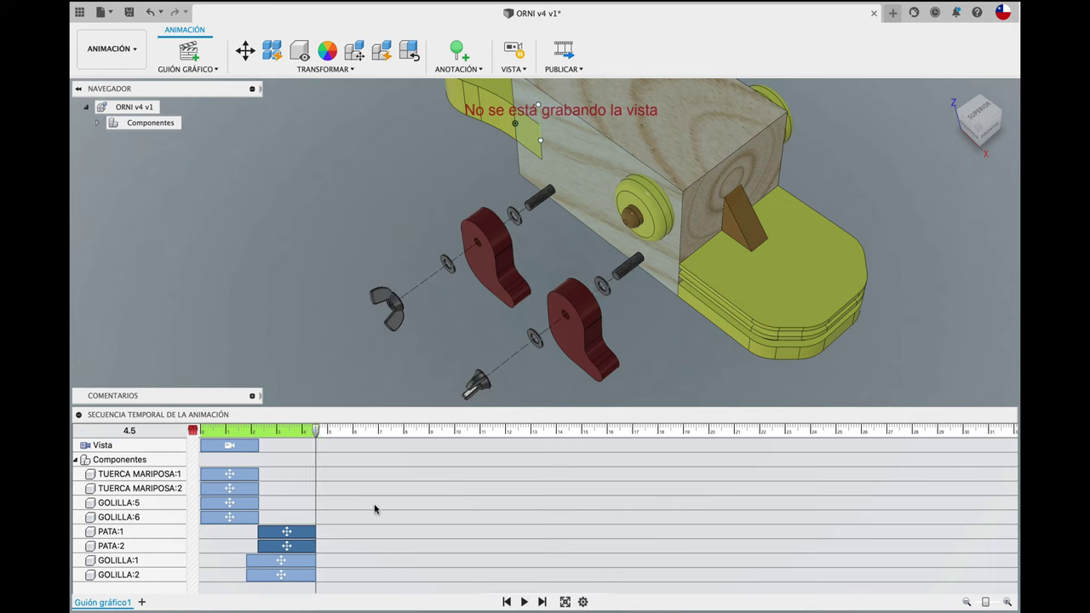
click(290, 565)
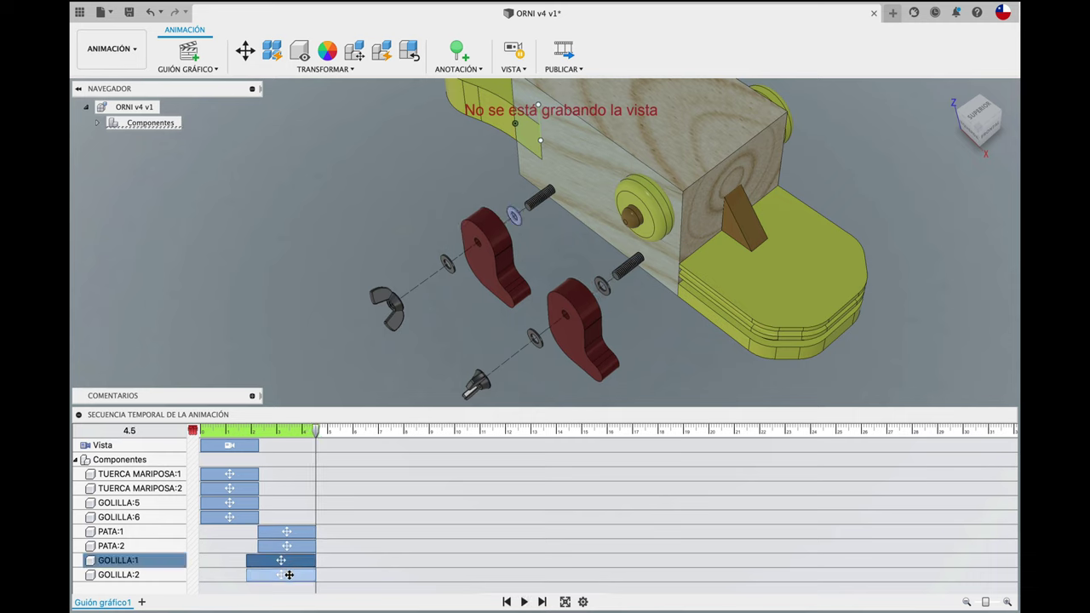
shift+click(288, 576)
drag(288, 575, 359, 577)
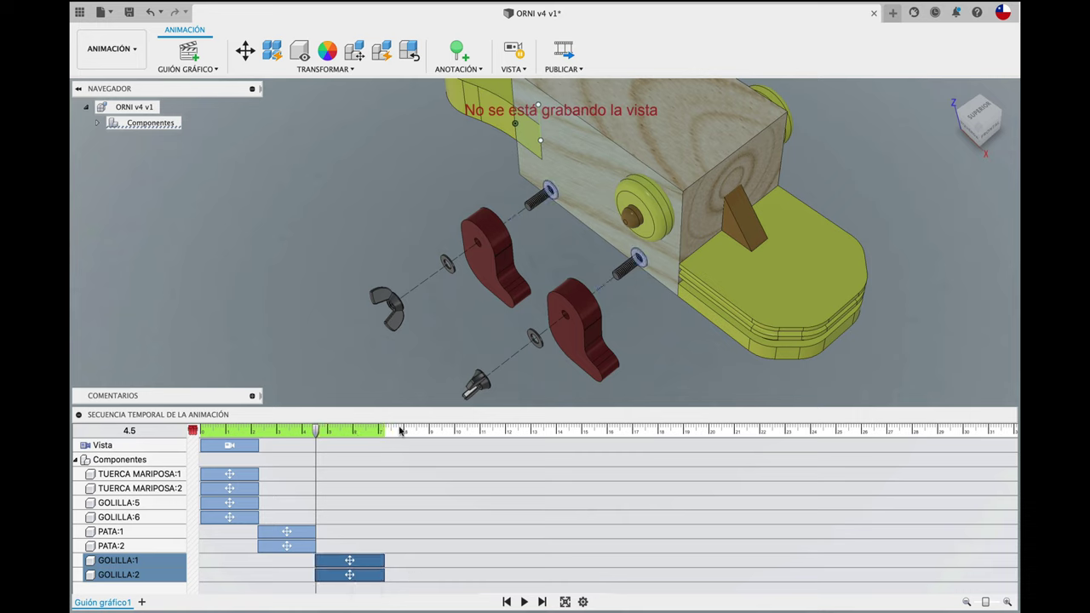
- Scrub to 0.6 s, play through the roughly 7-second explosion, then return to 0.0
drag(316, 429, 214, 432)
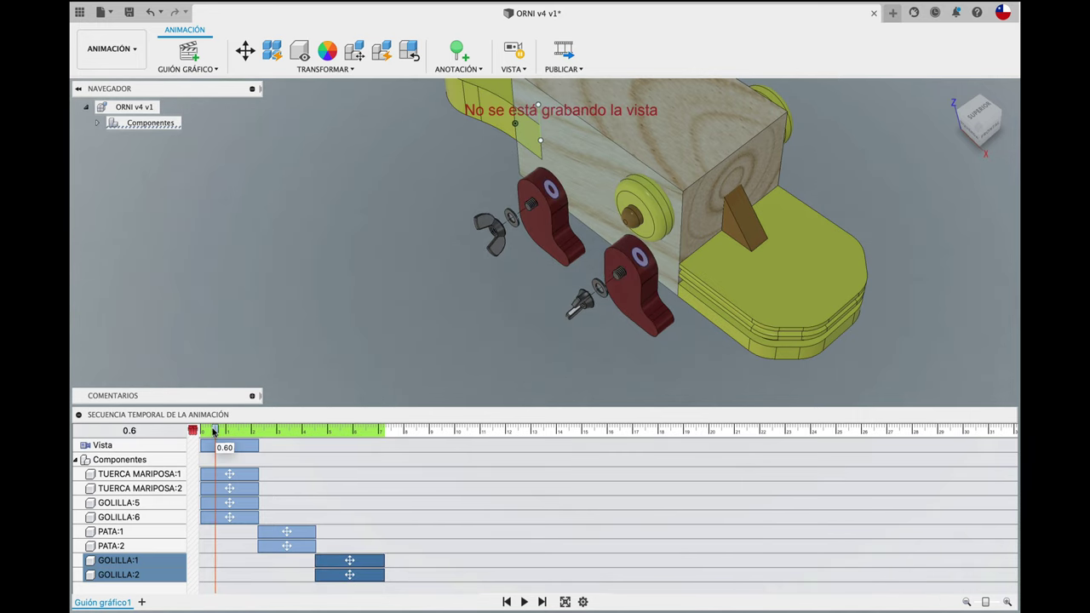
click(524, 603)
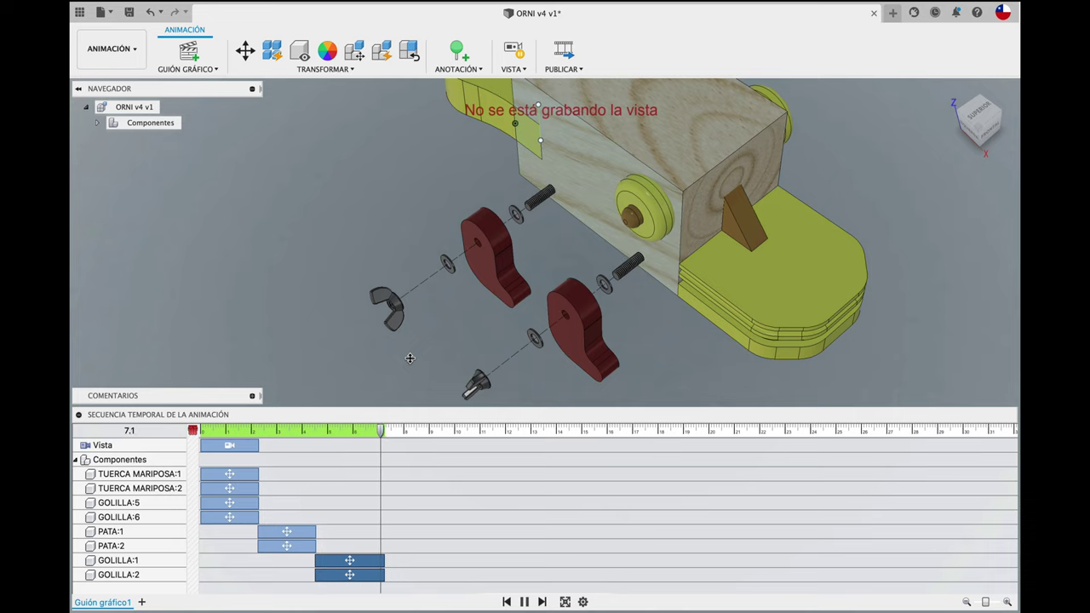
click(506, 601)
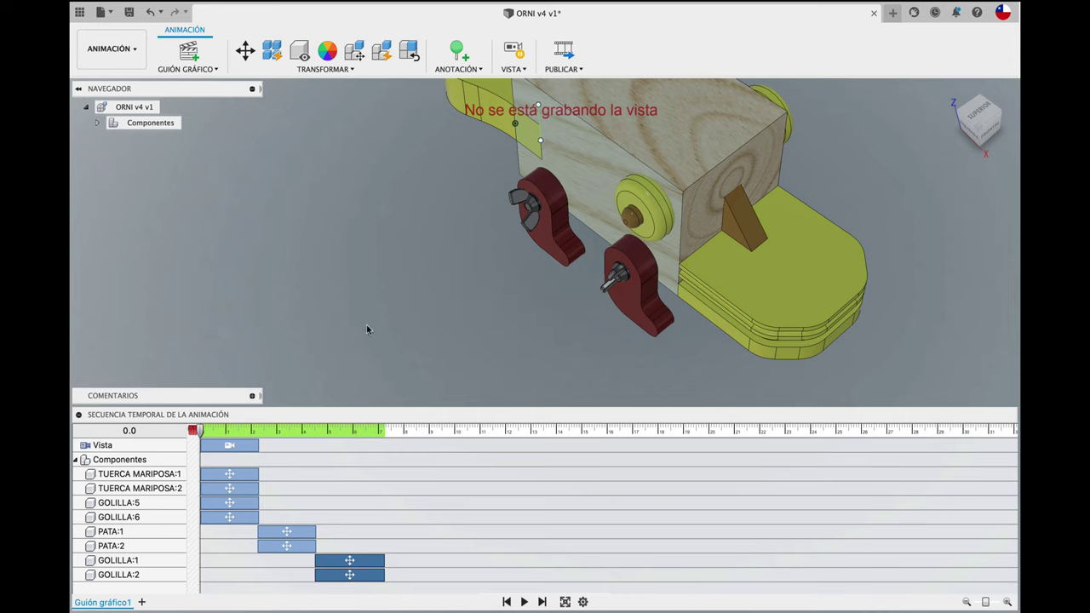
- Spin the upper wing nut 1000 degrees about its Z axis and play the animation to check
click(530, 223)
click(245, 51)
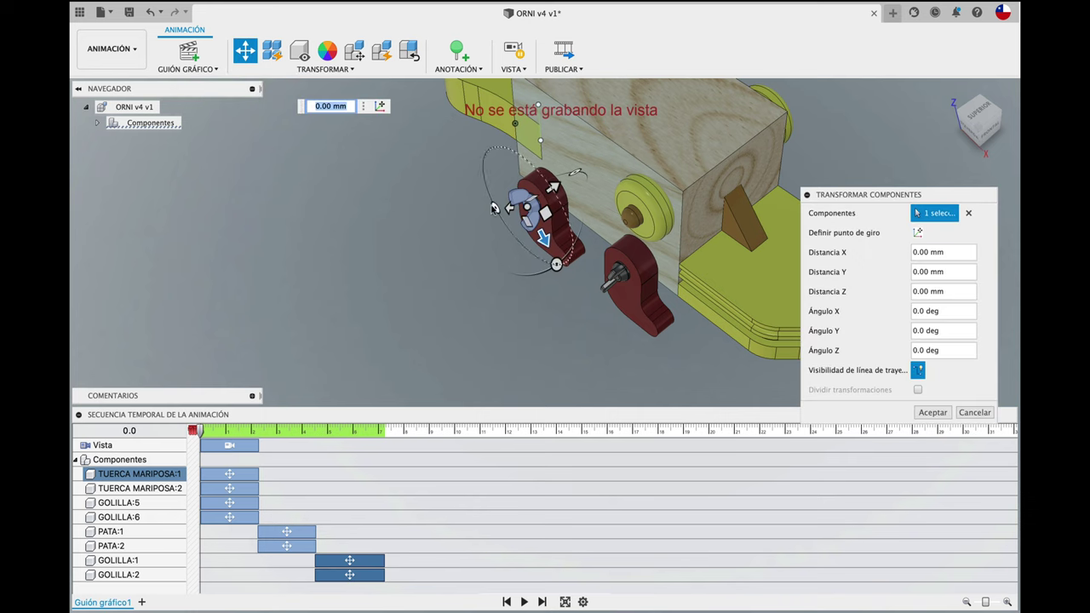
drag(494, 208, 658, 239)
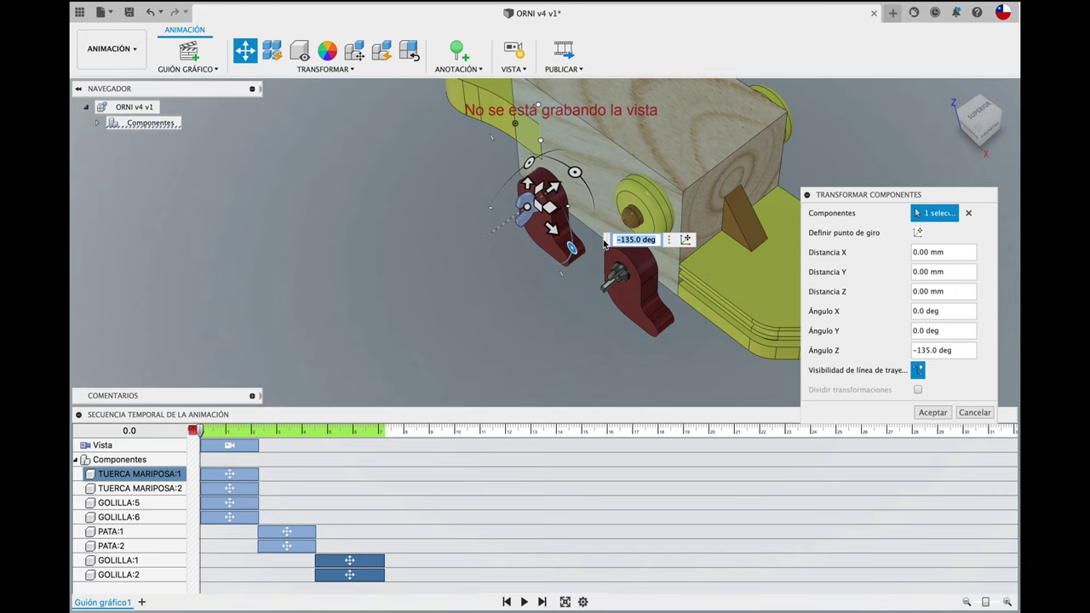
text(1000)
key(Return)
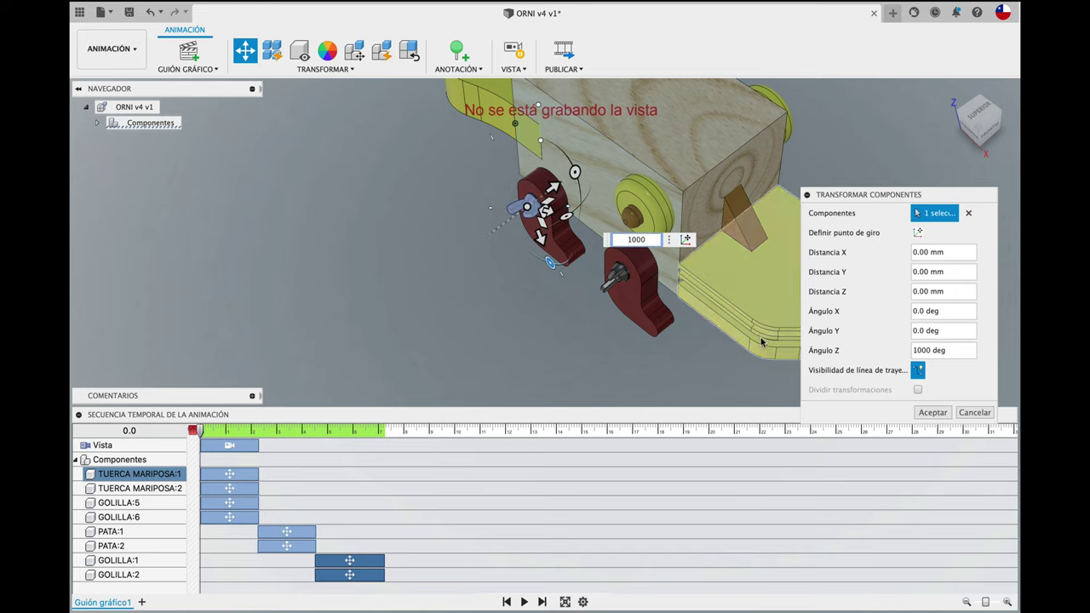
click(933, 412)
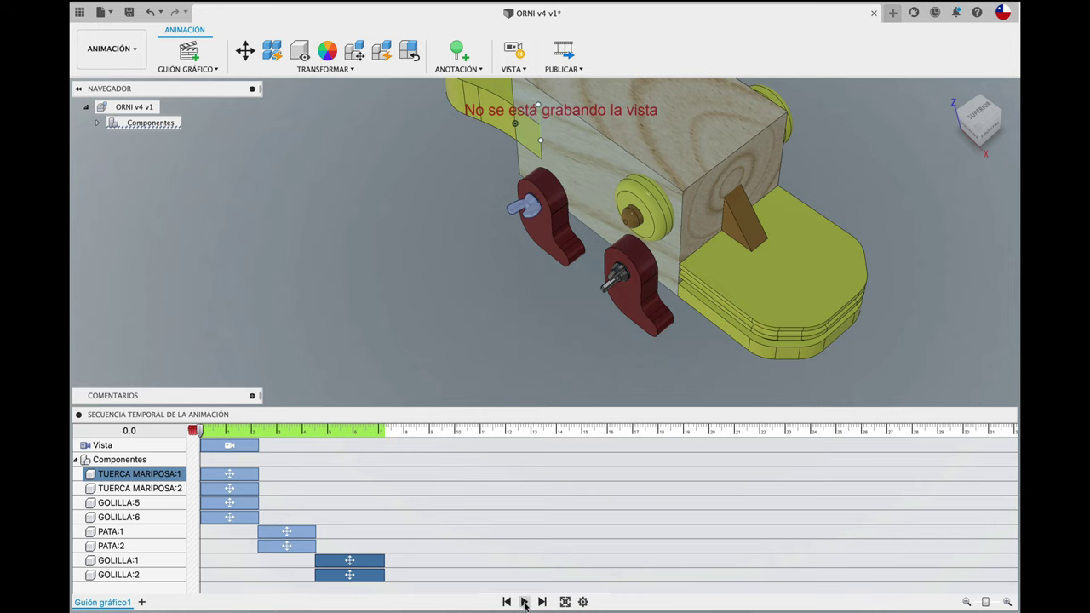
click(525, 602)
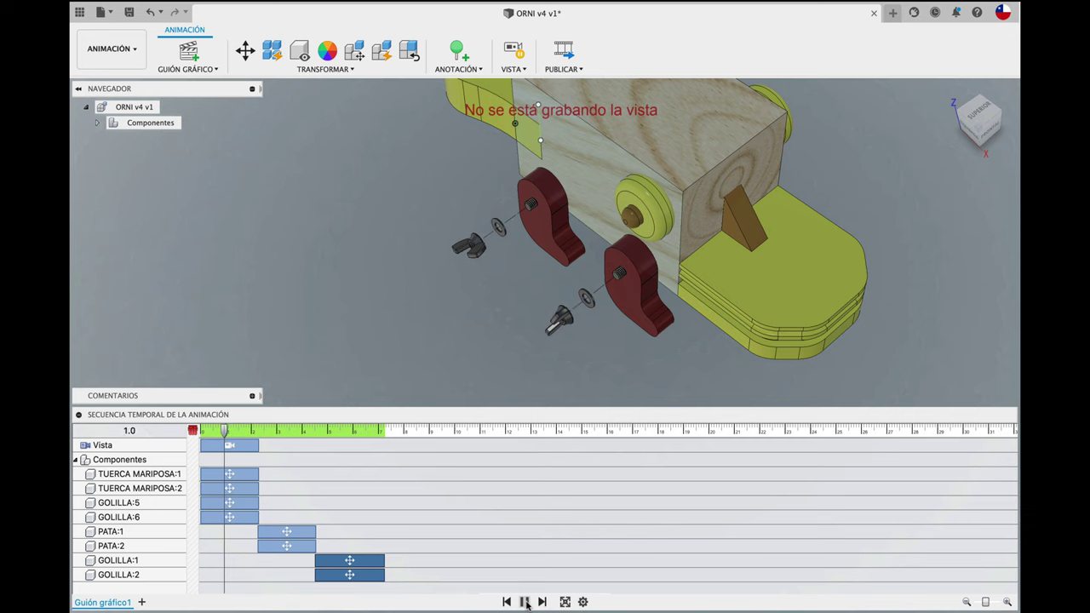
- Pause playback, spin wing nut TUERCA MARIPOSA:1 500° about Z, and scrub back to the start
click(525, 602)
click(158, 476)
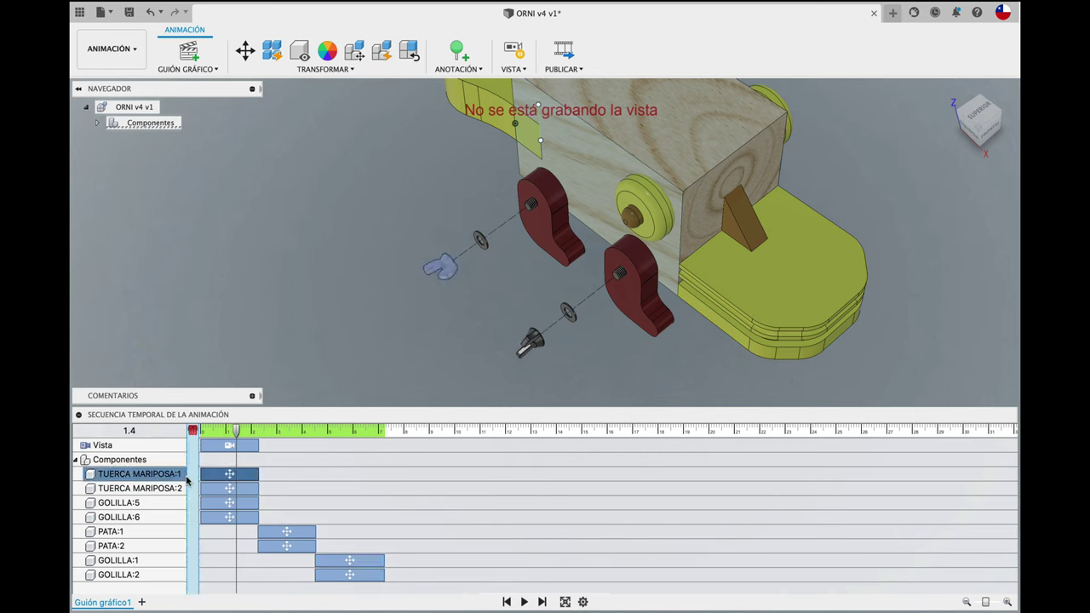
right_click(225, 474)
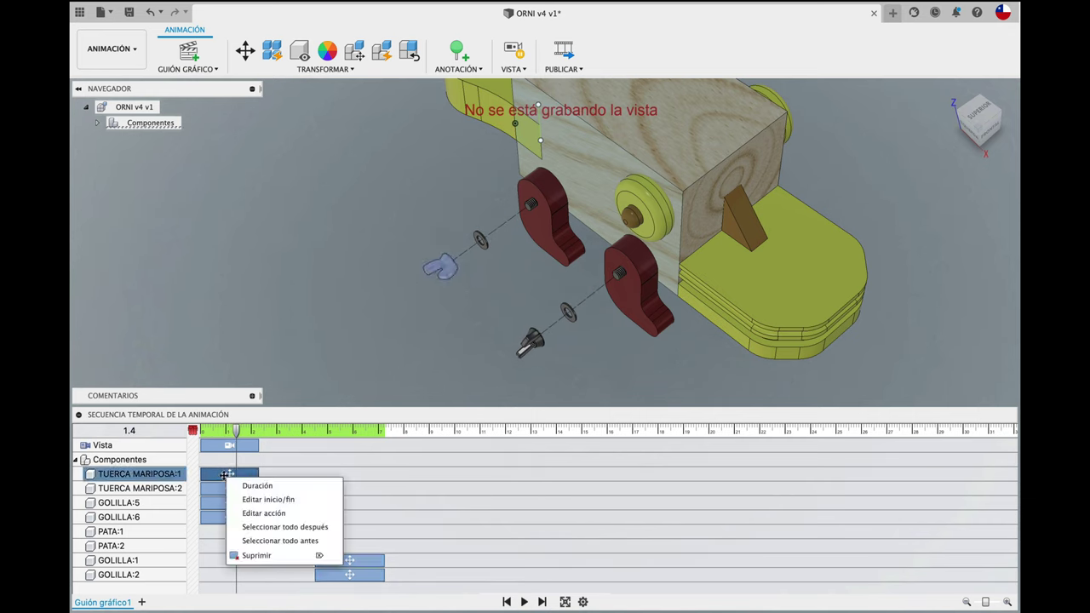
click(432, 300)
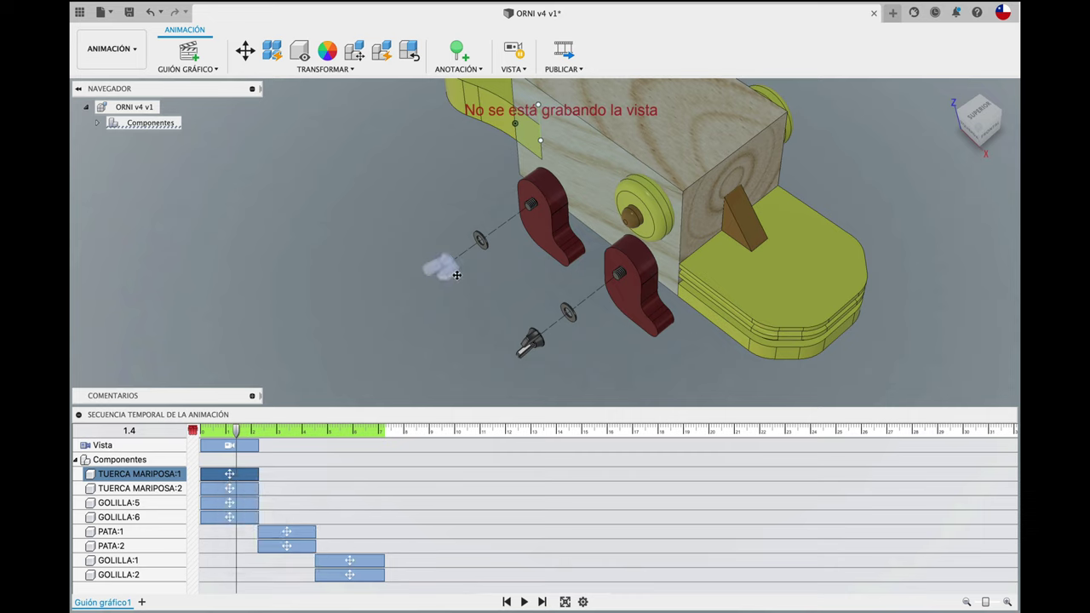
click(244, 50)
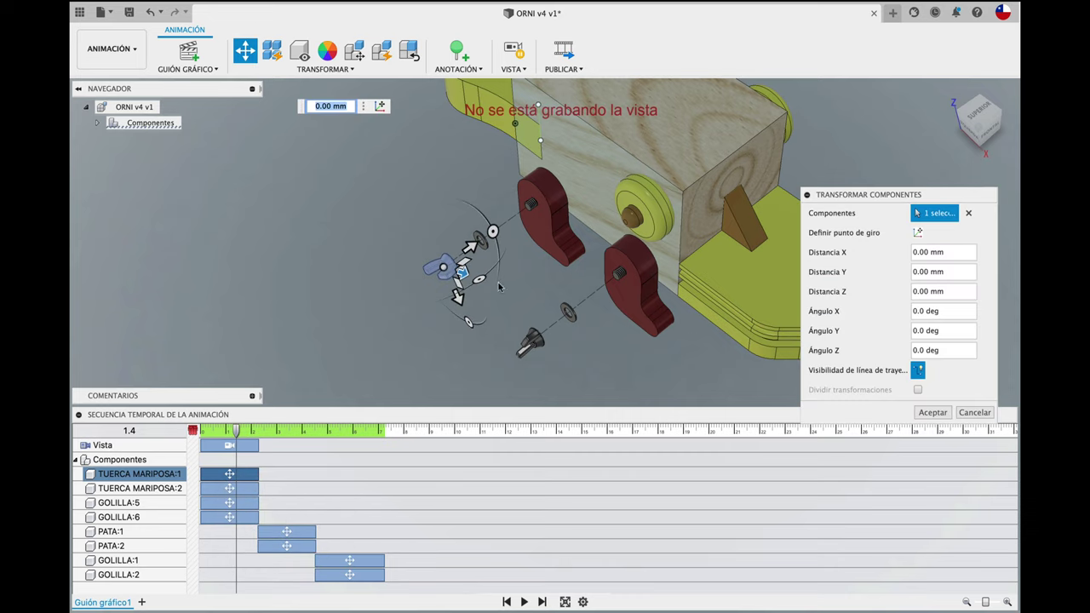
drag(469, 327, 550, 301)
text(50)
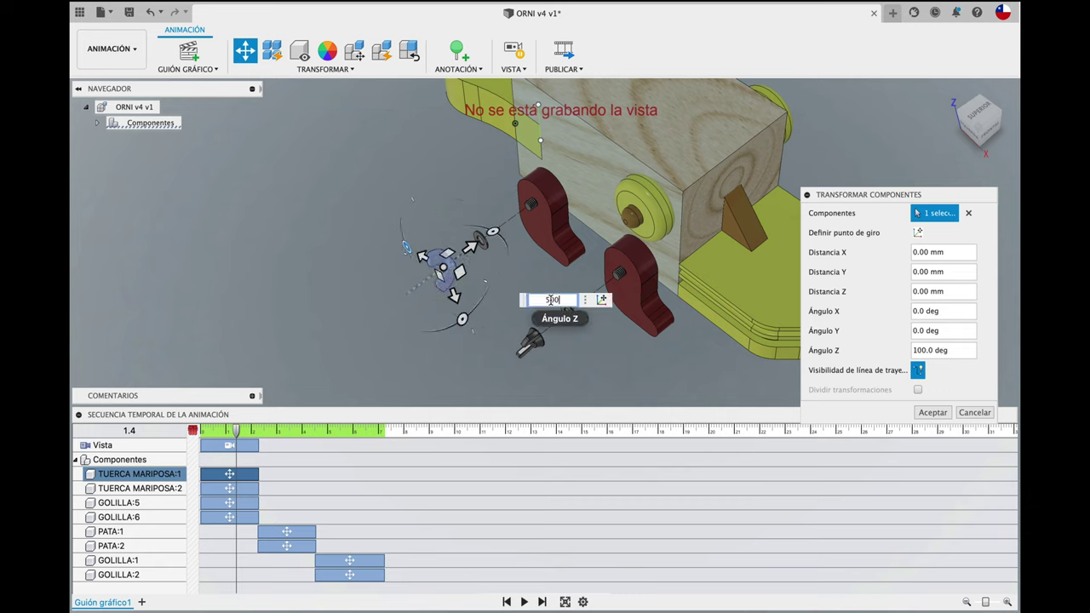
key(Return)
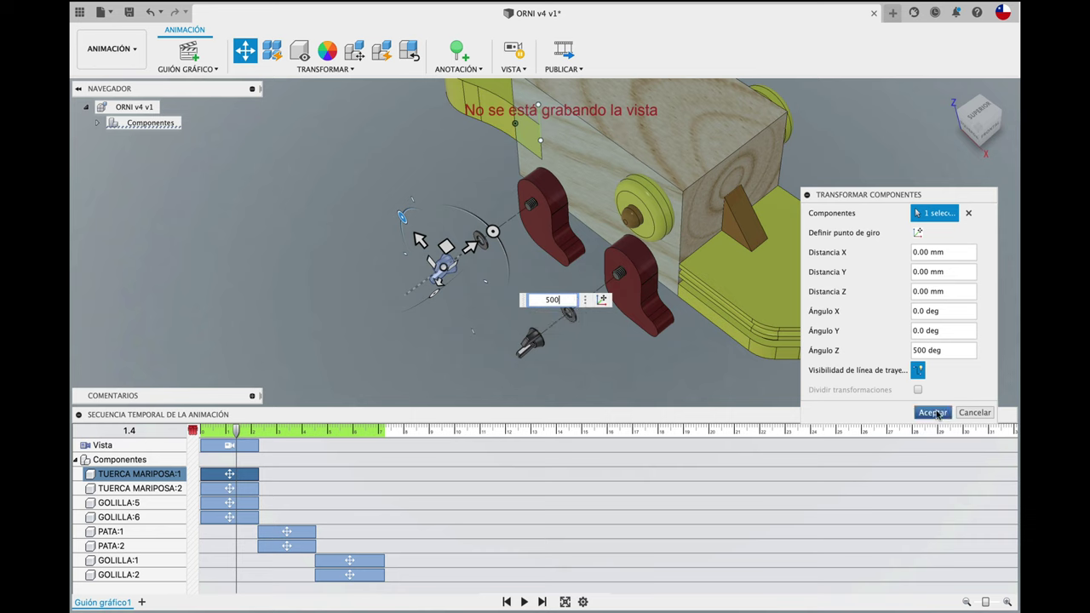
click(932, 412)
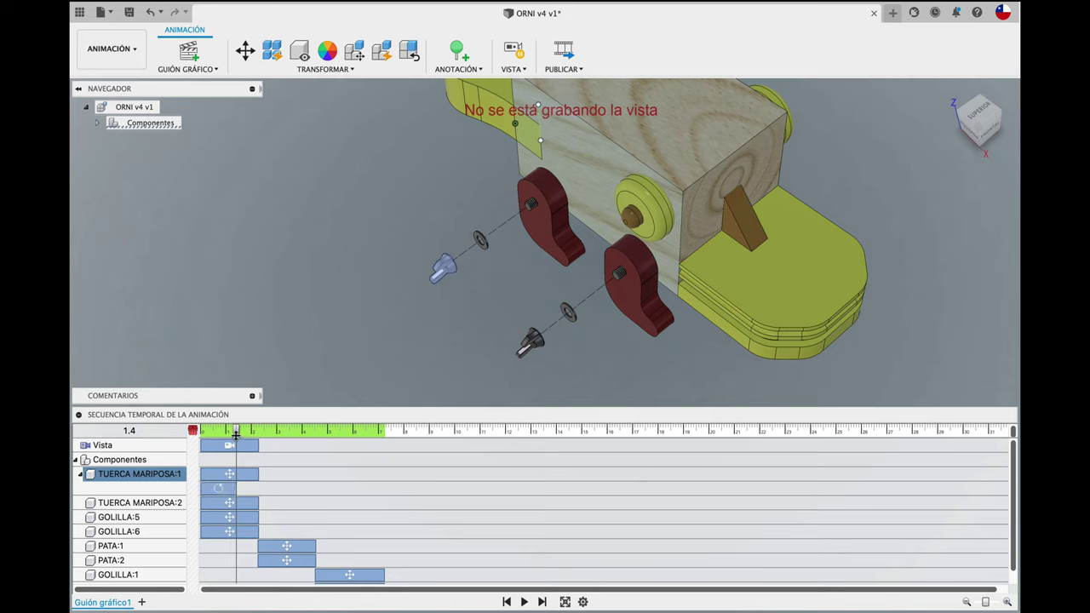
drag(236, 434, 201, 432)
- Preview the spin, stretch it to about 2.25 s to match the pull-off, then rewind
click(506, 603)
click(525, 602)
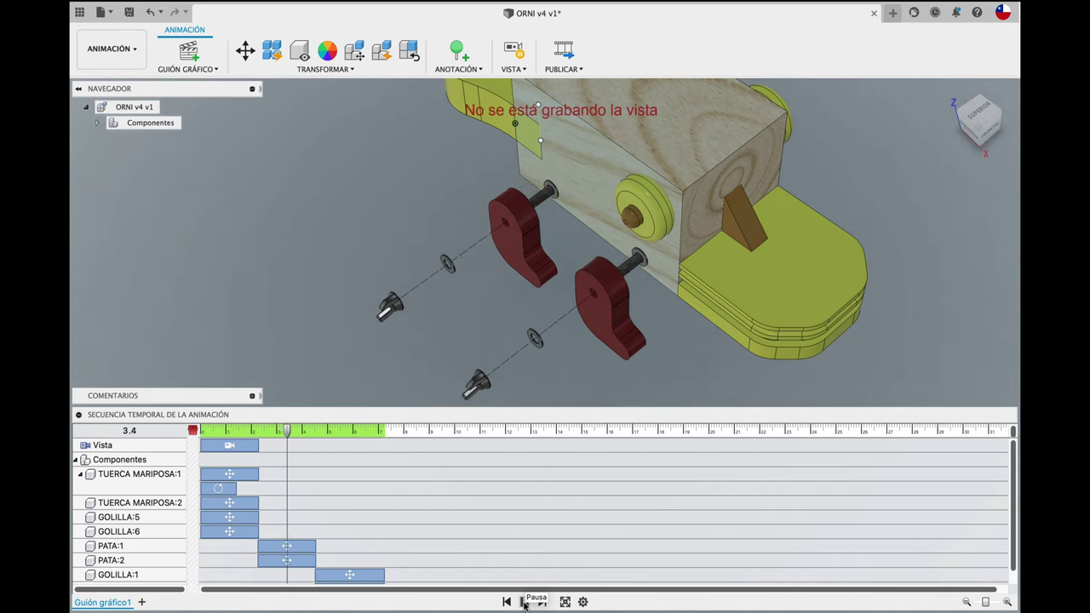
click(524, 602)
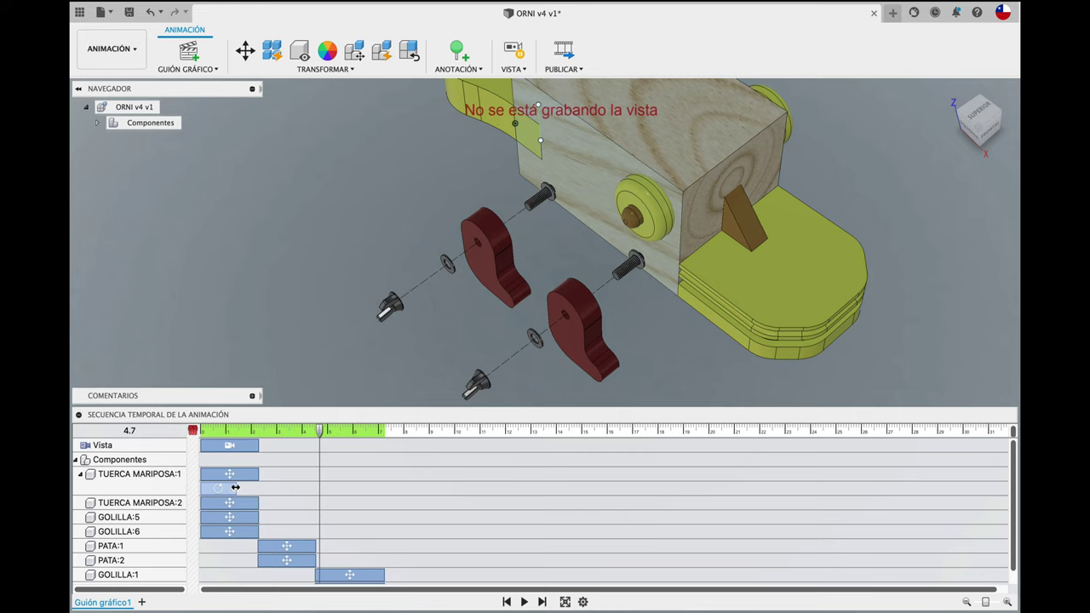
drag(241, 488, 257, 488)
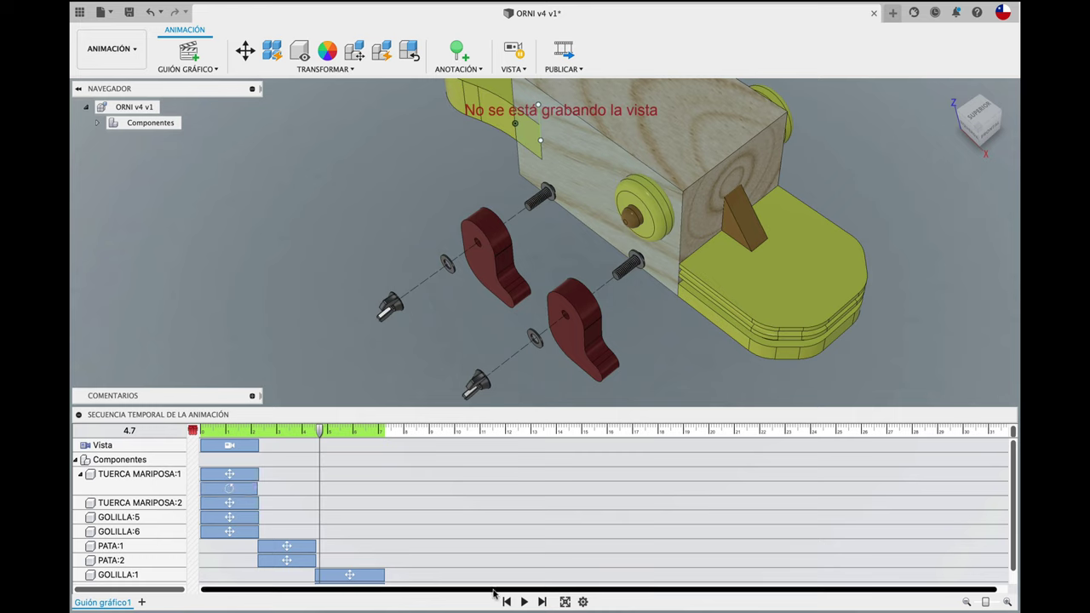
click(506, 602)
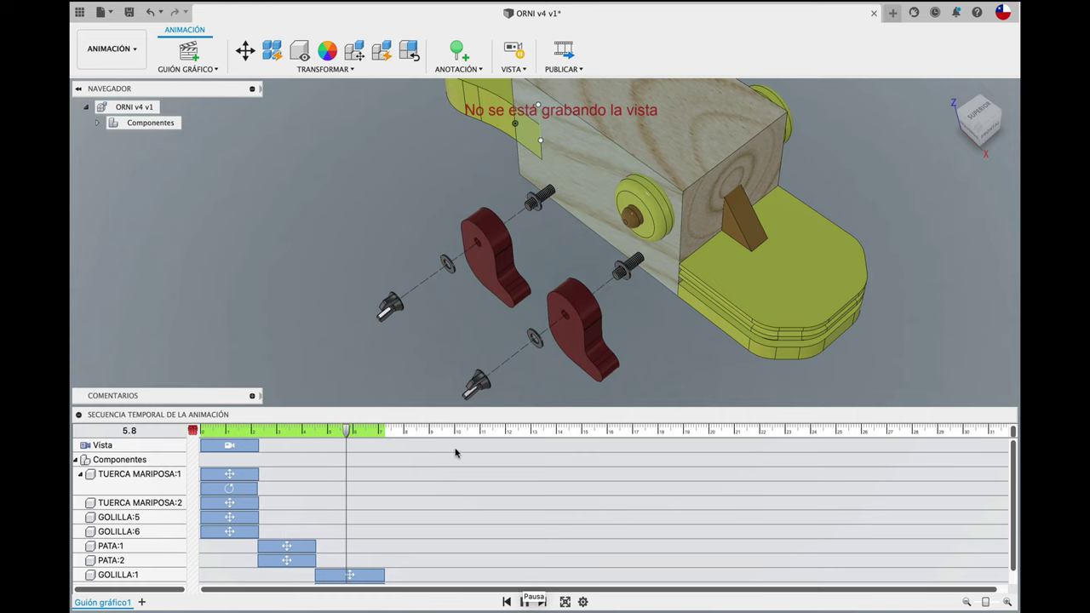
- Spin TUERCA MARIPOSA:2 500° about Z starting at time 0, then replay the animation
click(475, 385)
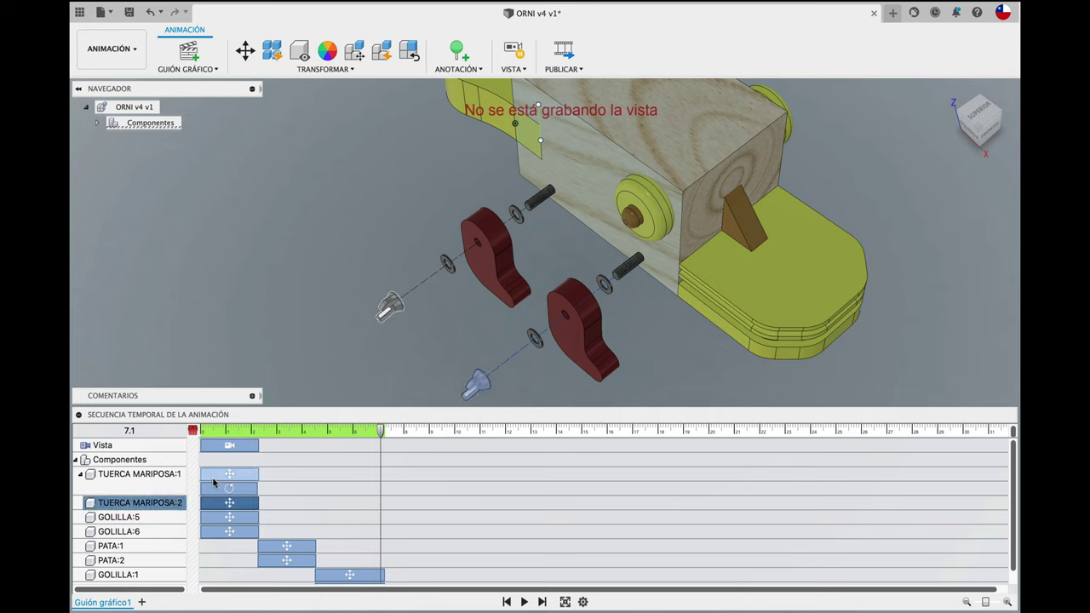
click(245, 51)
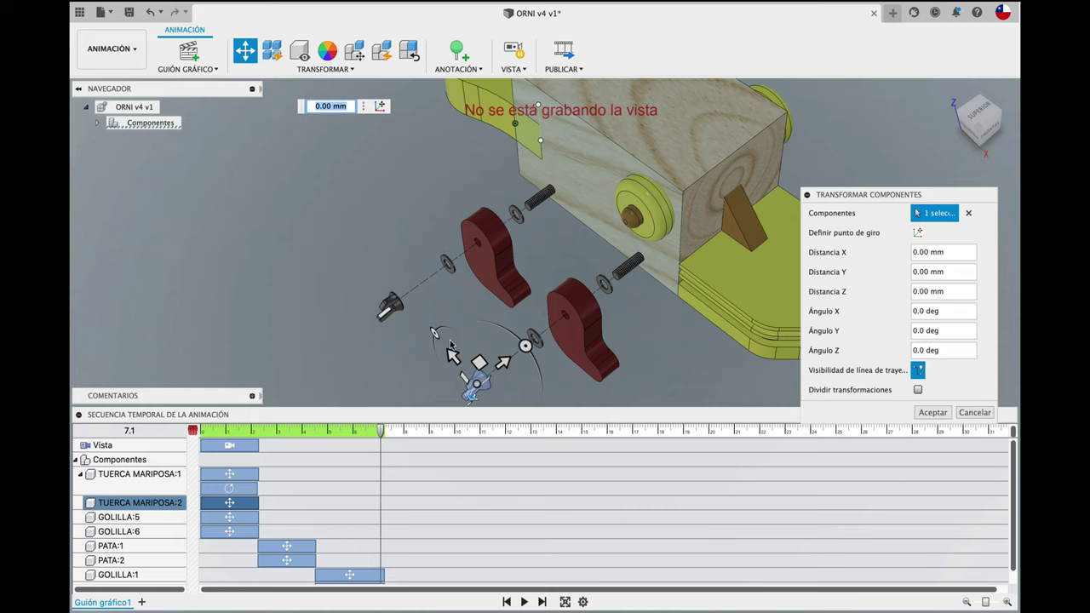
drag(434, 334, 584, 416)
text(500)
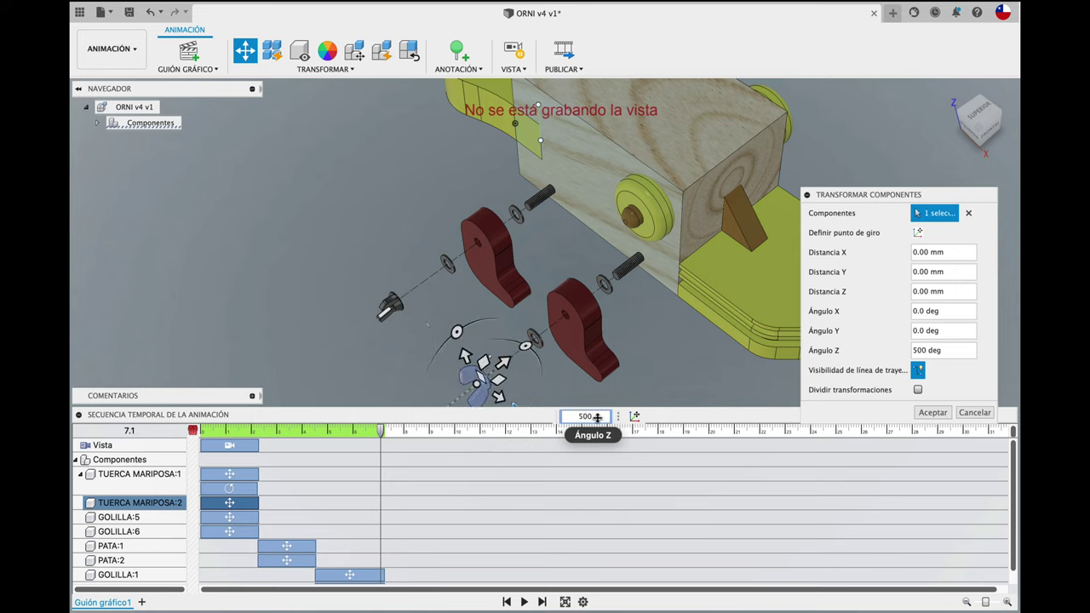
click(933, 414)
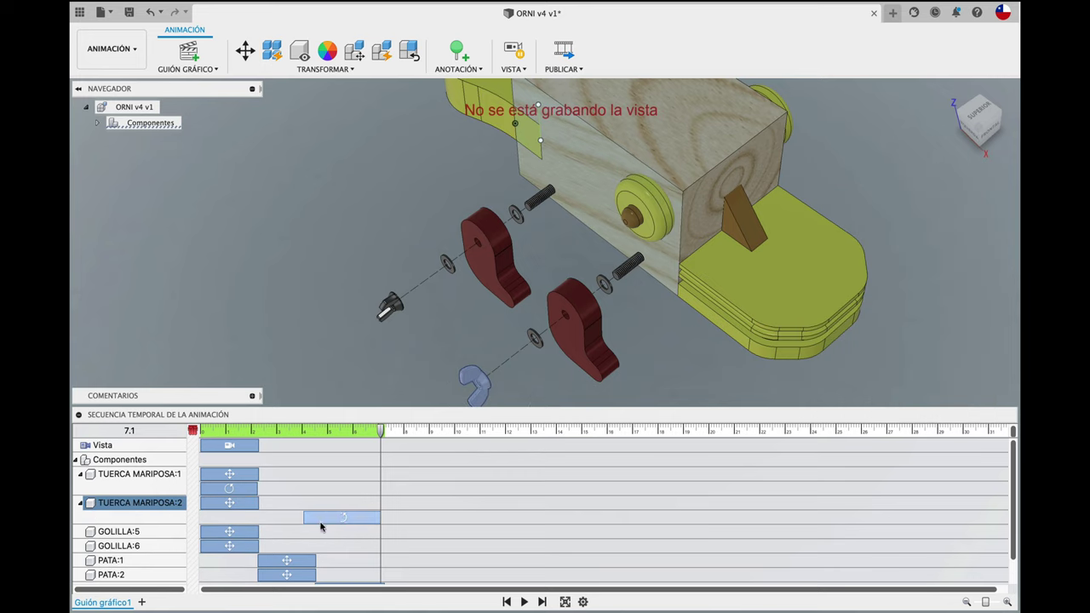
mouse_move(337, 523)
mouse_down()
mouse_move(233, 521)
mouse_move(257, 517)
mouse_up()
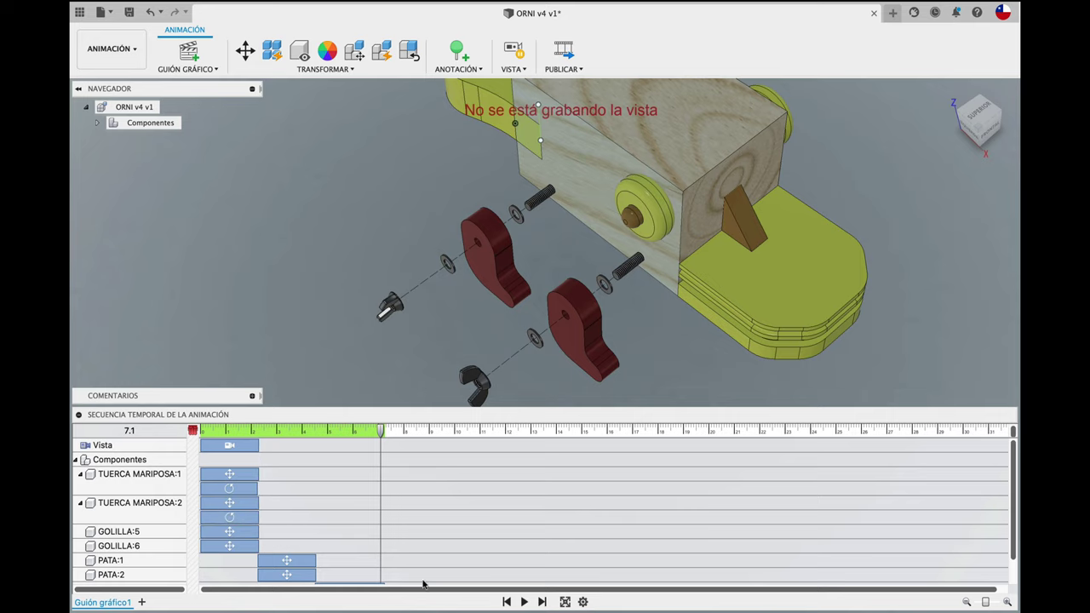
click(506, 603)
click(524, 602)
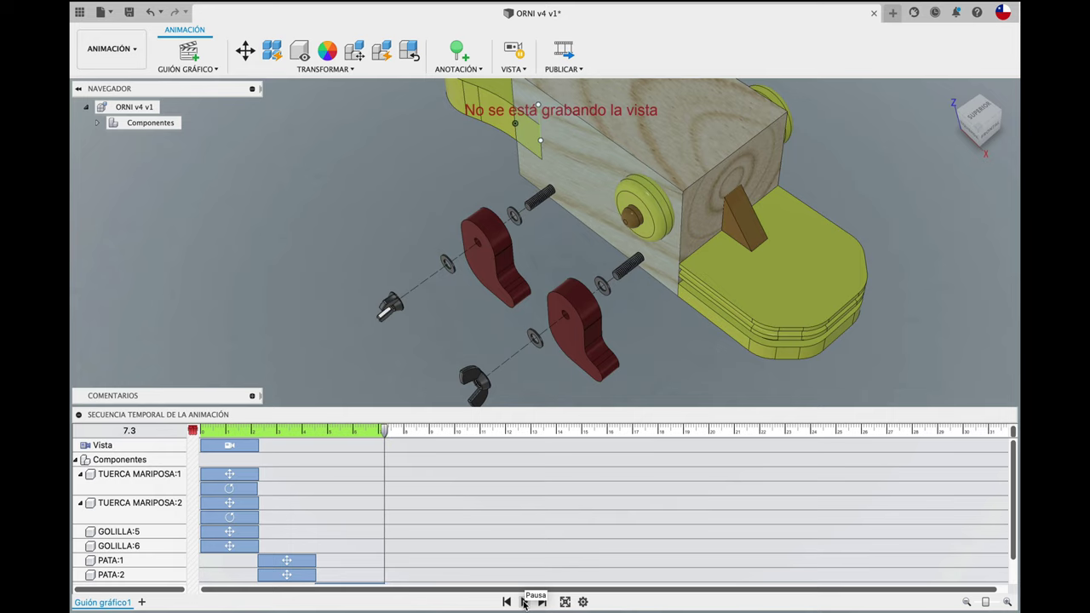
- Rewind the animation to 0.0 and select the yellow base
click(506, 602)
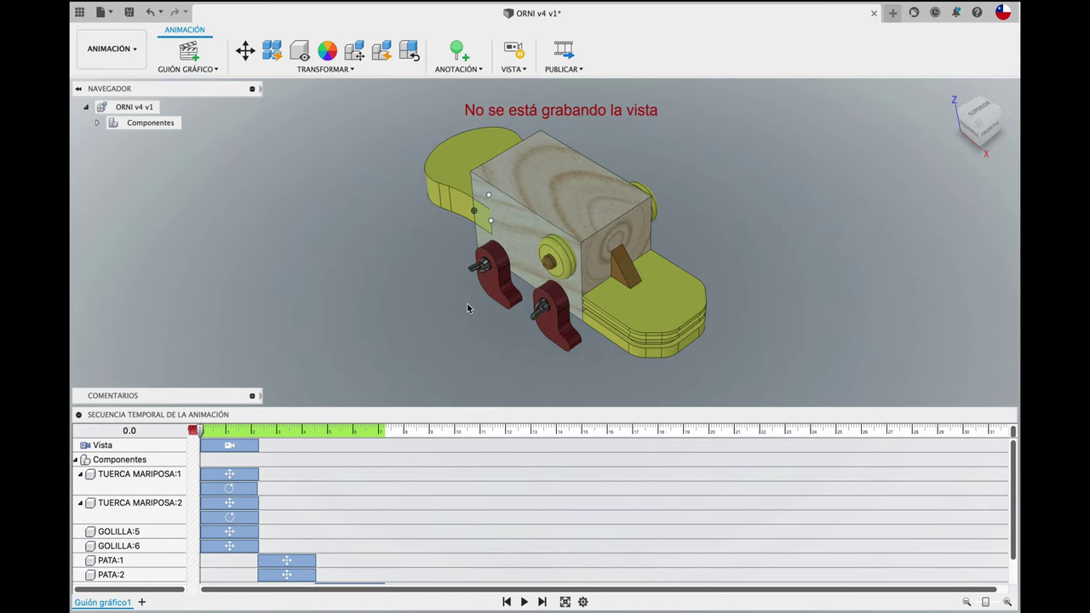
click(626, 326)
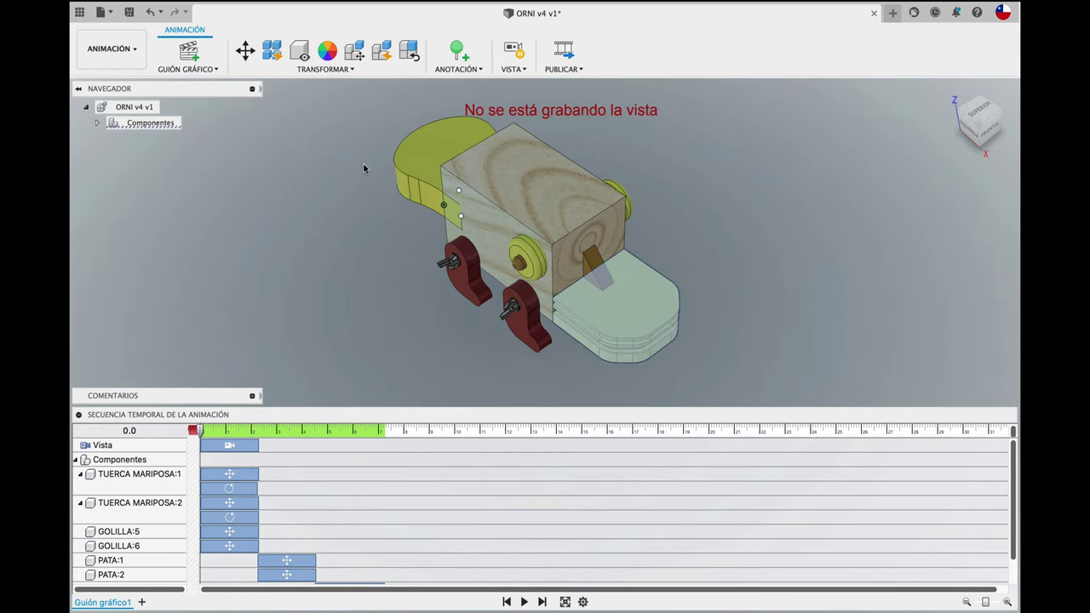
click(245, 51)
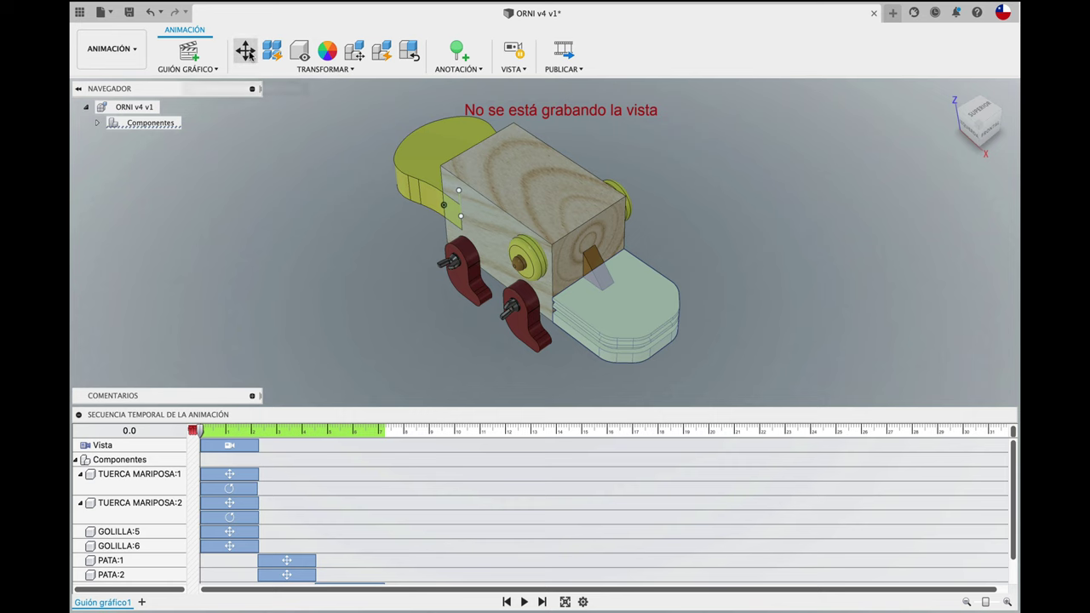
click(600, 267)
drag(626, 289, 678, 335)
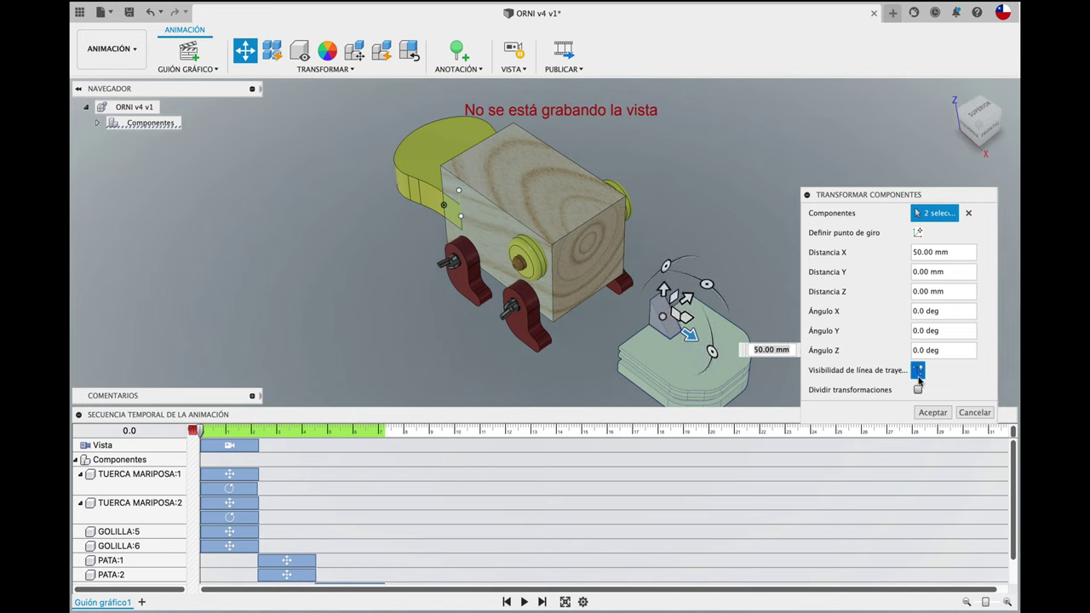
click(934, 412)
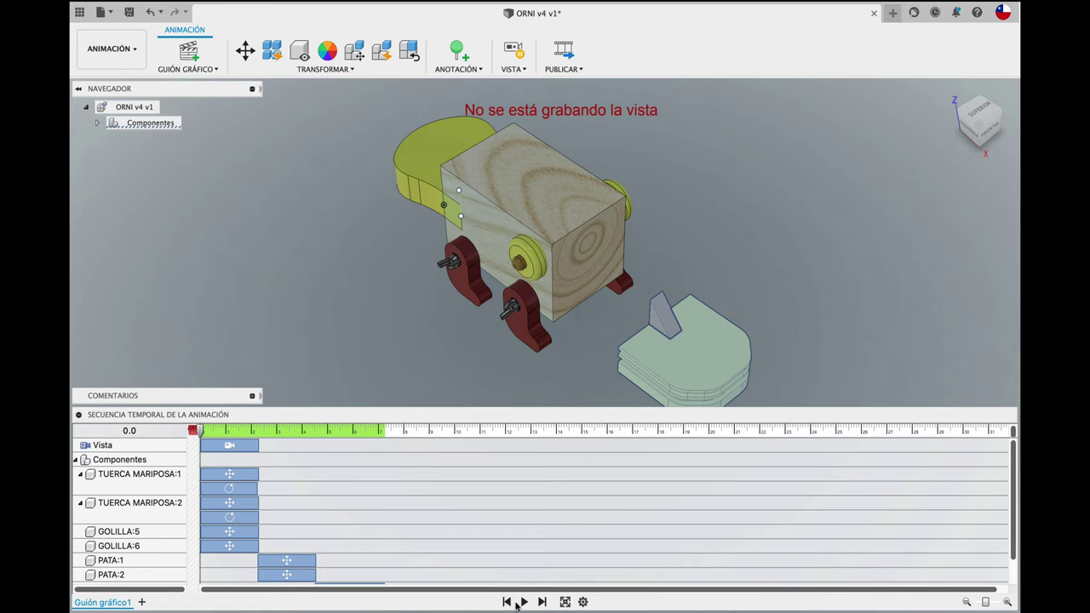
click(524, 601)
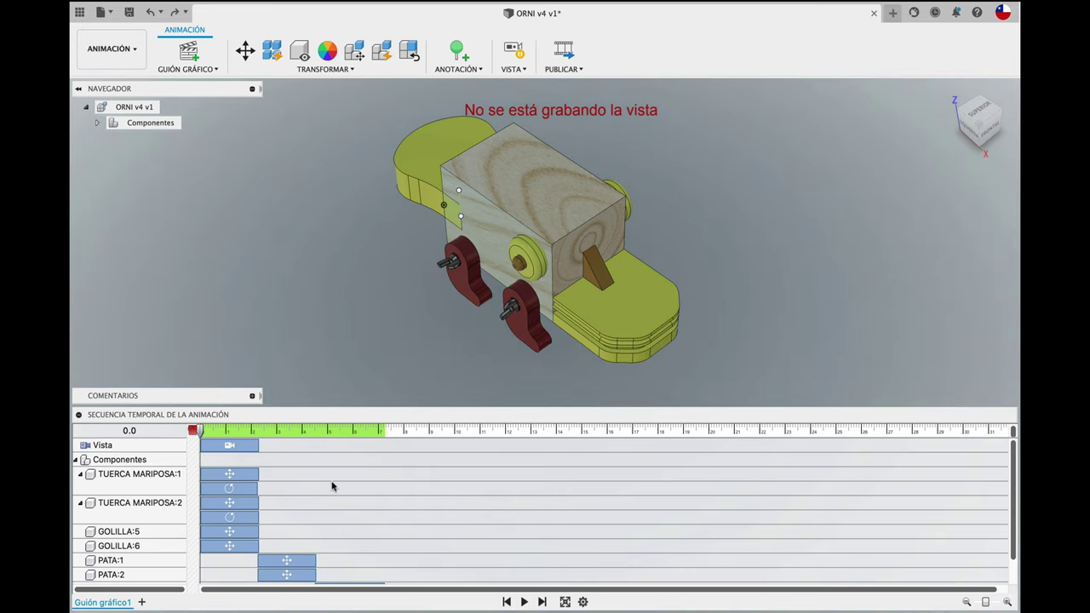
click(542, 601)
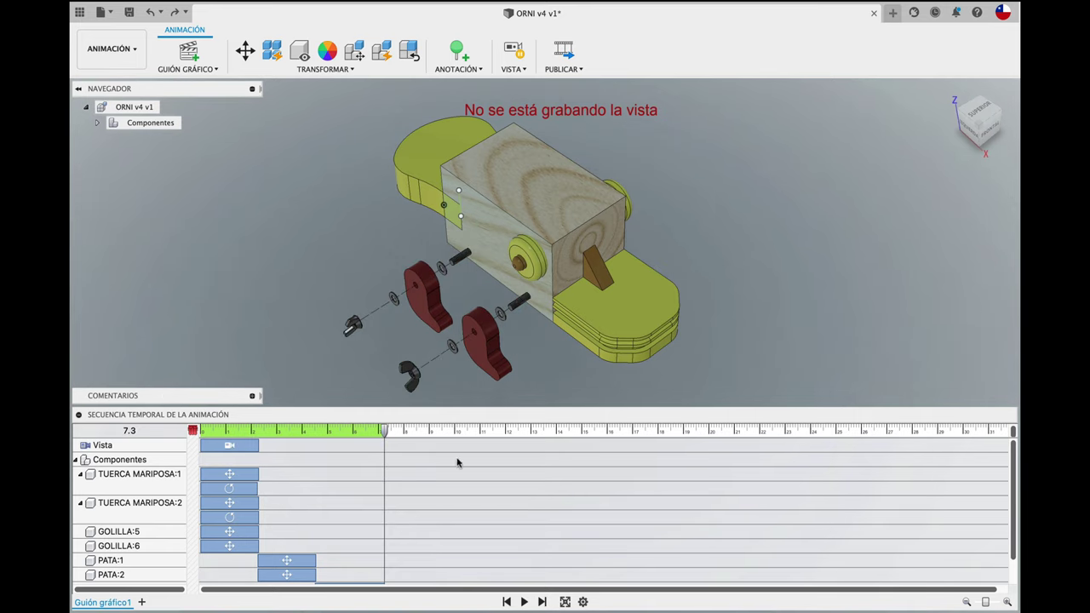
- At 10.1 s, slide the yellow base and brown wedge 40 mm along X
drag(384, 433, 457, 433)
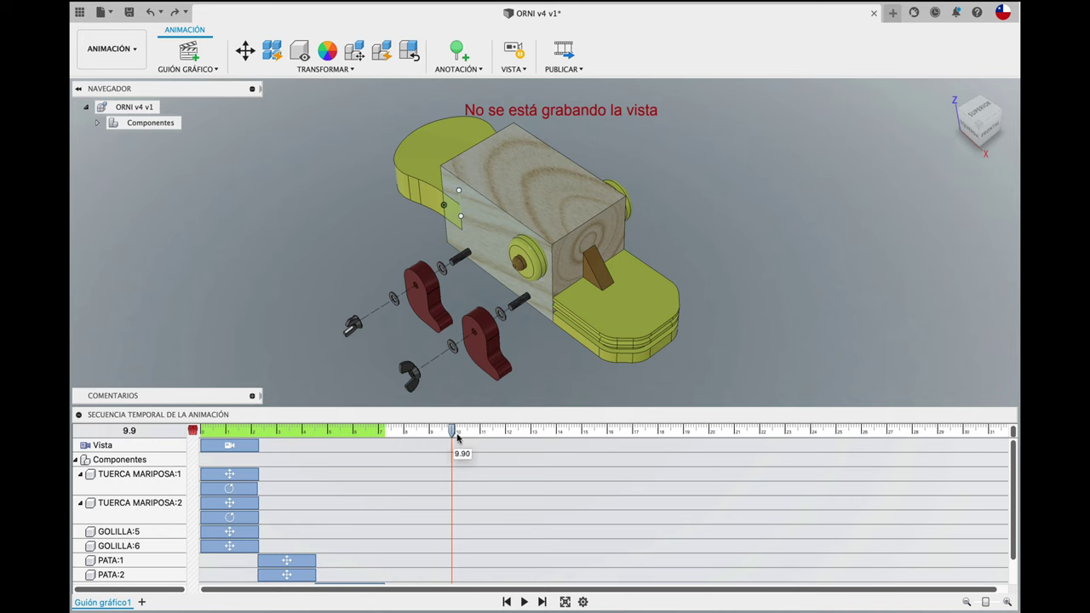
click(640, 314)
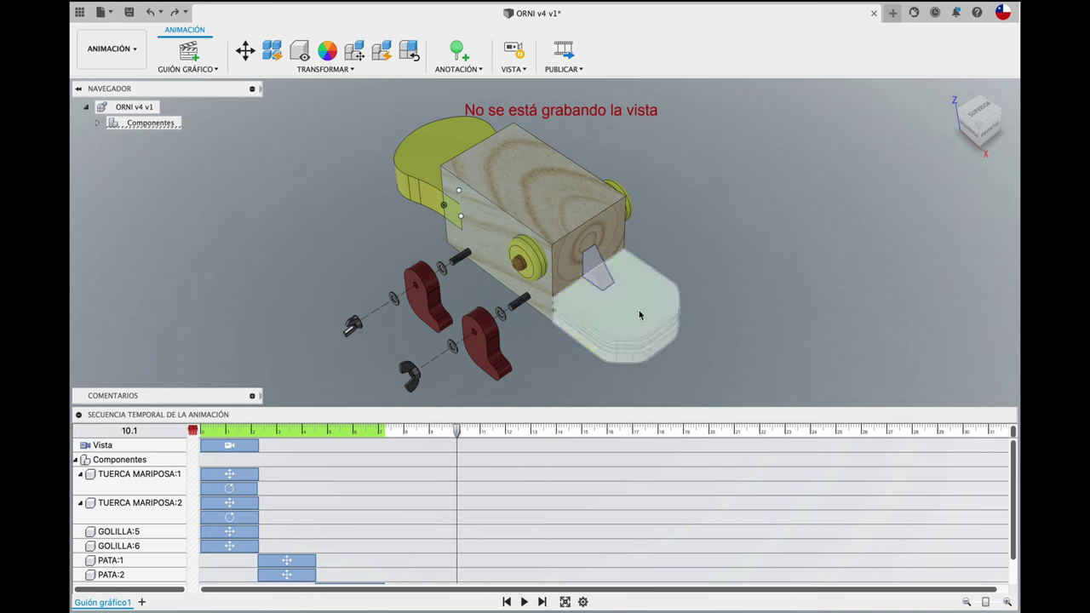
click(245, 51)
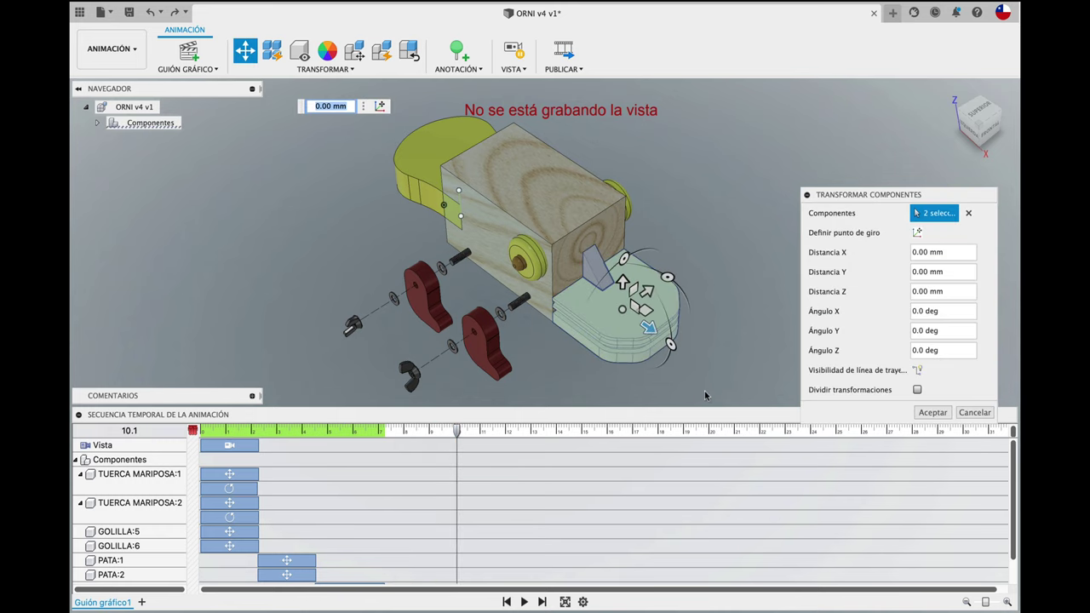
drag(648, 332, 704, 366)
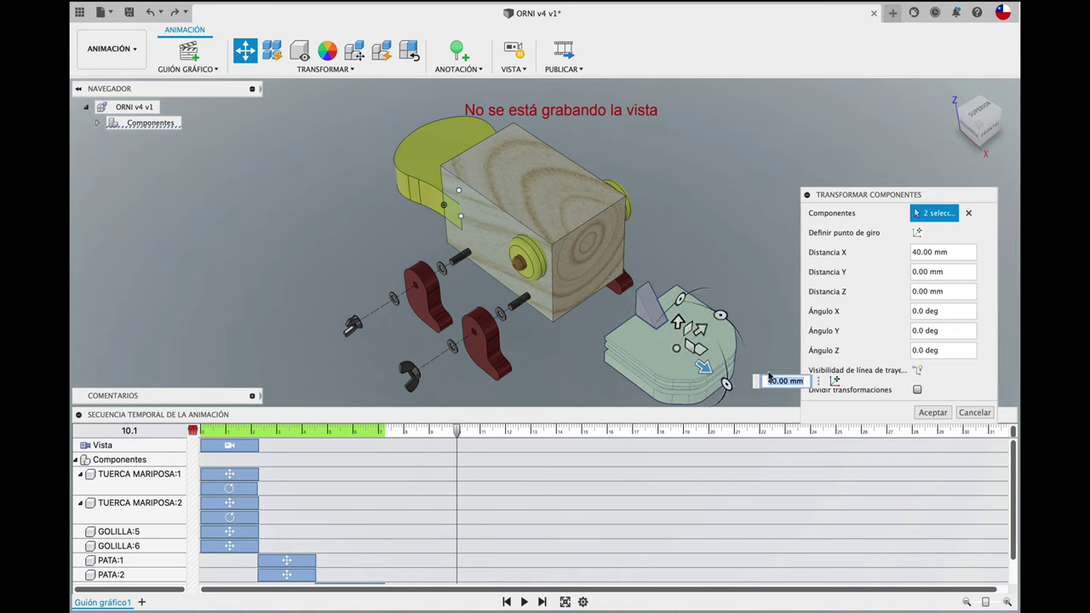
click(932, 412)
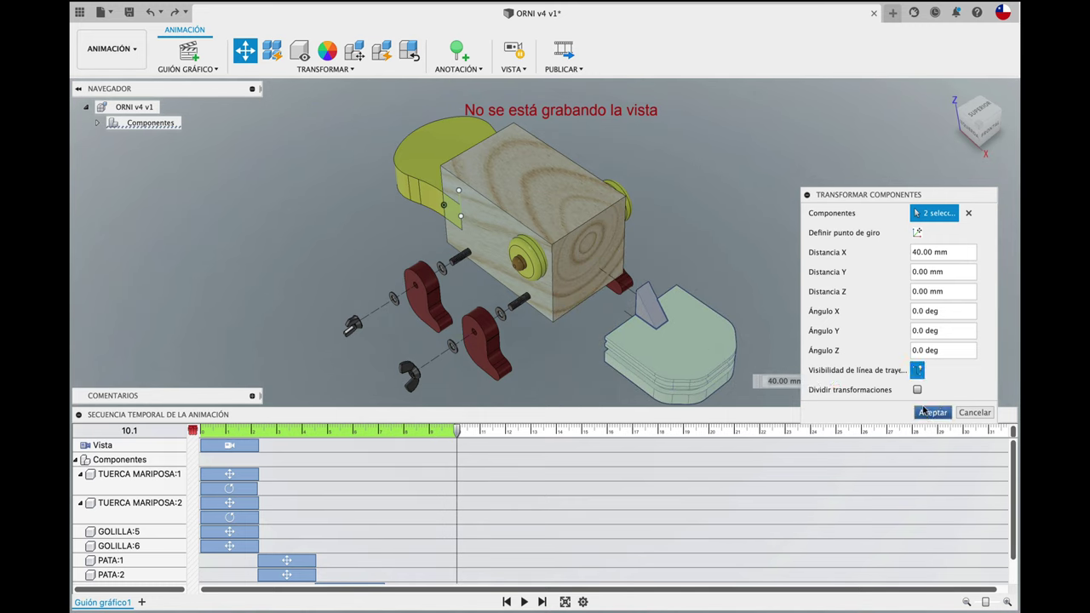
- Lift the brown wedge 60 mm along Y as a split transform, then return the playhead to 4.3 s
click(648, 298)
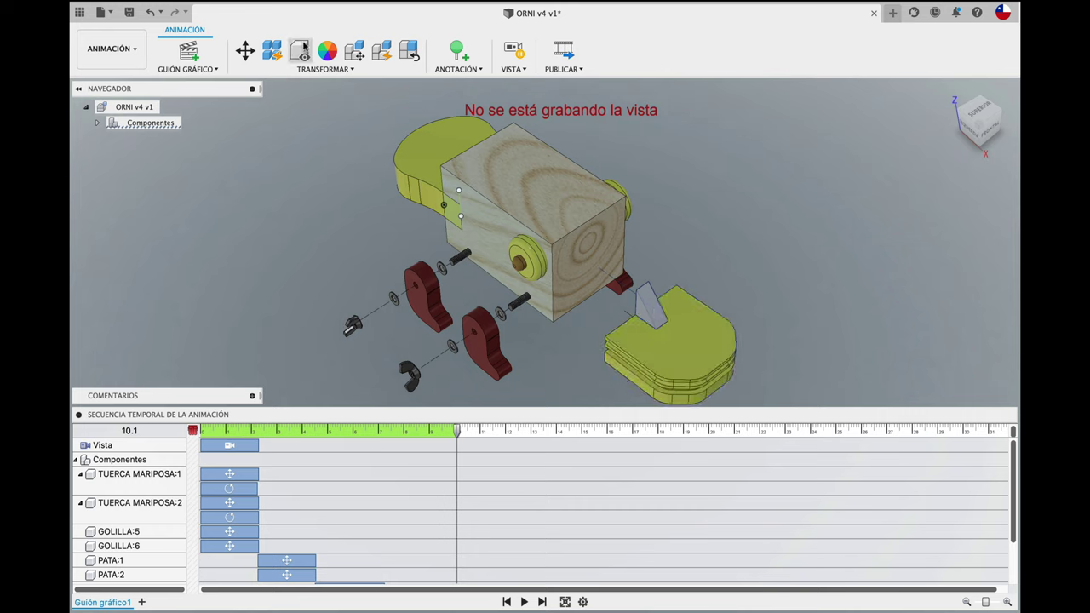
click(244, 51)
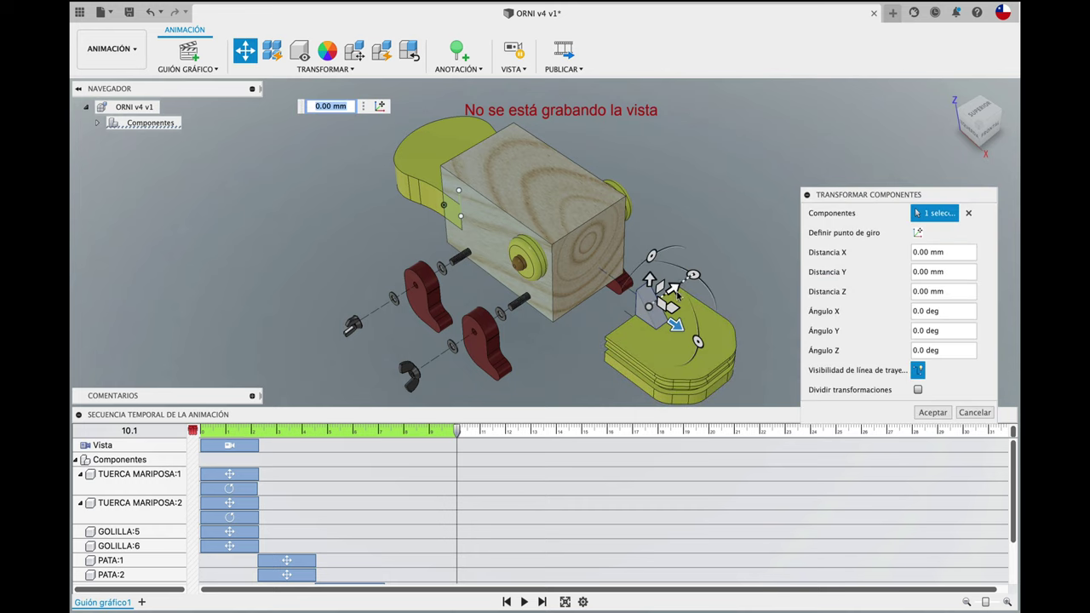
drag(677, 294, 745, 243)
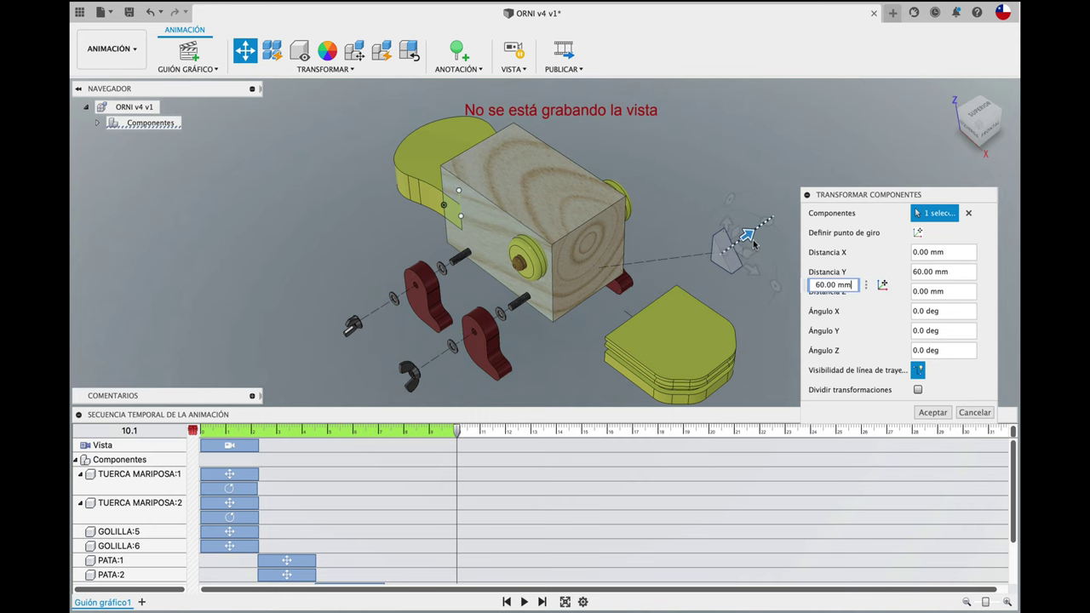
click(918, 390)
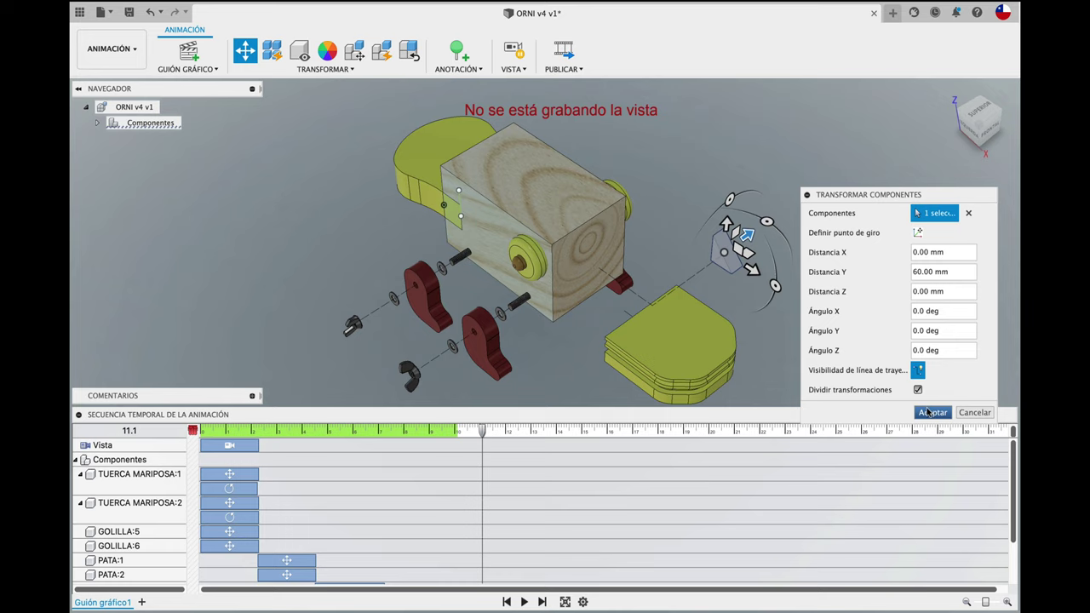
click(932, 412)
drag(480, 432, 309, 430)
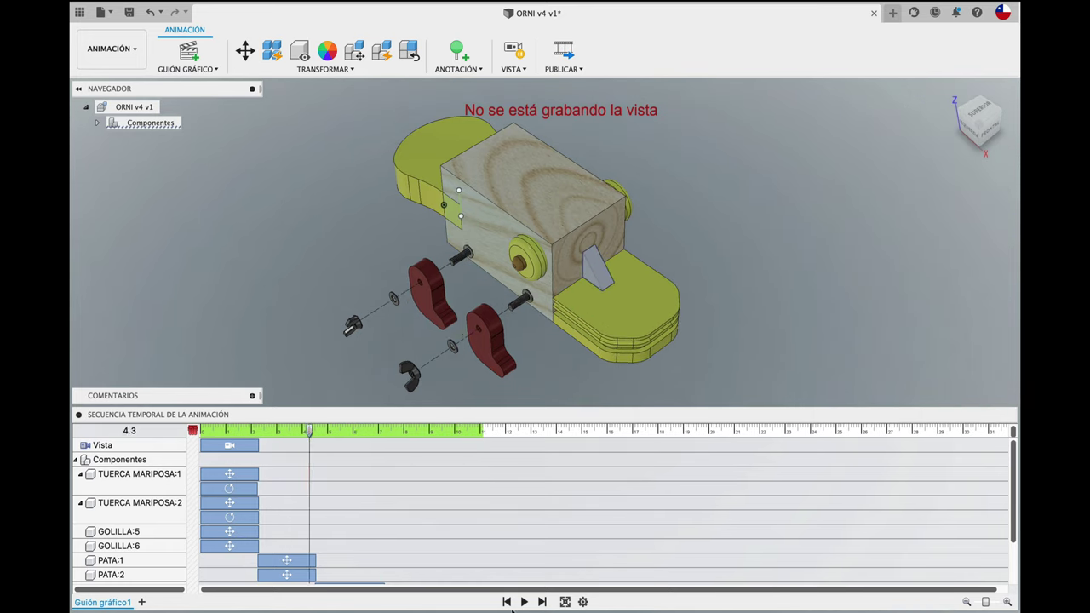
- Play the animation and jump to its 11.1 s end
click(526, 602)
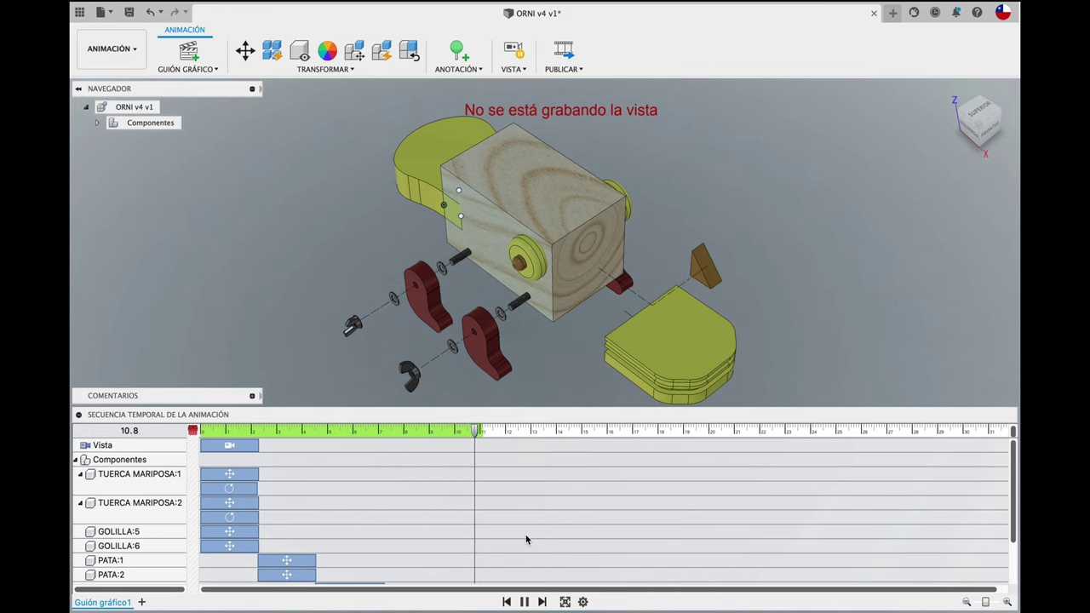
click(542, 601)
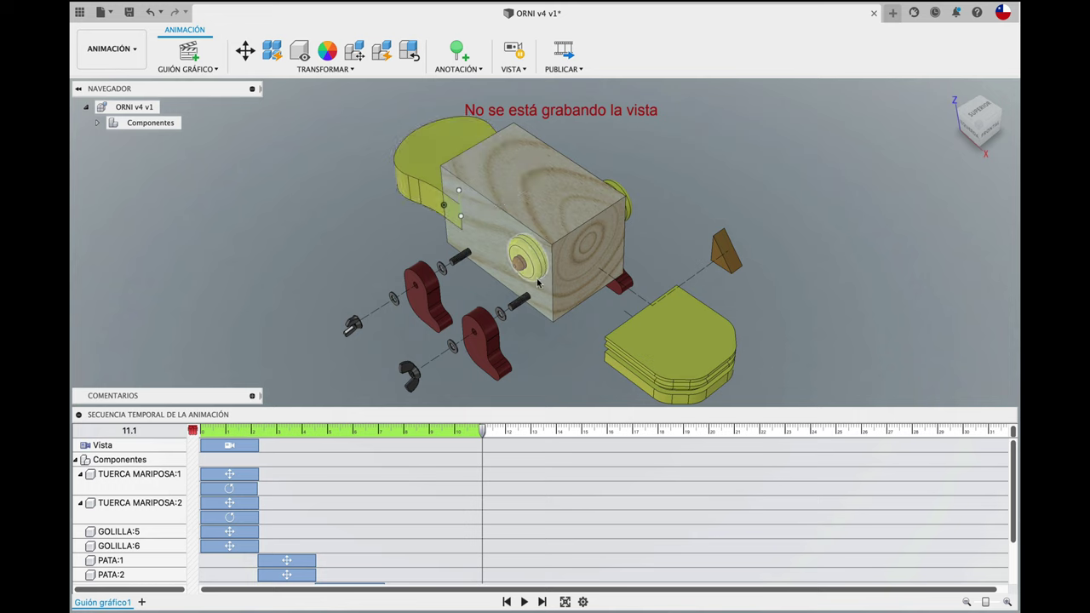
- Move the playhead to 14.3 s and start transforming the wheel
drag(481, 432, 563, 431)
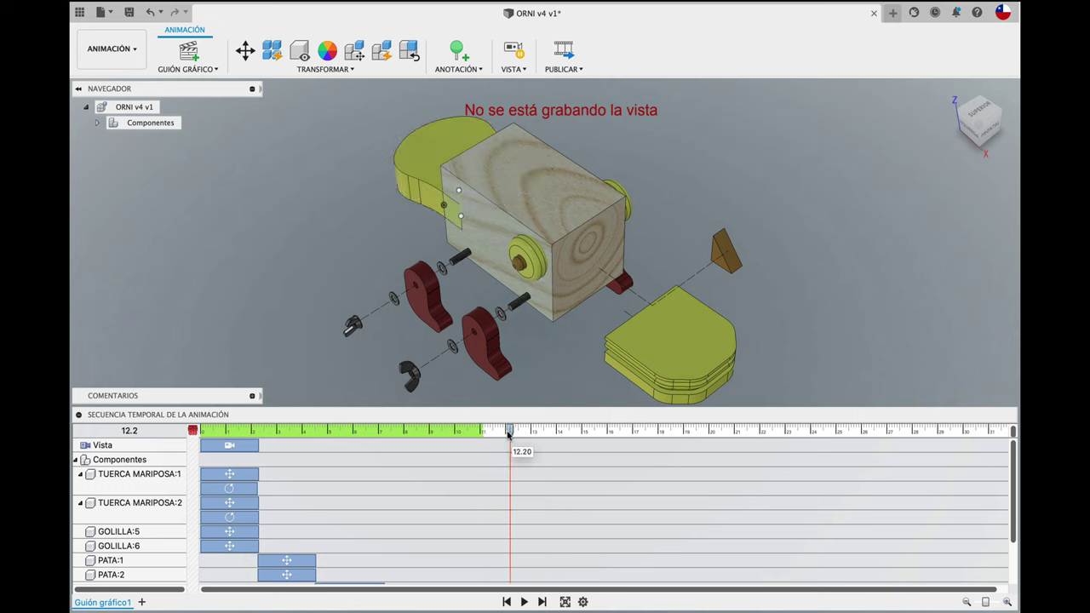
click(521, 269)
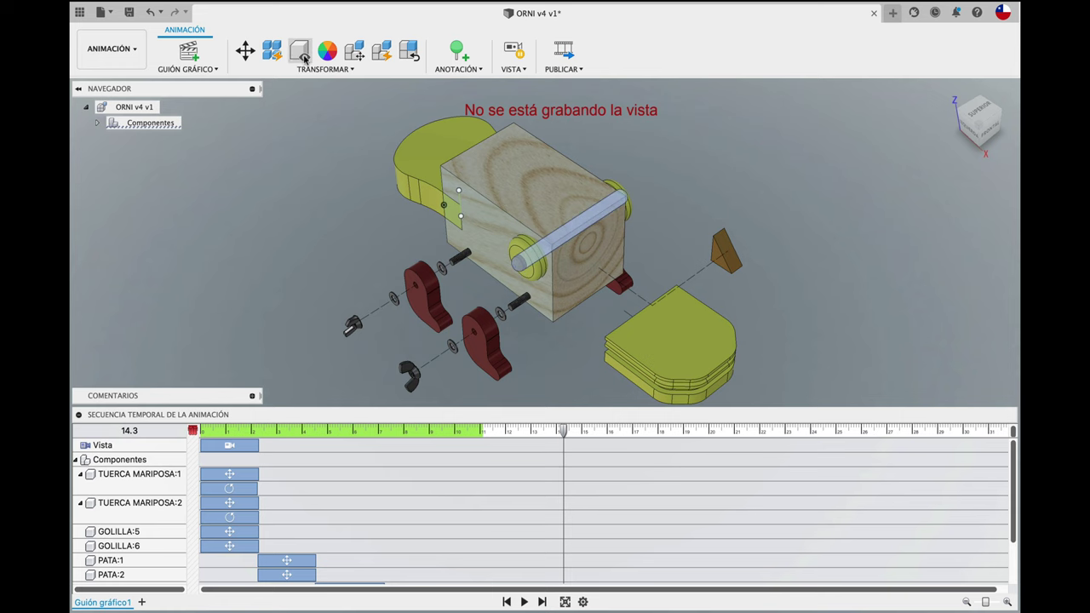
click(246, 51)
scroll(459, 230, up, 3)
scroll(459, 229, down, 5)
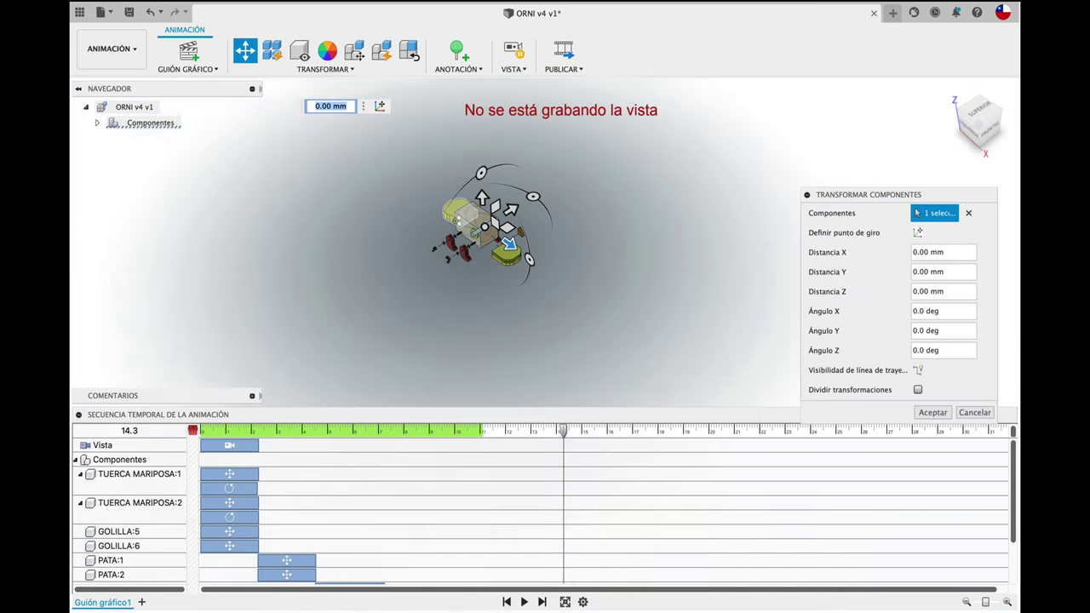
scroll(459, 230, up, 2)
scroll(459, 230, up, 1)
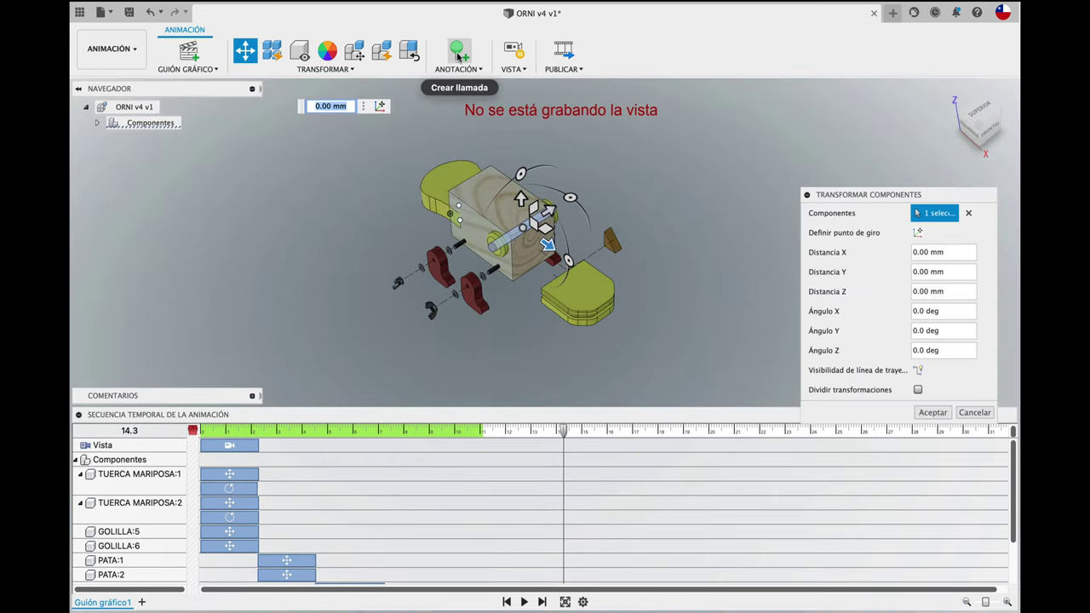
scroll(545, 213, up, 1)
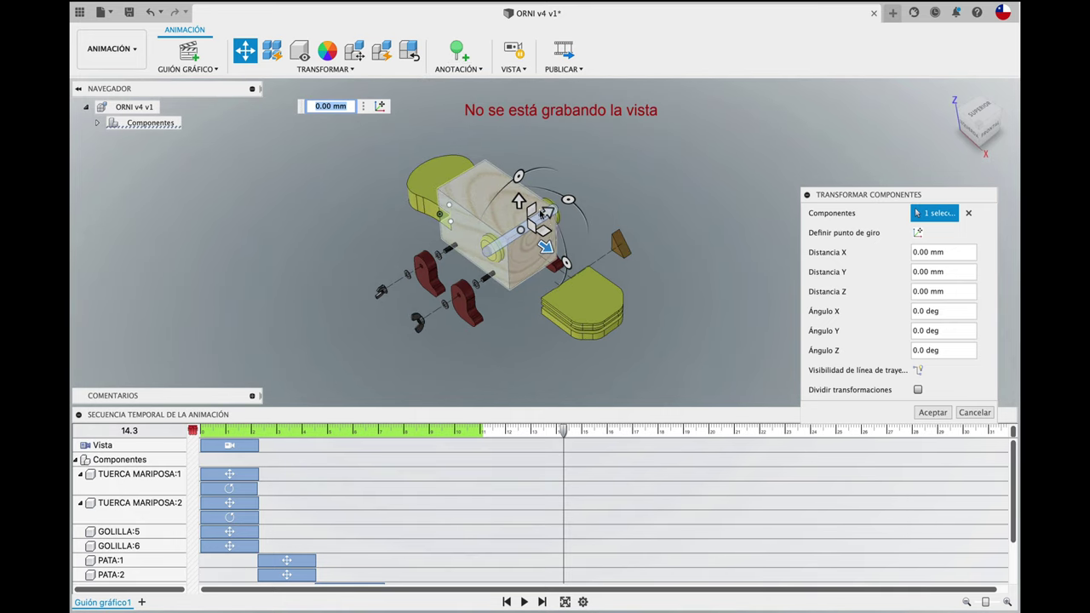
- Slide the wheel −140 mm along Y away from the body
click(497, 261)
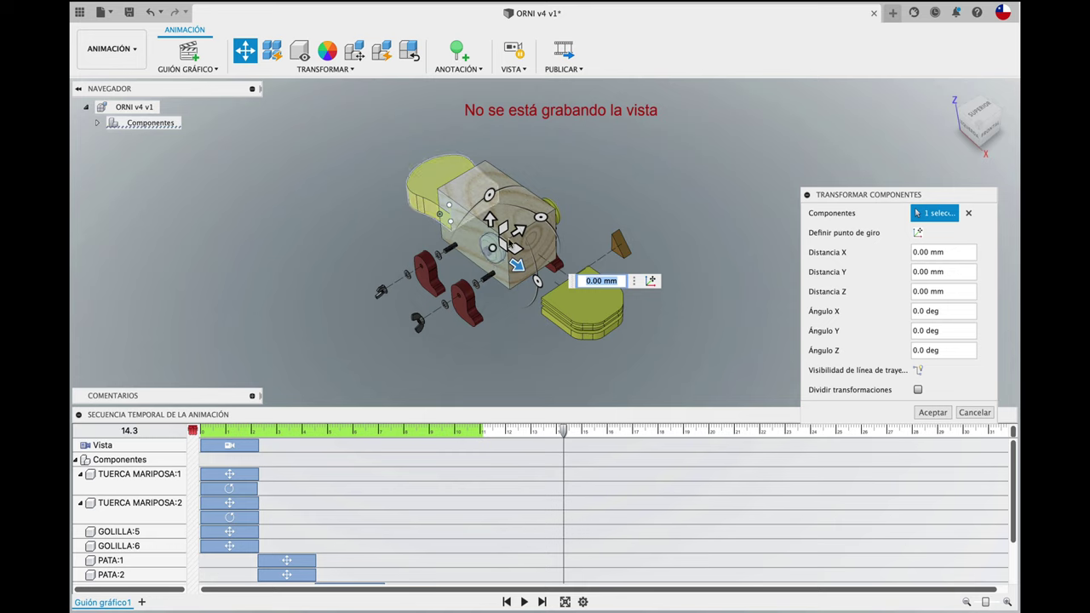
mouse_move(518, 230)
mouse_down()
mouse_move(524, 241)
mouse_move(390, 317)
mouse_up()
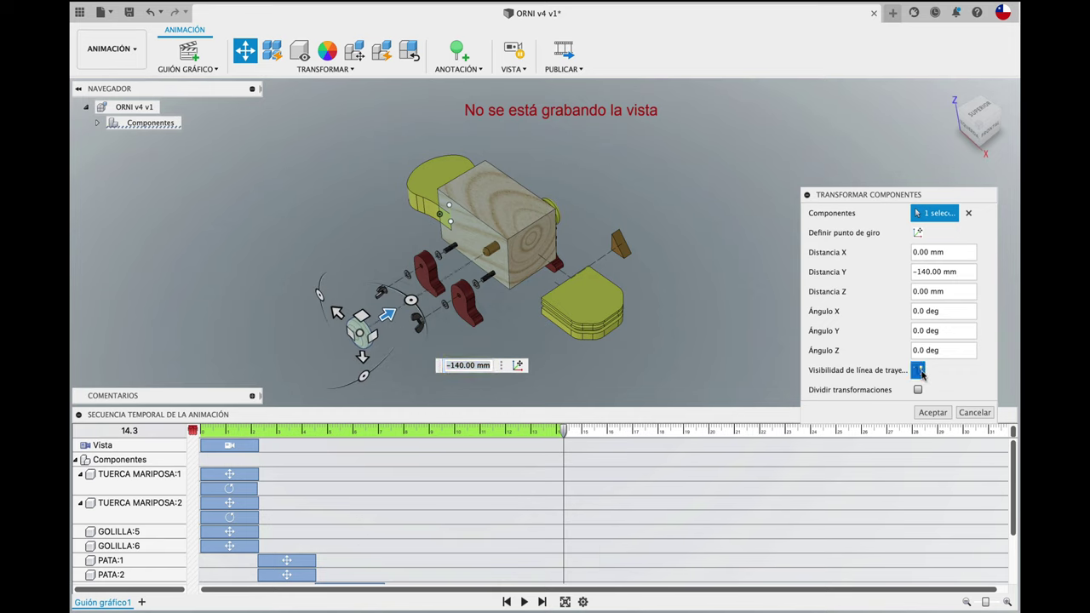
click(932, 412)
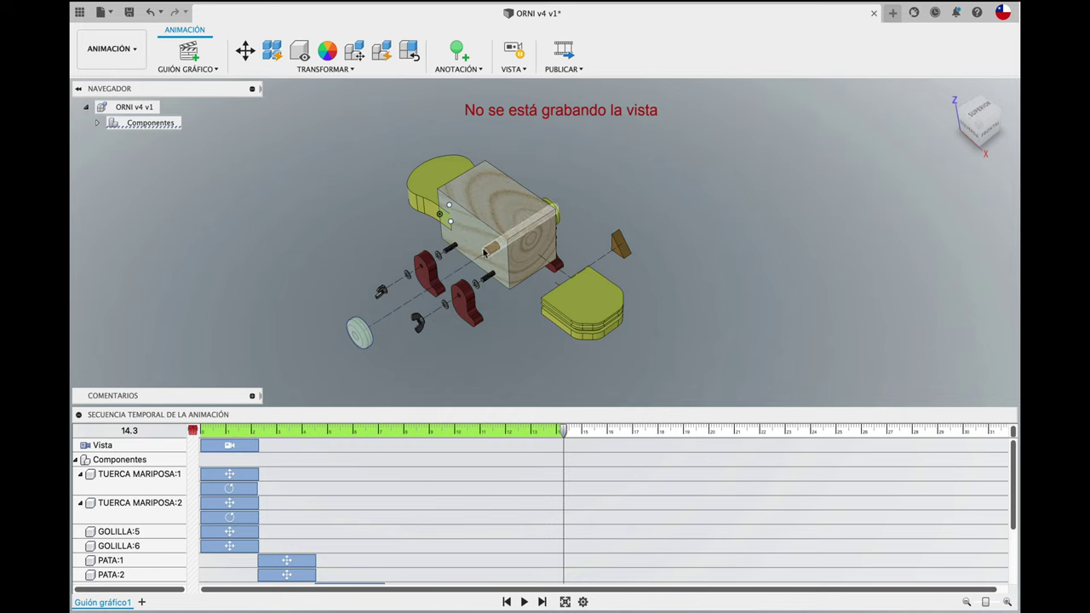
scroll(492, 256, down, 5)
scroll(491, 255, up, 5)
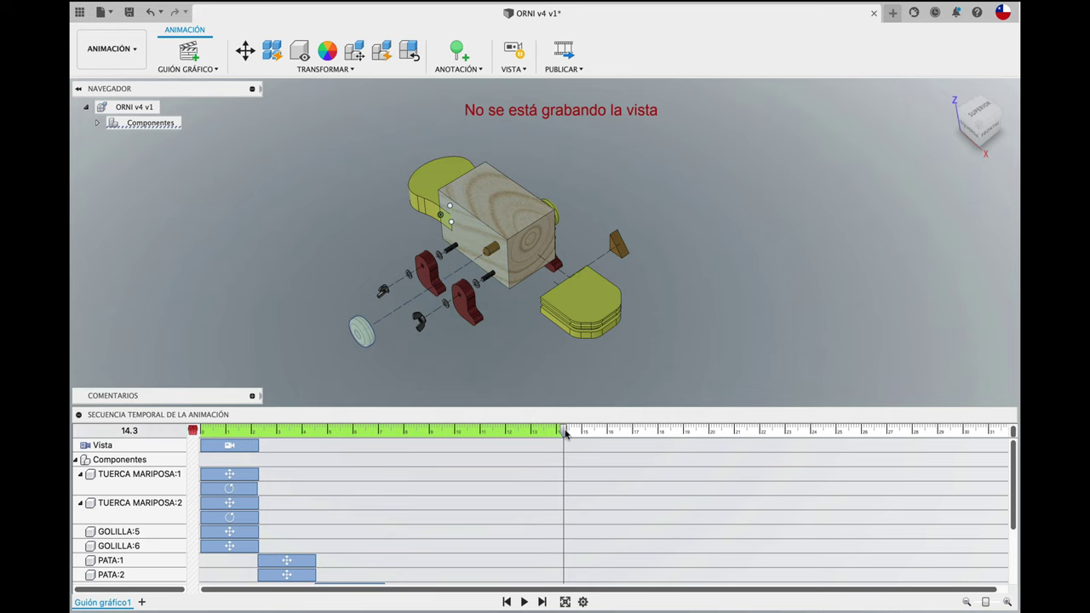
- At 15.8 s, slide the wooden axle −160 mm along Y out of the body
drag(565, 433, 602, 434)
scroll(540, 320, up, 3)
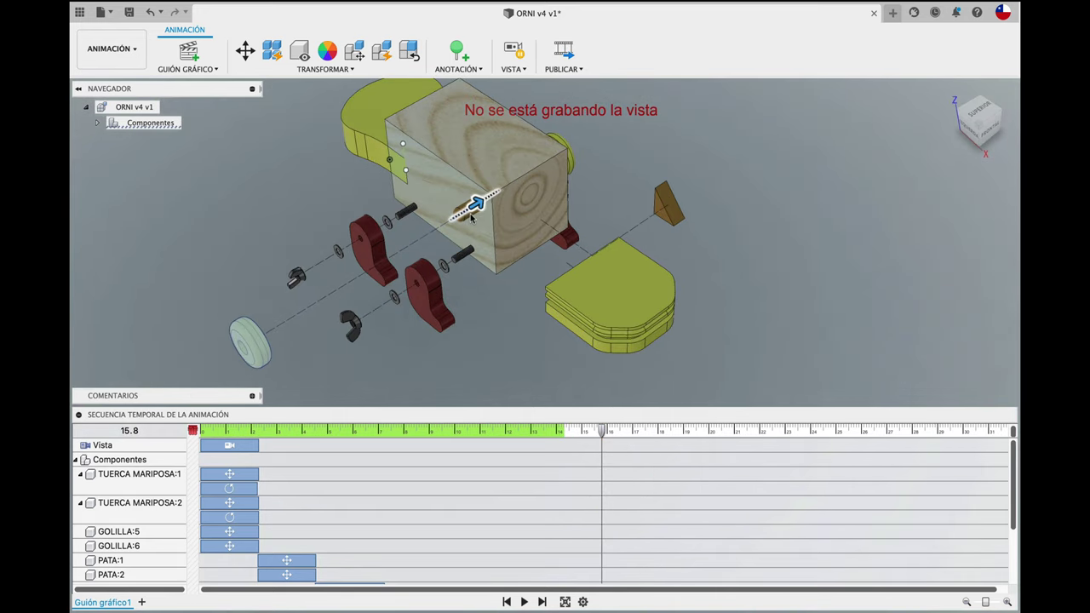
scroll(483, 286, down, 2)
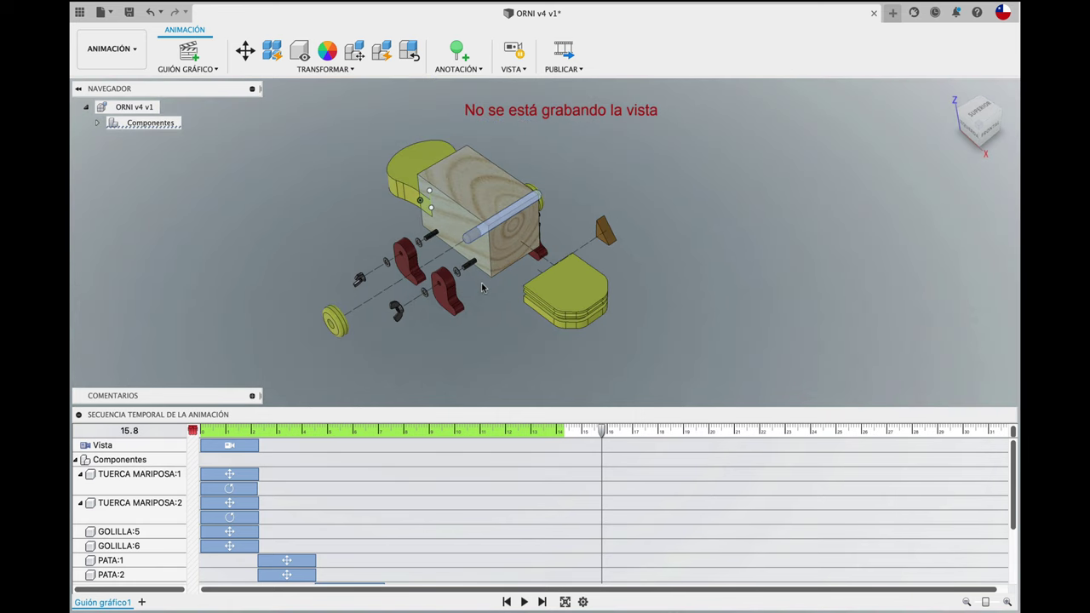
scroll(483, 287, down, 2)
click(246, 51)
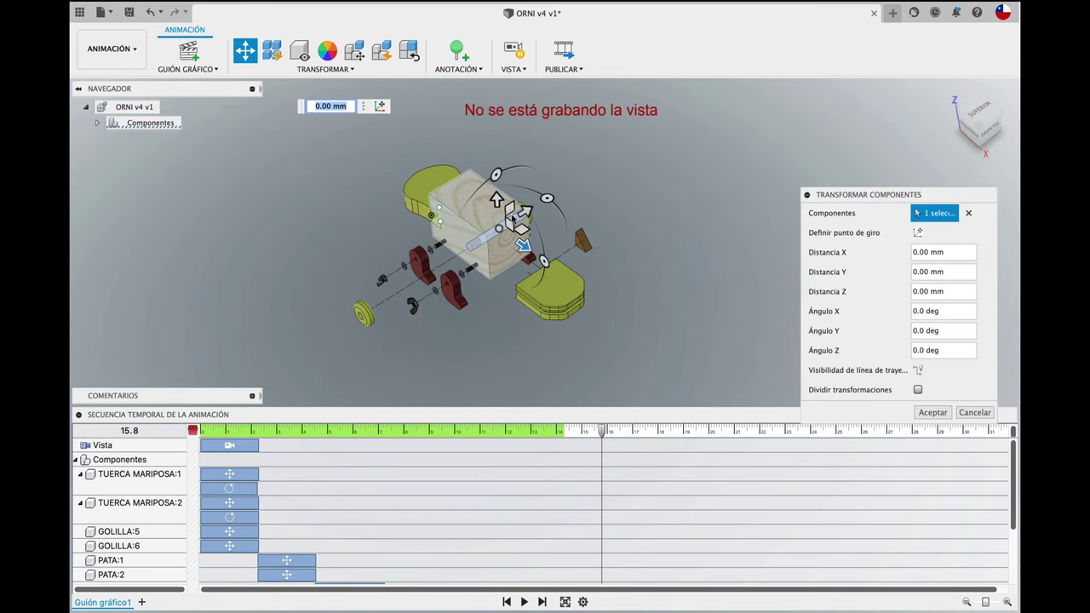
mouse_move(526, 216)
mouse_down()
mouse_move(443, 265)
mouse_move(615, 158)
mouse_move(602, 188)
mouse_move(455, 269)
mouse_up()
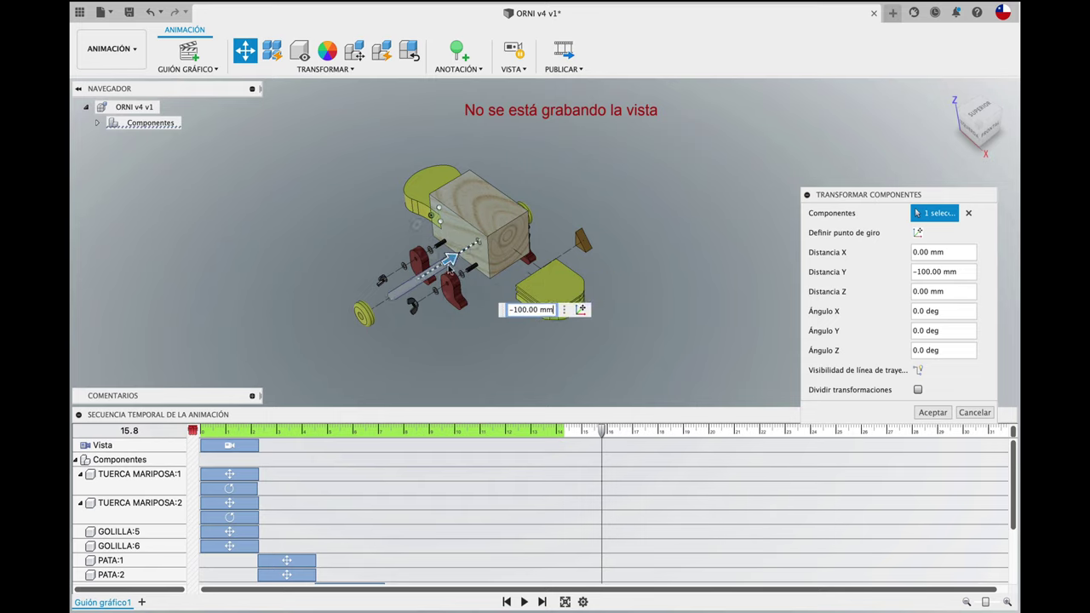
drag(455, 269, 411, 298)
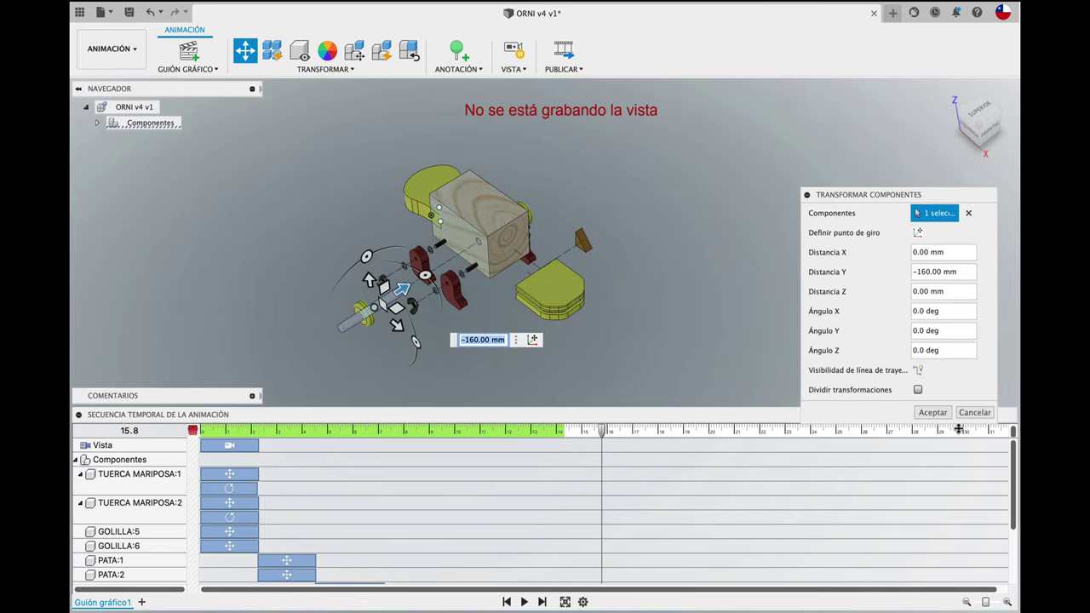
click(933, 412)
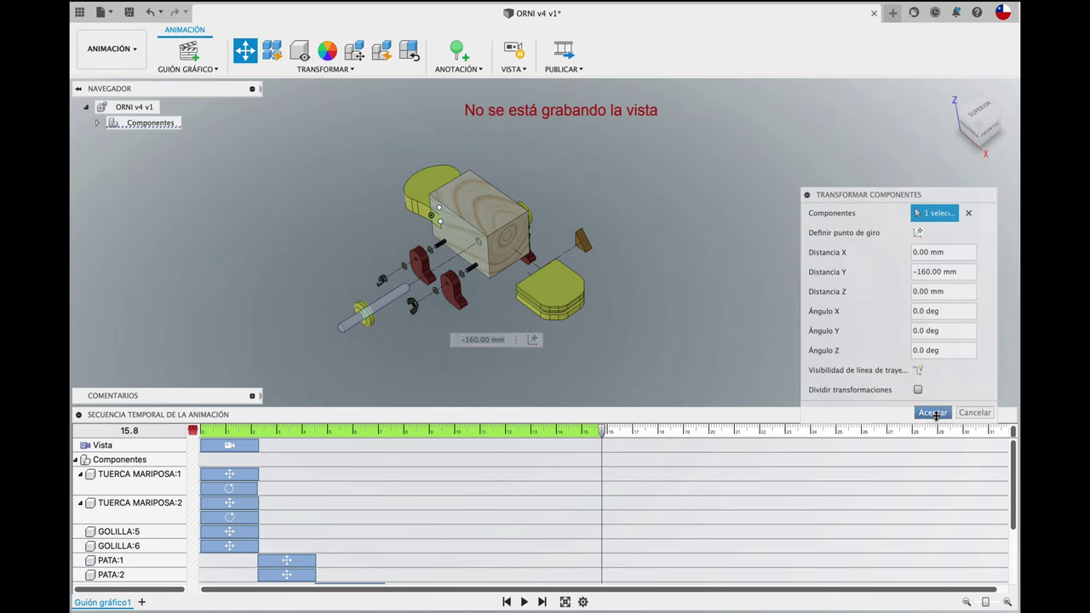
- Move the wheel a further −60 mm along Y, then rewind the animation
click(373, 332)
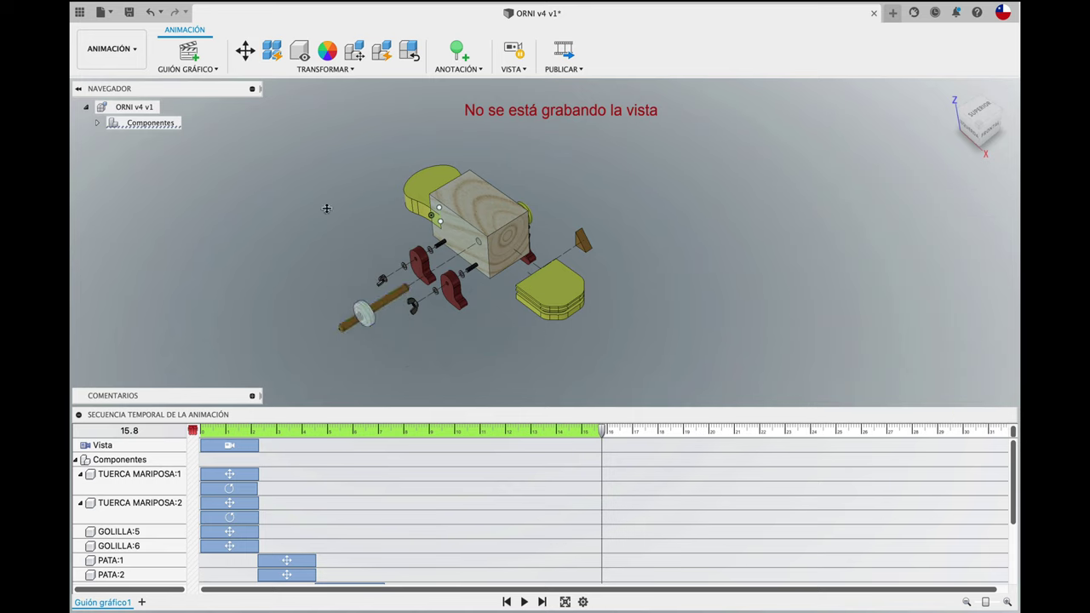
click(244, 51)
click(363, 313)
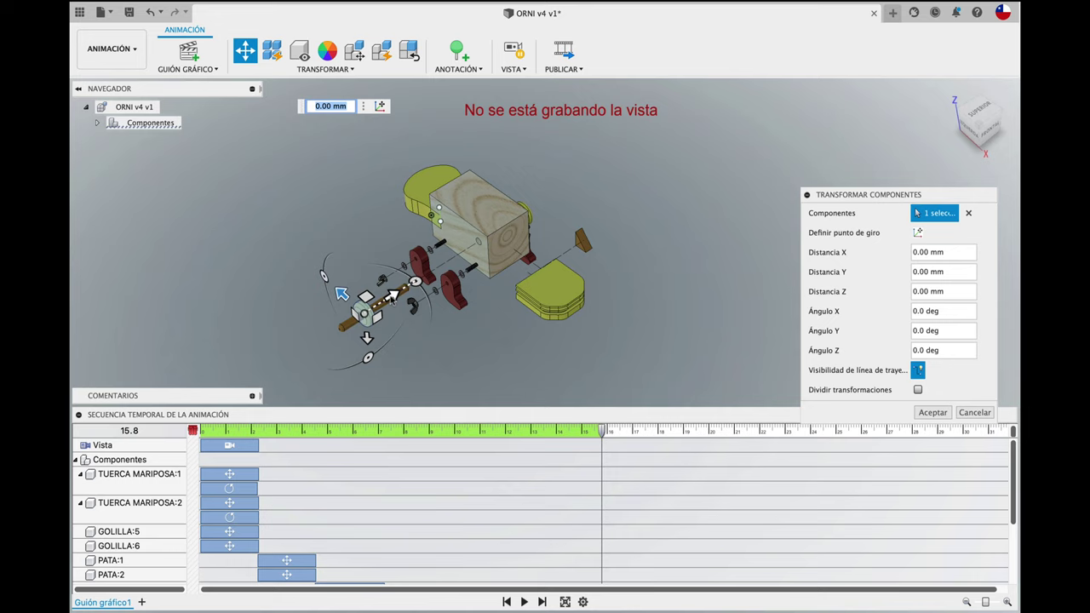
drag(392, 294, 340, 329)
click(933, 412)
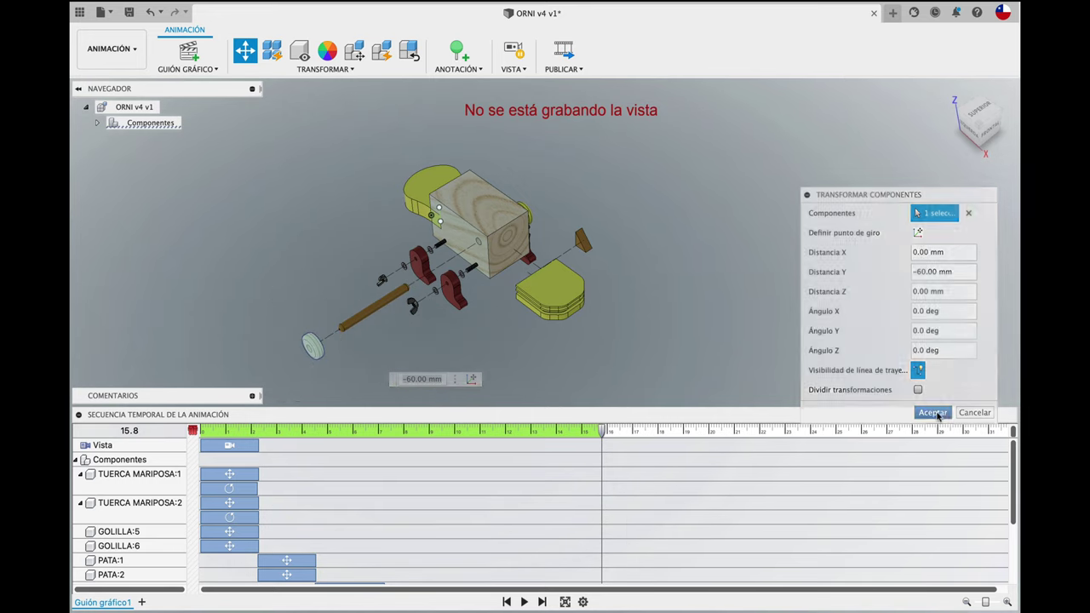
click(507, 602)
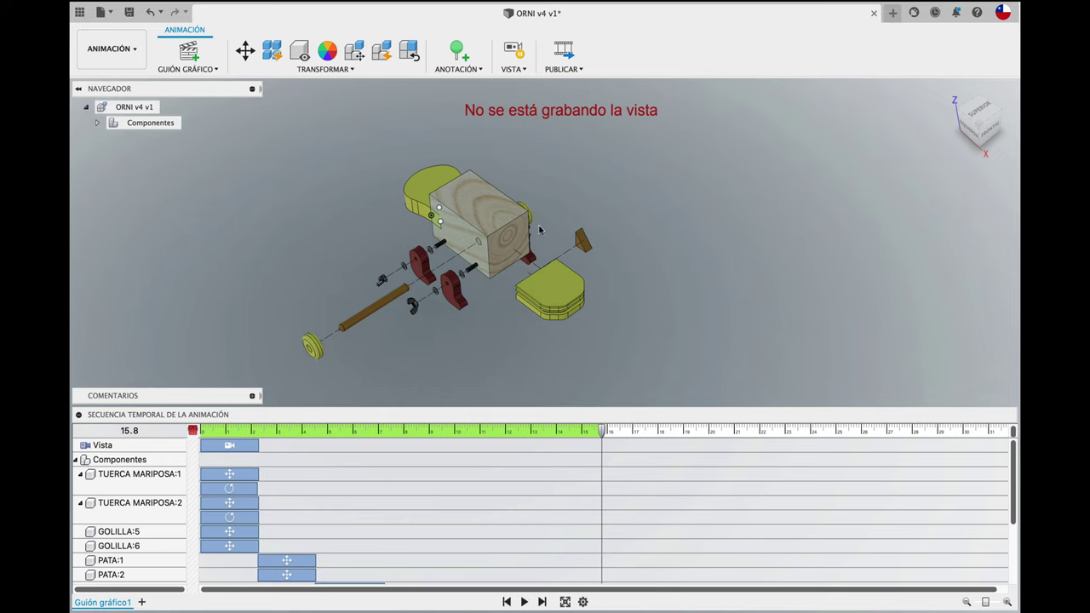
- At 17.0 s, select both long rods through the wooden body
drag(602, 430, 633, 431)
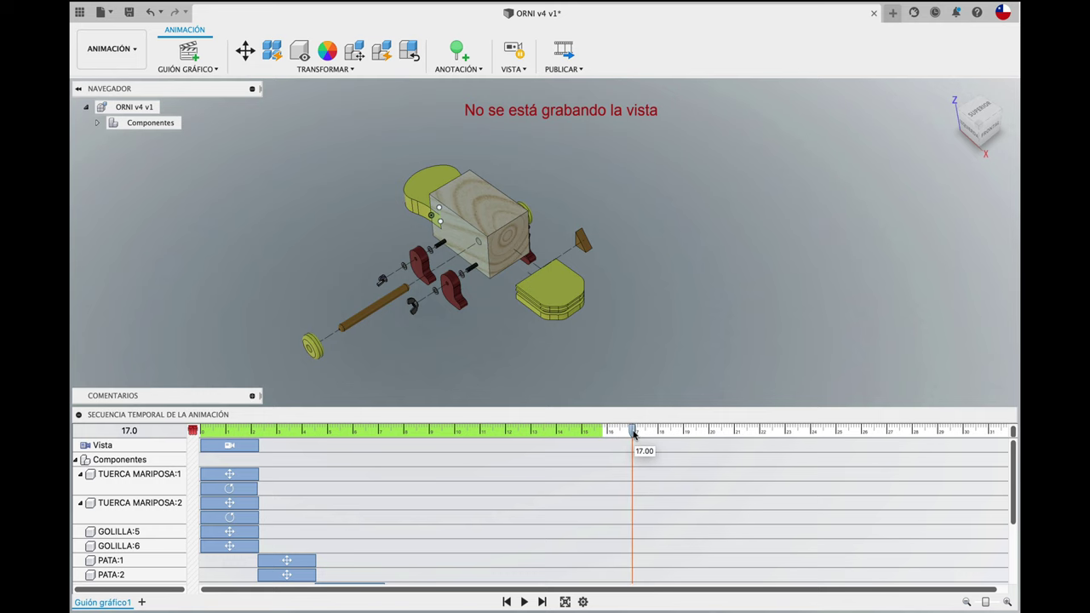
scroll(471, 267, down, 3)
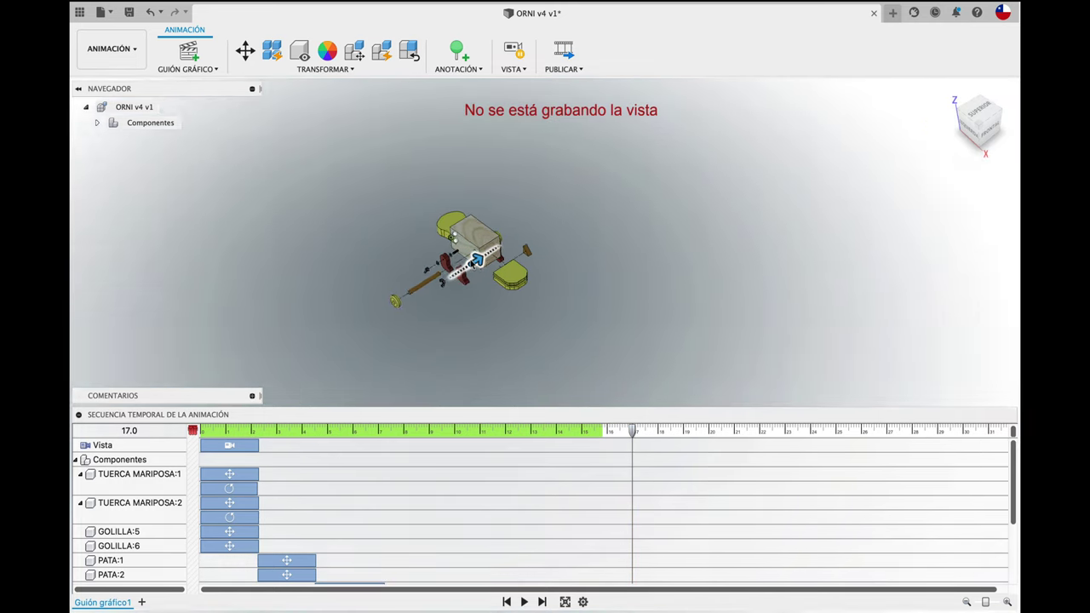
scroll(471, 266, up, 4)
scroll(471, 267, up, 3)
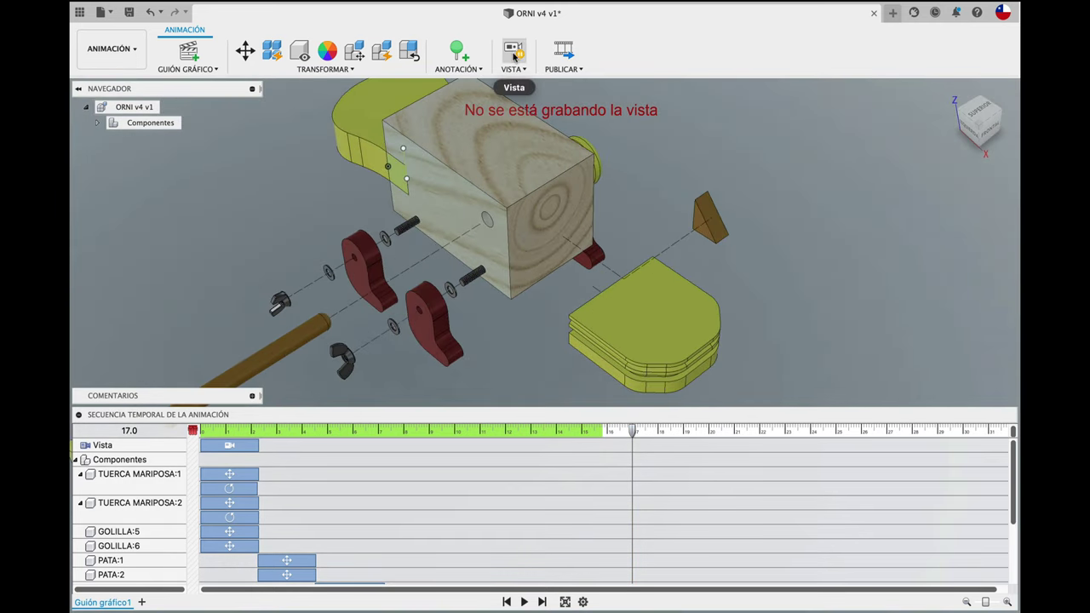
drag(407, 226, 415, 230)
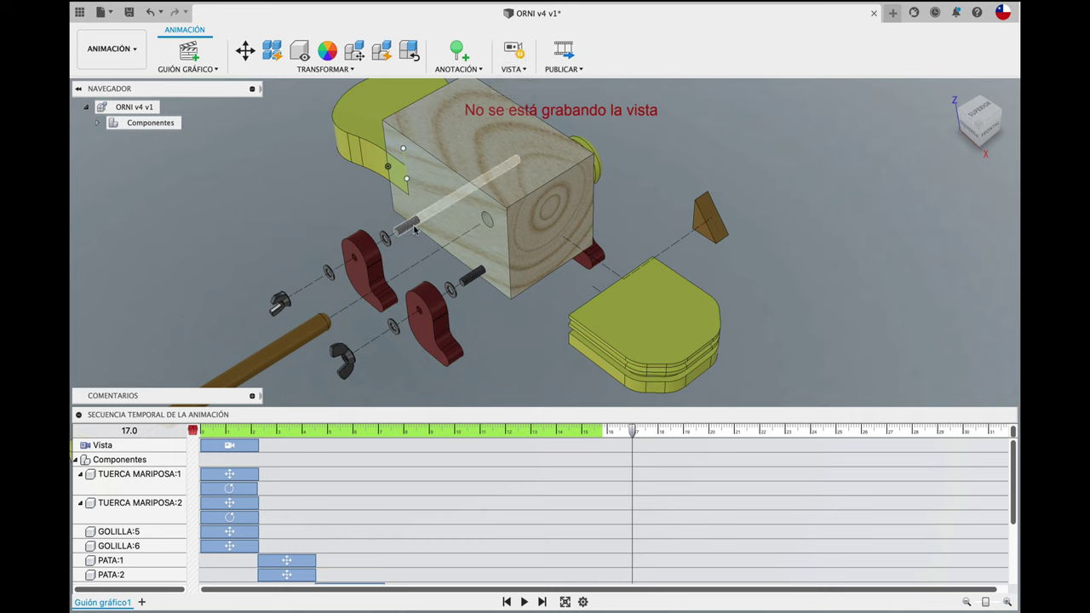
click(415, 230)
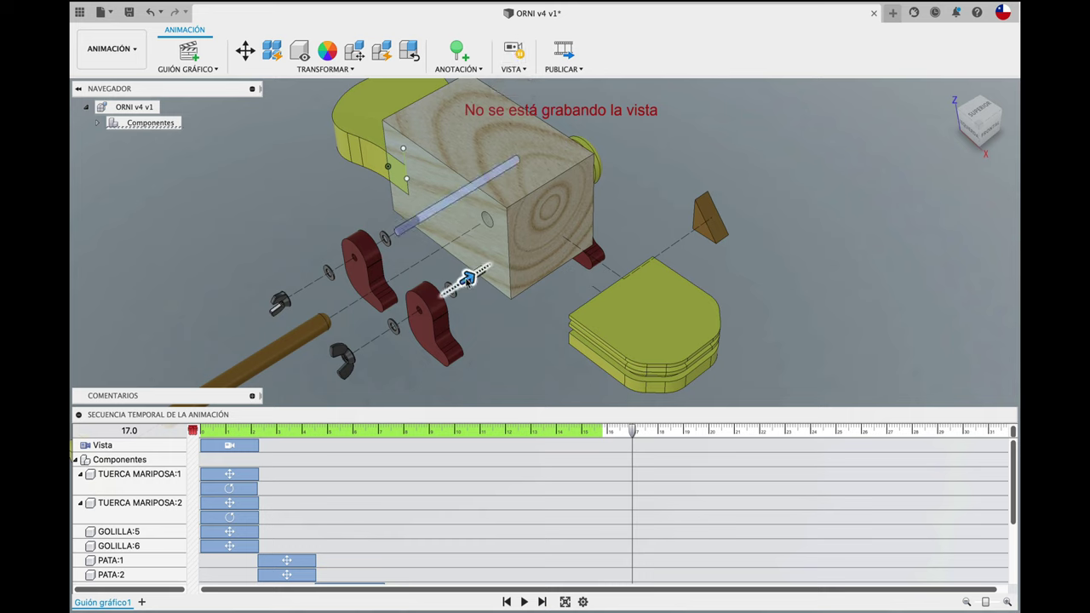
drag(468, 280, 490, 300)
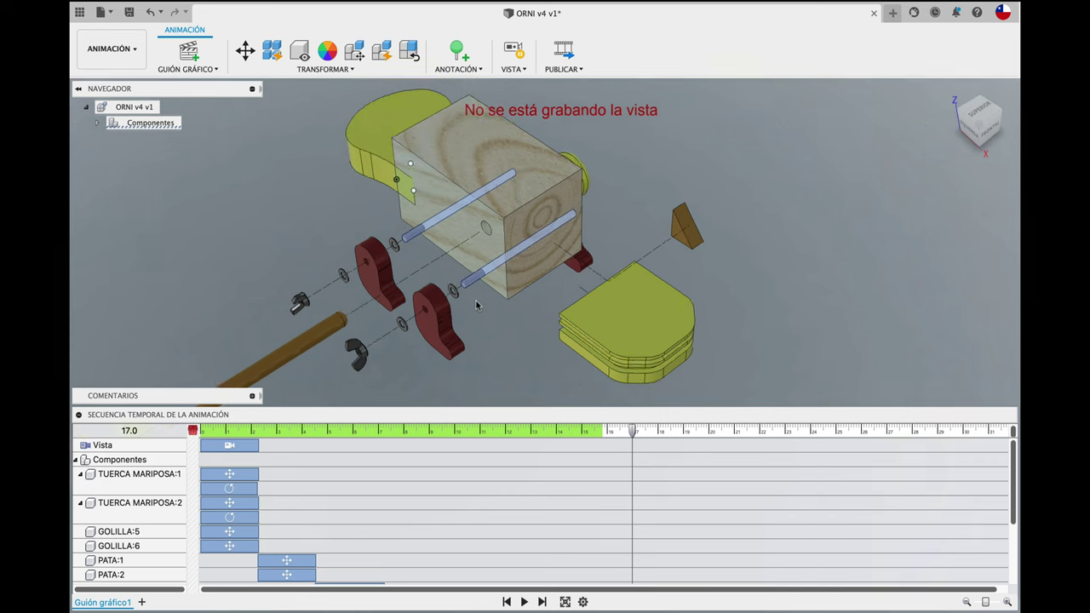
scroll(477, 305, down, 5)
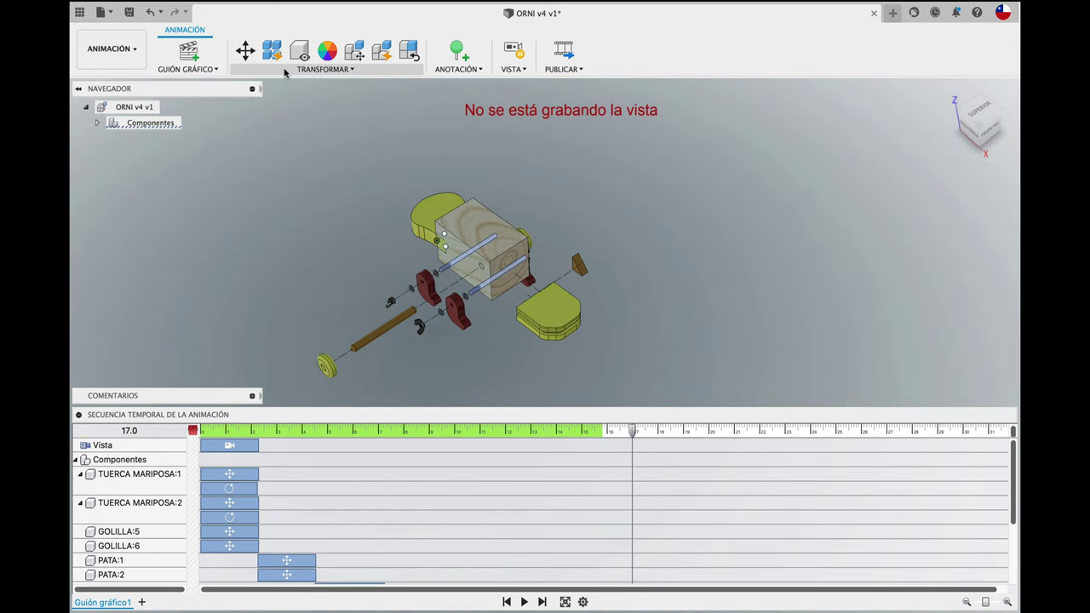
- Slide both rods 125 mm along Y, then move the playhead to 18.5 s
click(245, 51)
drag(528, 259, 646, 244)
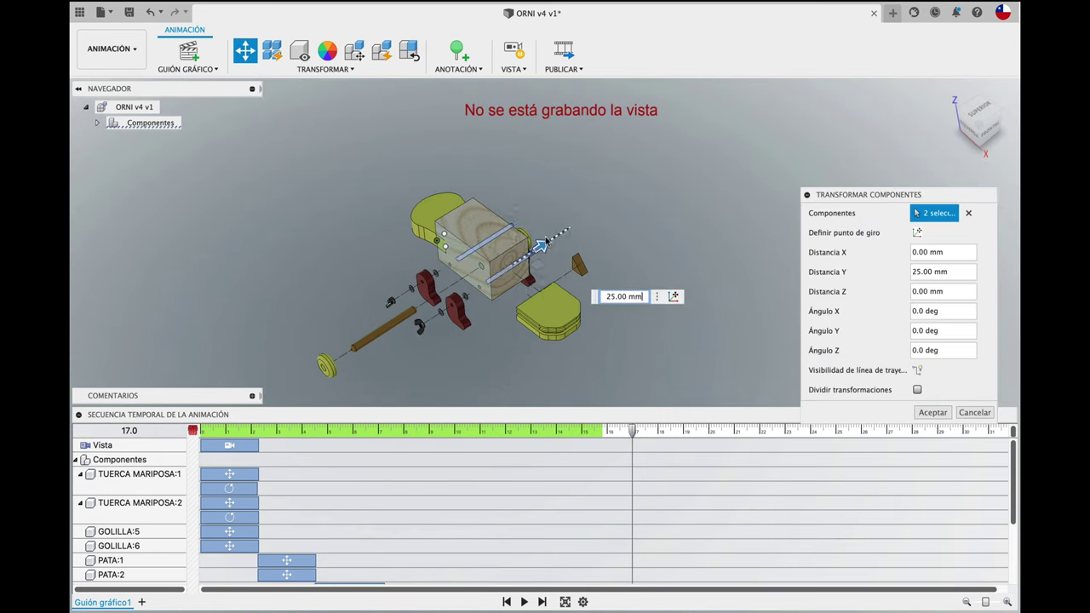
click(933, 414)
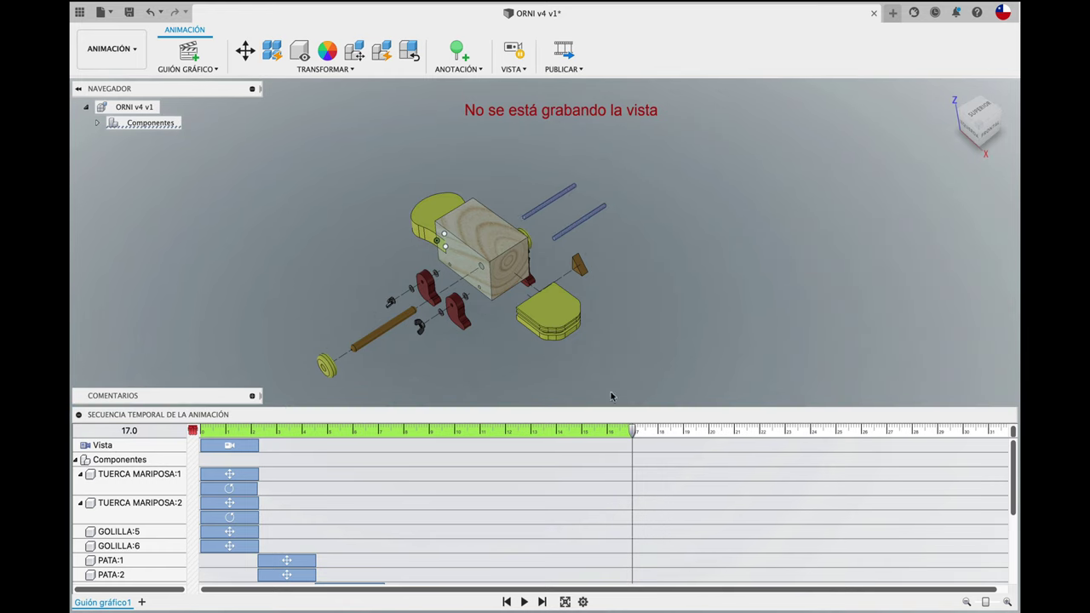
drag(634, 431, 670, 432)
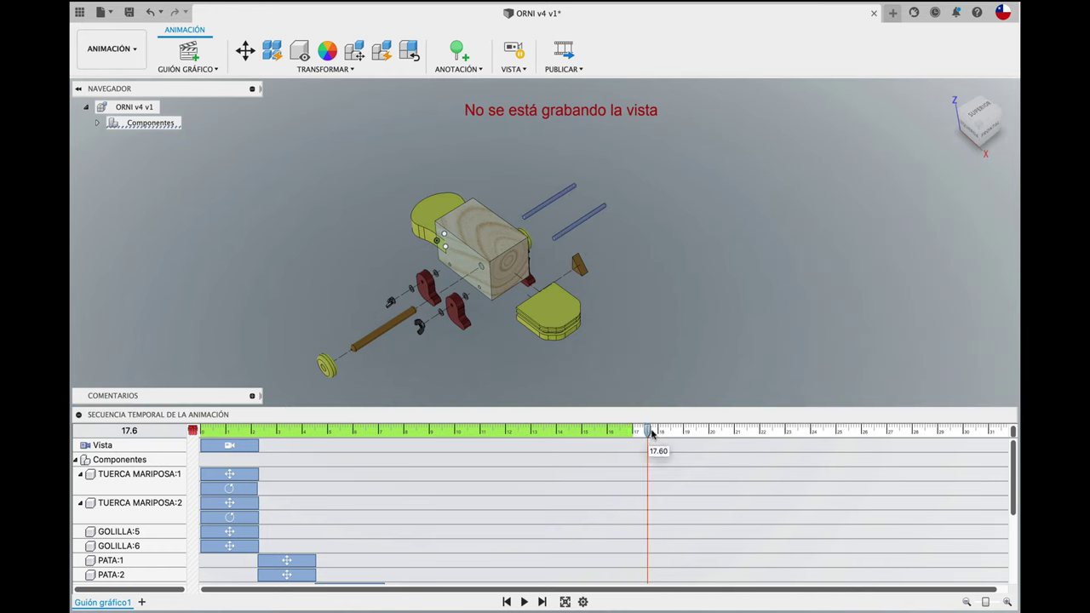
- At 18.5 s, move the upper yellow piece 100 mm along X, then replay the animation from the start
click(434, 205)
click(245, 51)
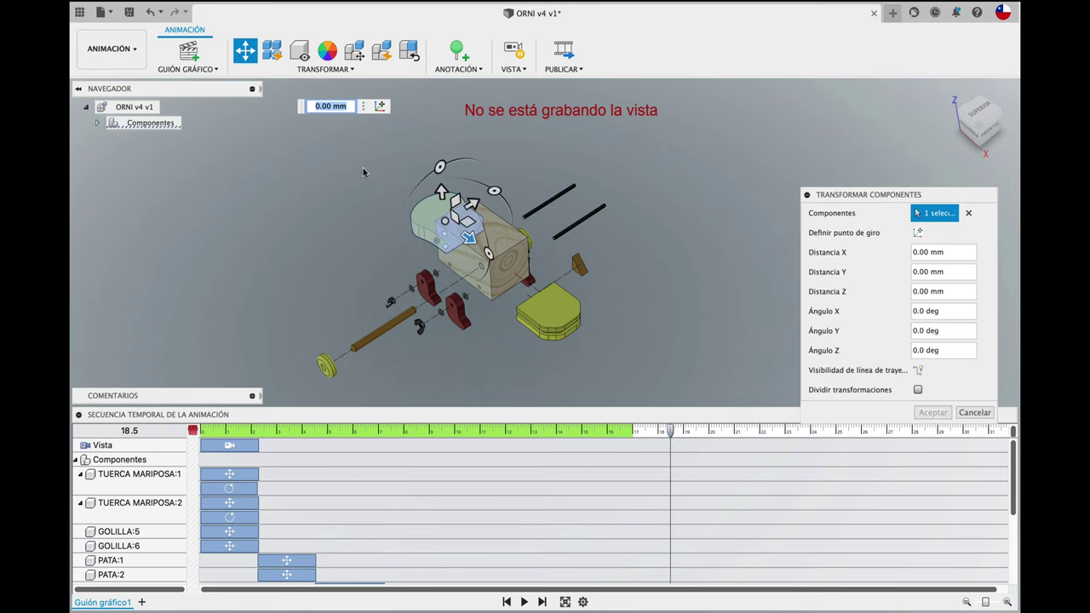
drag(471, 247, 411, 194)
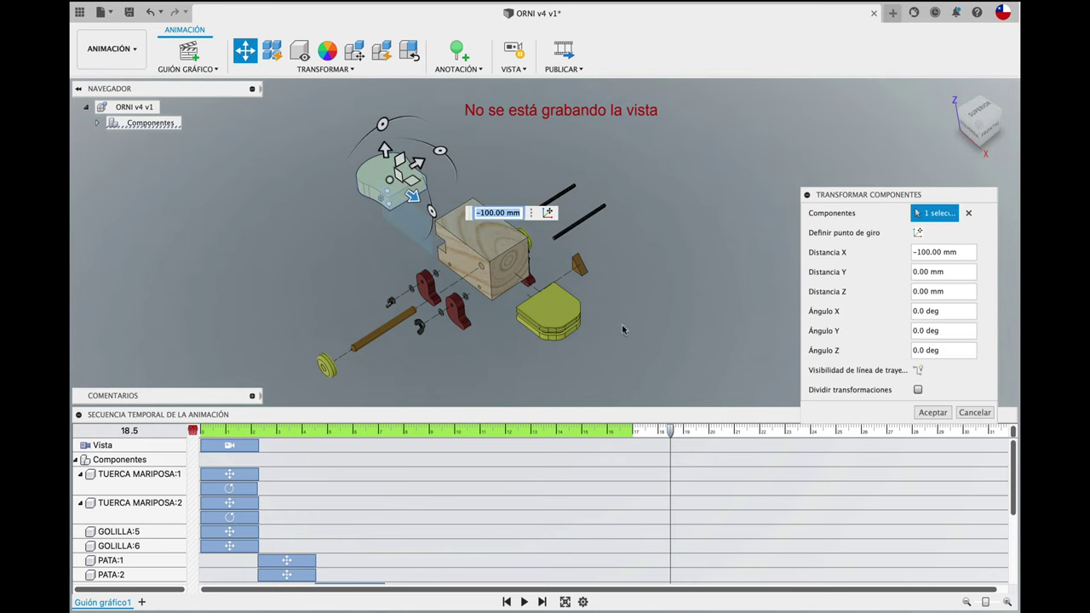
click(931, 413)
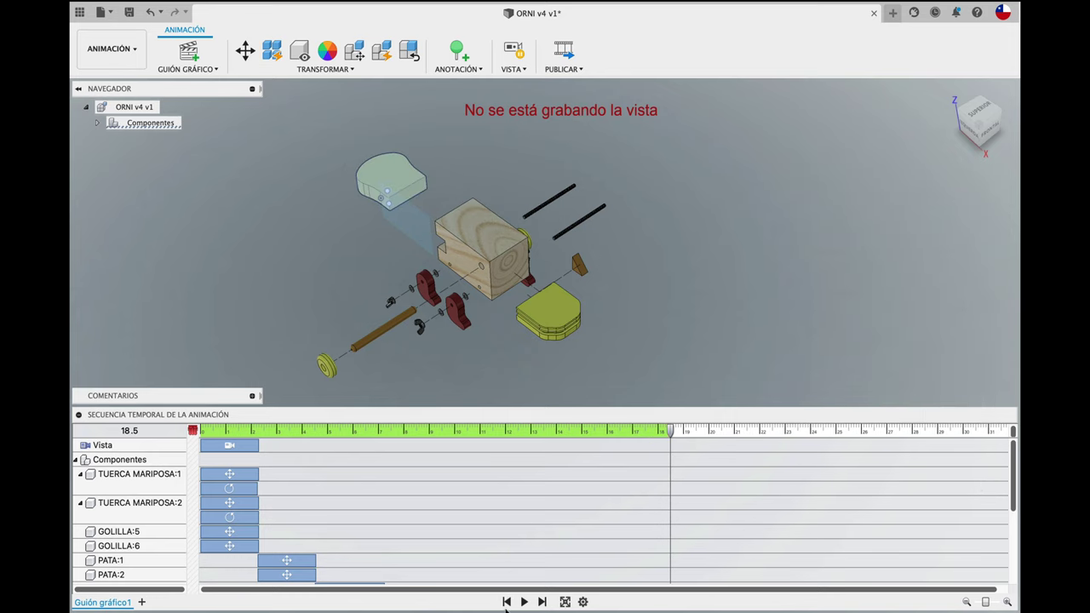
click(507, 602)
click(524, 602)
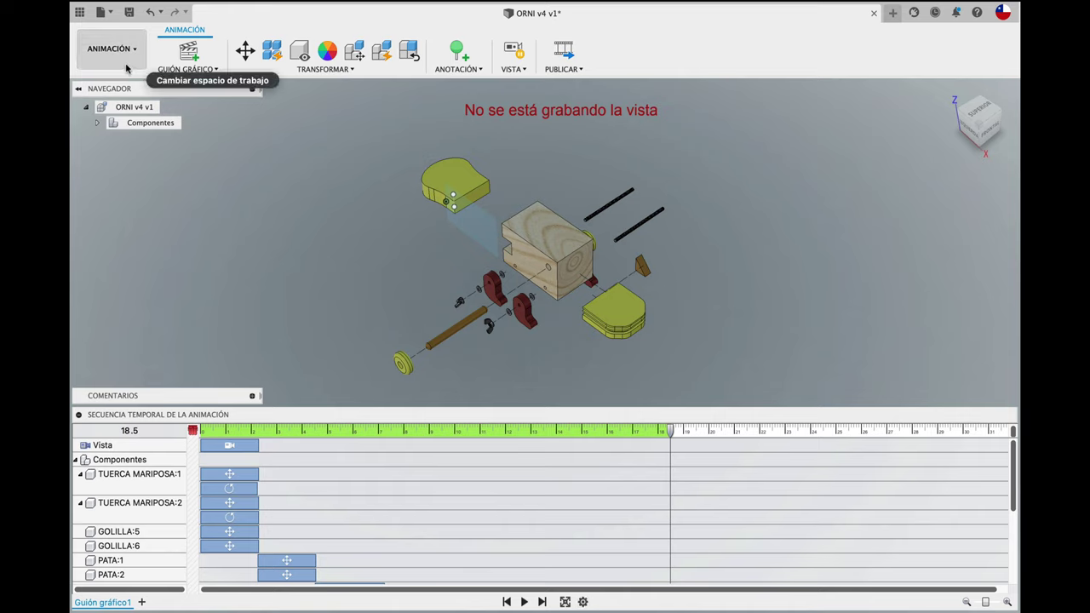
- In the Design workspace, hide construction and joint geometry and set the Fotomatón environment
click(124, 55)
click(122, 85)
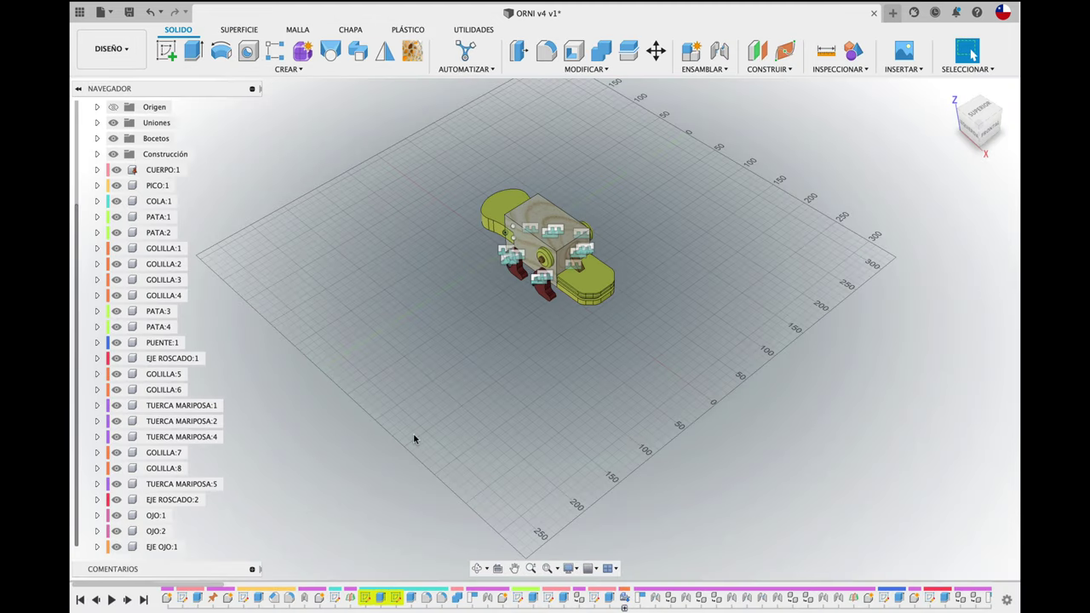
click(569, 568)
mouse_move(613, 509)
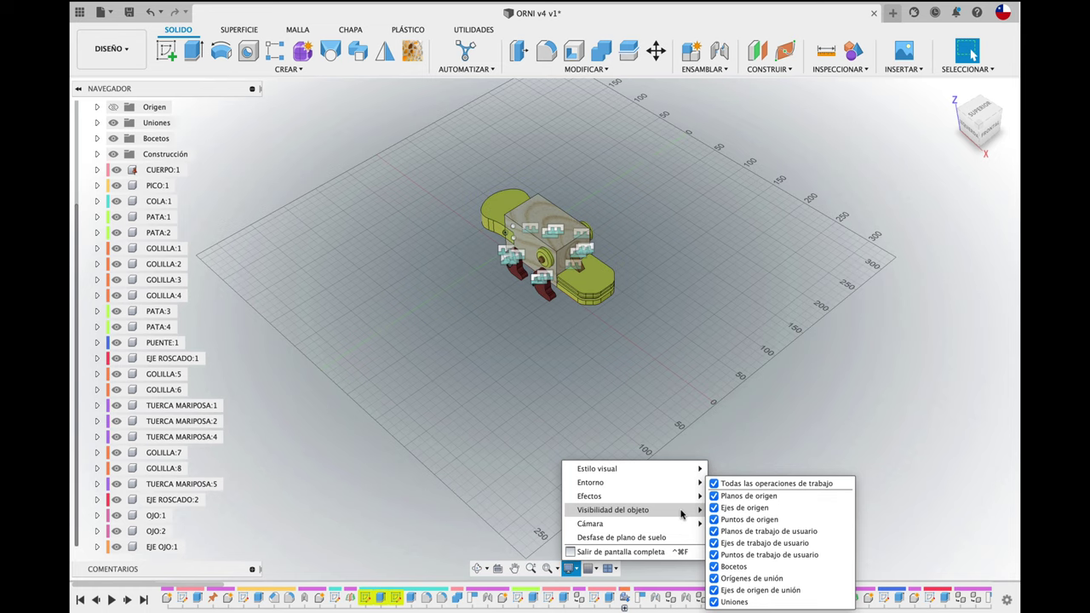
click(715, 485)
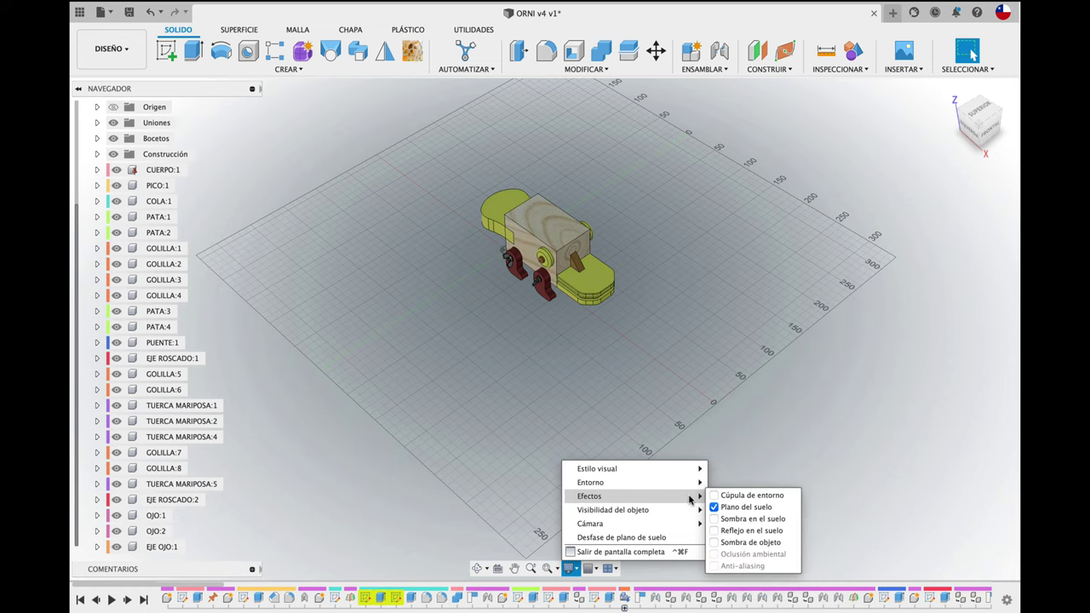
mouse_move(630, 482)
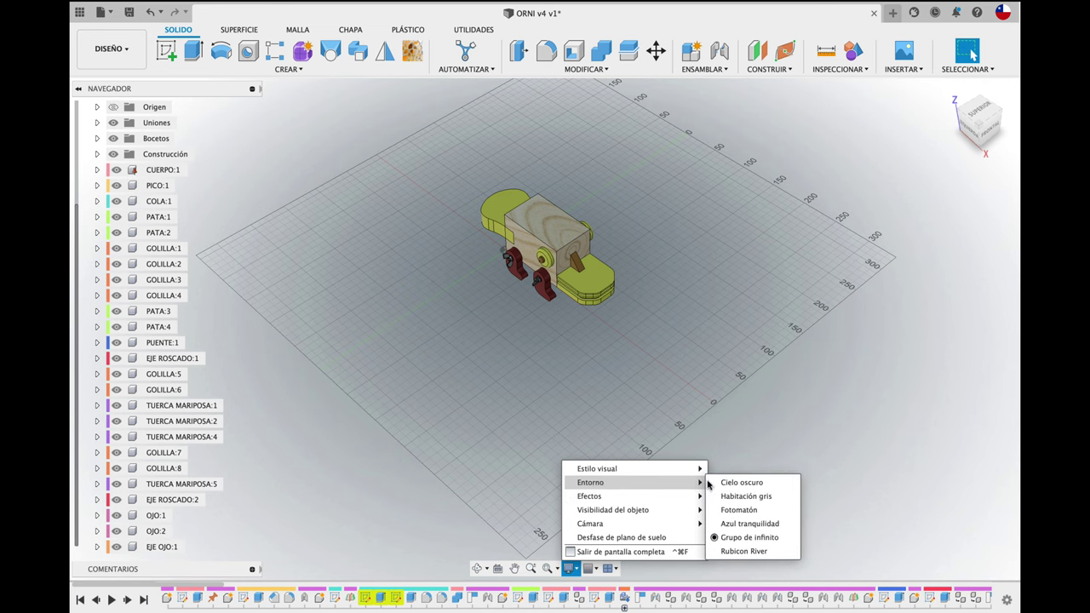
click(724, 518)
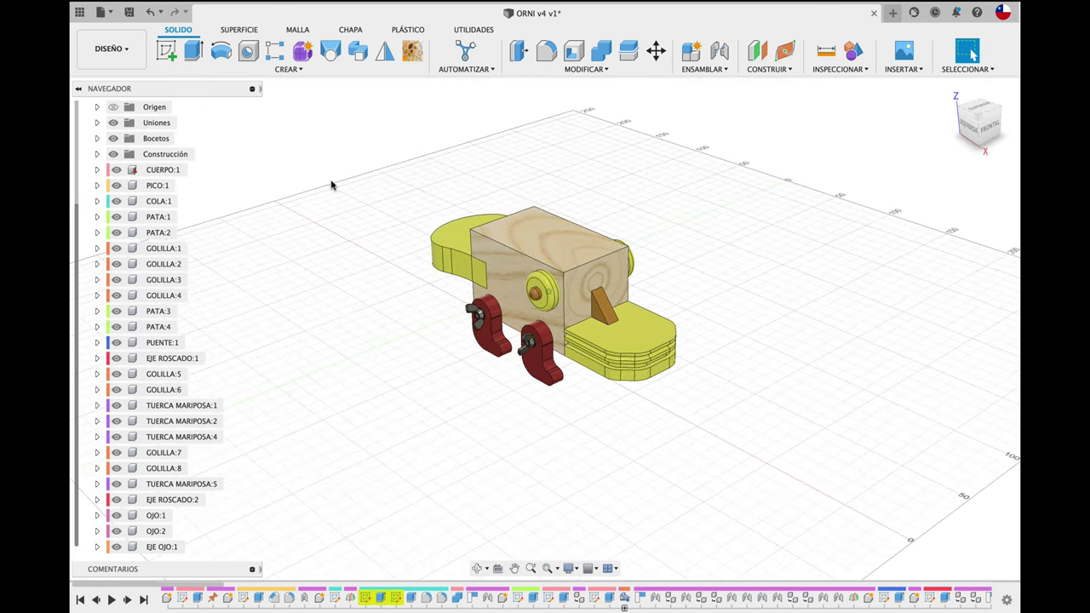
- Save a new version of the ORNI design and bring up the workspace list
click(129, 12)
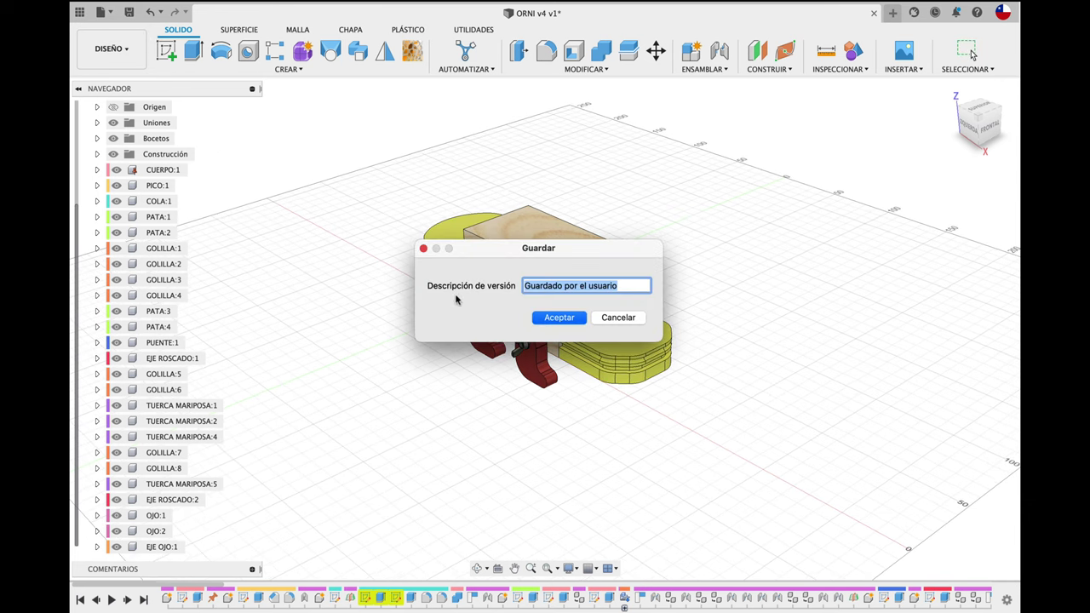
click(555, 320)
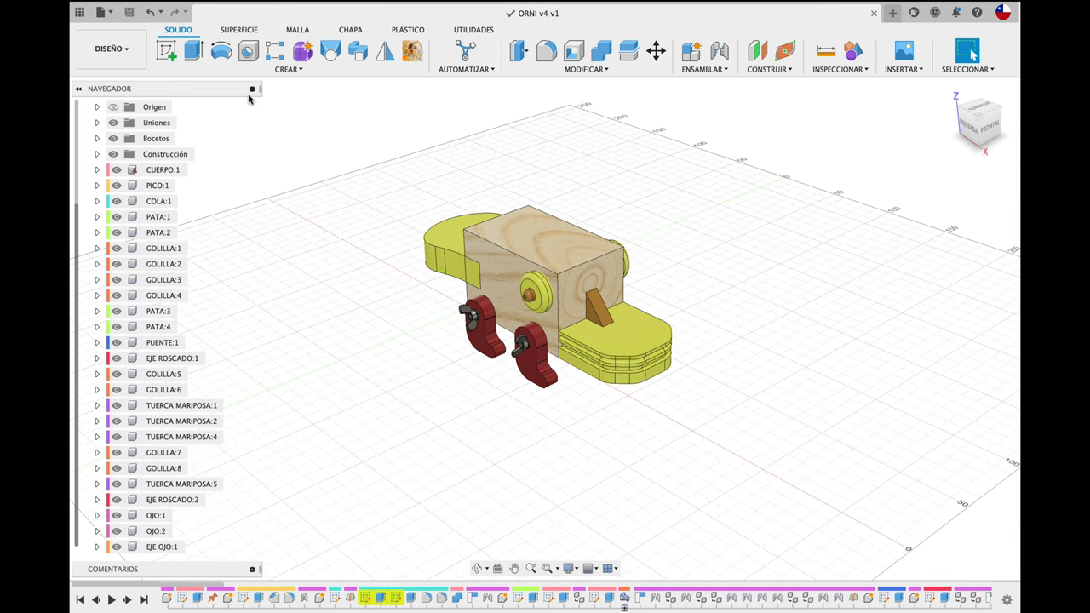
click(111, 49)
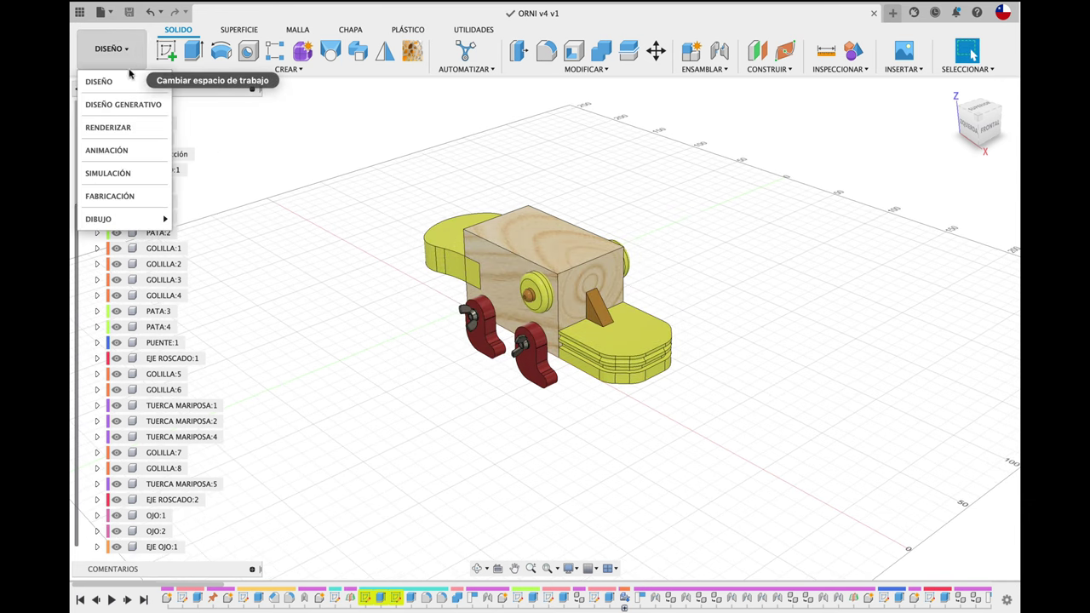
- Switch to the Animation workspace, fit the exploded ORNI toy in view, and enlarge the timeline
click(107, 151)
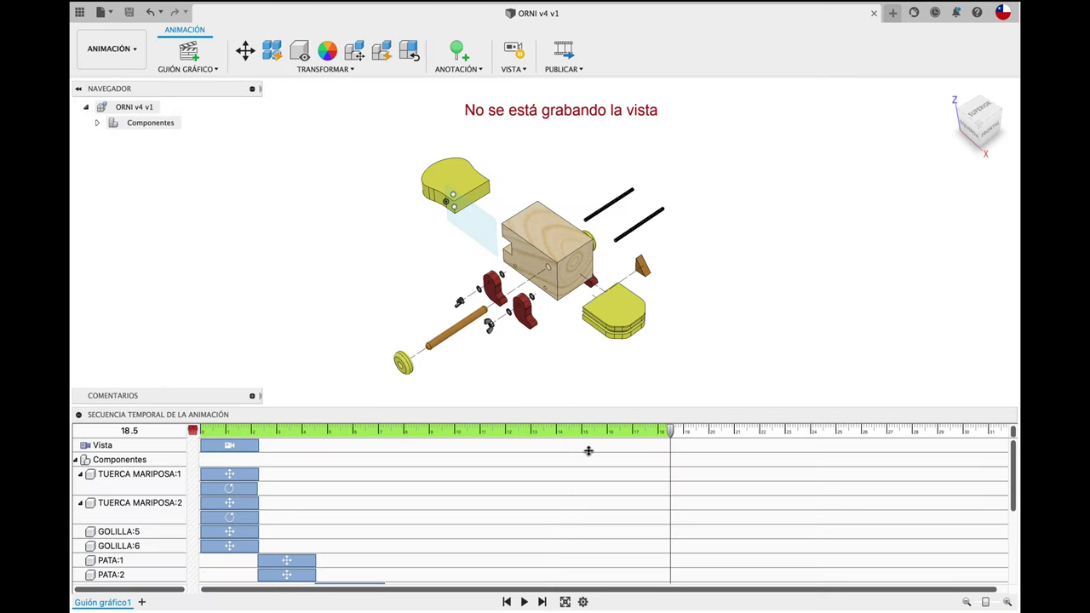
mouse_move(660, 422)
mouse_down()
mouse_move(657, 560)
mouse_move(655, 448)
mouse_up()
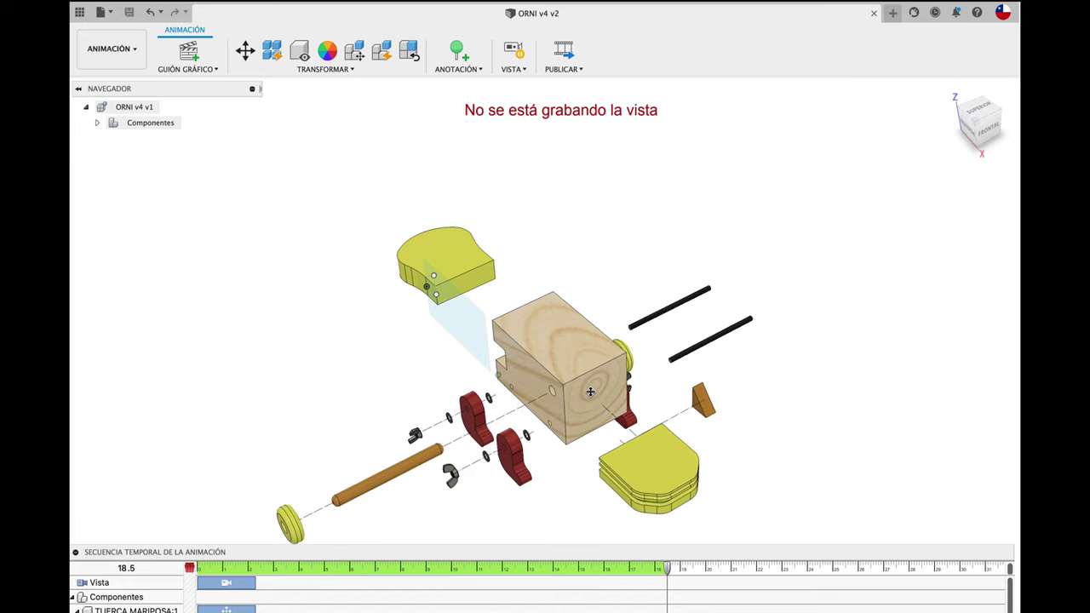
key(F6)
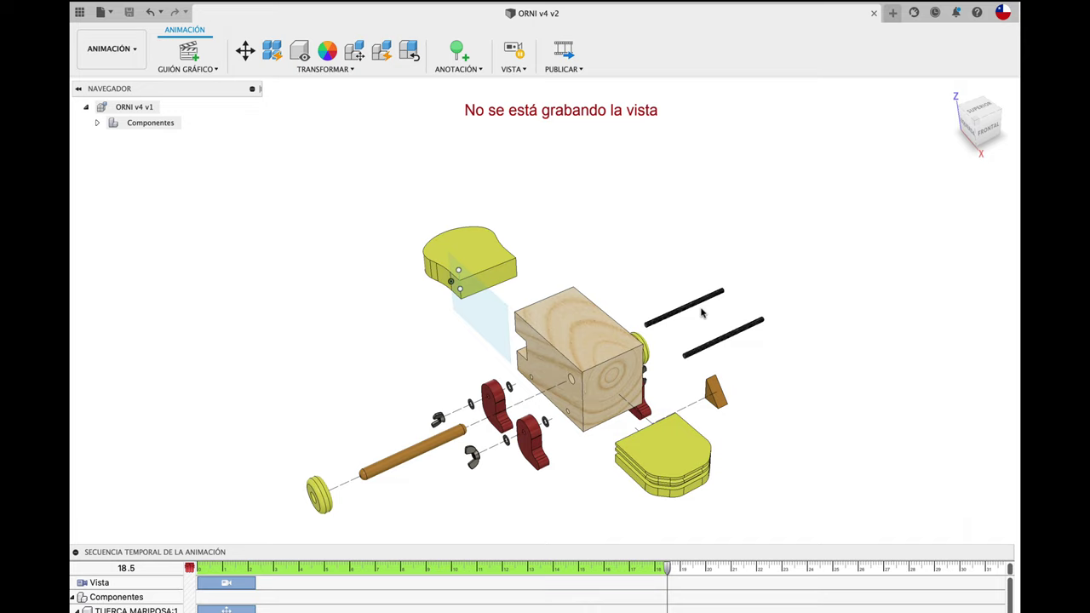
drag(681, 554, 685, 399)
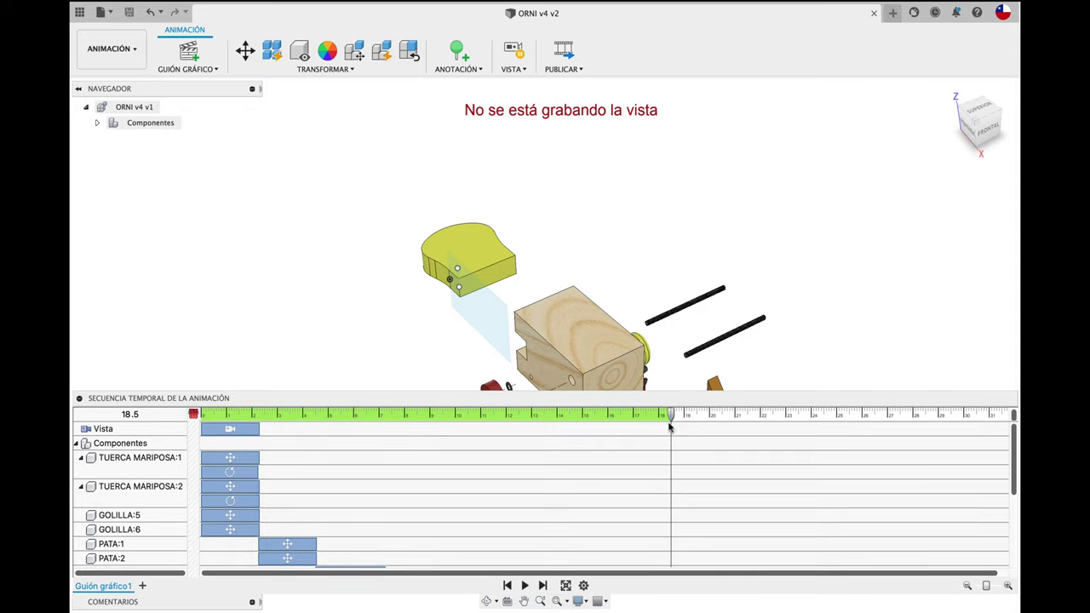
- Replay the ORNI exploded animation from the start to 18.5 s with the timeline lowered
click(508, 585)
click(525, 586)
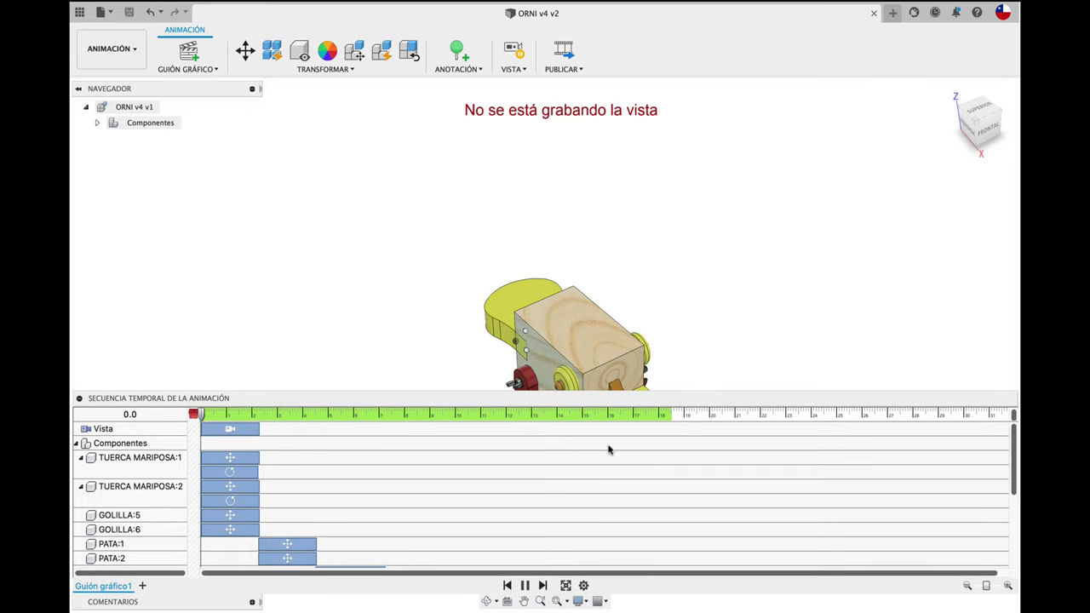
mouse_move(626, 393)
mouse_down()
mouse_move(610, 565)
mouse_move(627, 569)
mouse_up()
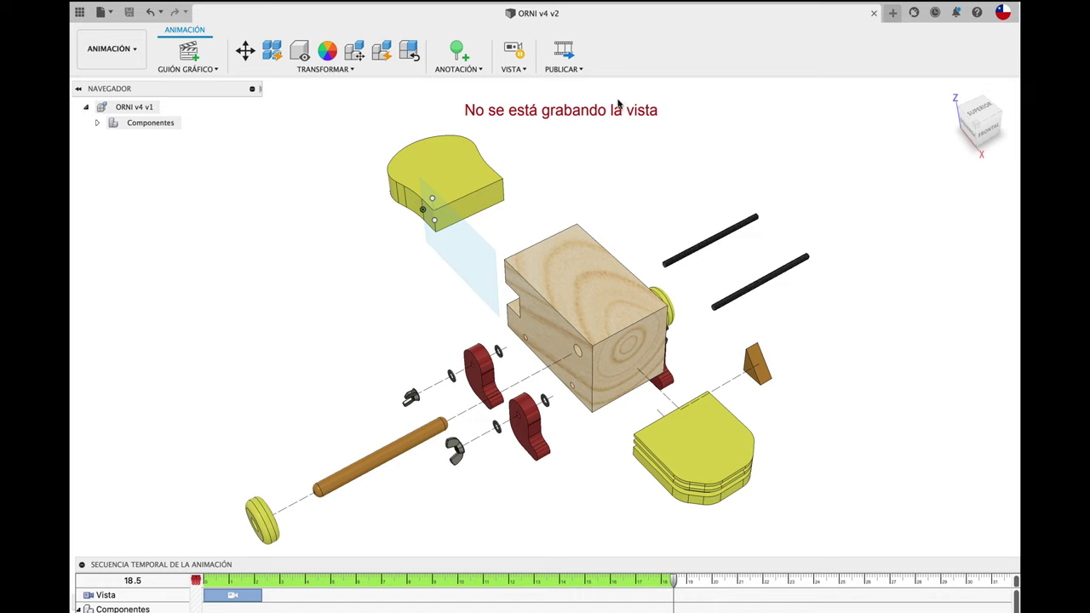
- Publish the animation as a 4000×2184 MP4 video saved to the computer
click(569, 54)
text(4000)
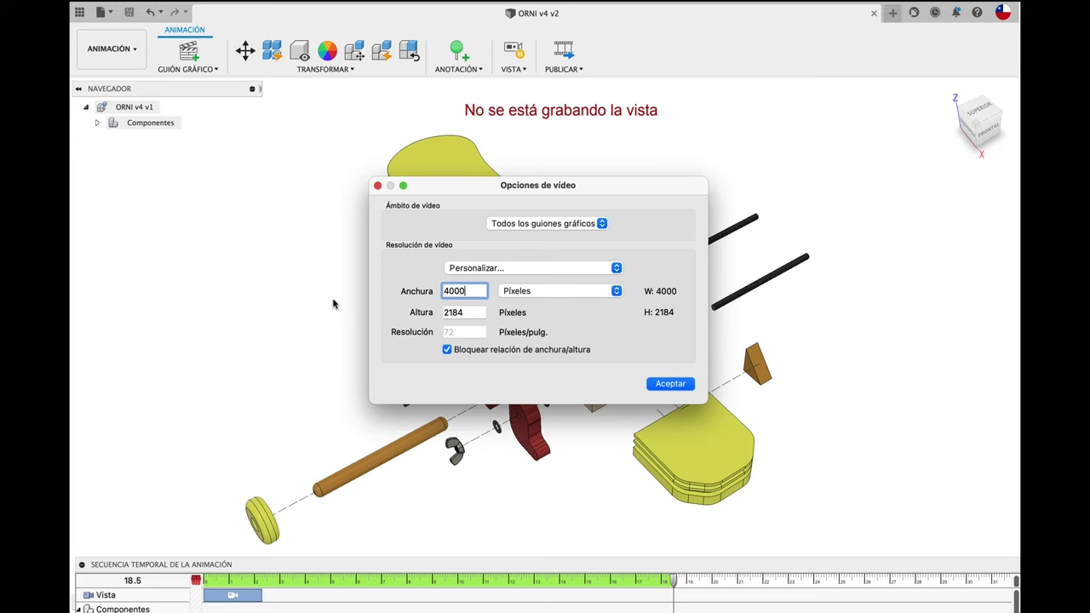
click(670, 384)
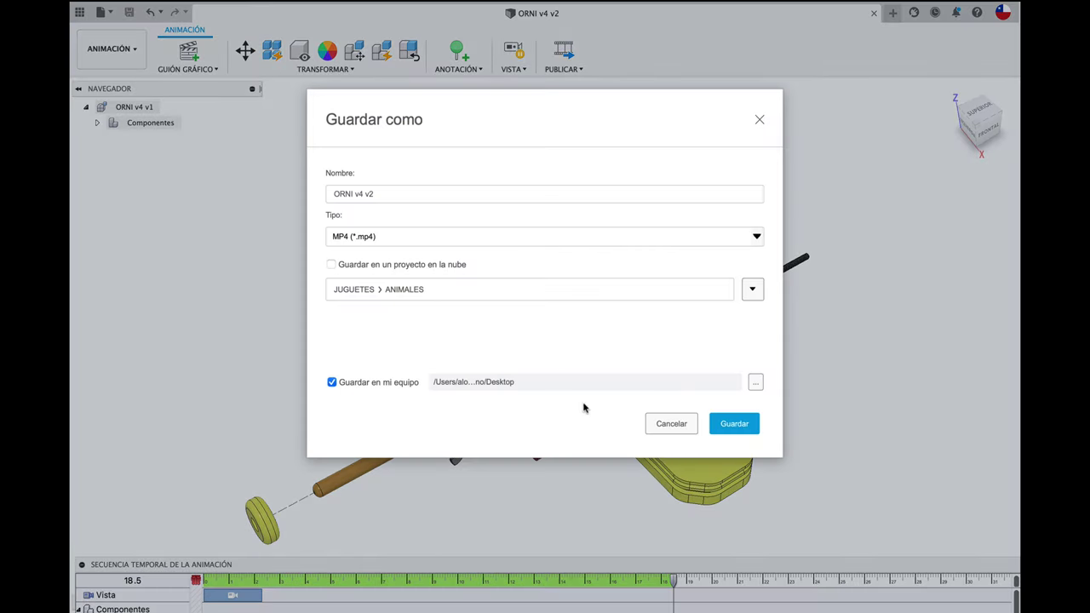
click(734, 424)
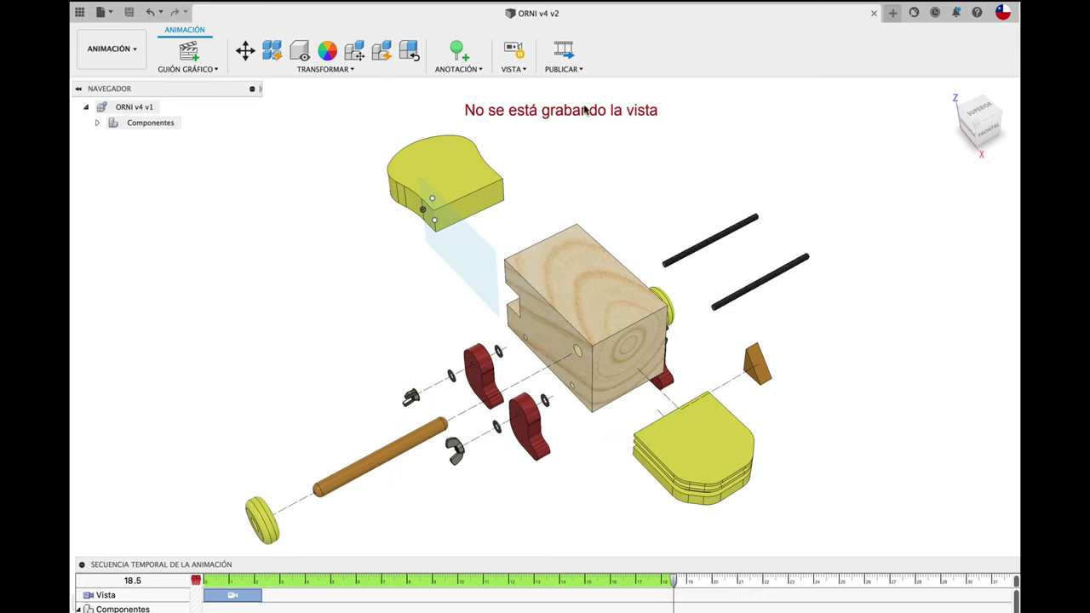
- Play ORNI v4 v2.mp4 full screen in QuickTime Player through to its 00:19 end
key(ctrl+Up)
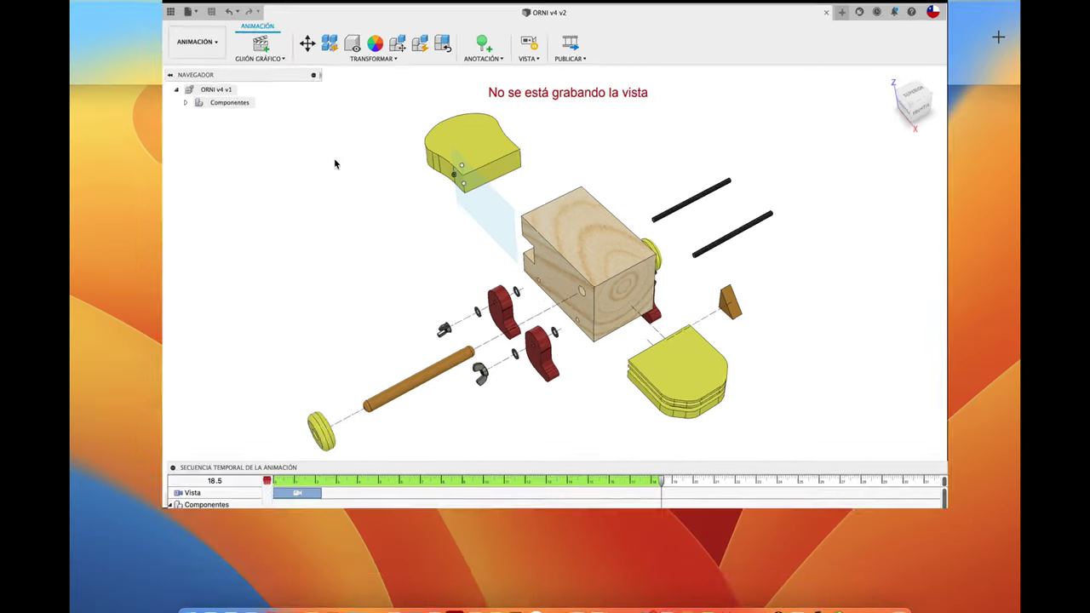
click(469, 40)
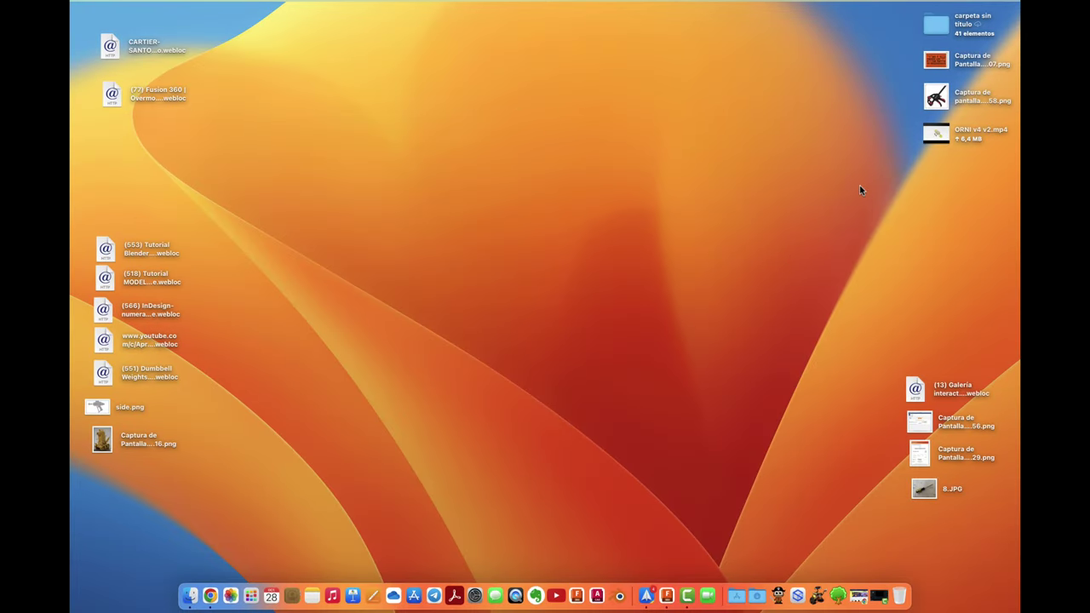
double_click(930, 143)
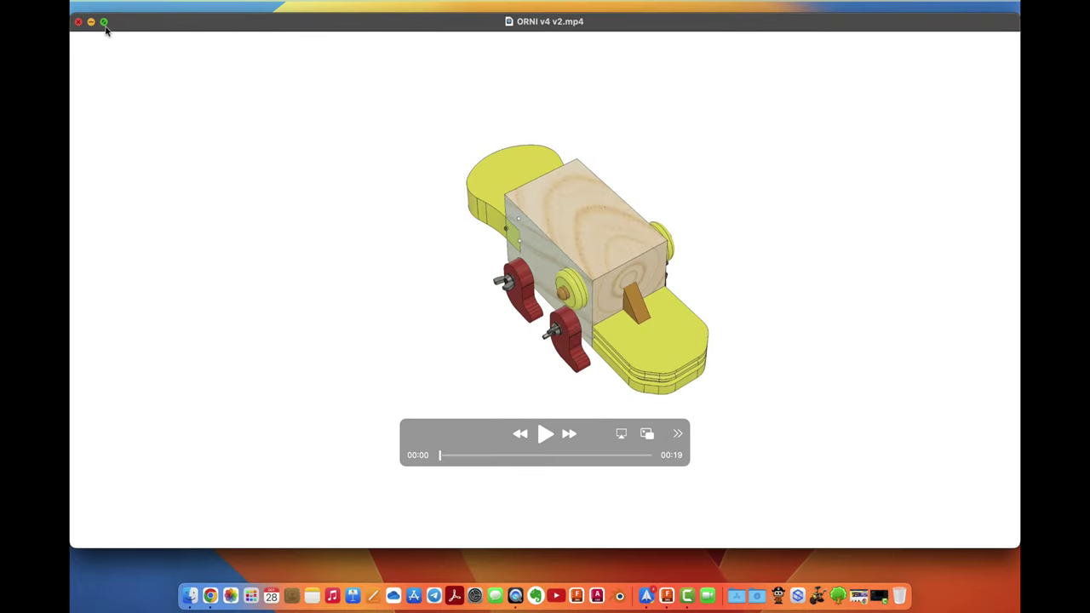
click(104, 23)
click(547, 493)
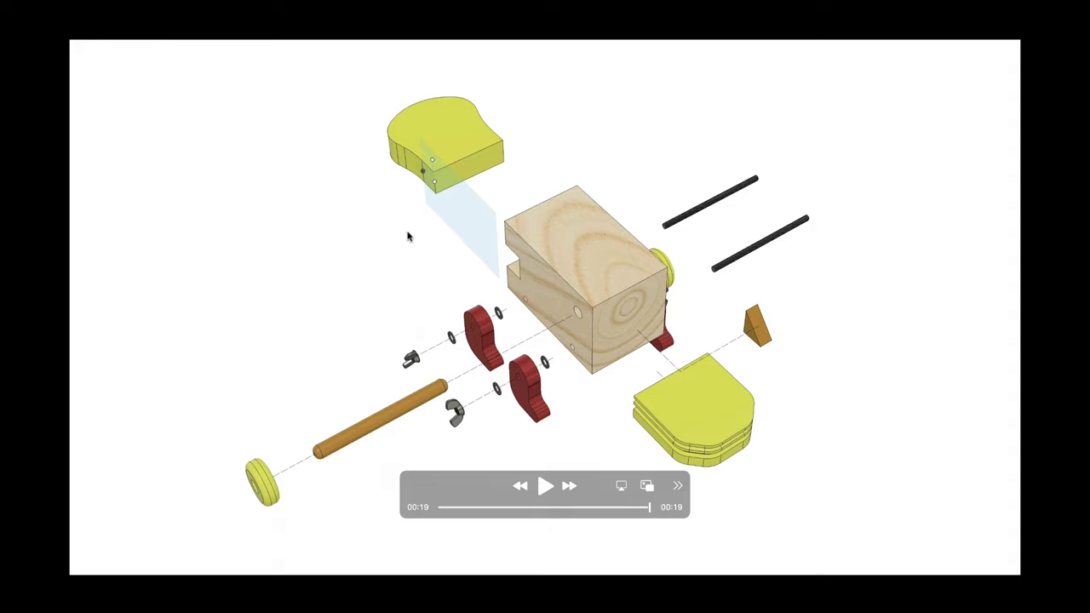
key(Escape)
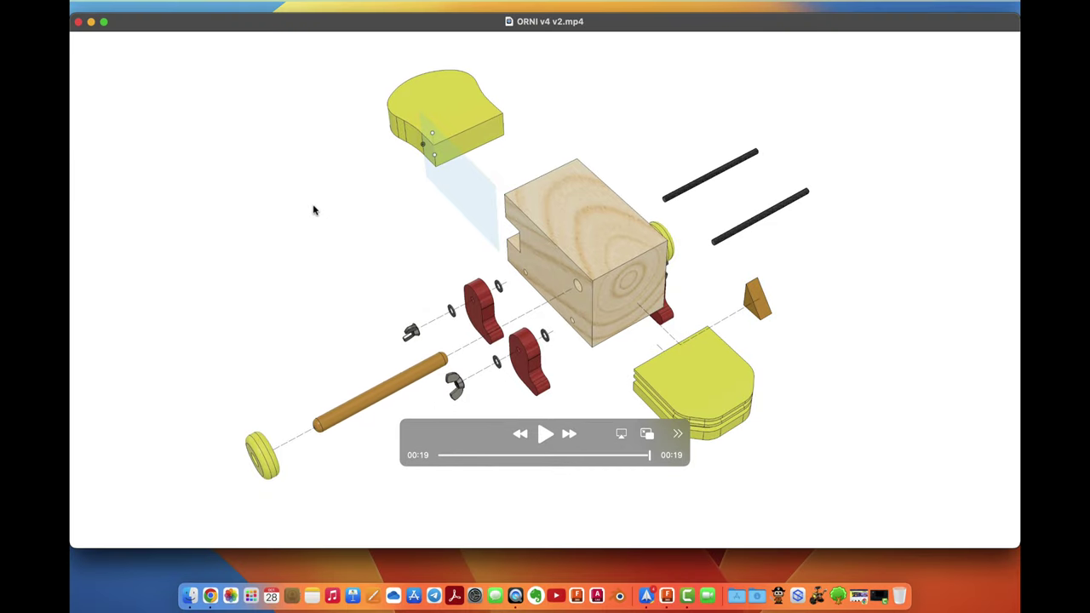
key(ctrl+Up)
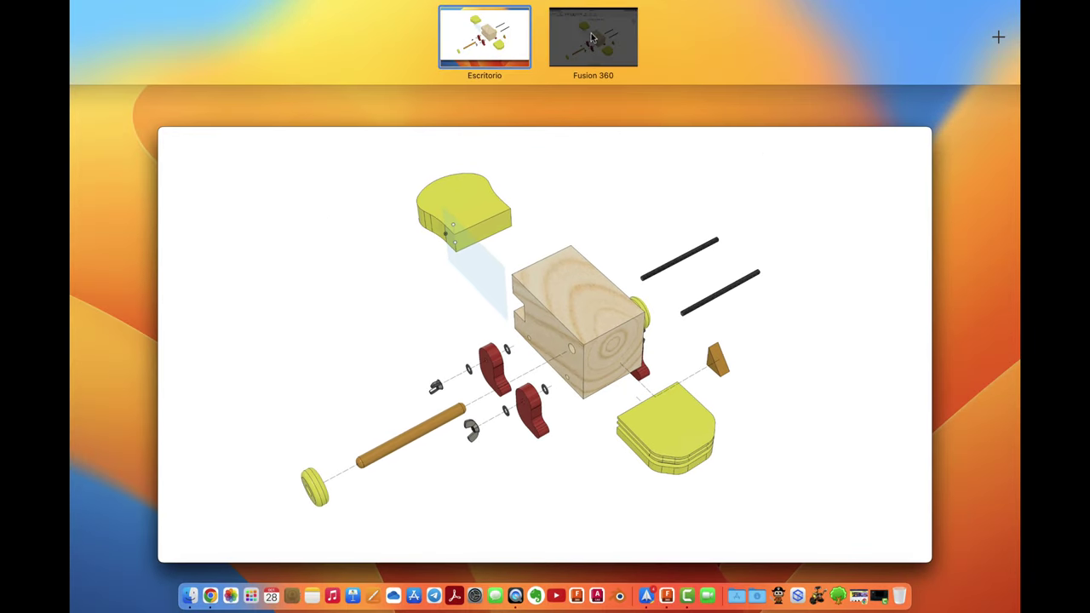
- Back in Fusion 360, expand Componentes and ORNI v4 v2:1 in the browser and select COLA:1
click(596, 32)
click(478, 257)
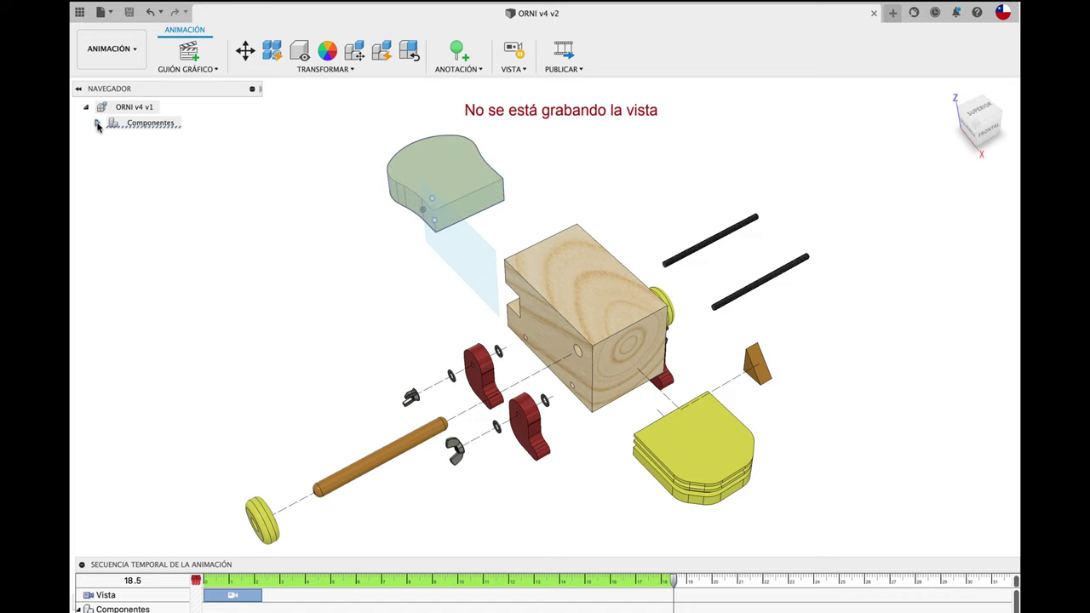
click(98, 124)
click(108, 140)
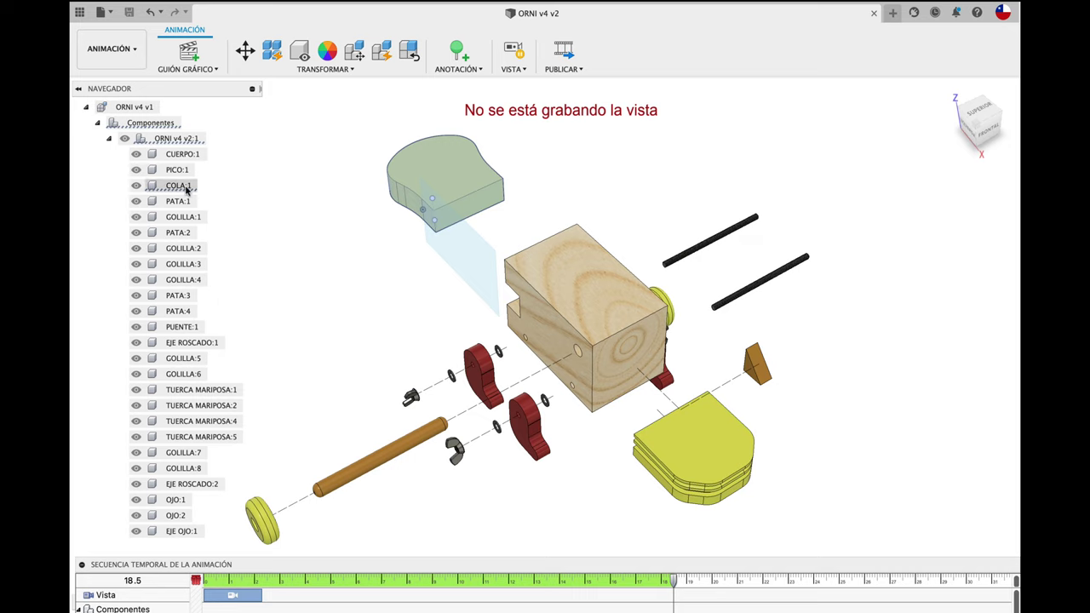
click(170, 186)
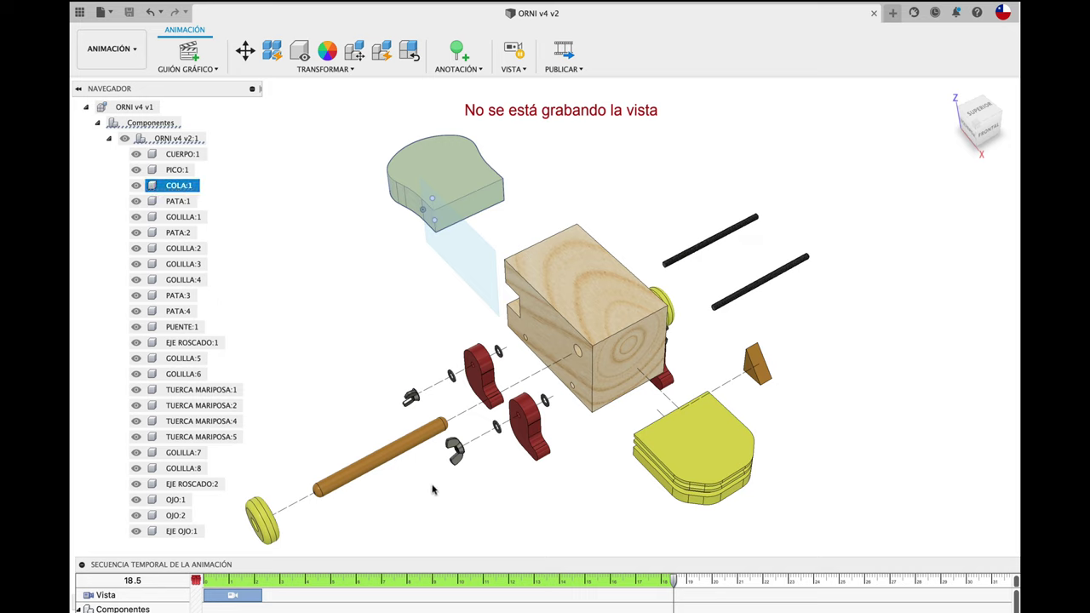
- Open and dismiss the model's context menu, clearing the COLA:1 selection
right_click(532, 537)
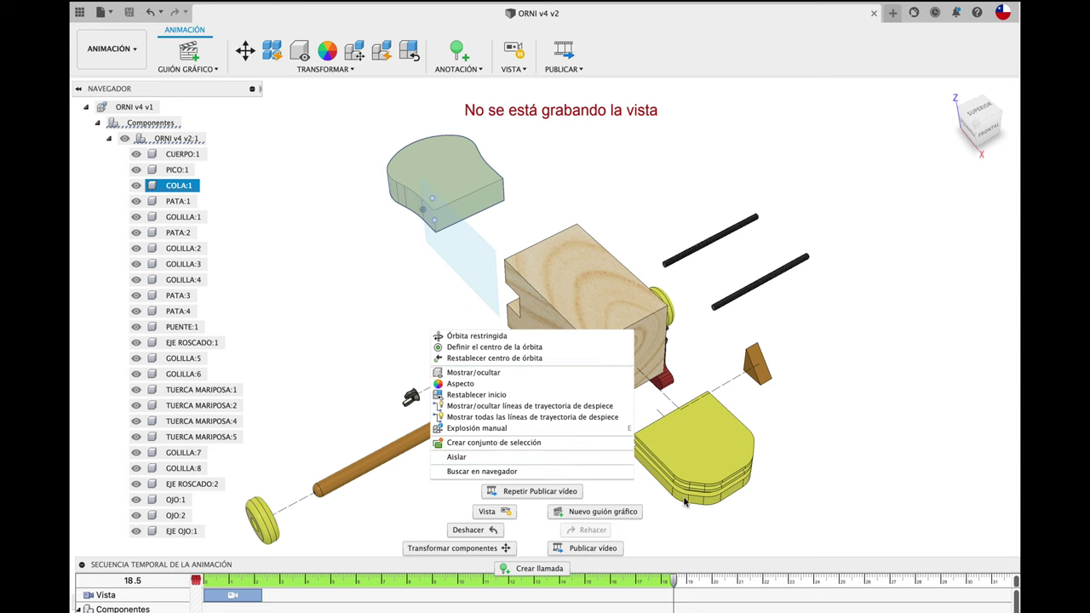
click(842, 490)
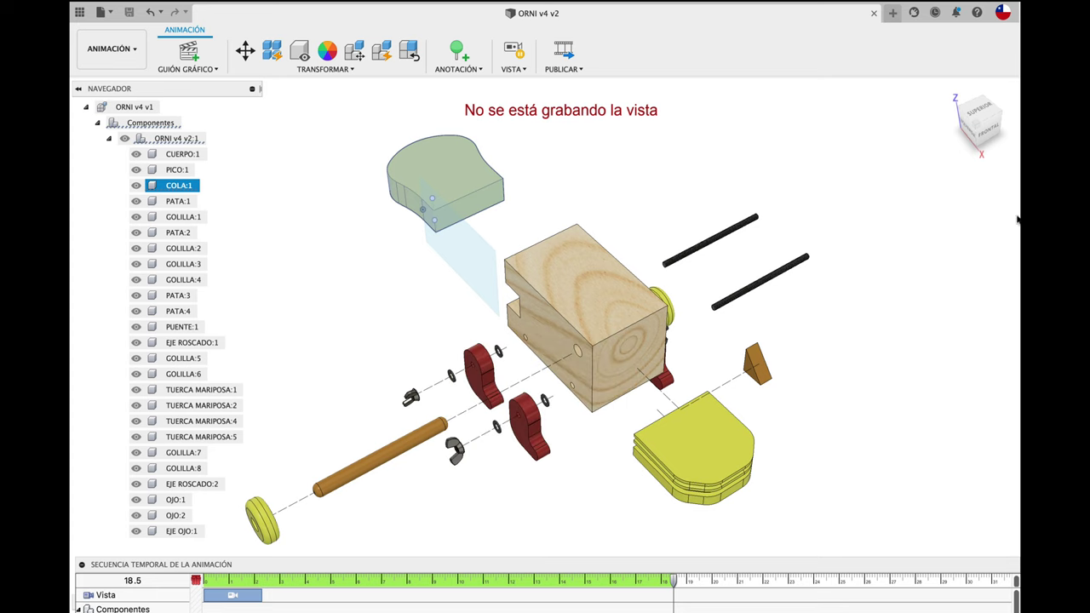
click(870, 474)
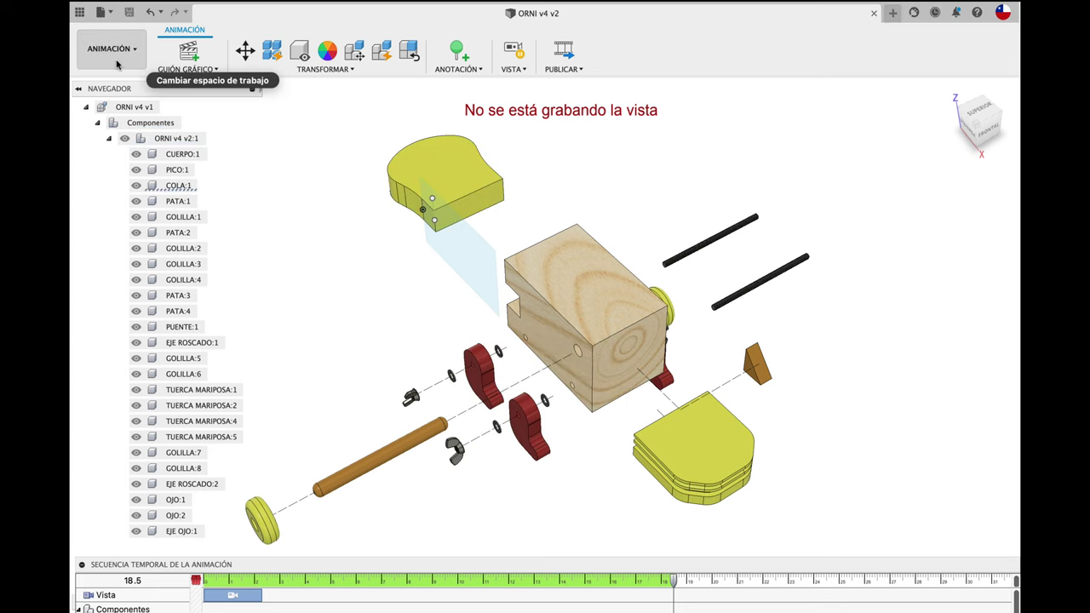
- In the Design workspace, toggle construction geometry visibility on and off, then expand COLA:1
click(116, 61)
click(115, 82)
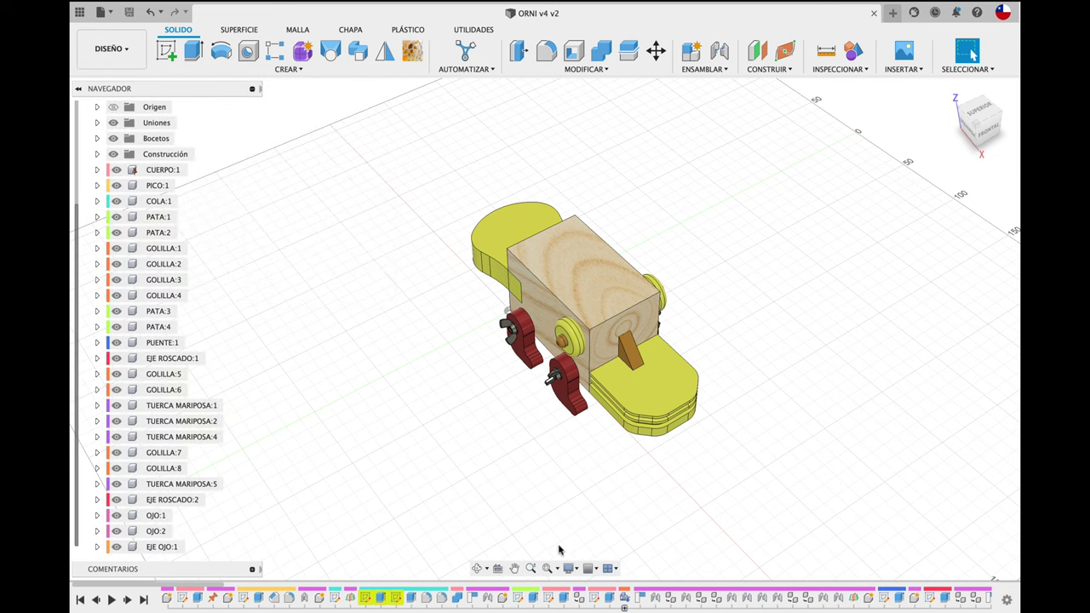
click(569, 568)
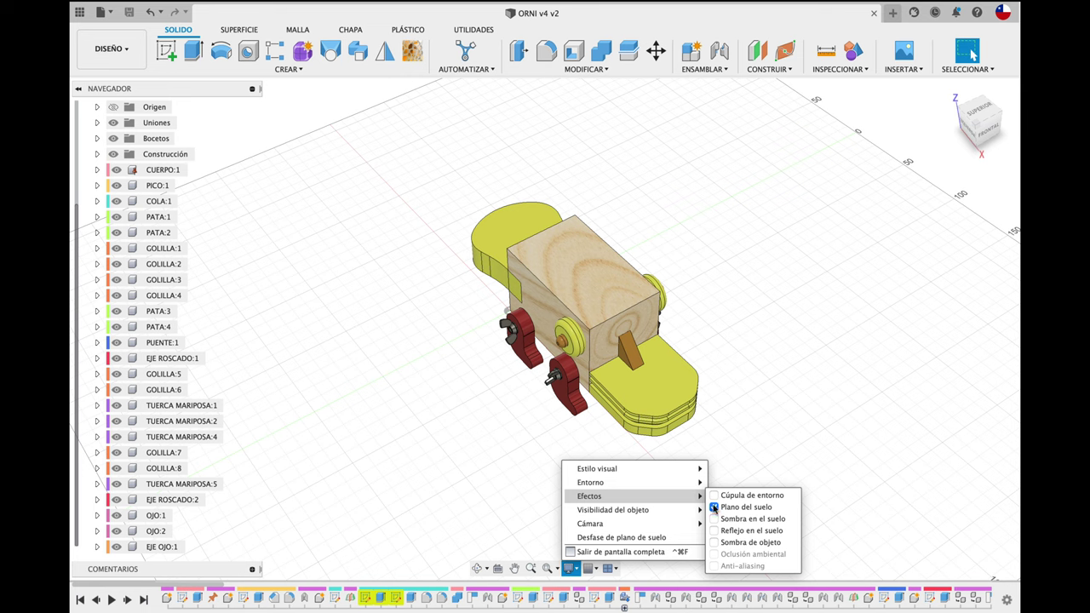
mouse_move(614, 510)
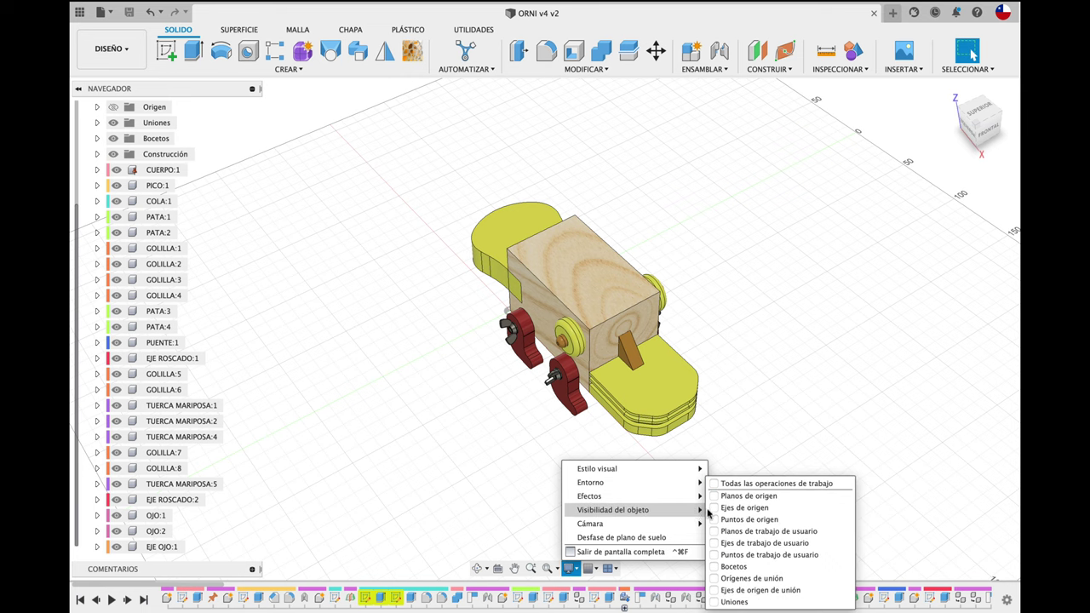
click(718, 485)
click(718, 486)
click(414, 426)
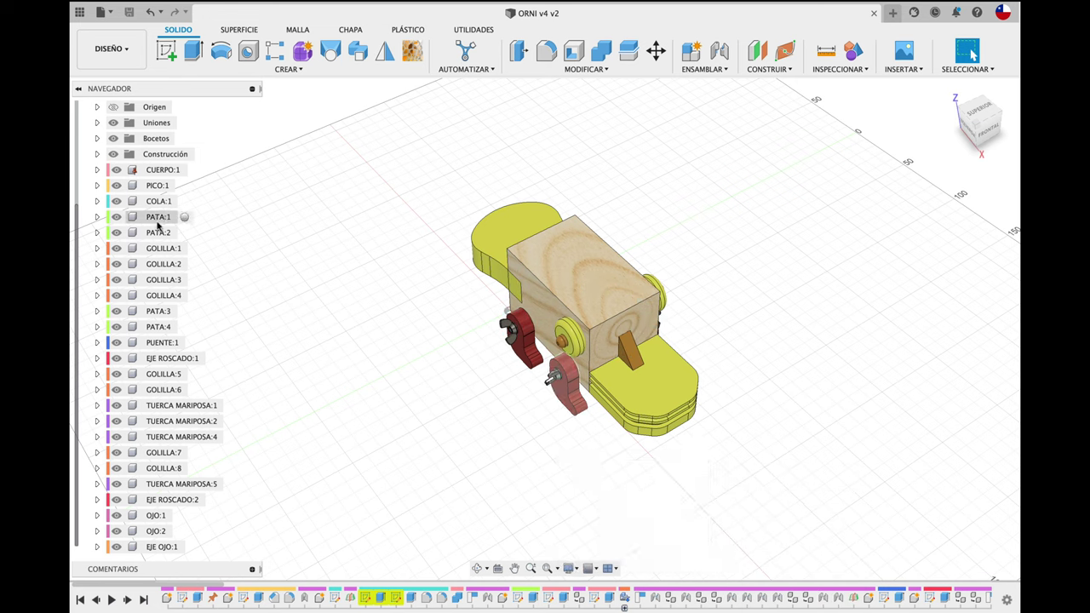
click(96, 201)
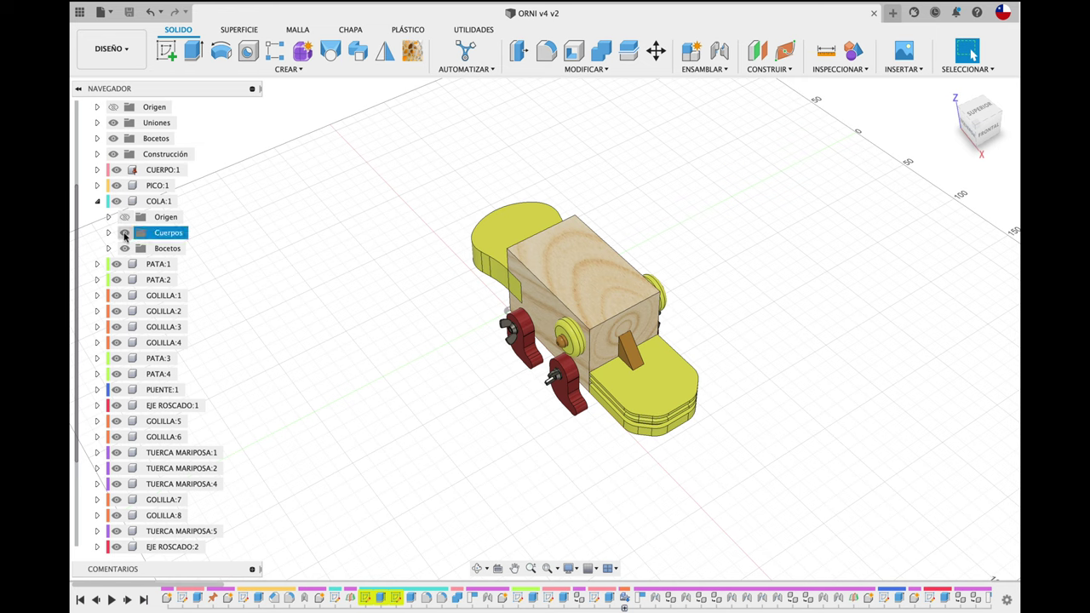
- Return to the Animation workspace and select the COLA:1 tail piece
click(112, 48)
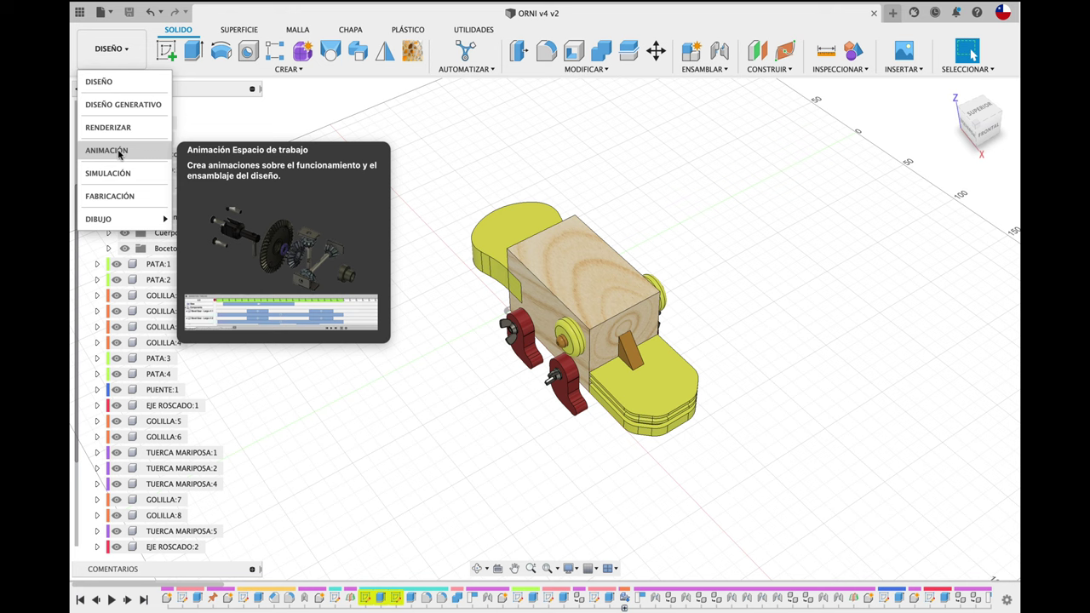
click(119, 151)
click(464, 283)
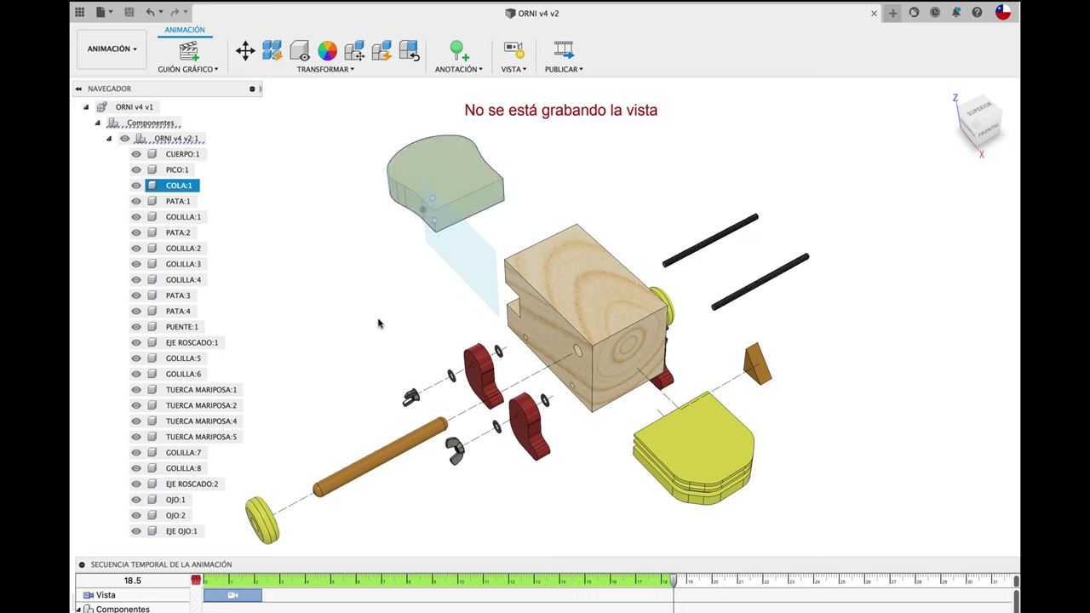
- Hide the COLA:1 tail piece with Mostrar/ocultar, undo it, and reselect the tail
click(513, 69)
mouse_move(273, 153)
mouse_move(325, 69)
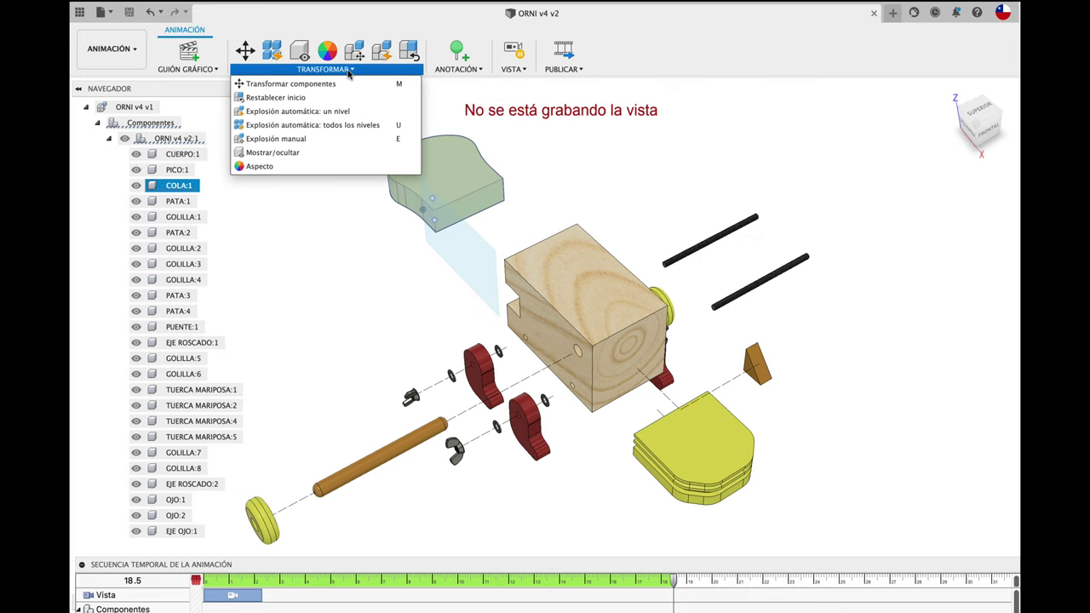
click(310, 154)
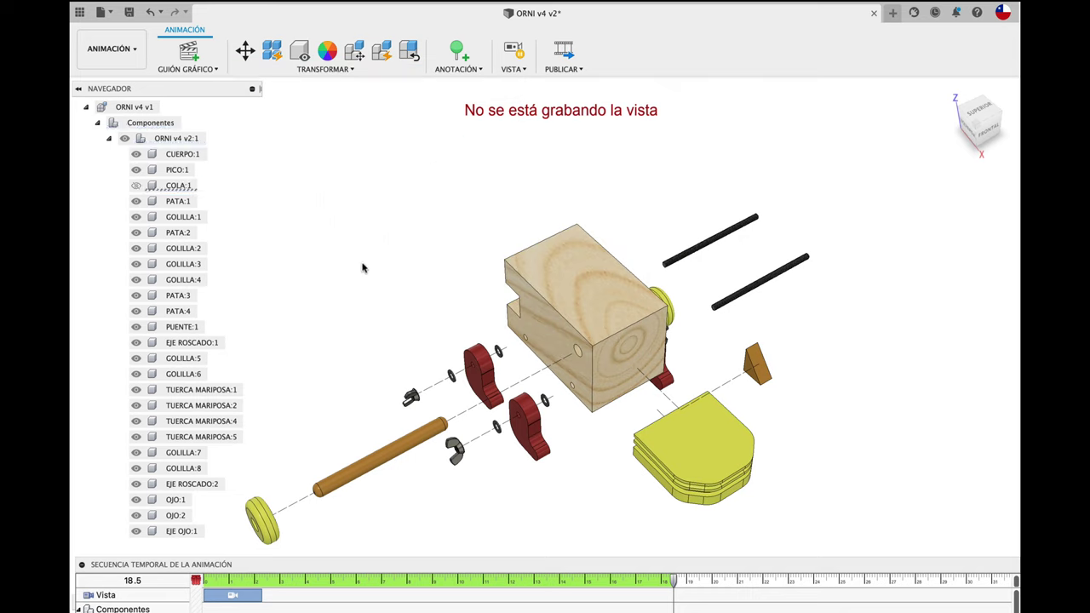
key(ctrl+z)
click(398, 178)
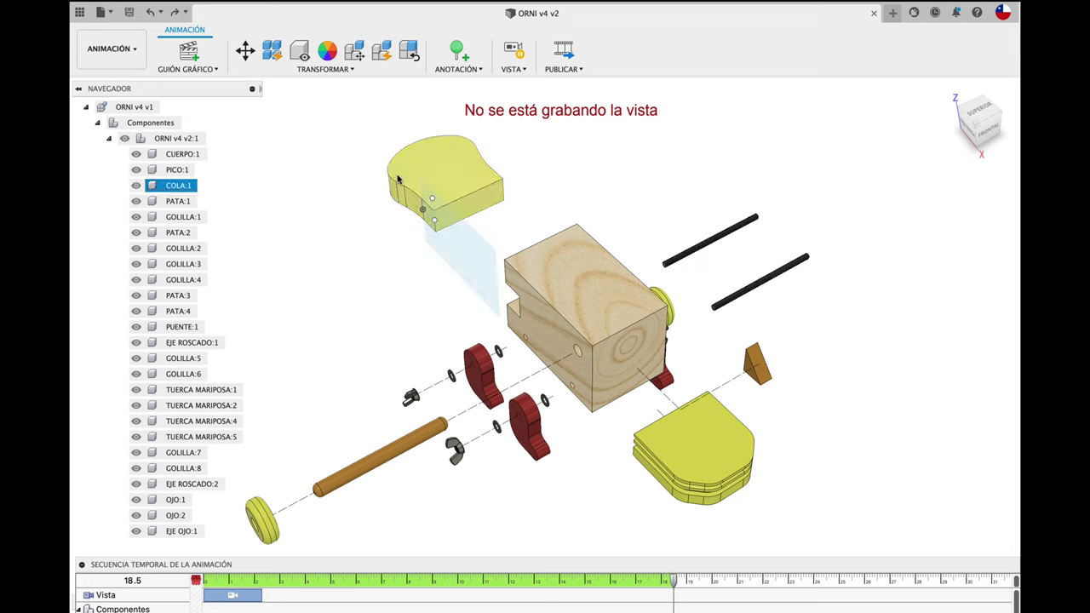
click(353, 70)
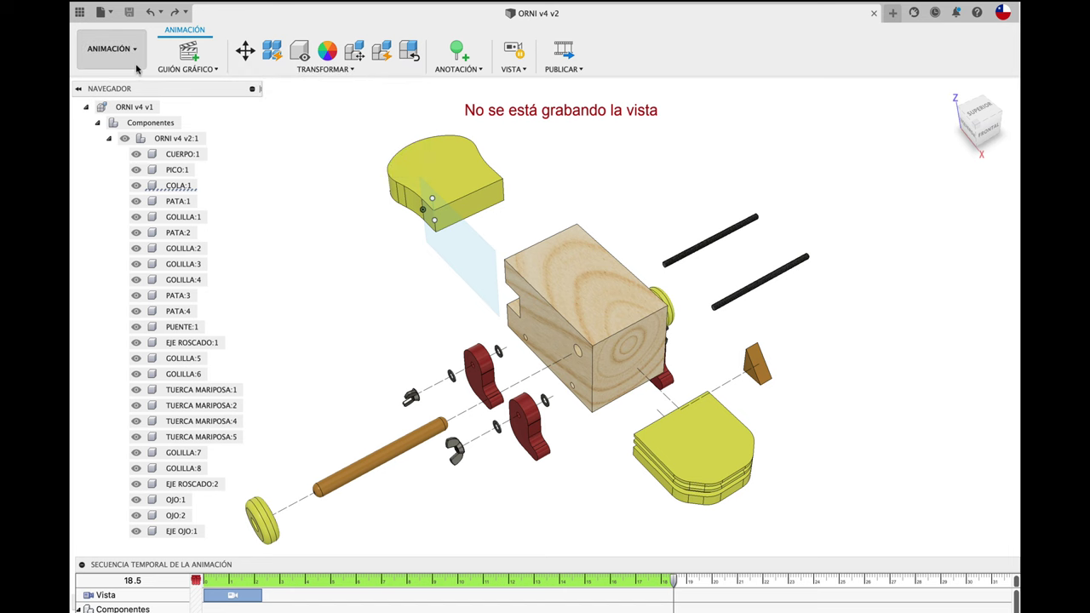
- Check Design display settings, then return to Animation with the timeline panel enlarged
click(109, 48)
click(120, 82)
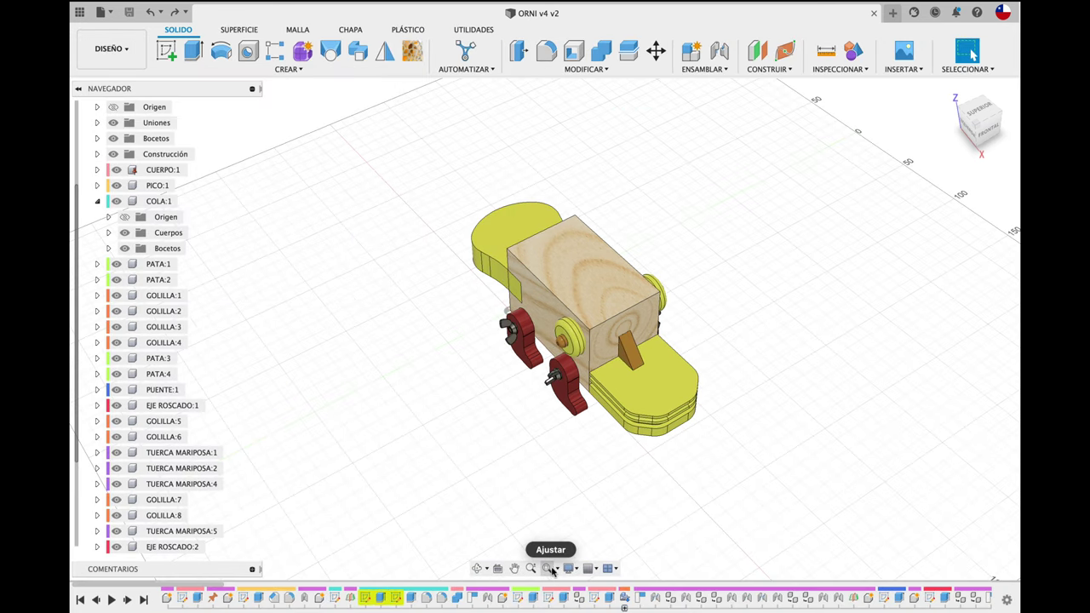
click(579, 571)
mouse_move(613, 509)
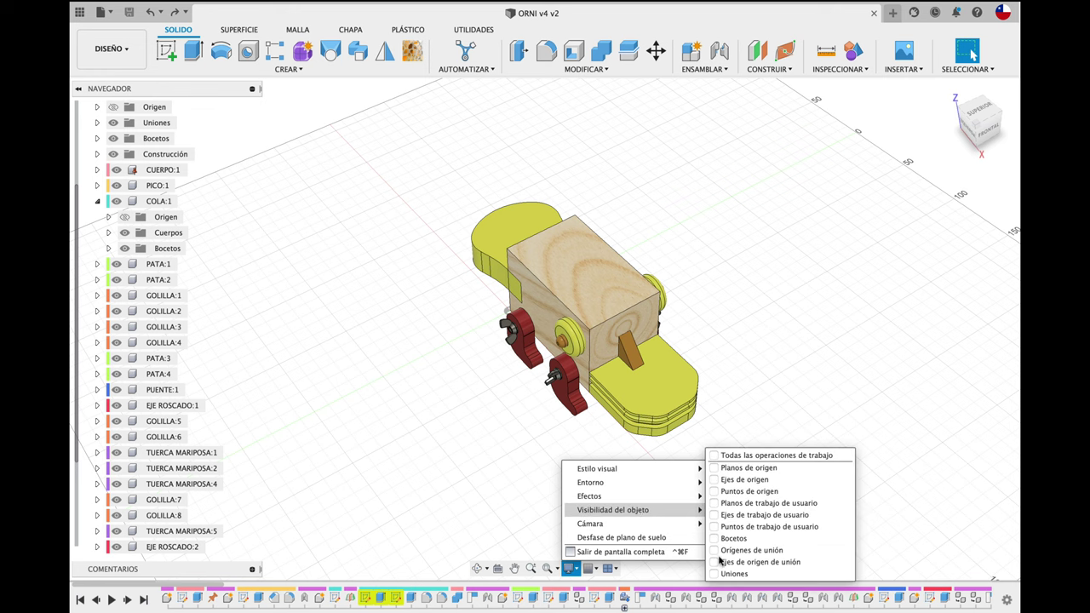
click(716, 598)
click(119, 49)
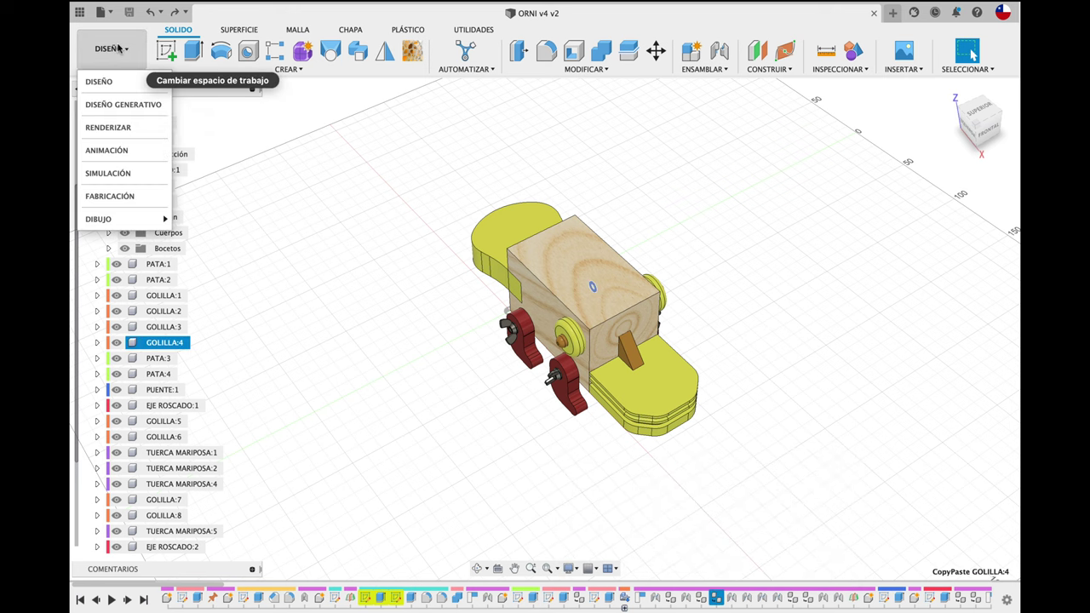
click(130, 151)
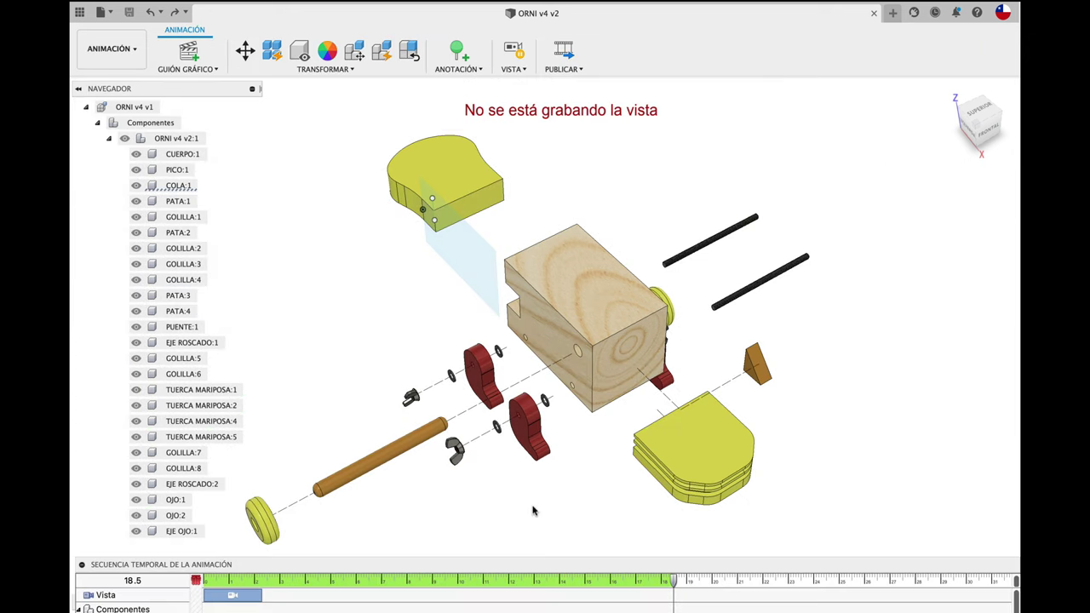
drag(583, 562, 569, 397)
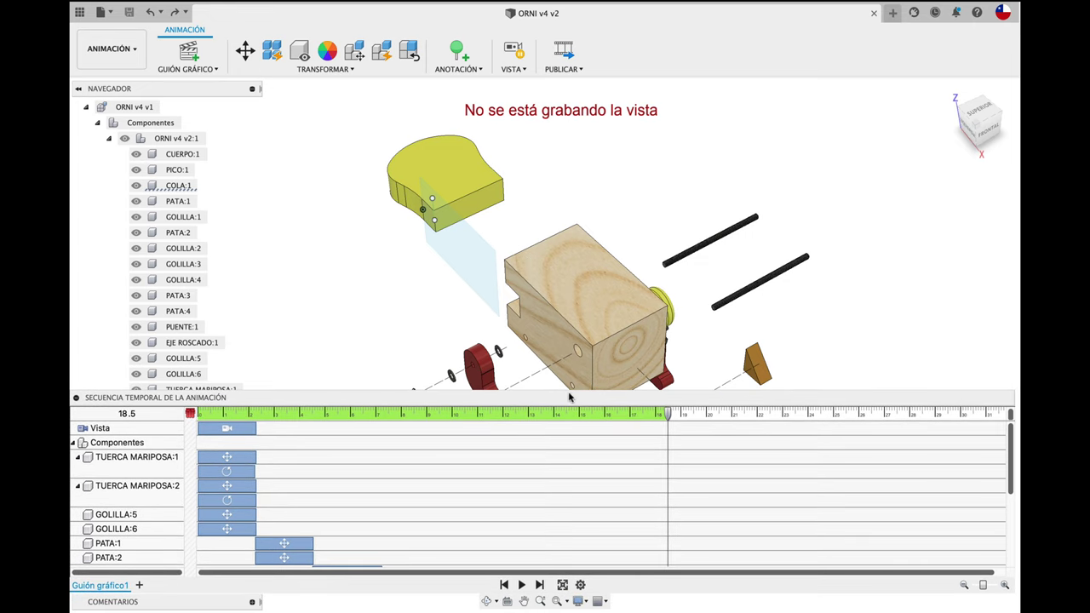
- Create the clean storyboard Guión gráfico2, enable view recording, and record a view keyframe at 1.2 s
click(139, 585)
click(933, 273)
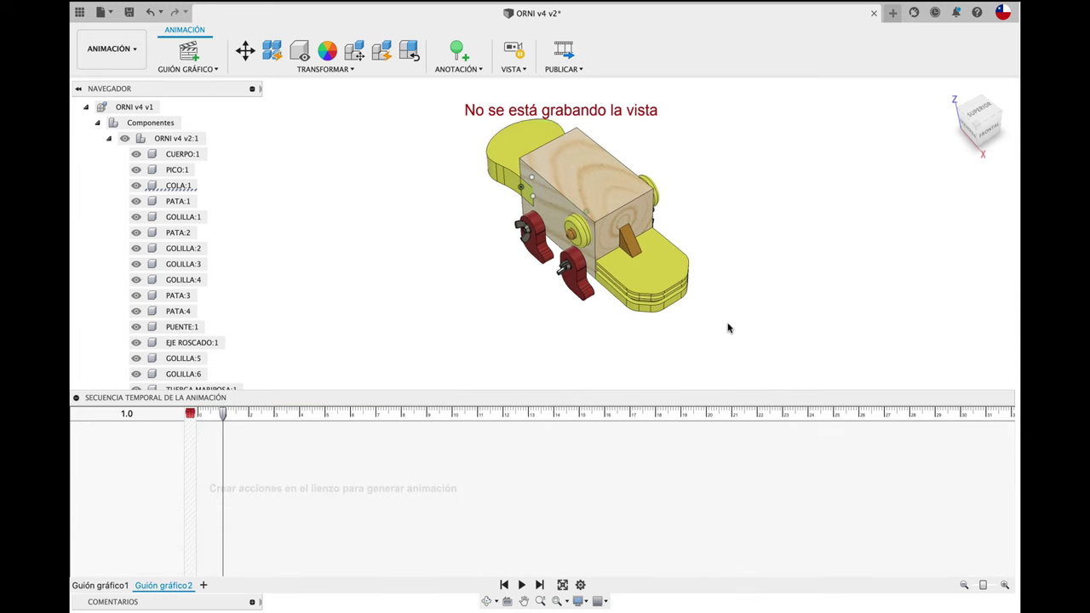
click(514, 53)
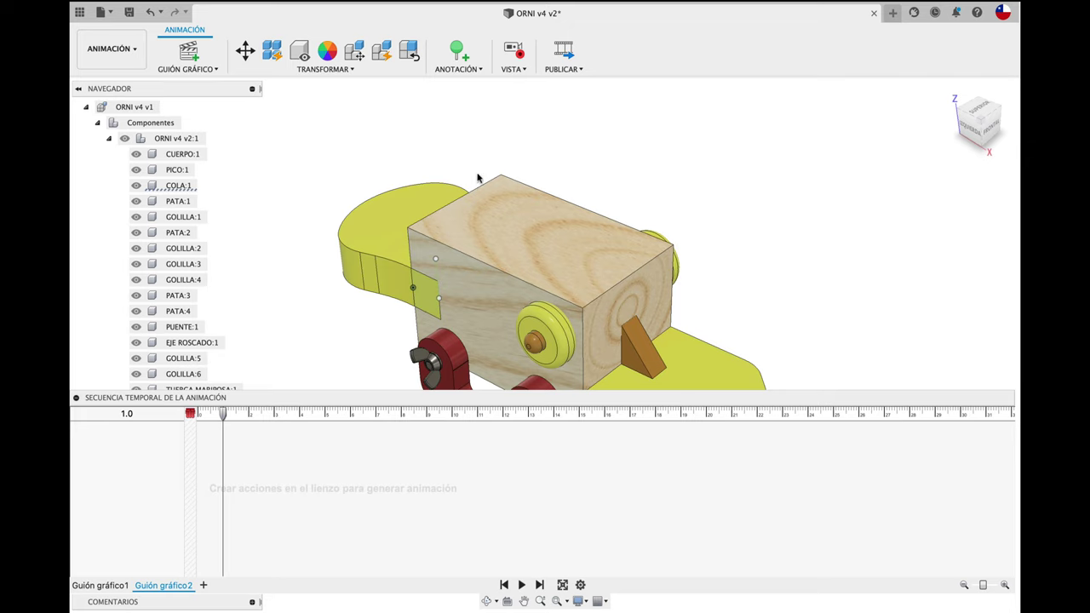
drag(223, 415, 220, 415)
click(228, 416)
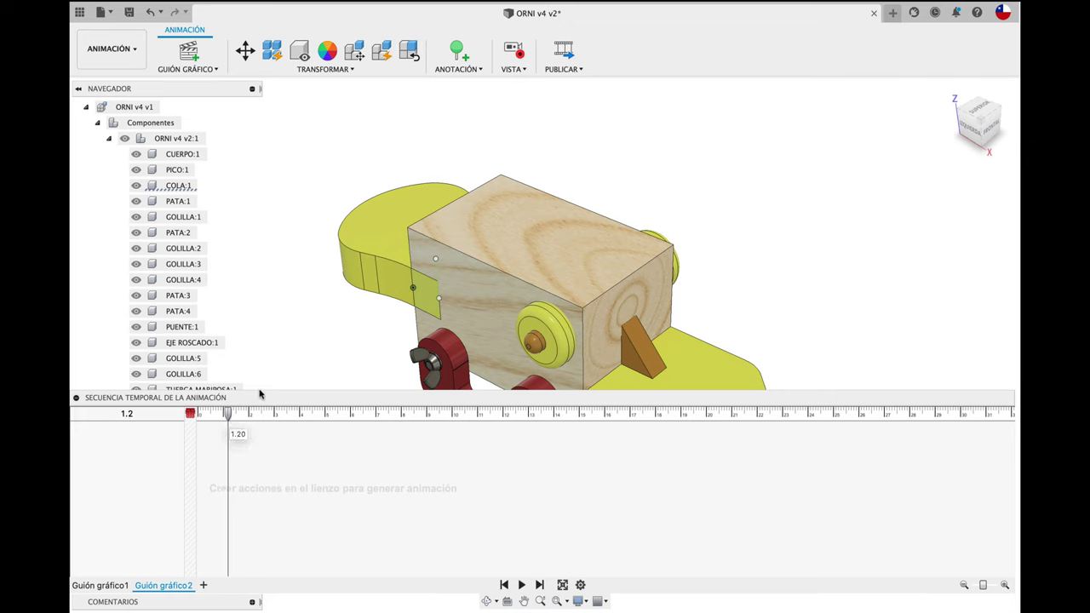
drag(980, 122, 982, 125)
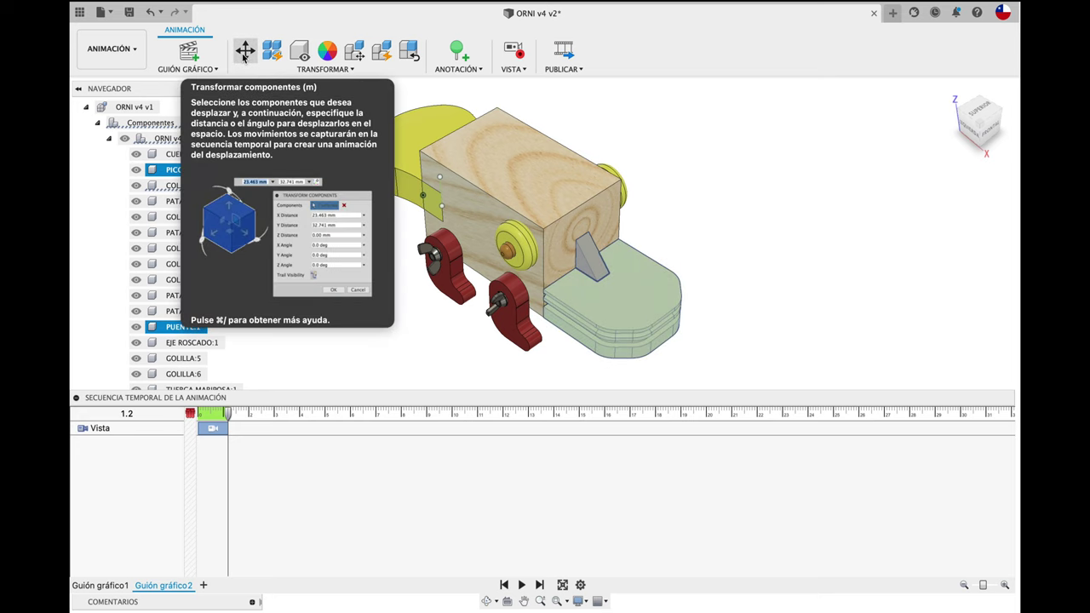
- Move PUENTE:1 and PICO:1 40 mm along X with the path line shown
click(244, 54)
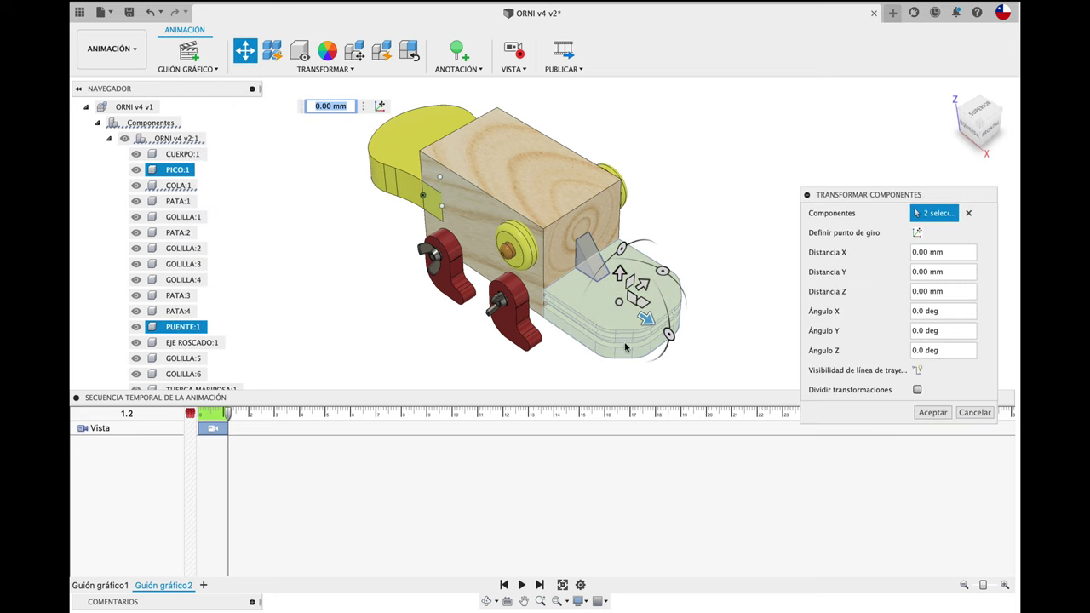
drag(649, 328, 707, 360)
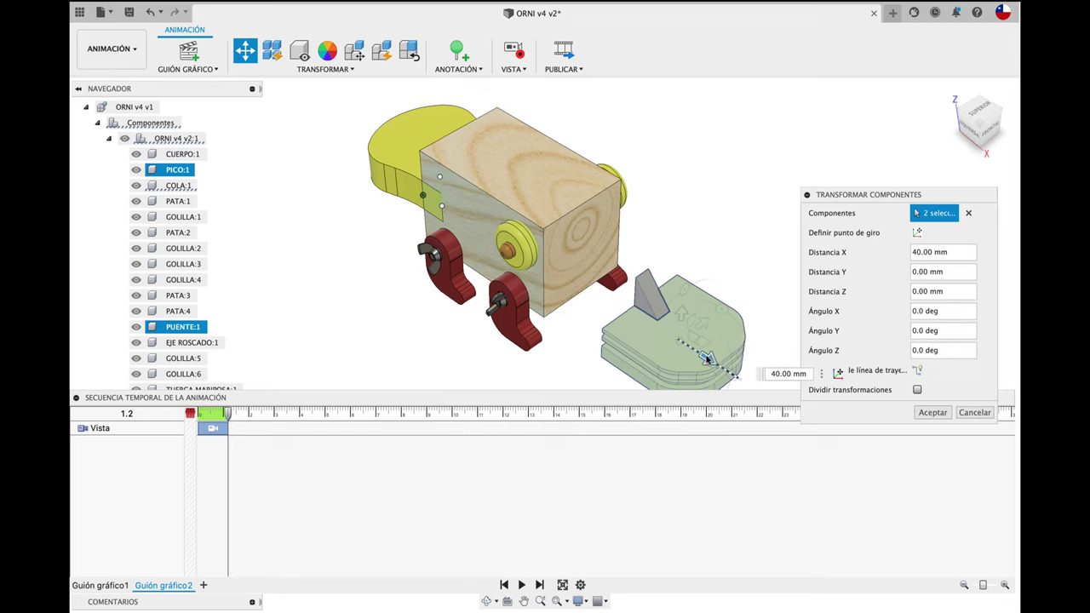
click(917, 370)
click(931, 414)
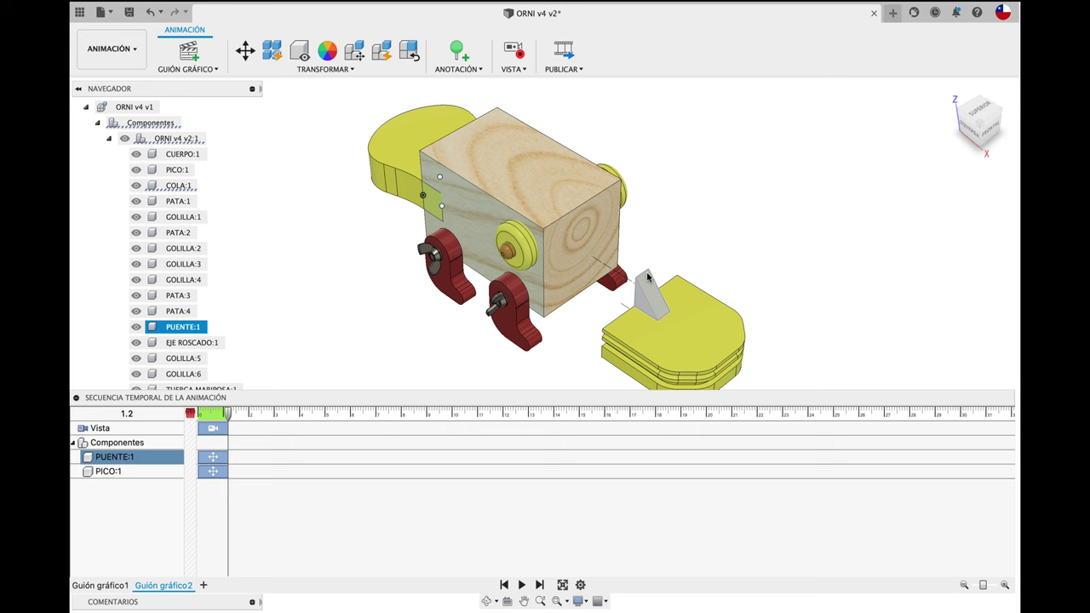
- Move PUENTE:1 a further 50 mm along Y as a separate transform
click(244, 52)
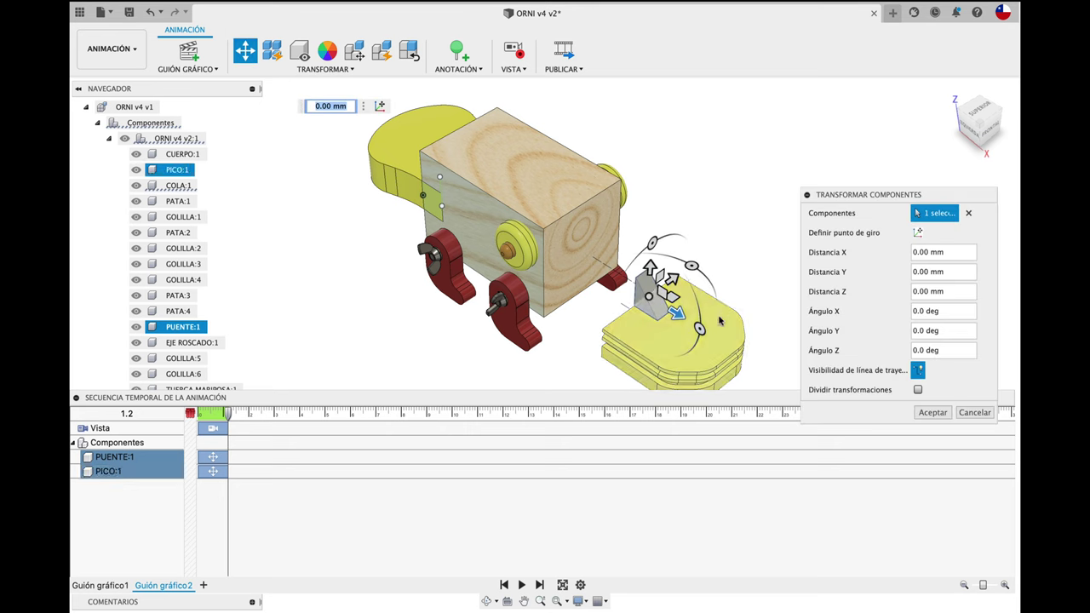
drag(671, 279, 775, 319)
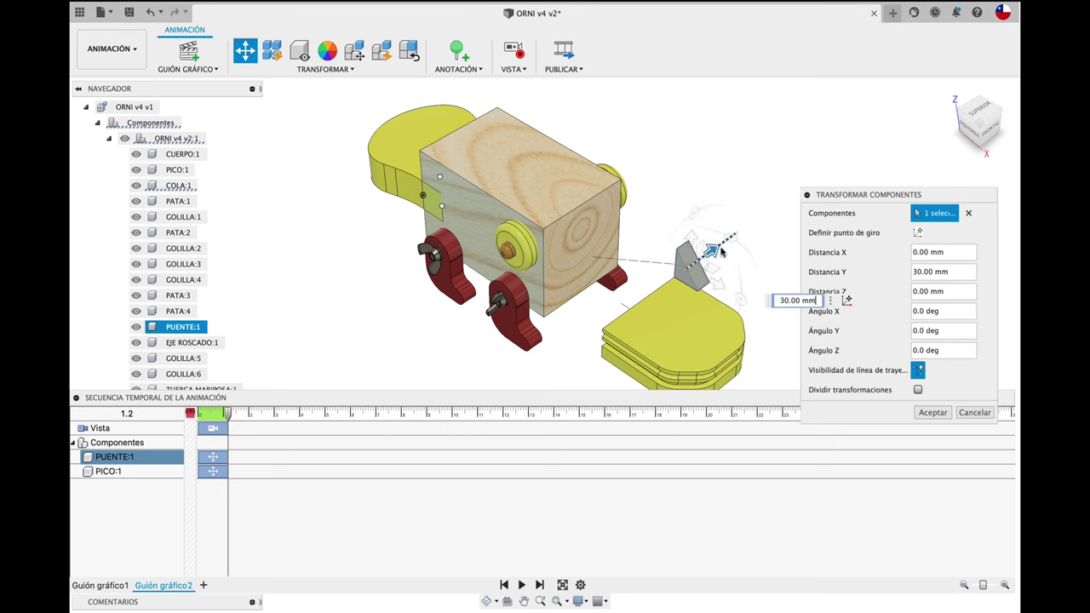
click(919, 390)
click(933, 412)
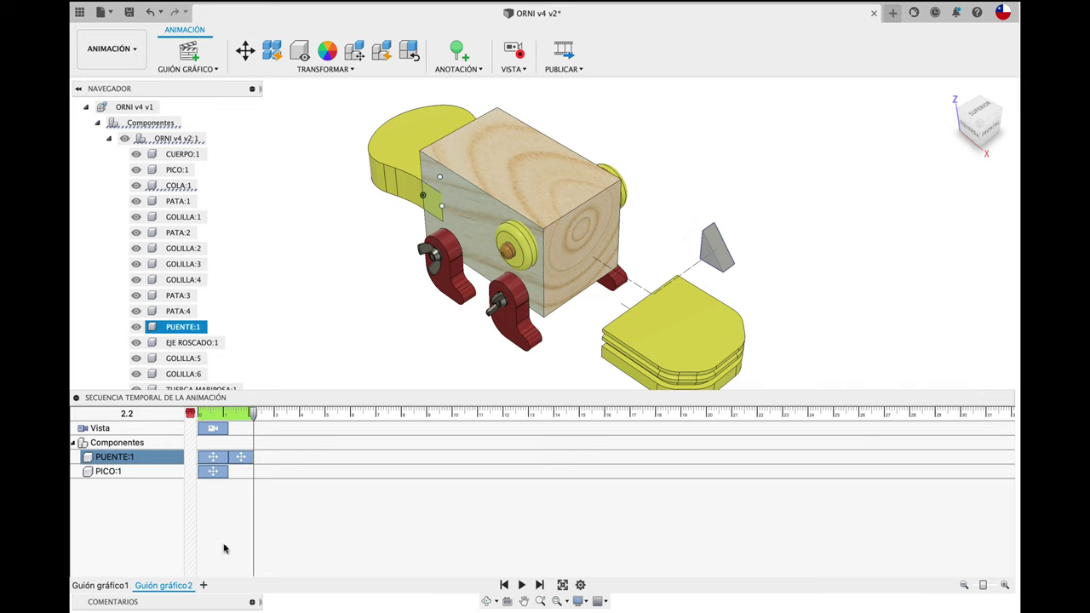
- Add the third storyboard, Guión gráfico3, and return to Guión gráfico2 after adjusting Guión gráfico1's view
click(204, 586)
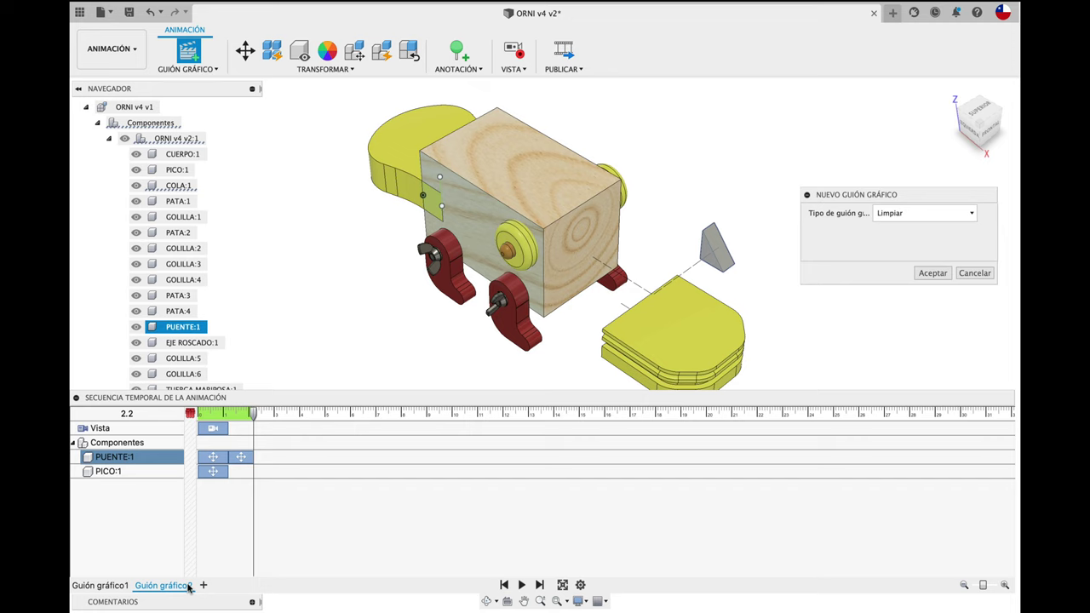
double_click(187, 586)
click(975, 272)
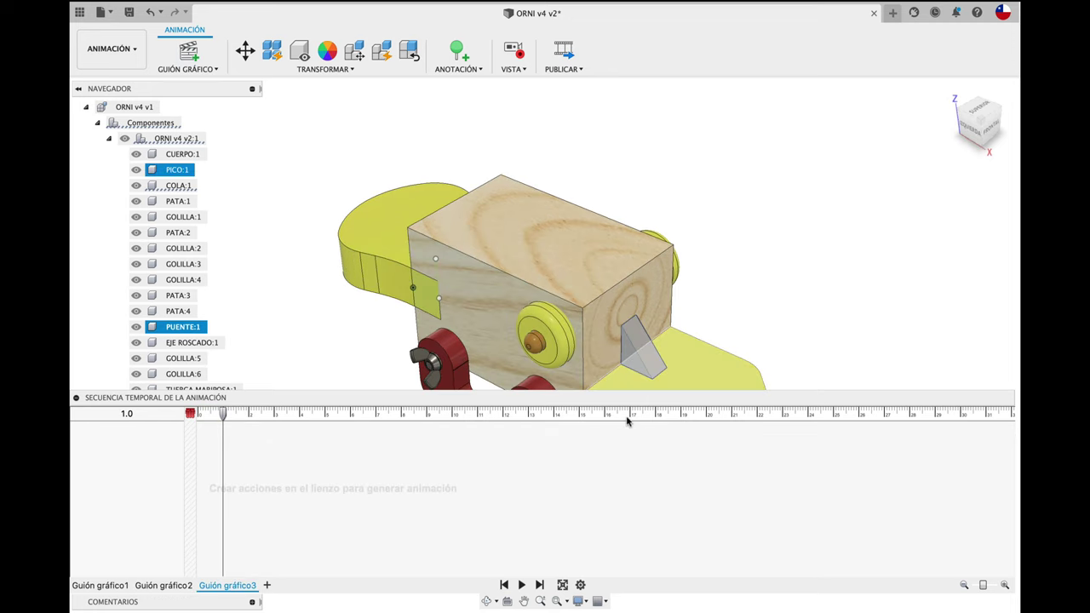
click(119, 586)
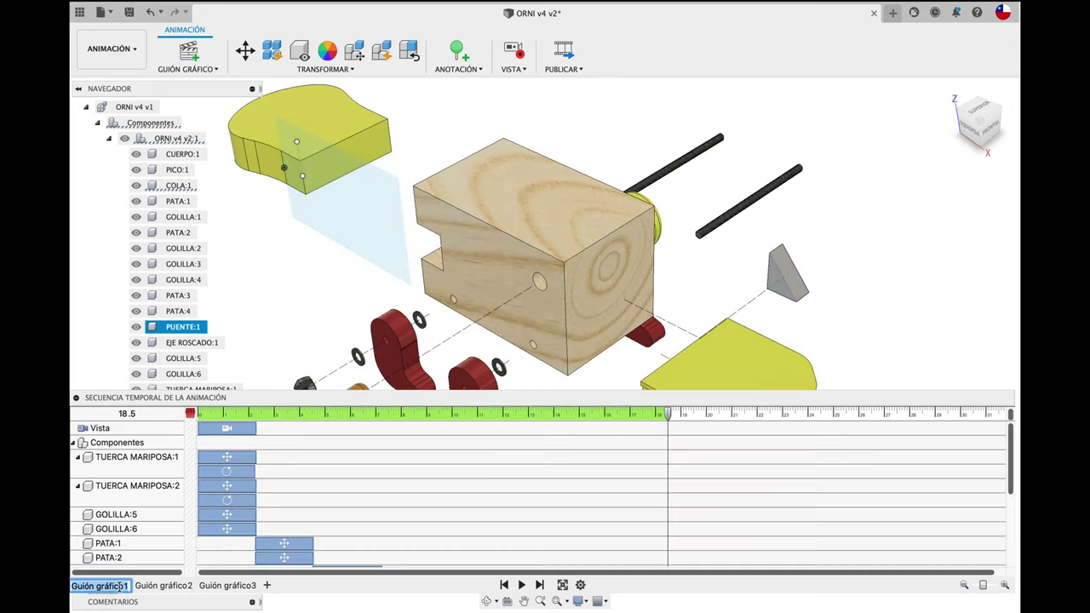
click(980, 124)
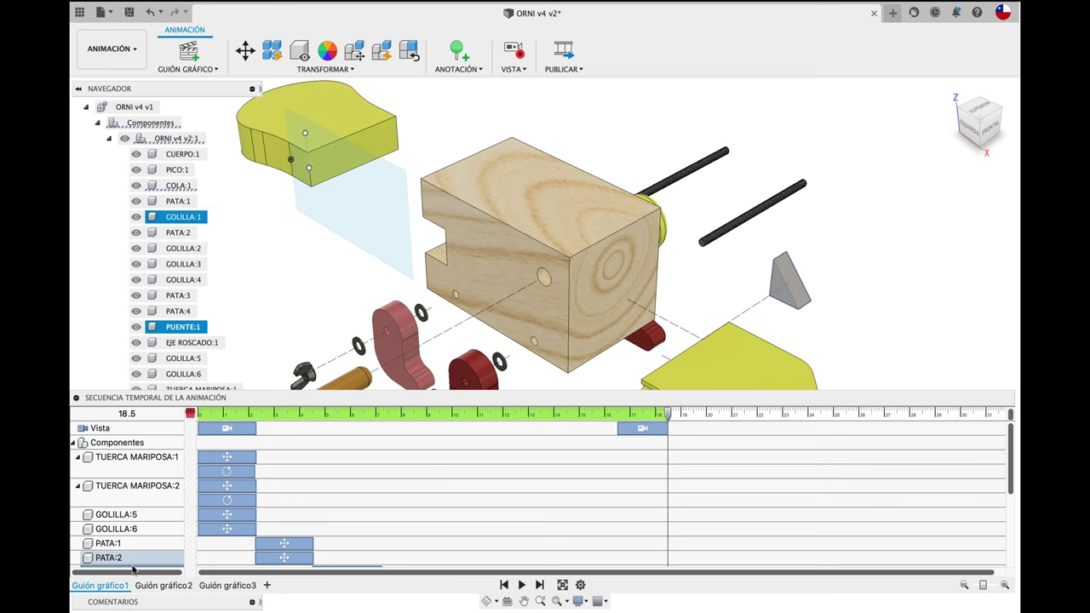
double_click(162, 586)
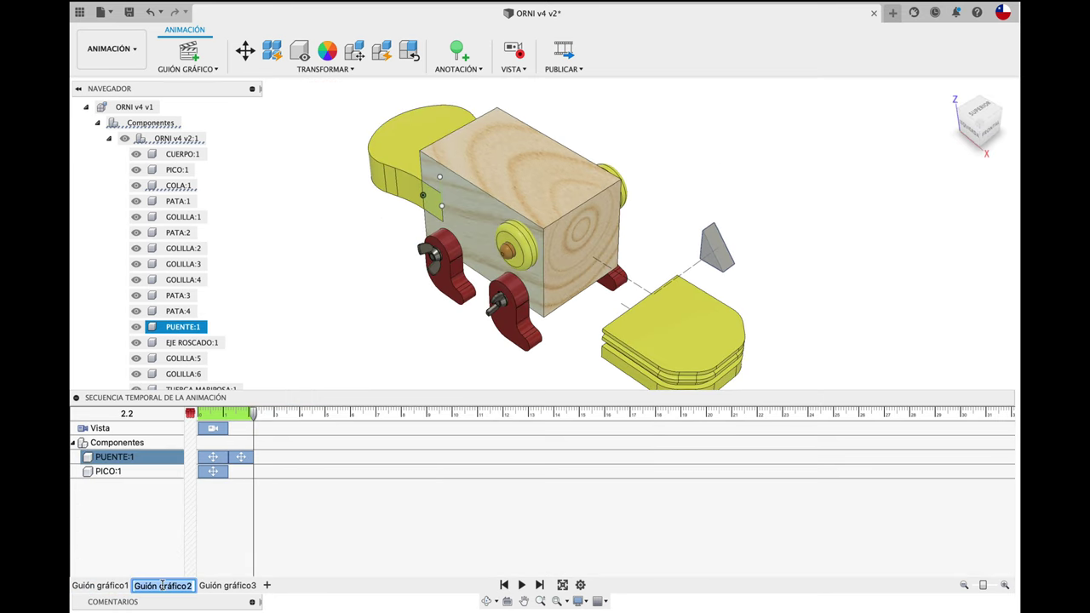
- Record a rotated view keyframe in Guión gráfico2, then orbit to set Guión gráfico3's starting view
click(981, 125)
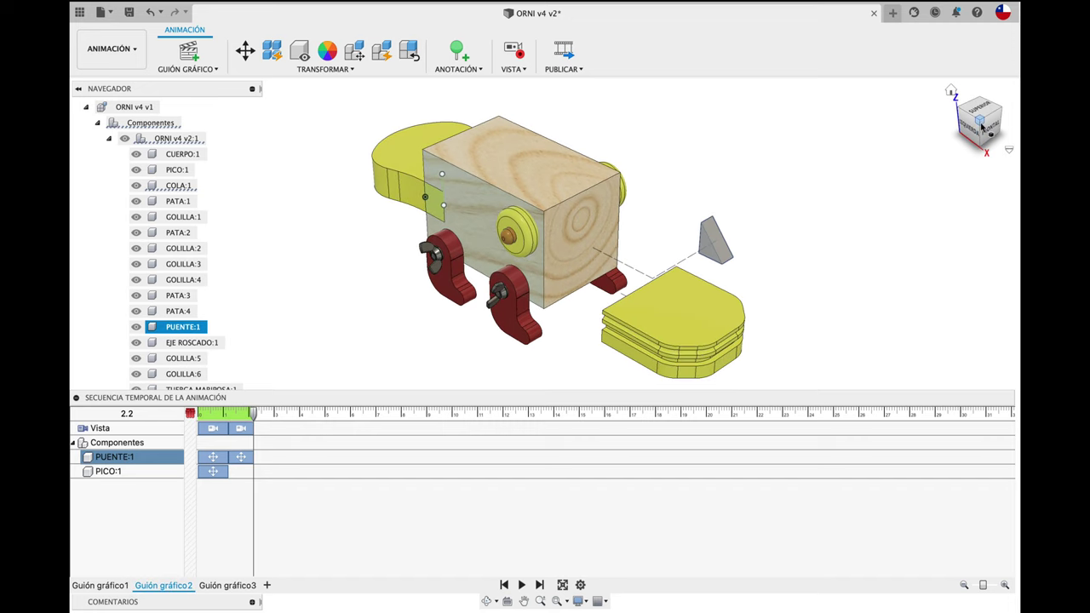
double_click(220, 585)
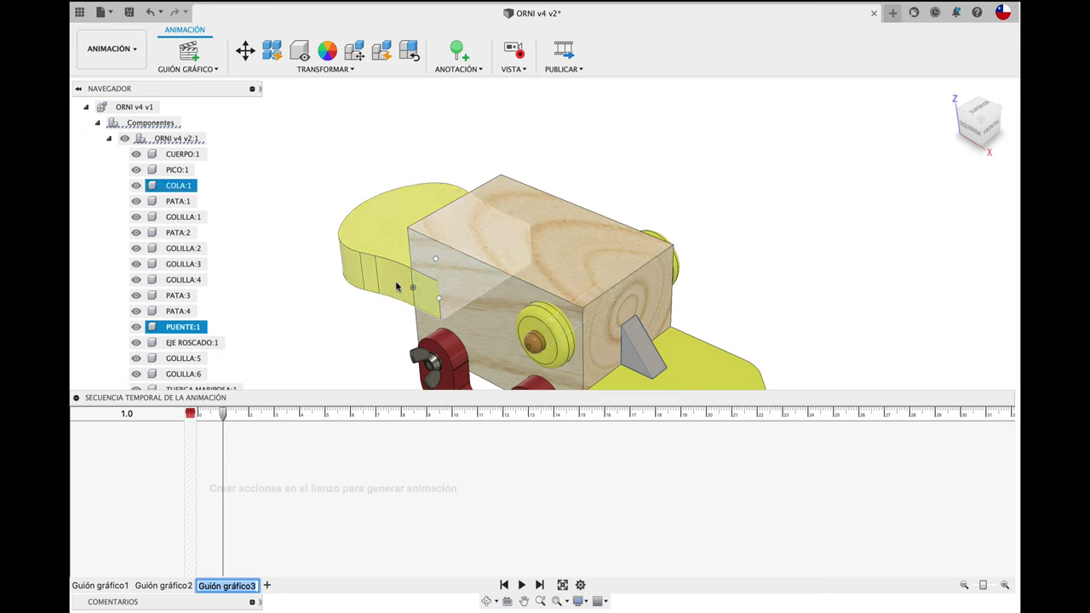
click(982, 125)
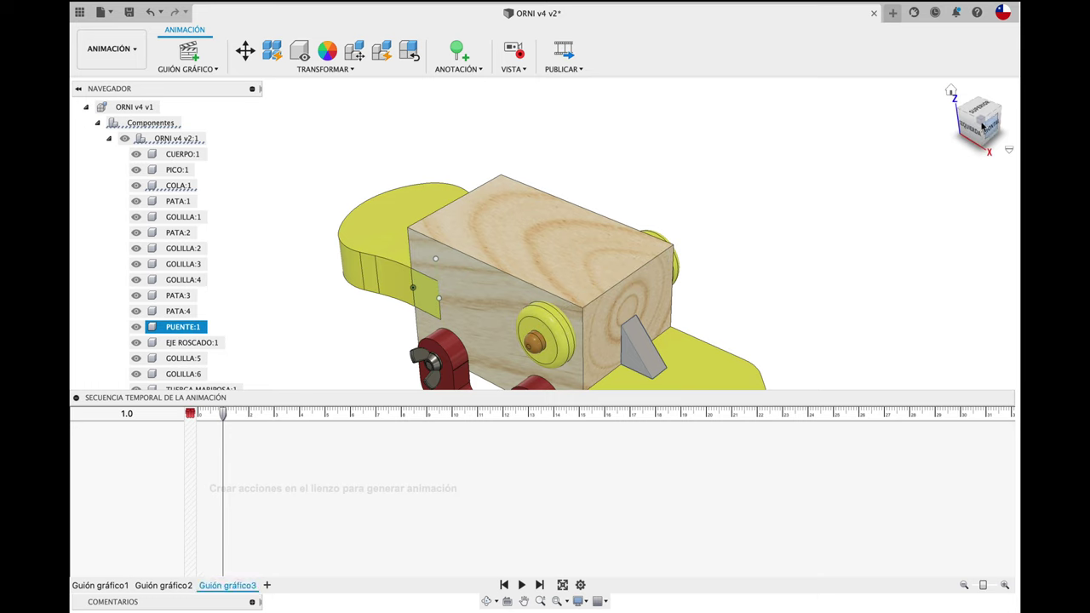
drag(982, 125, 988, 153)
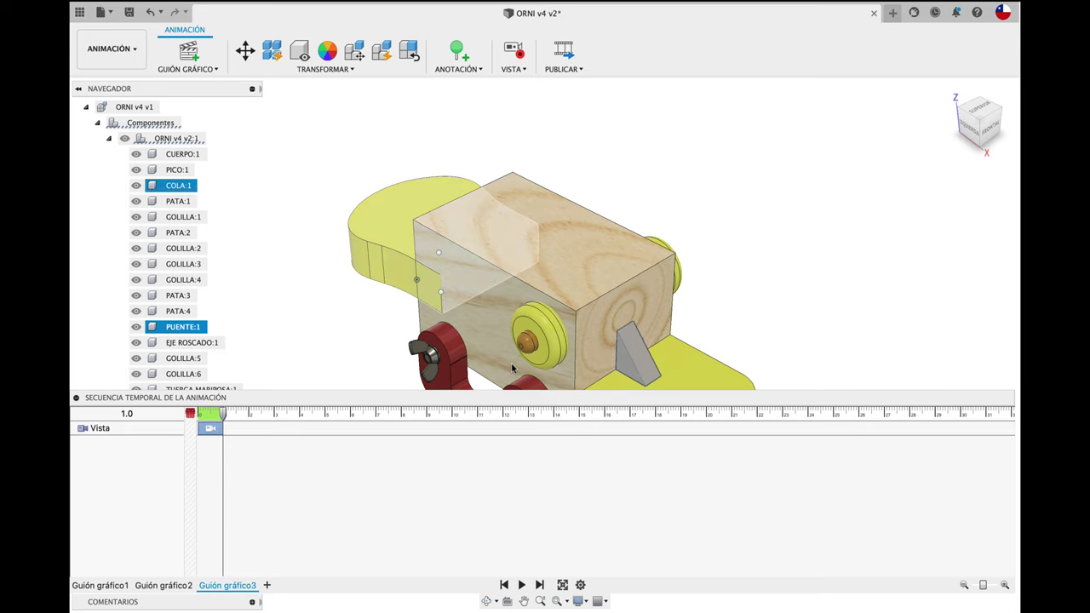
- Select the eye axle and eye disc and start a component transform
click(528, 349)
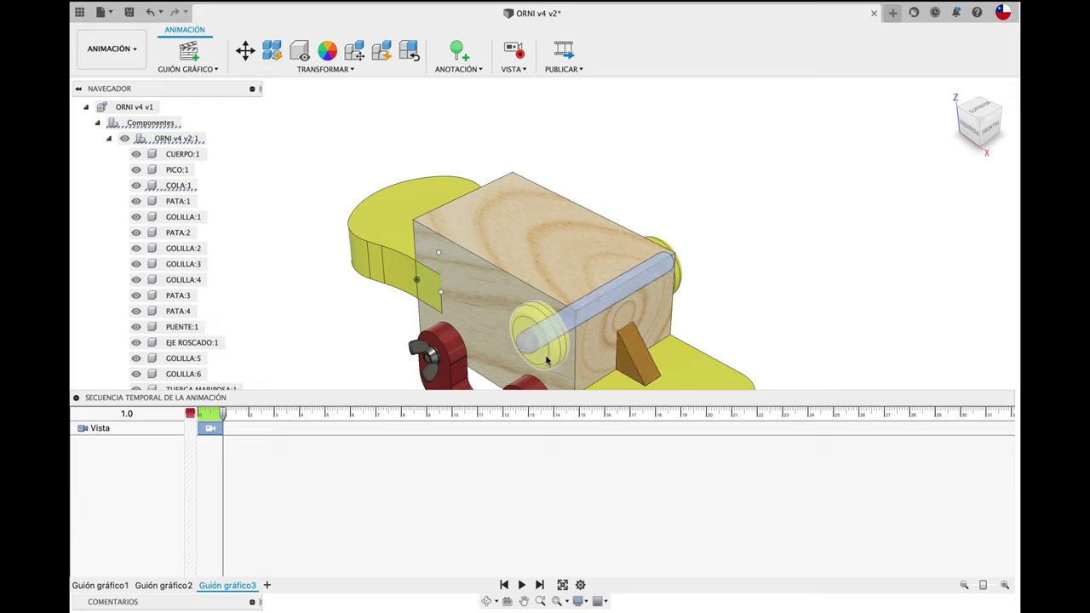
click(545, 361)
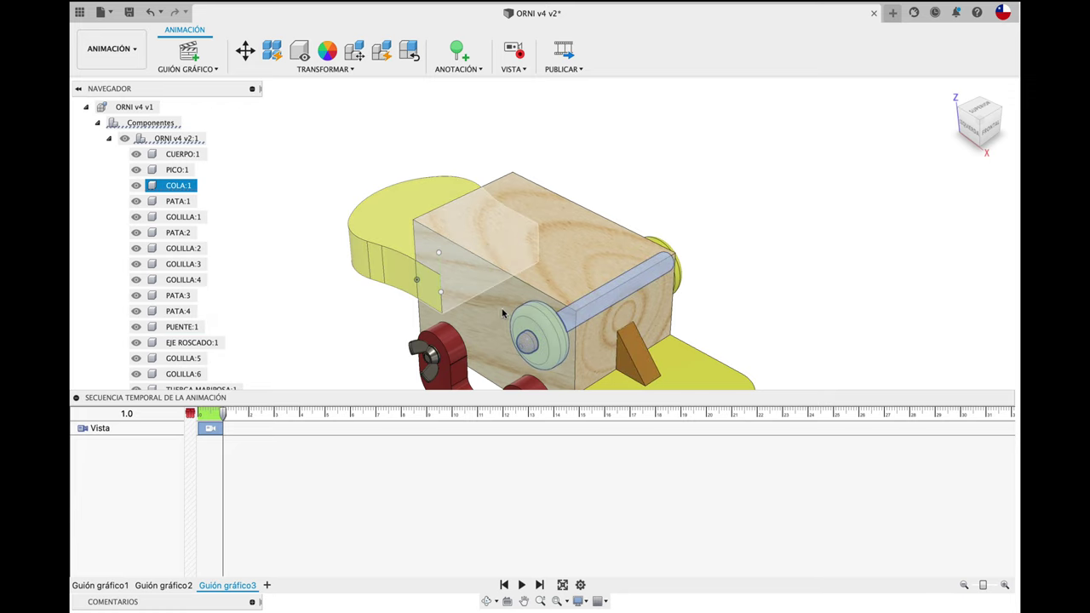
scroll(499, 295, down, 5)
key(Escape)
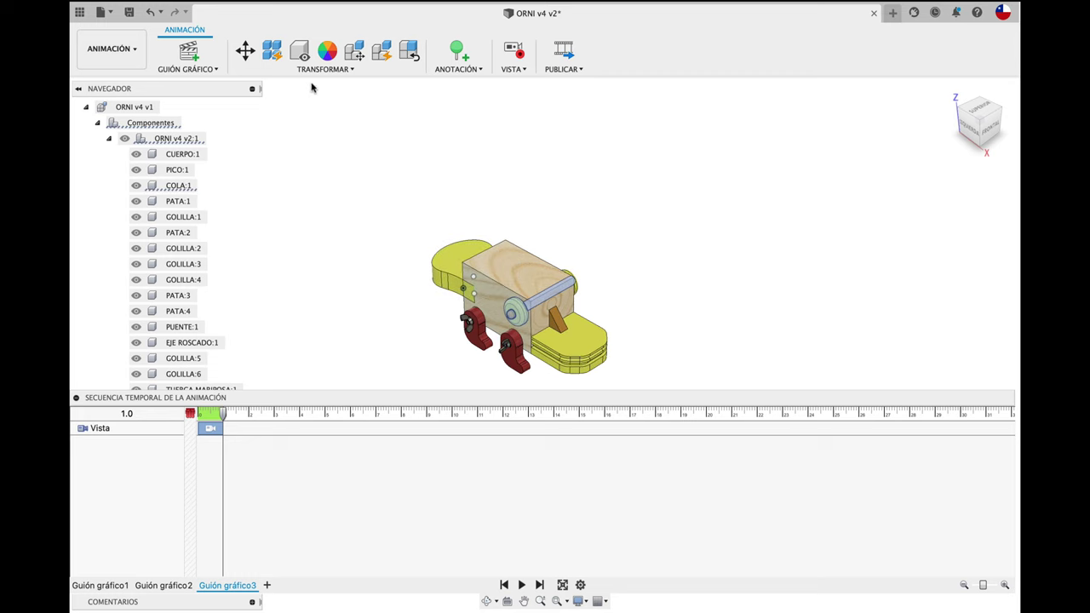
click(245, 51)
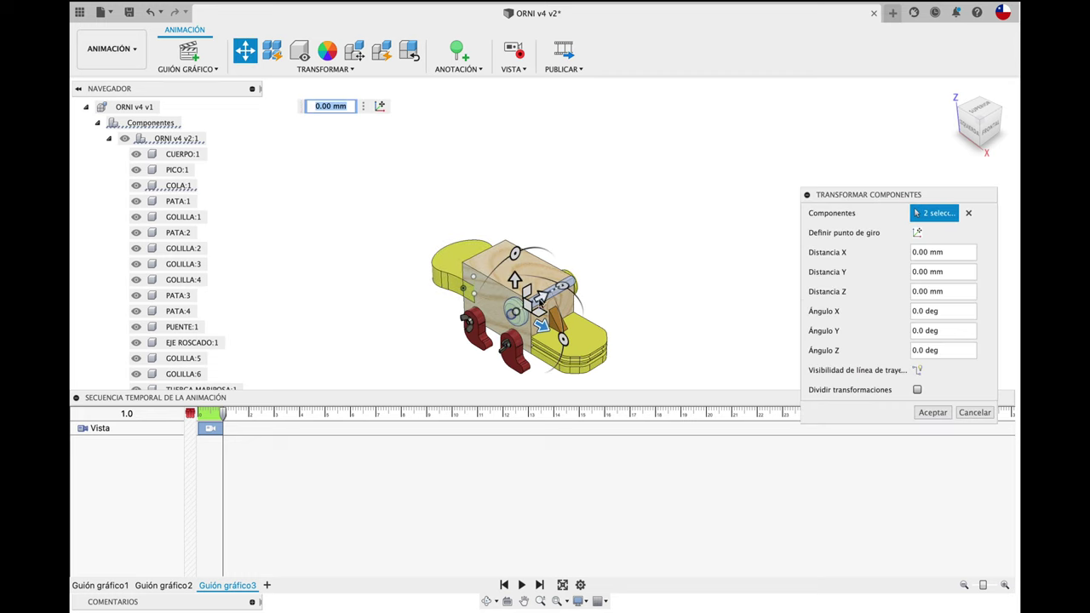
- Move the eye axle and eye along Y with the path line shown, then stop view recording
drag(543, 297, 420, 362)
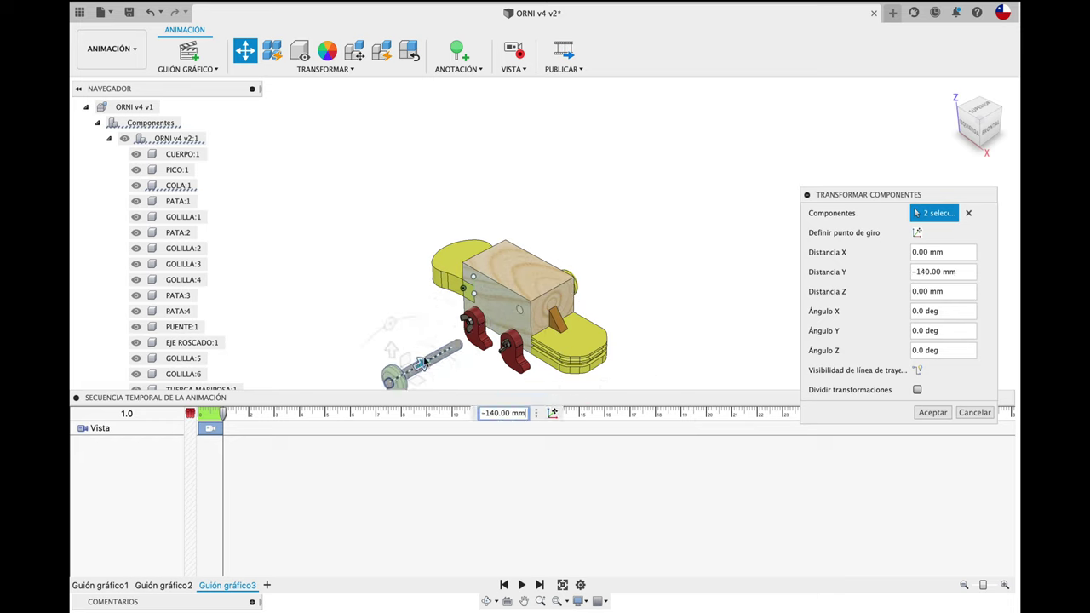
click(917, 370)
click(929, 412)
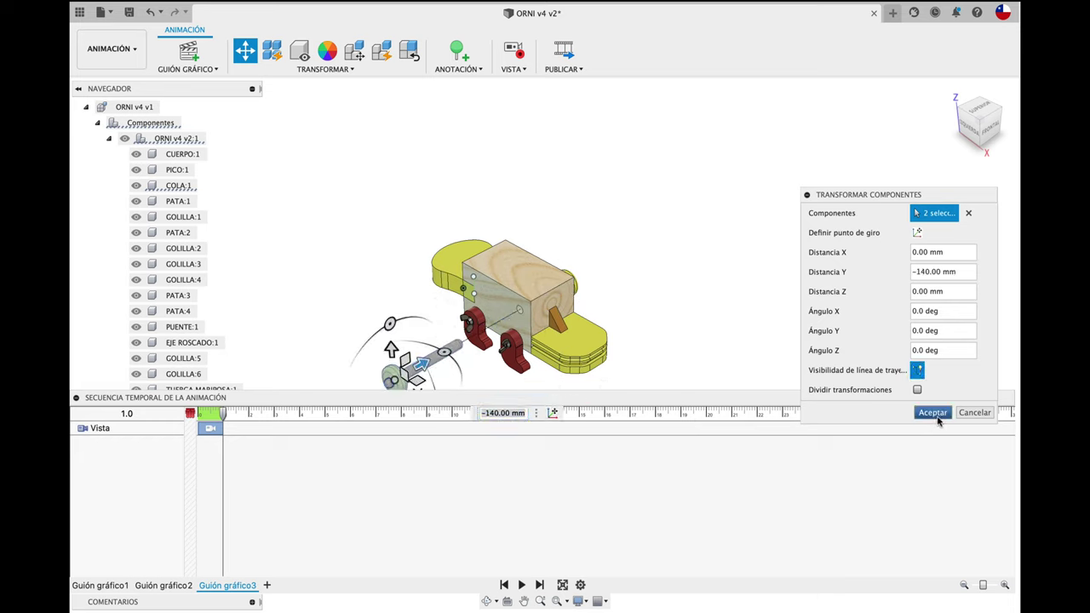
click(513, 70)
click(516, 84)
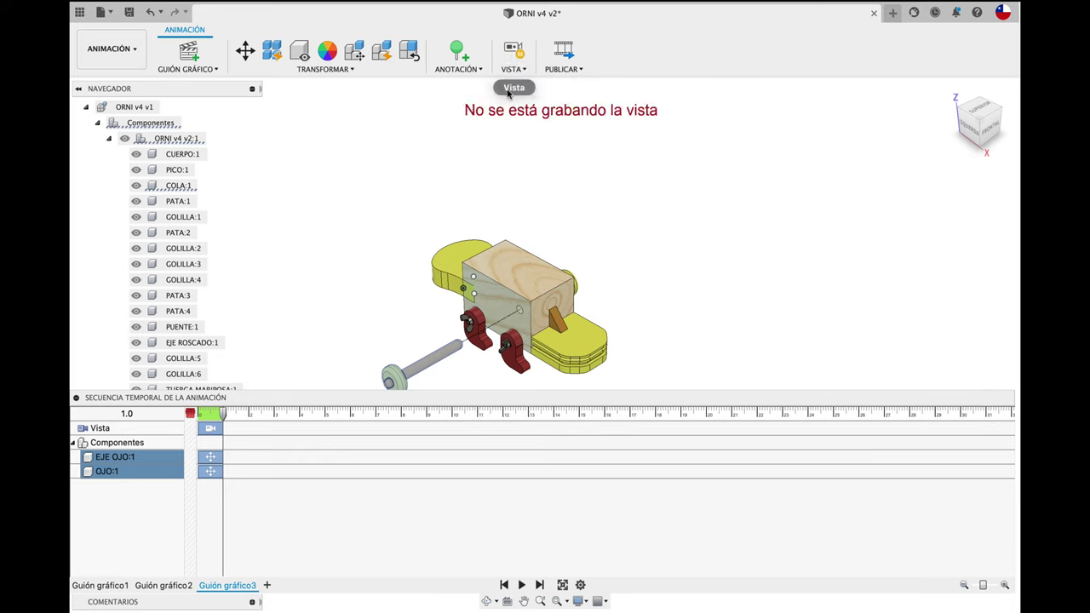
- Move the eye disc OJO:1 with its axle 40 mm outward
click(393, 377)
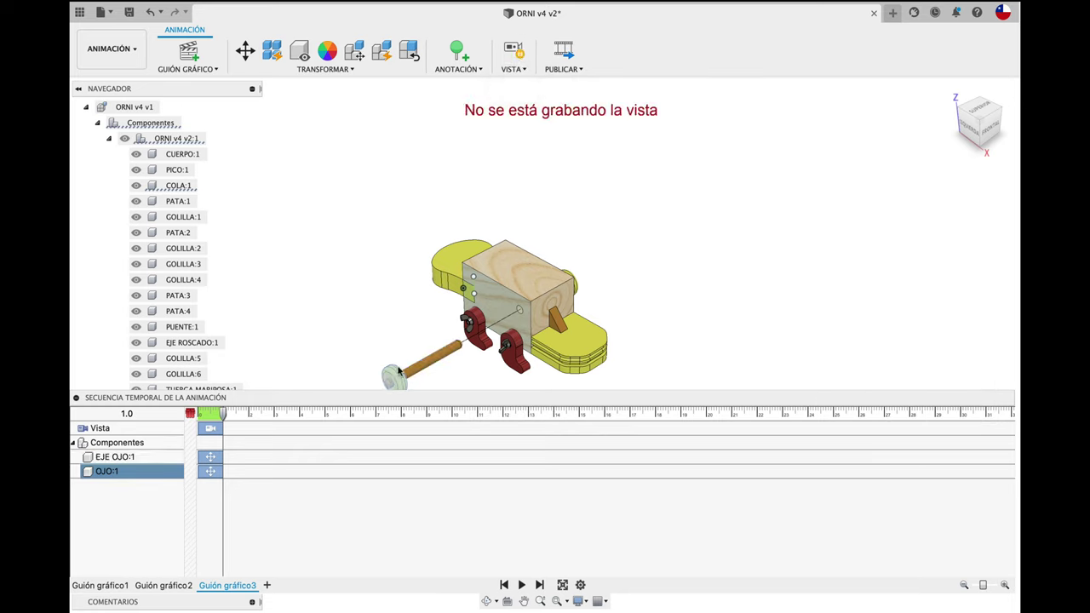
middle_drag(399, 372, 467, 310)
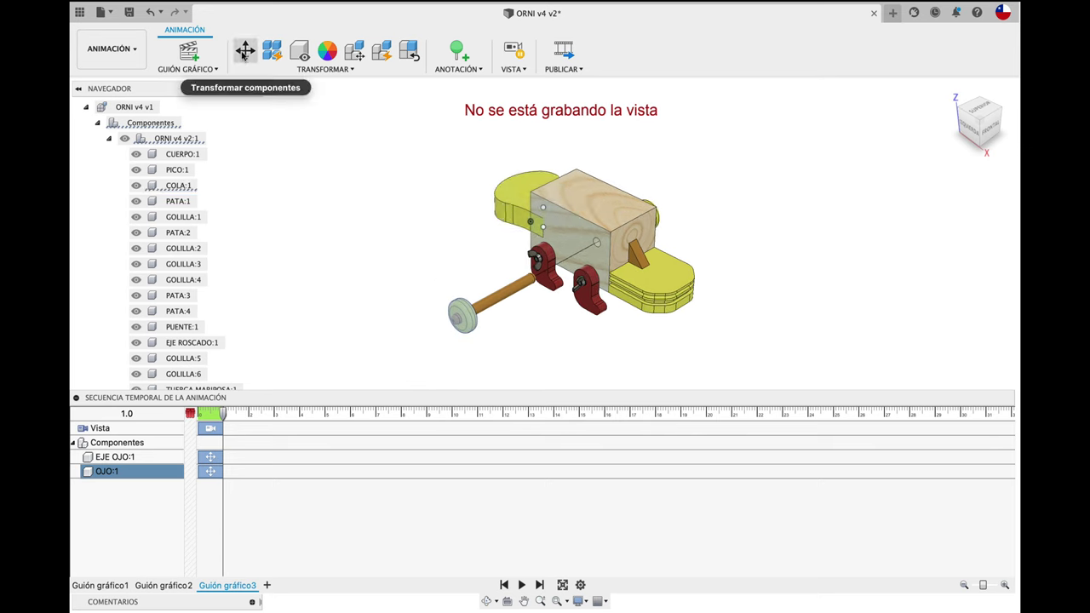
click(244, 51)
drag(490, 303, 450, 324)
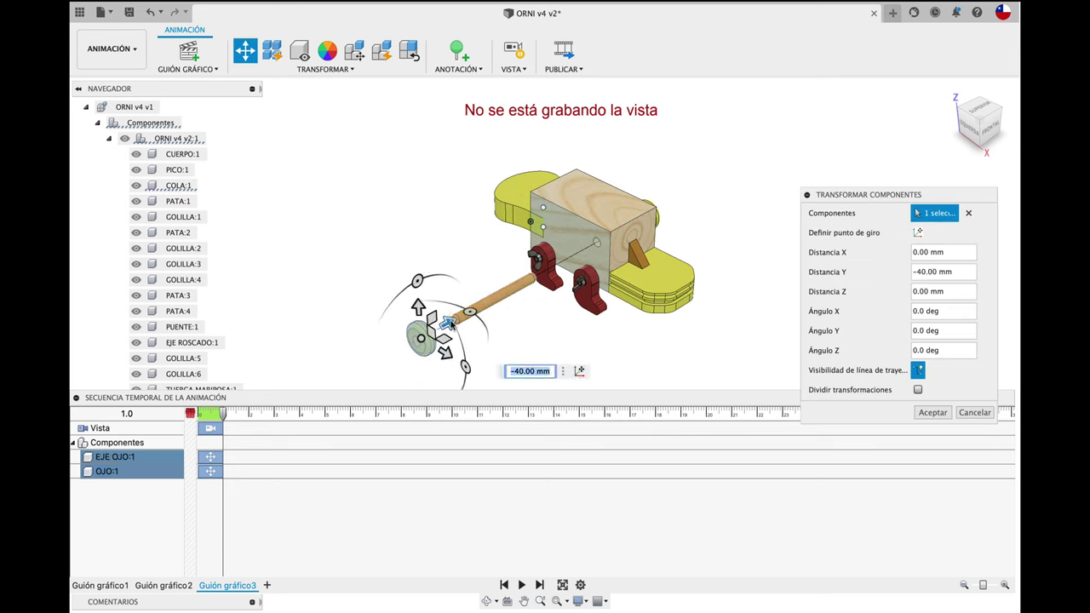
click(932, 412)
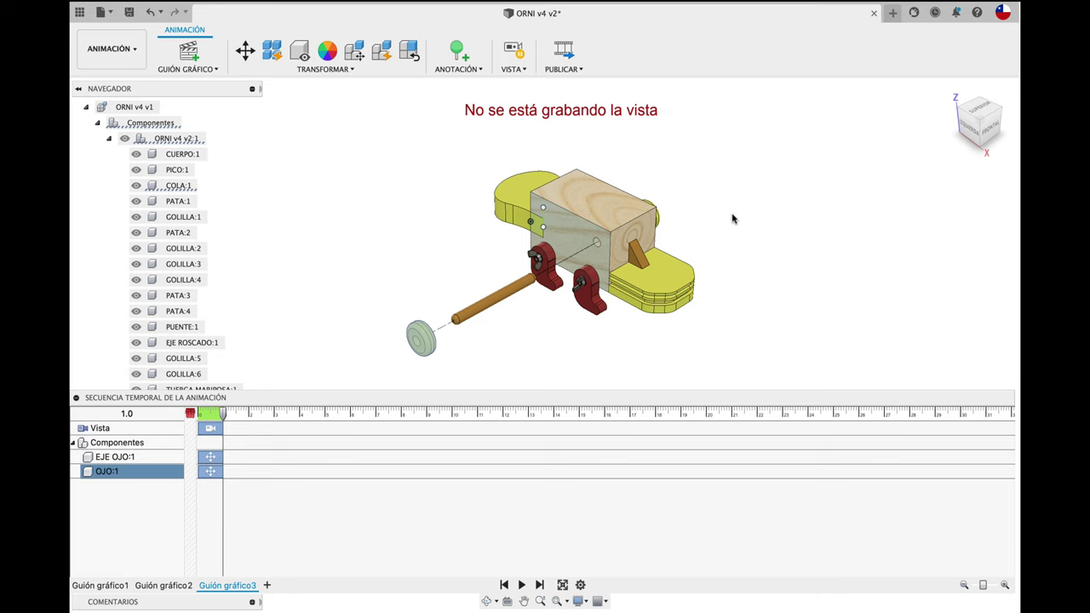
- Slide the far eye disc OJO:2 50 mm outward with its path line shown
click(654, 220)
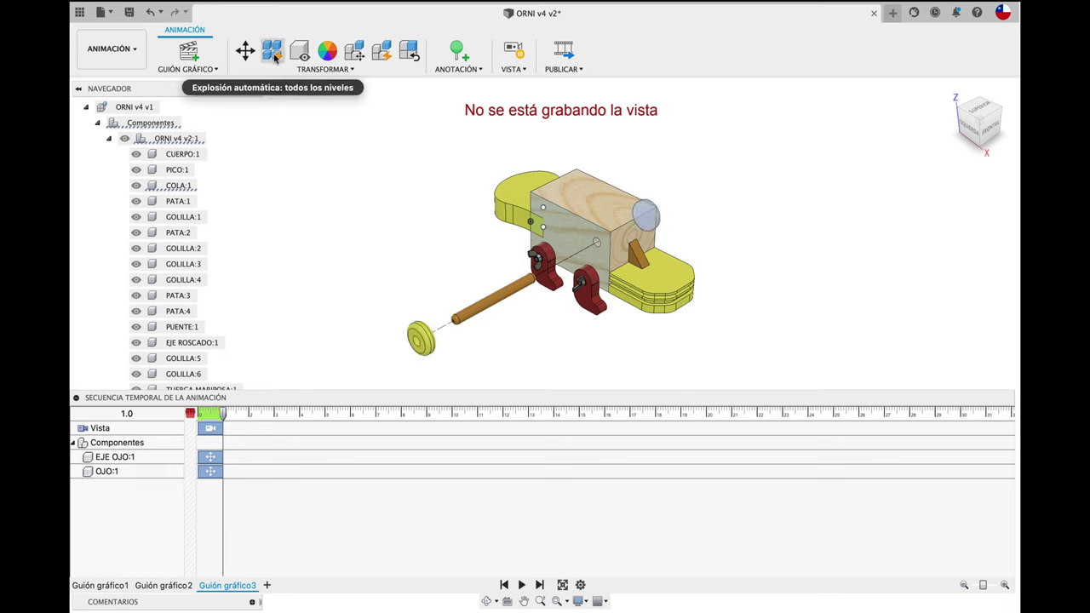
click(245, 51)
drag(668, 206, 718, 189)
click(918, 369)
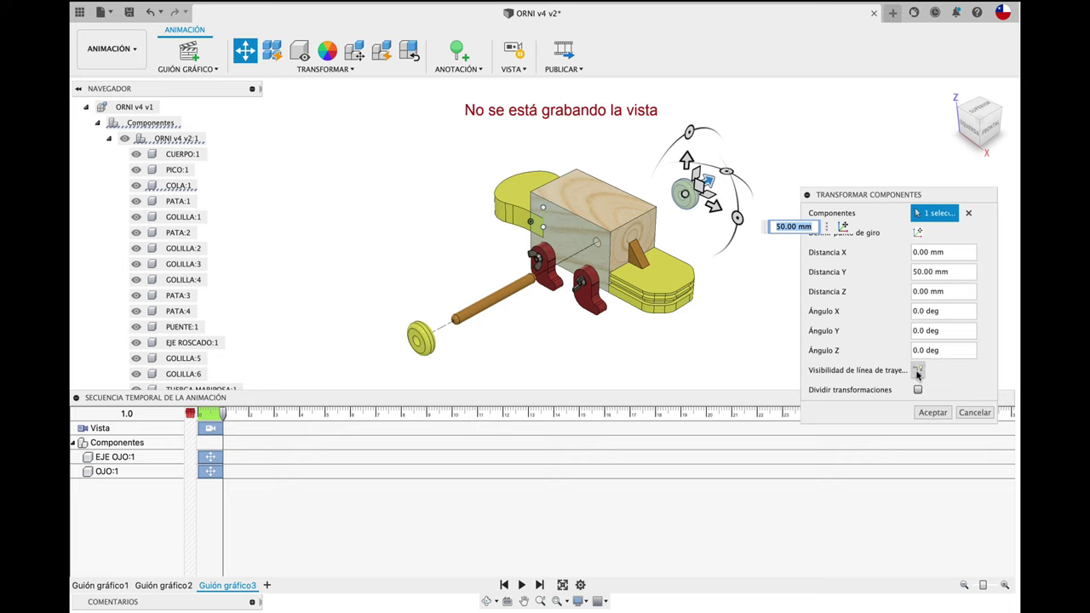
click(933, 413)
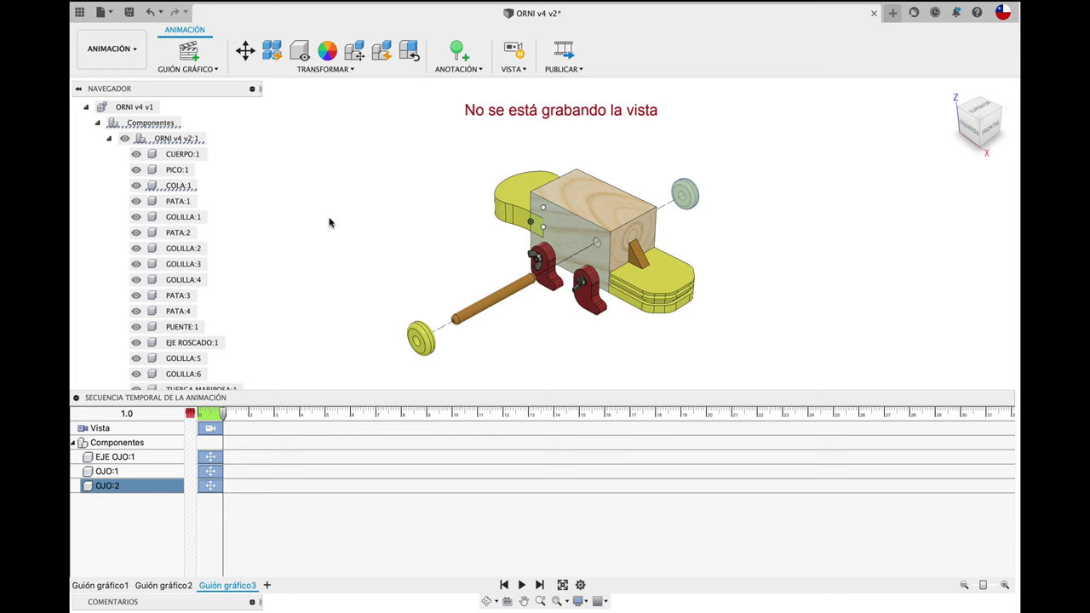
click(501, 204)
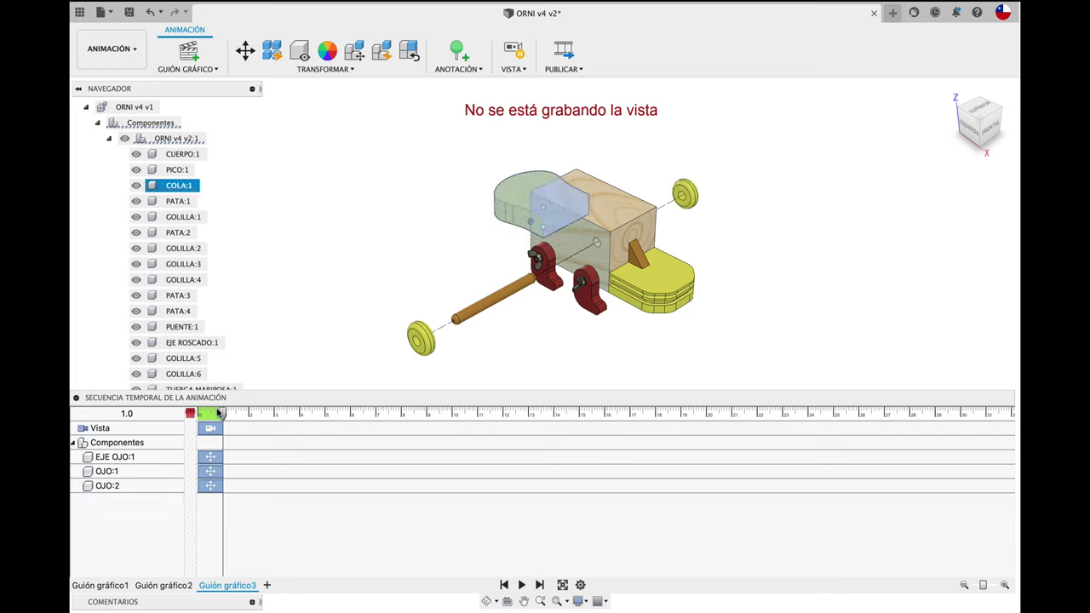
- At the 2.0 s mark, slide COLA:1 −80 mm along X with its path line shown
drag(222, 414, 247, 415)
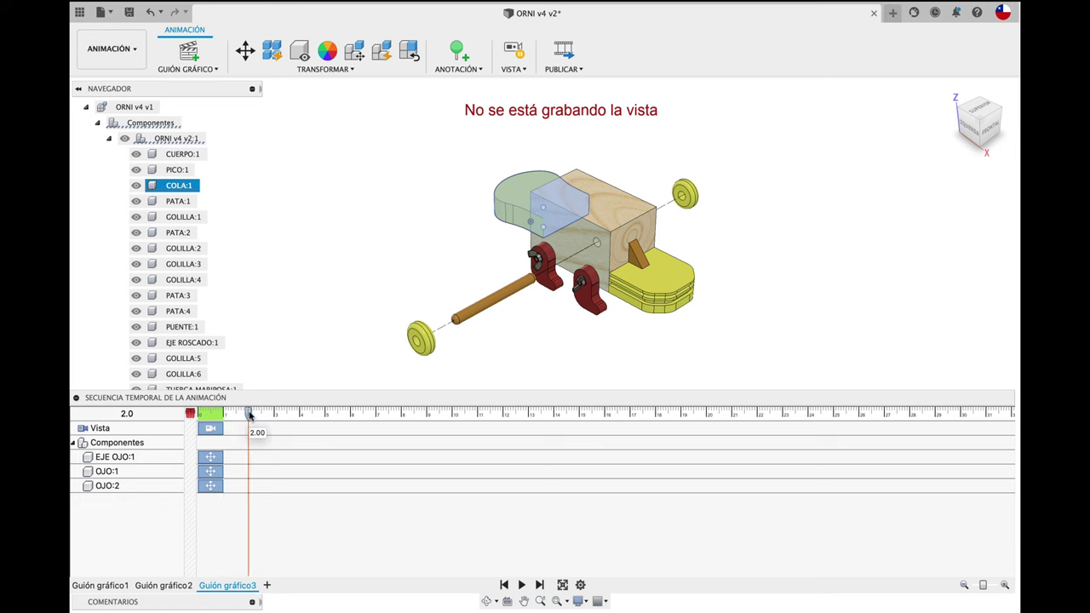
click(245, 52)
drag(566, 216, 501, 182)
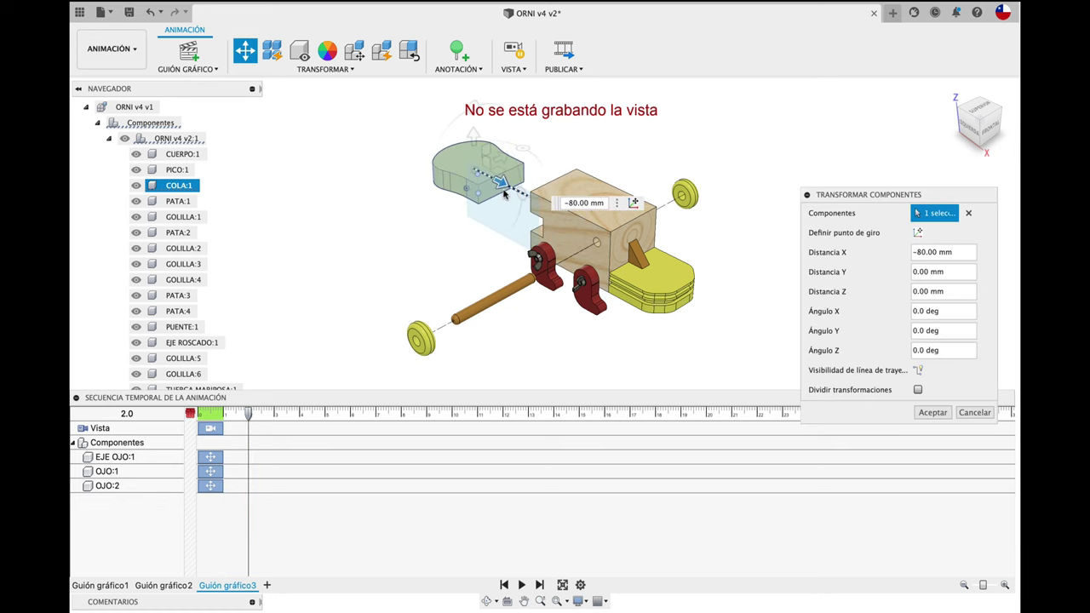
click(918, 370)
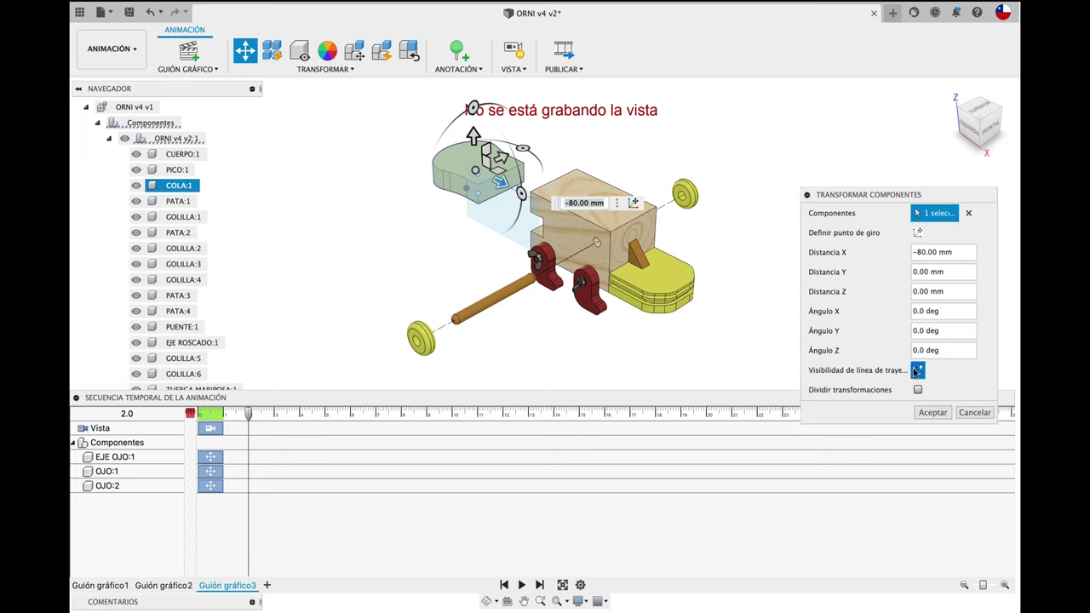
click(933, 412)
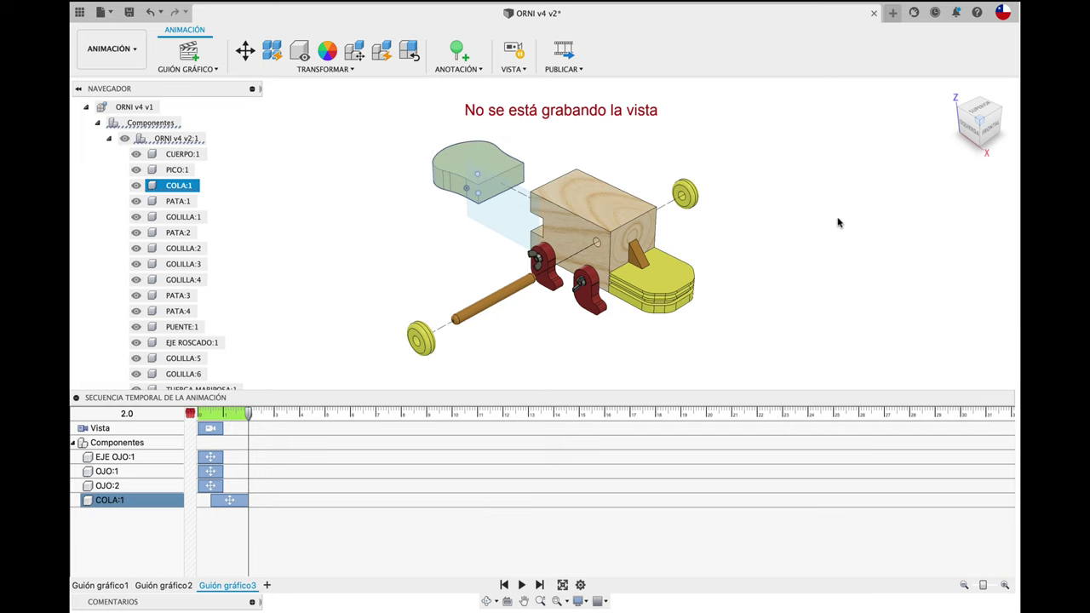
- Reframe the model and switch to storyboard Guión gráfico1
scroll(766, 234, up, 2)
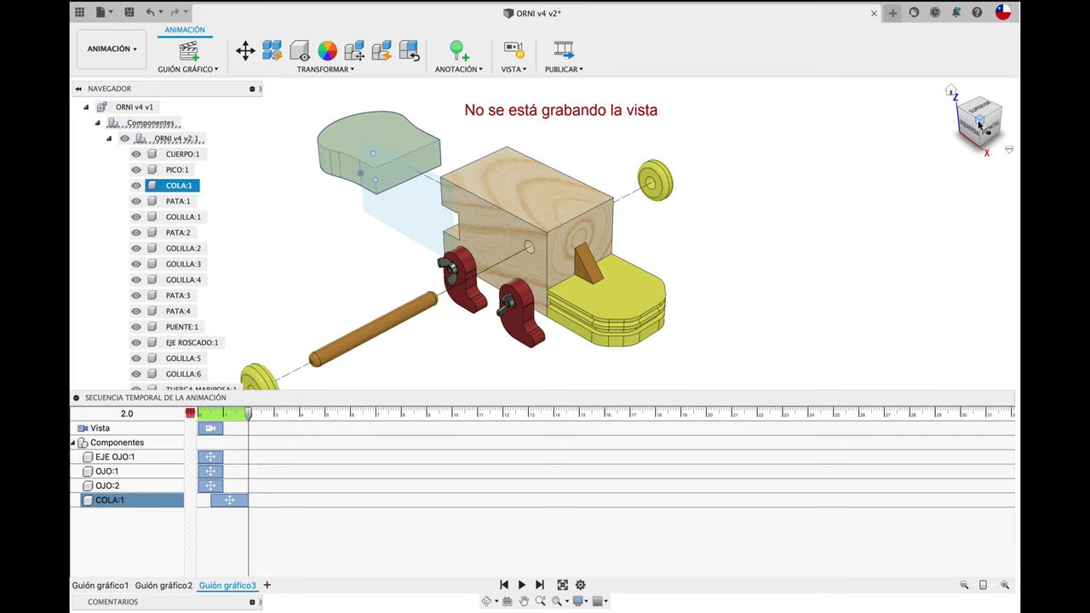
middle_drag(815, 233, 886, 266)
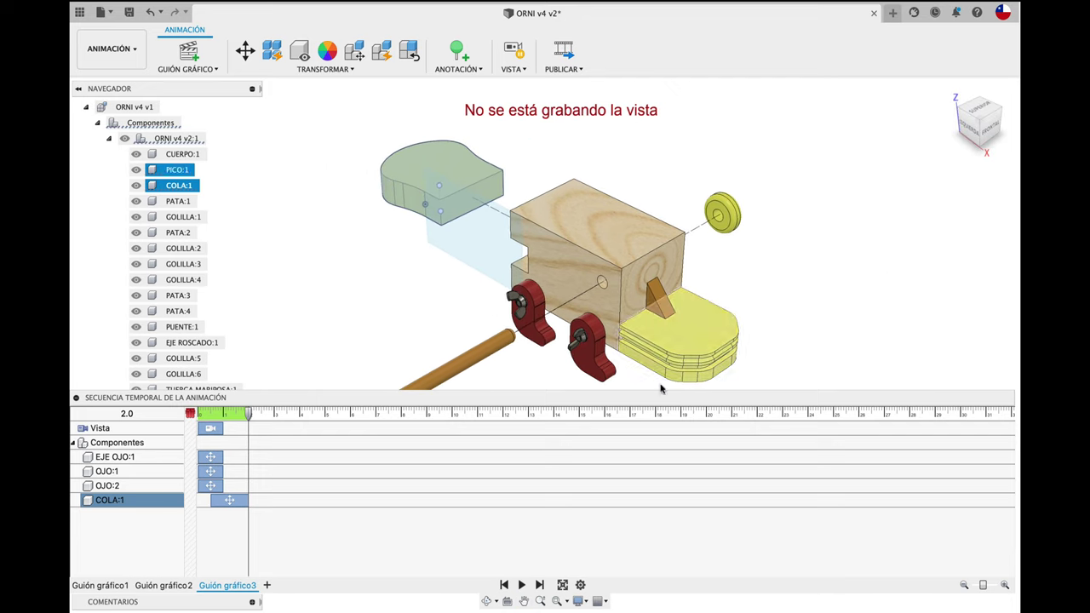
click(106, 586)
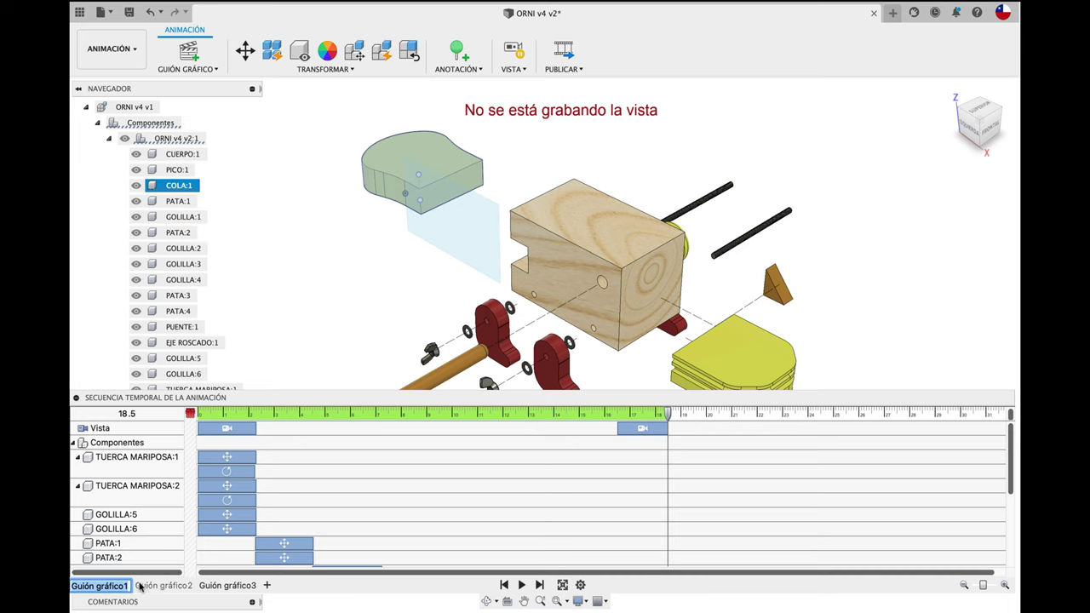
- Back on Guión gráfico3, save the design as new version ORNI v4 v3
click(166, 586)
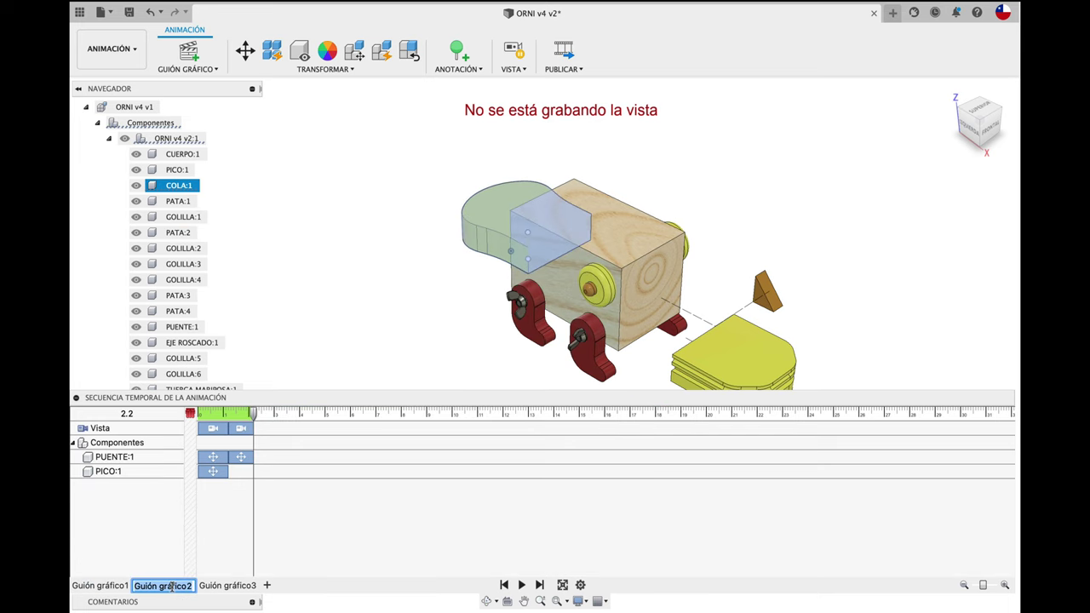
click(218, 586)
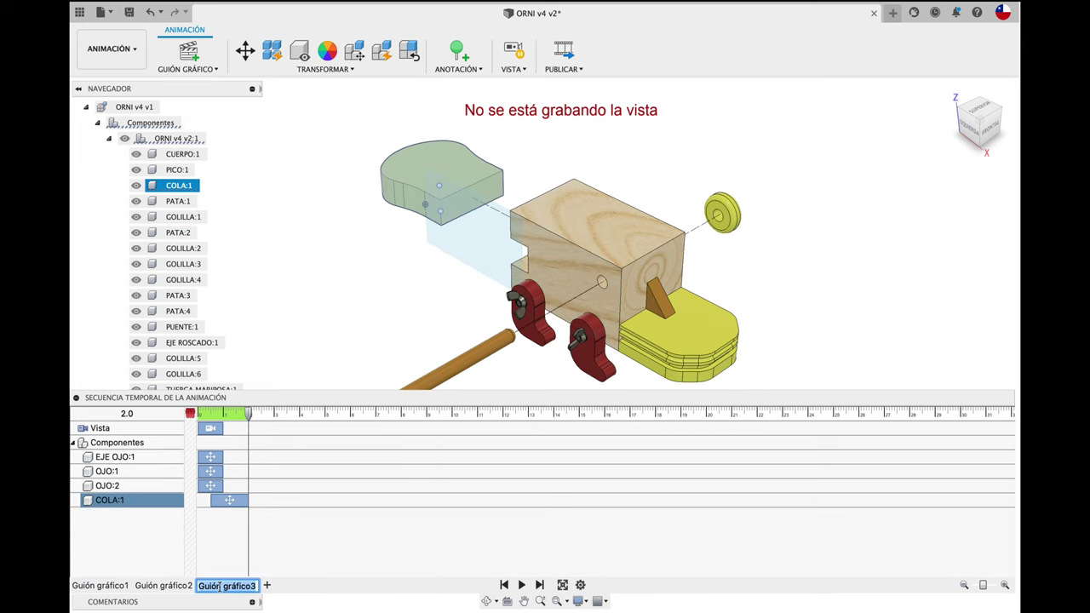
click(307, 275)
click(129, 12)
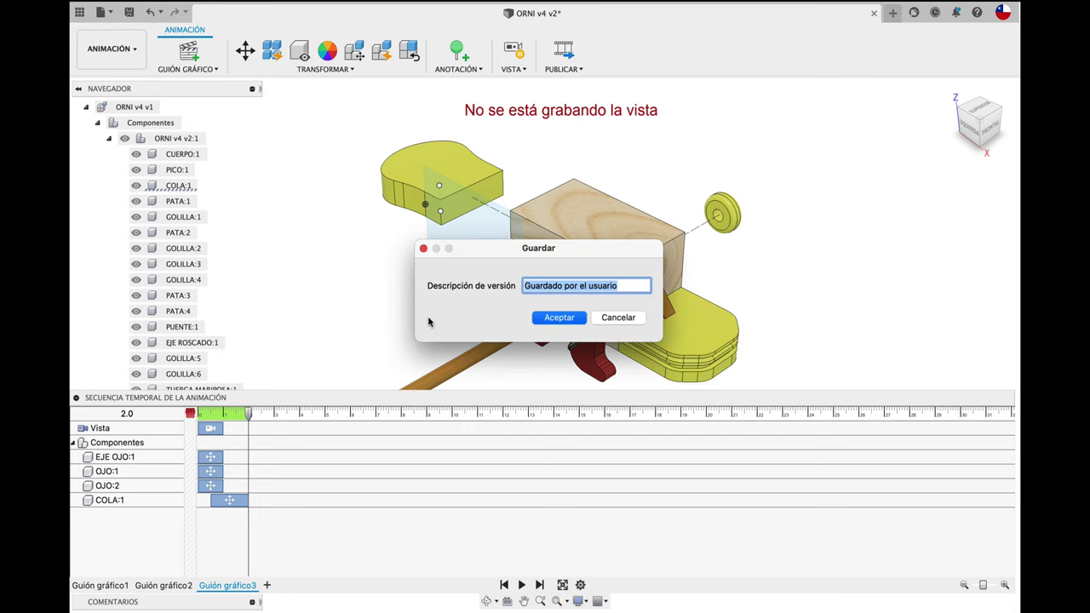
click(560, 318)
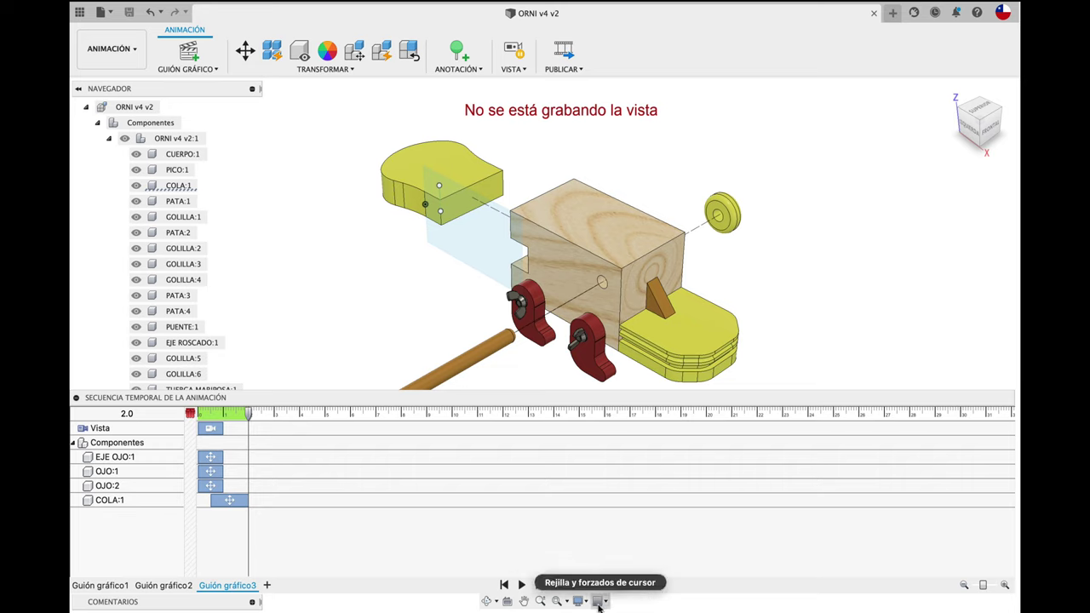
- Hide all work geometry by unchecking Todas las operaciones de trabajo in object visibility
click(587, 602)
mouse_move(623, 556)
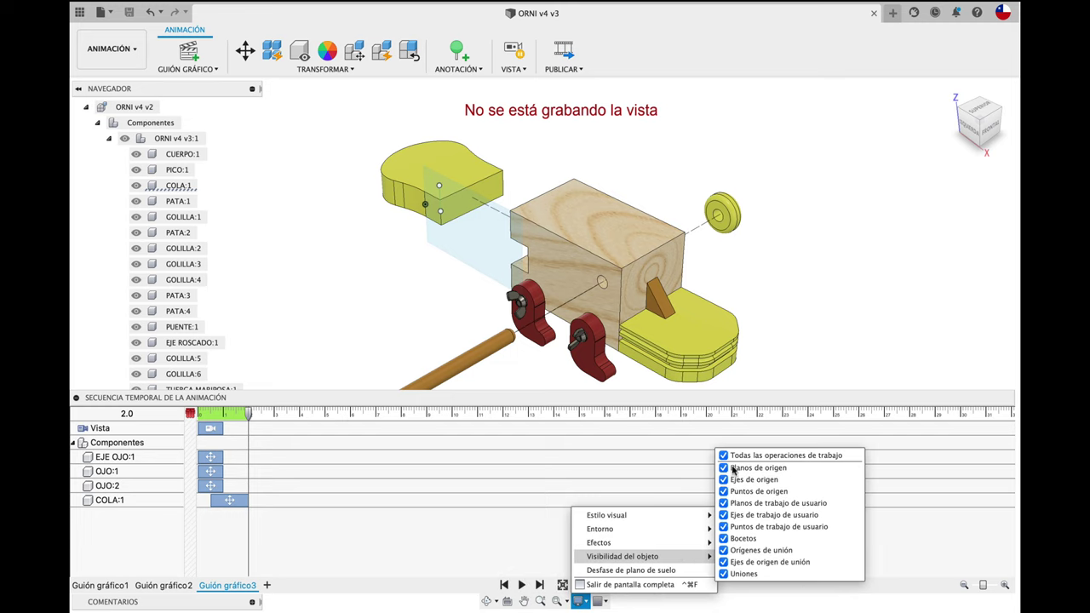
click(724, 456)
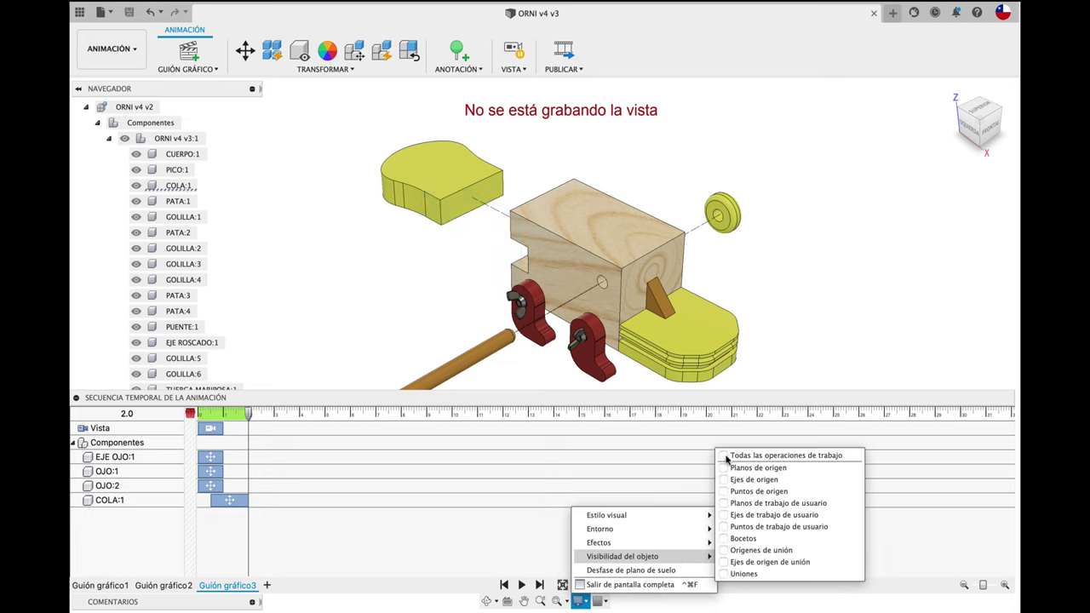
click(786, 280)
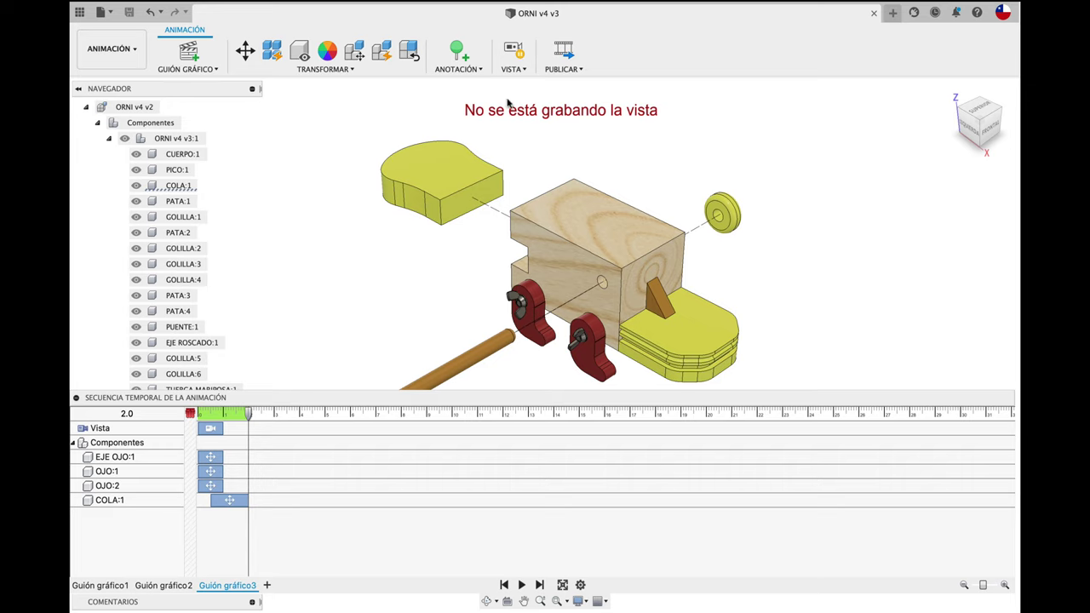
- Review the Publicar vídeo options with all storyboards as scope, then close them
click(565, 53)
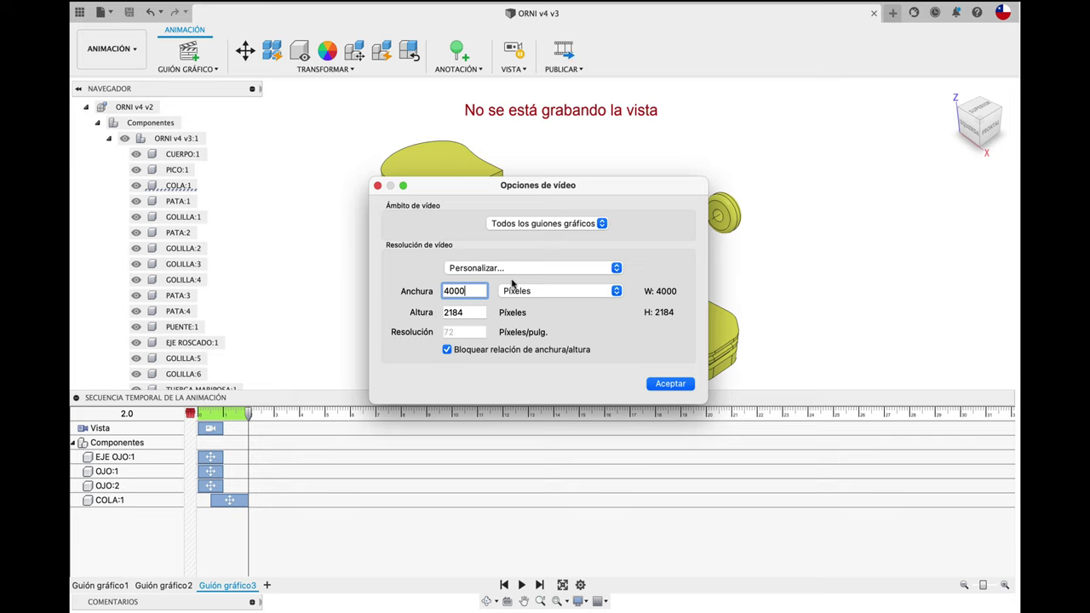
click(601, 224)
click(601, 224)
click(377, 186)
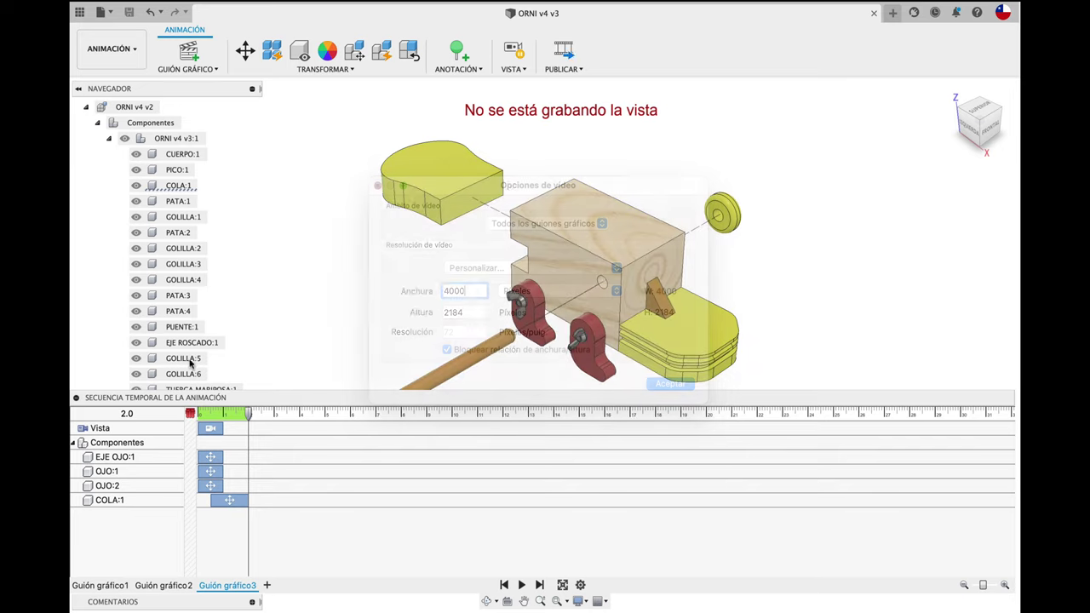
- From Guión gráfico1, publish a 4000 × 2184 video limited to the current storyboard
click(109, 586)
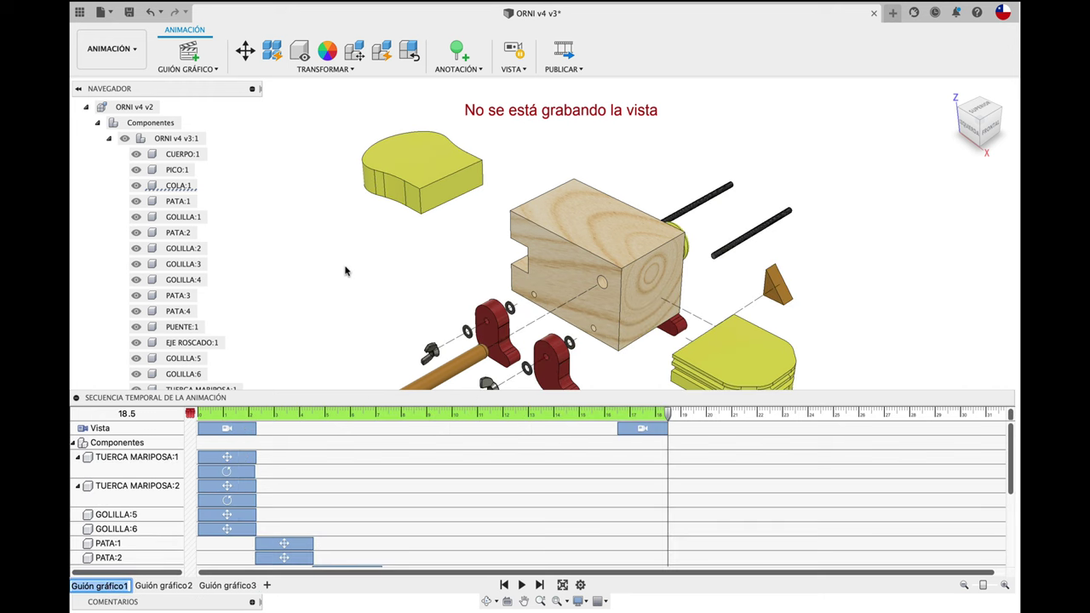
click(562, 69)
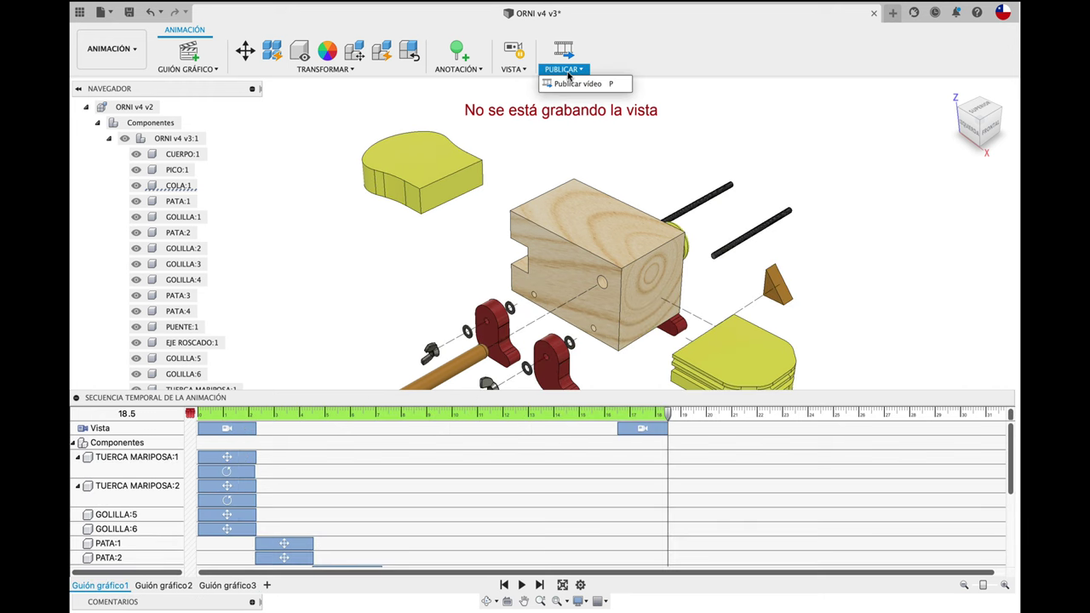
click(573, 85)
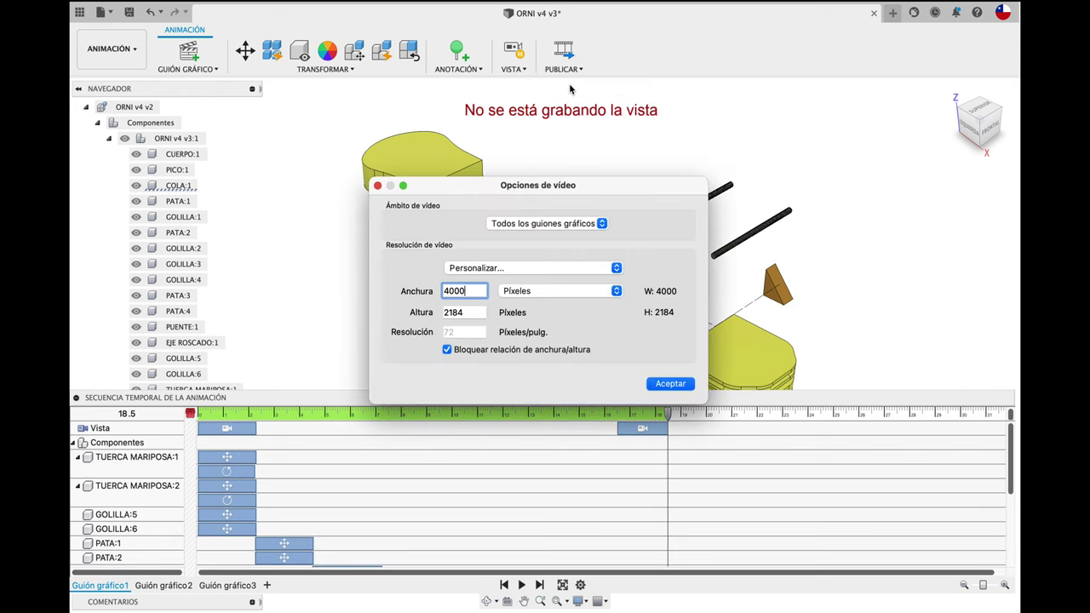
click(584, 226)
click(571, 242)
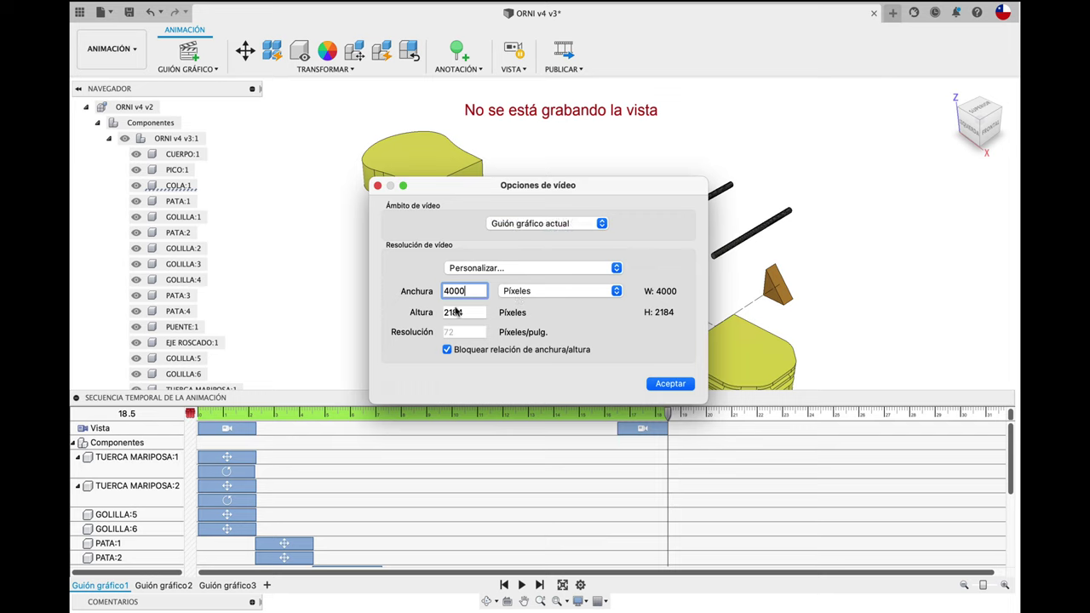
click(662, 385)
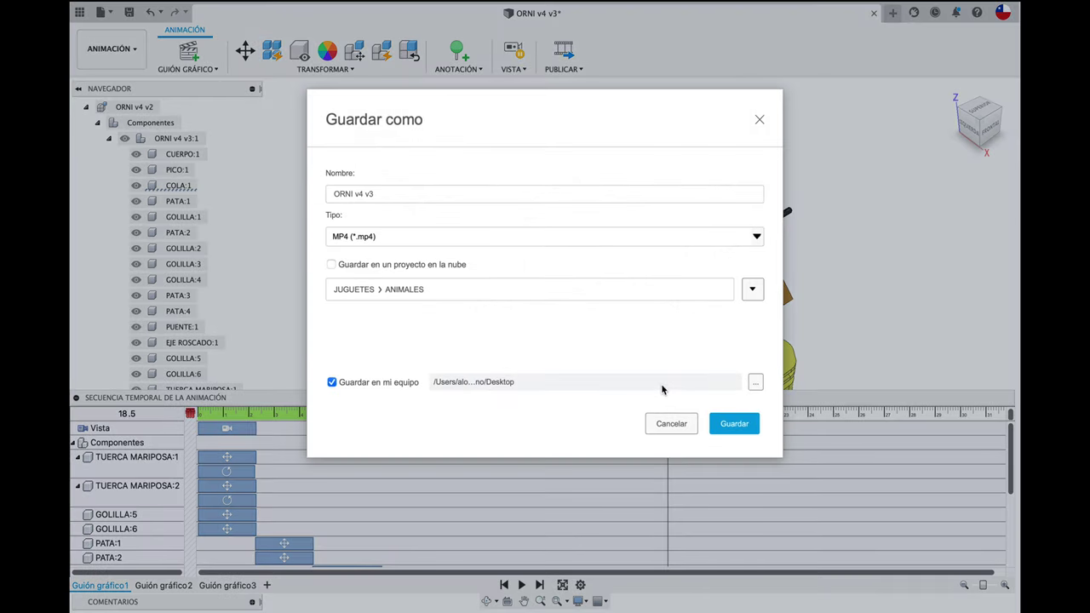
- Save the MP4 from the Guardar como dialog to publish the video
click(736, 427)
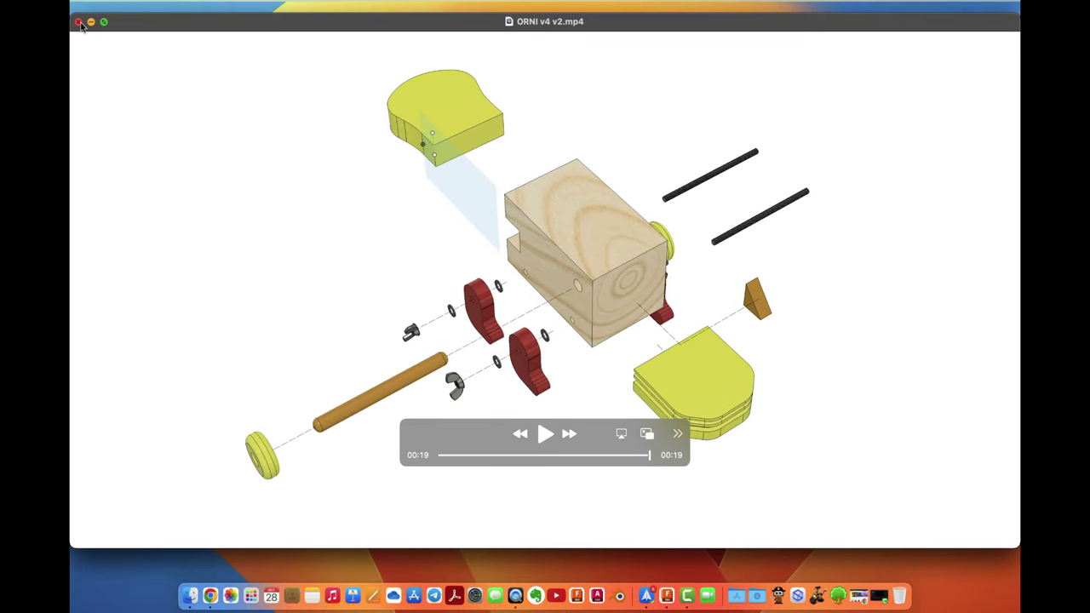
- Close the old clip and play ORNI v4 v3.mp4 from the desktop in QuickTime
click(76, 23)
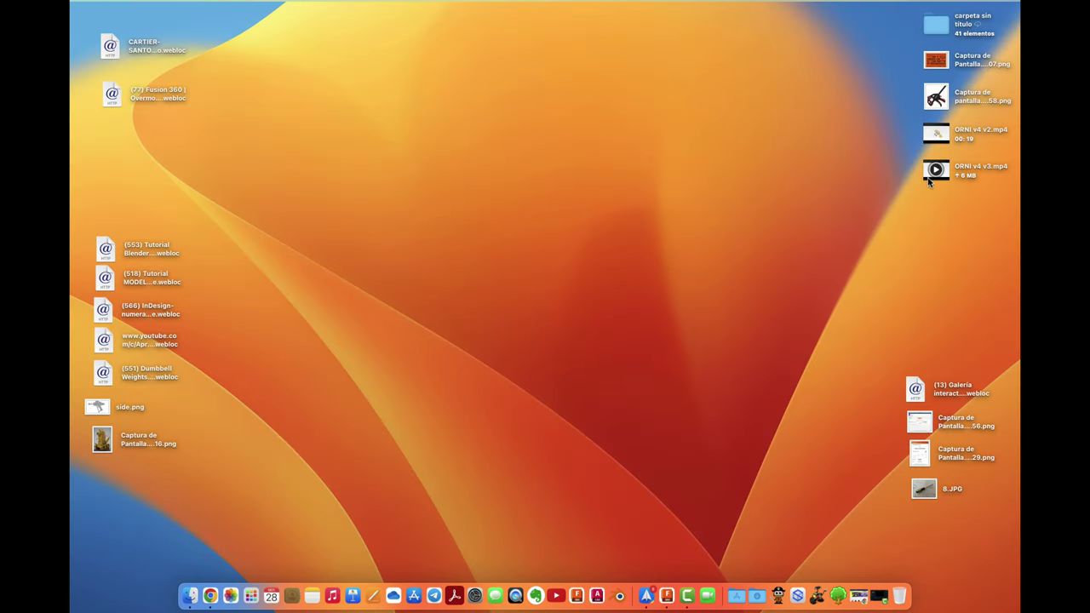
double_click(931, 175)
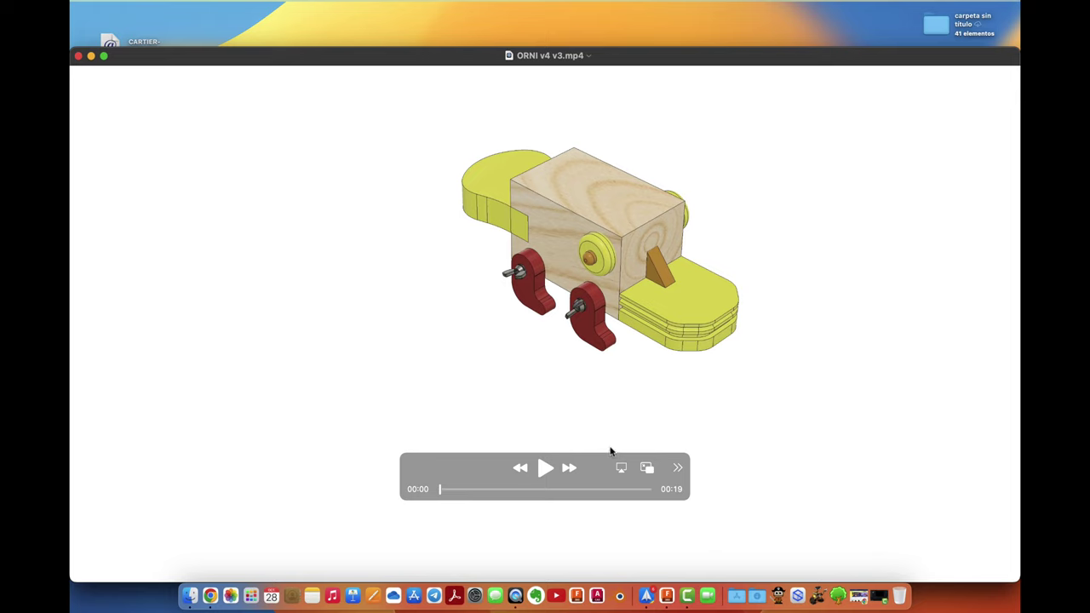
click(545, 470)
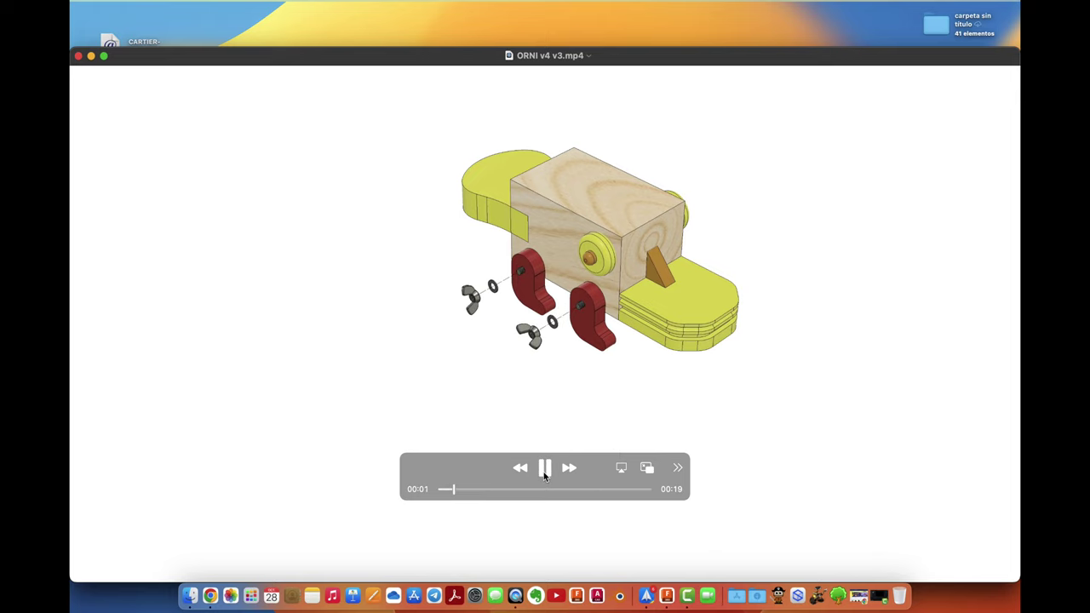
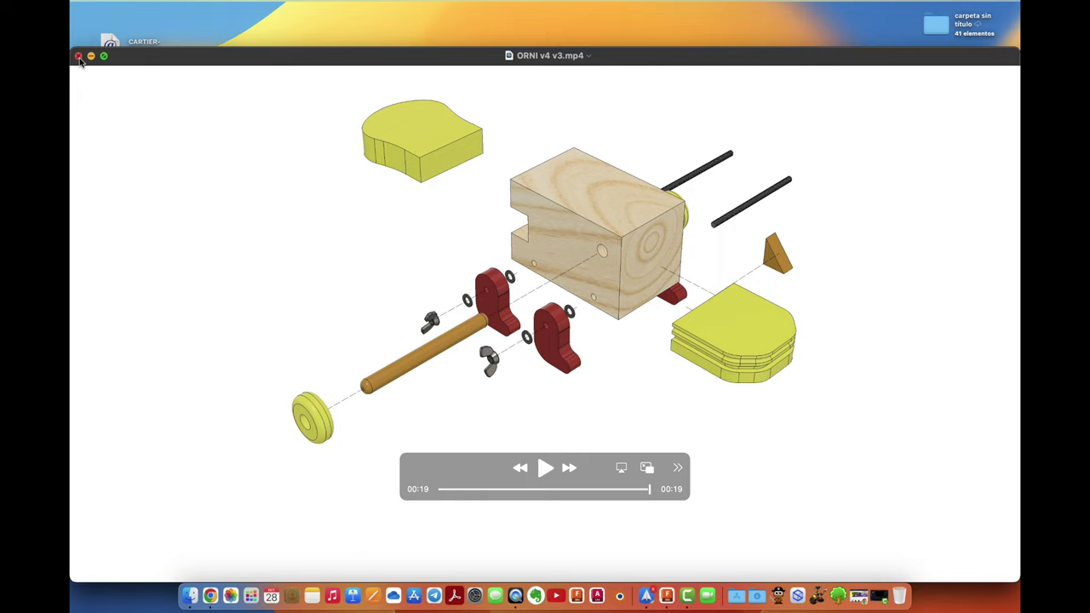
- Review the Guión gráfico2 and Guión gráfico3 exploded storyboards, then switch back to the Design workspace
key(ctrl+Right)
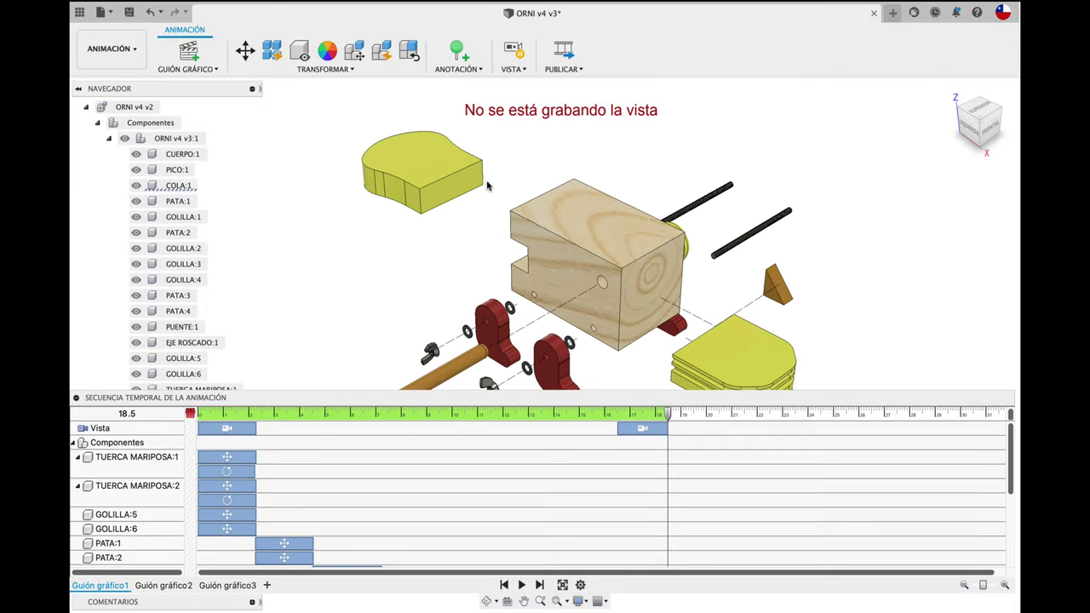
click(175, 586)
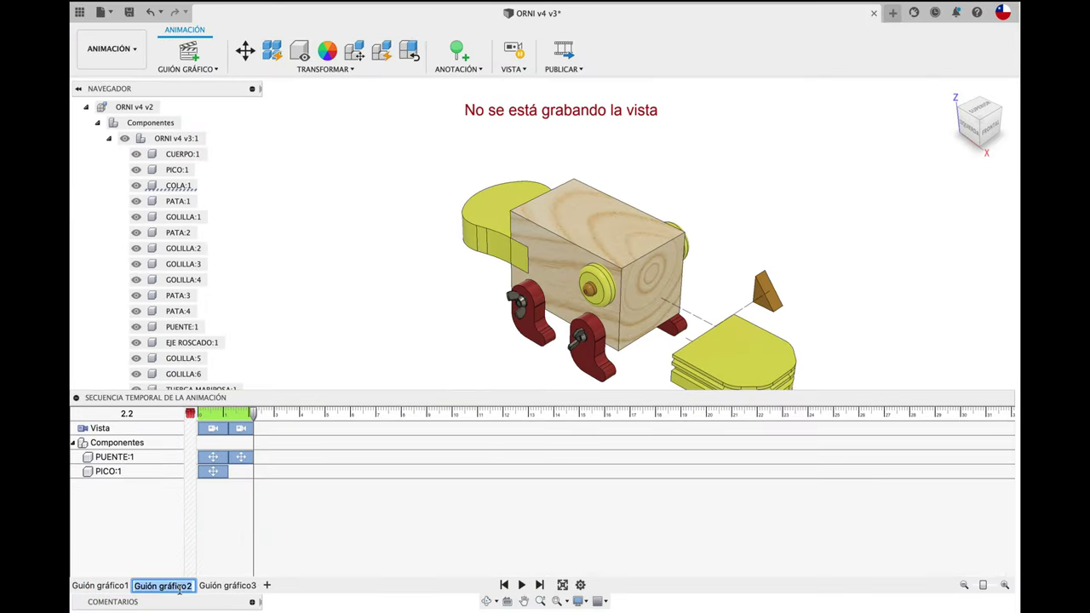
click(227, 588)
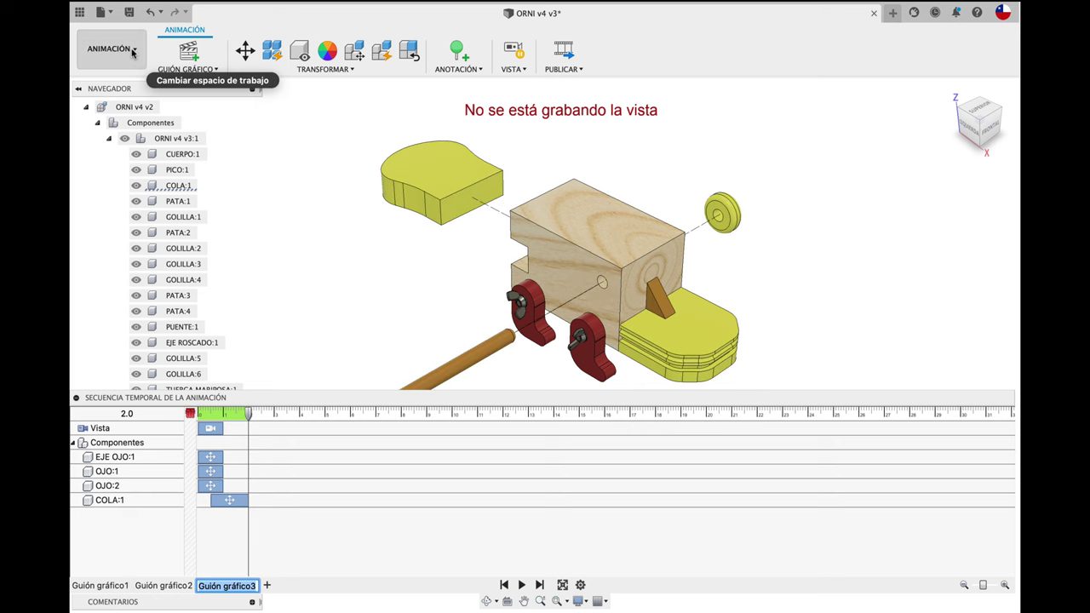
click(127, 51)
click(94, 80)
- Create a new drawing from the design on an A1 sheet, waiting out the not-responding warning
click(132, 59)
mouse_move(99, 219)
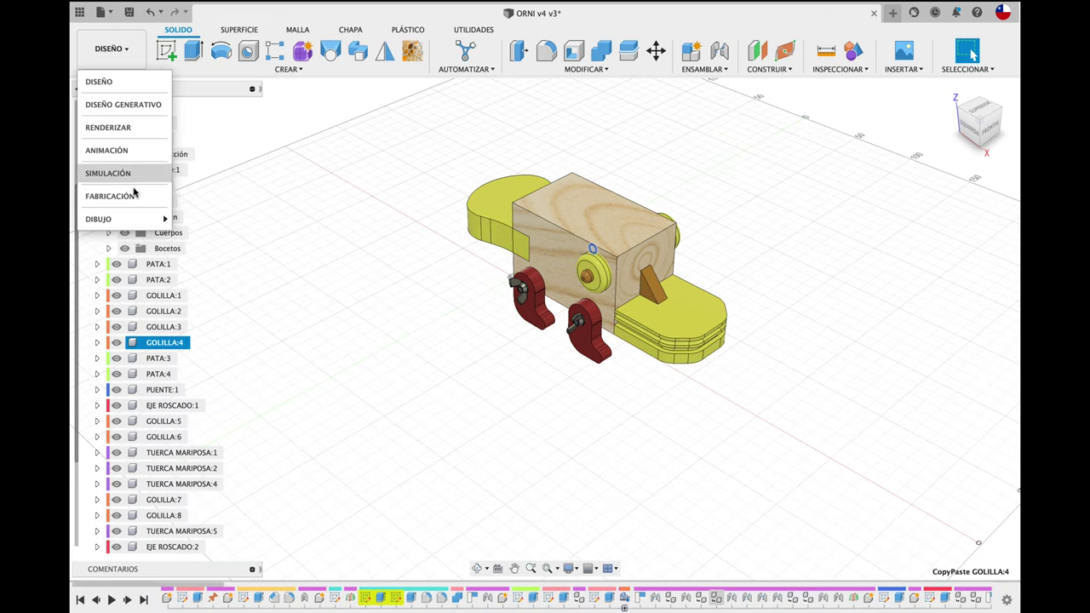
click(190, 221)
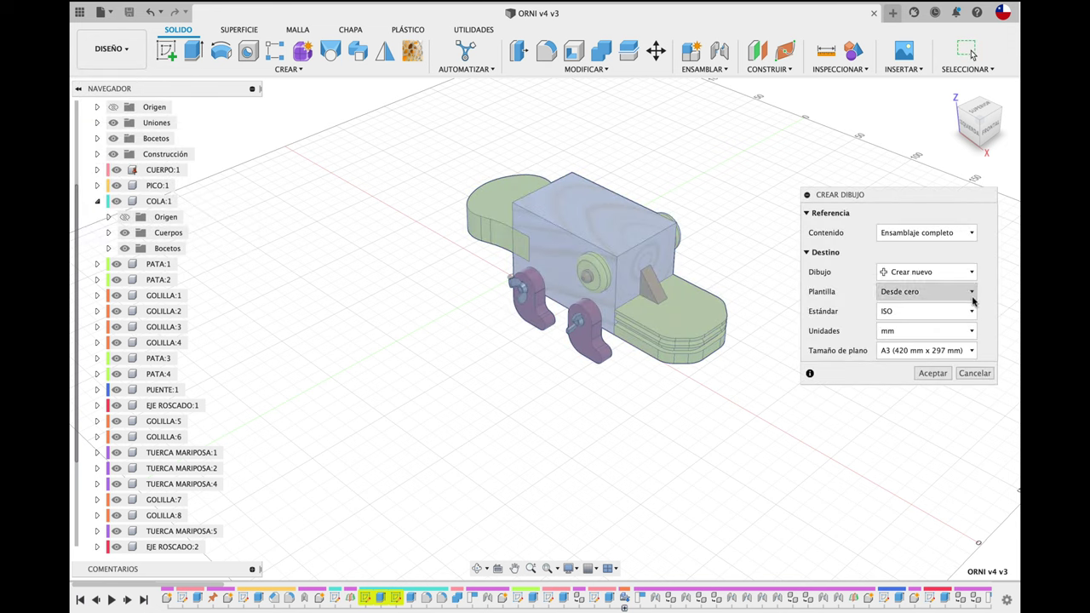
click(972, 351)
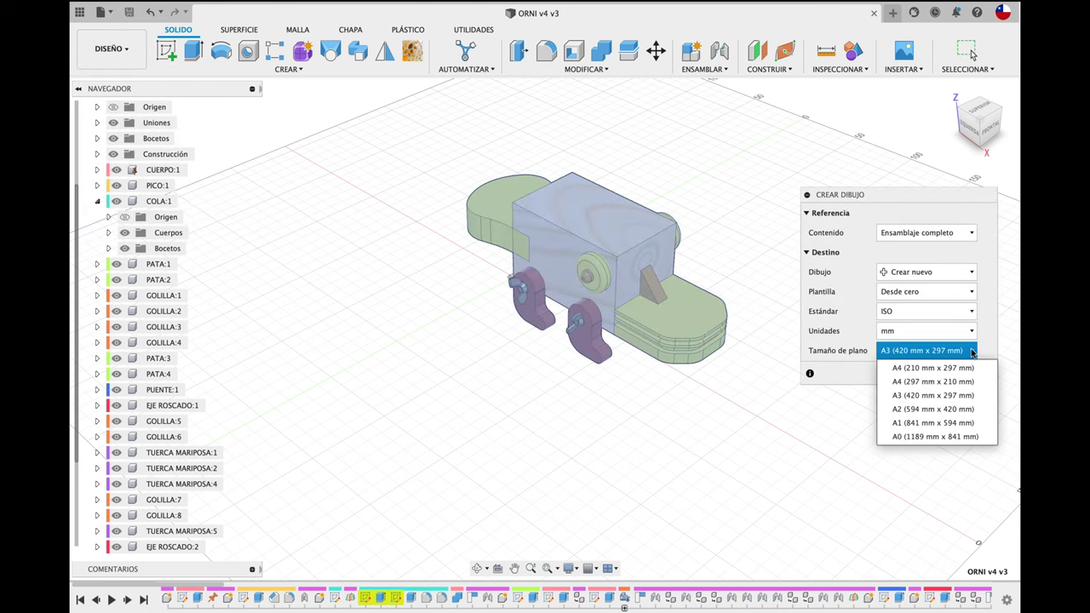
click(951, 423)
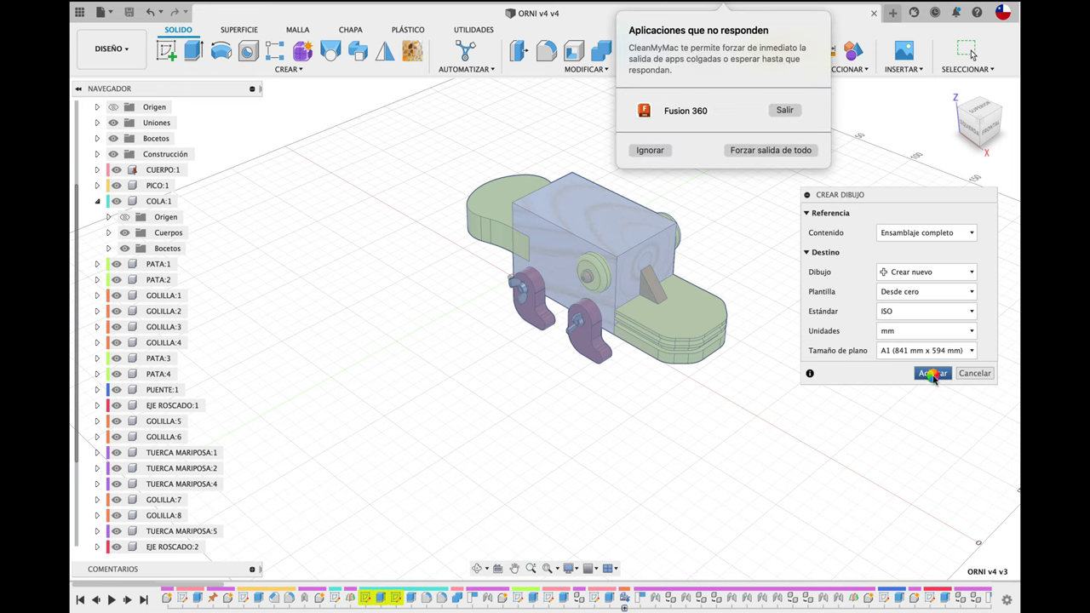
click(649, 151)
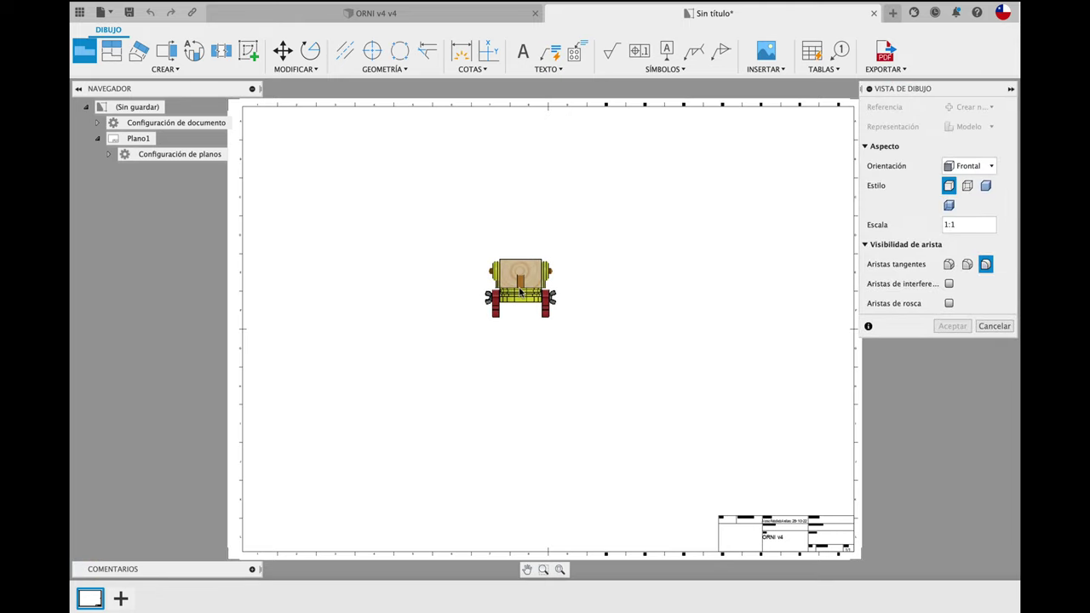
- Place a base view of Guión gráfico1 at the sheet's upper left with full-length tangent edges
key(Escape)
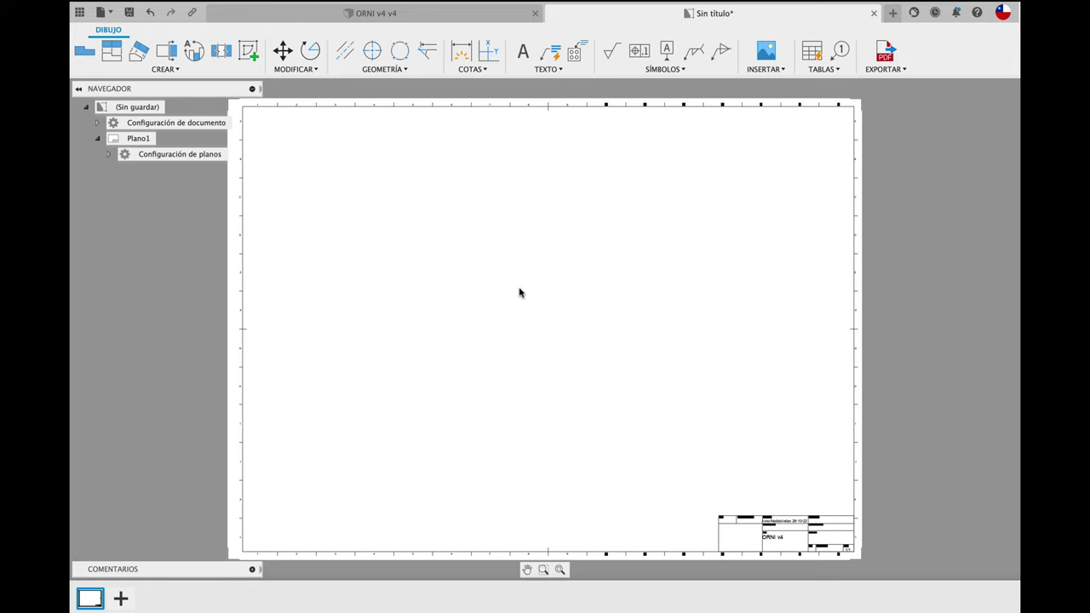
click(85, 51)
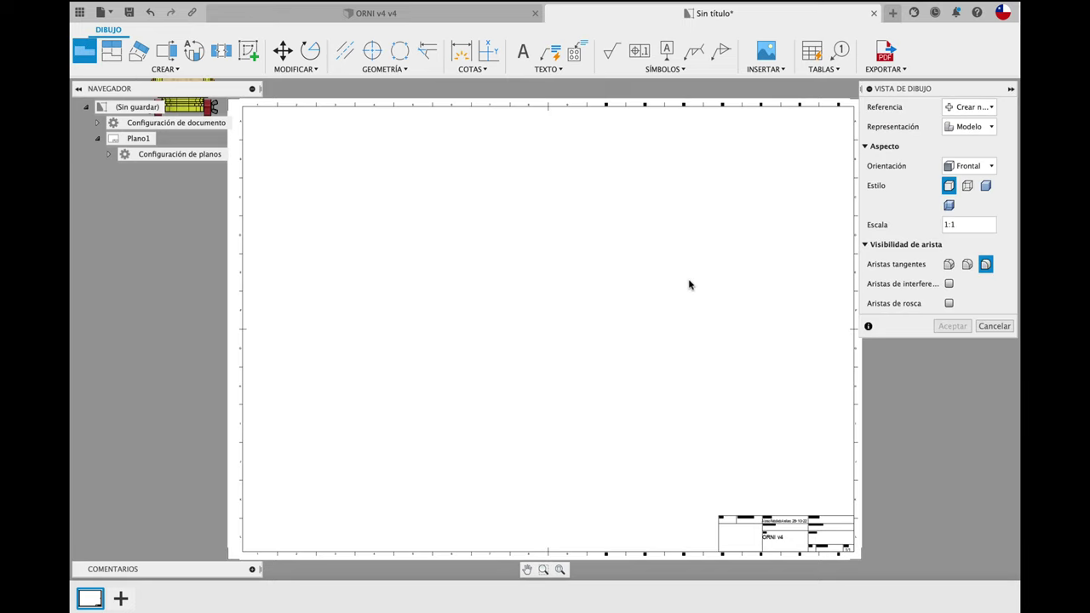
click(976, 126)
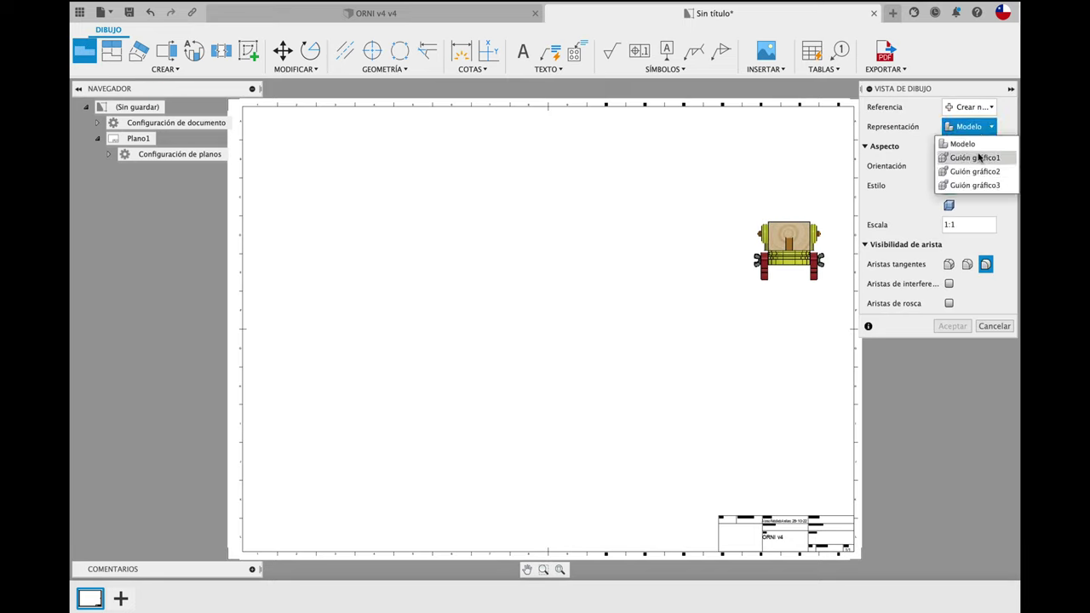
click(977, 158)
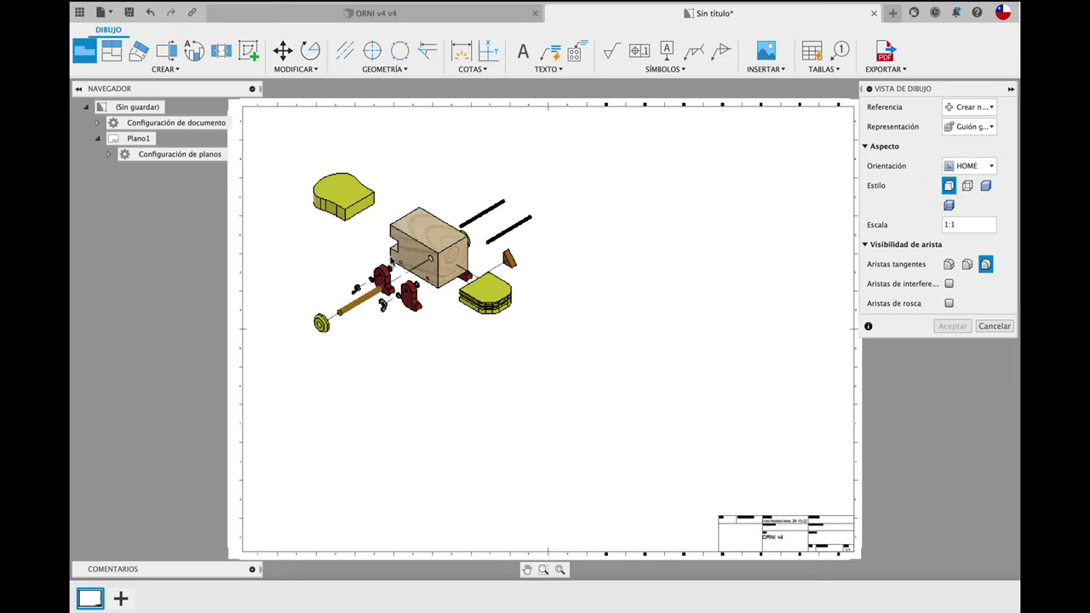
click(391, 256)
click(980, 229)
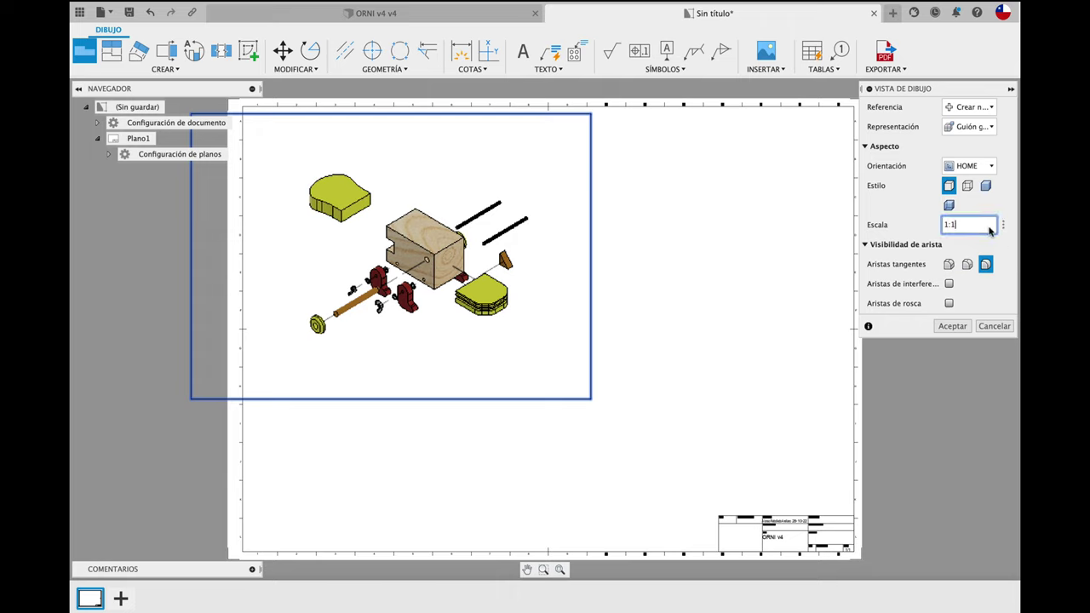
click(950, 265)
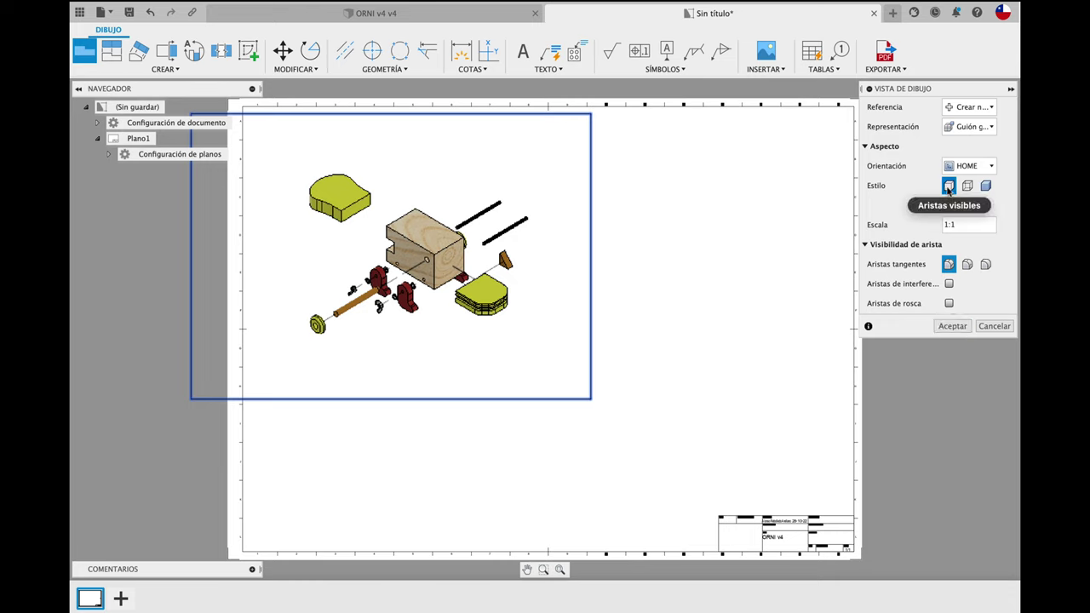
click(952, 326)
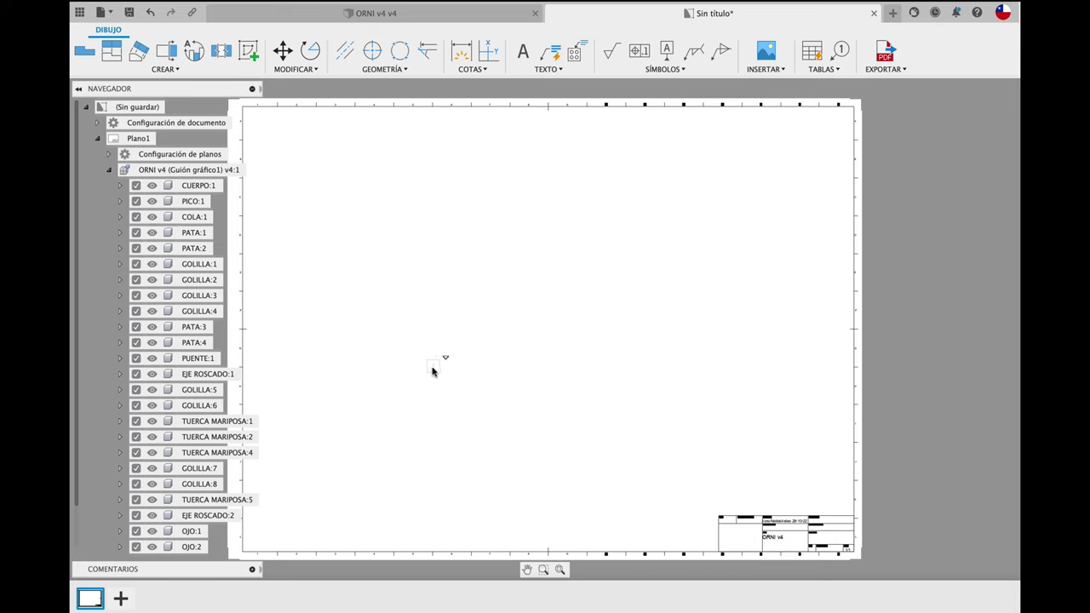
- Change the exploded view's scale to 2:1 in its view settings
scroll(426, 345, down, 2)
scroll(425, 345, up, 3)
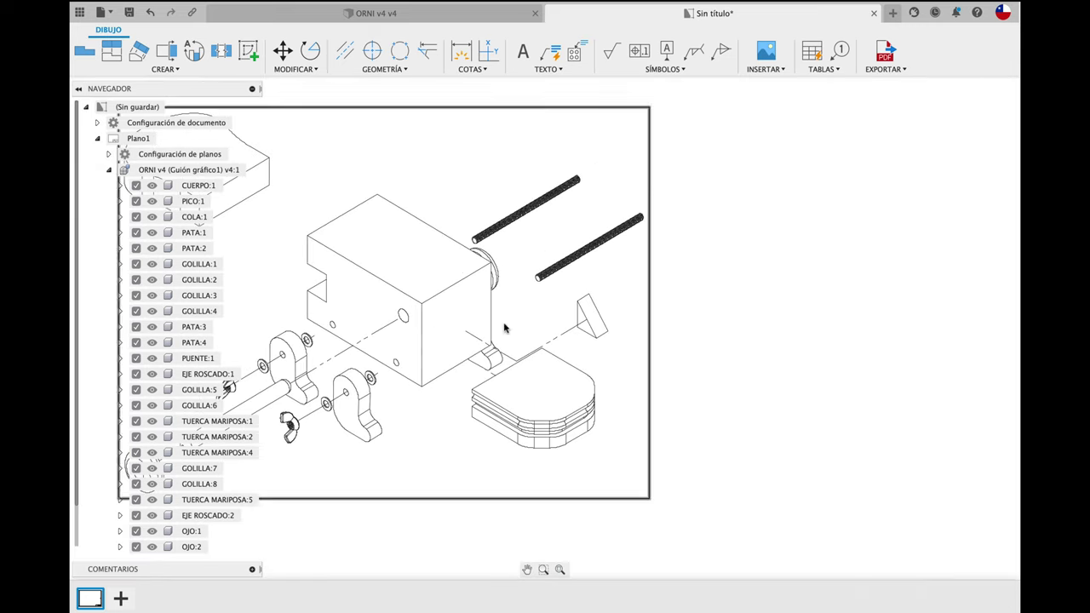
scroll(537, 315, up, 3)
scroll(547, 313, up, 2)
scroll(547, 314, down, 3)
scroll(548, 313, down, 2)
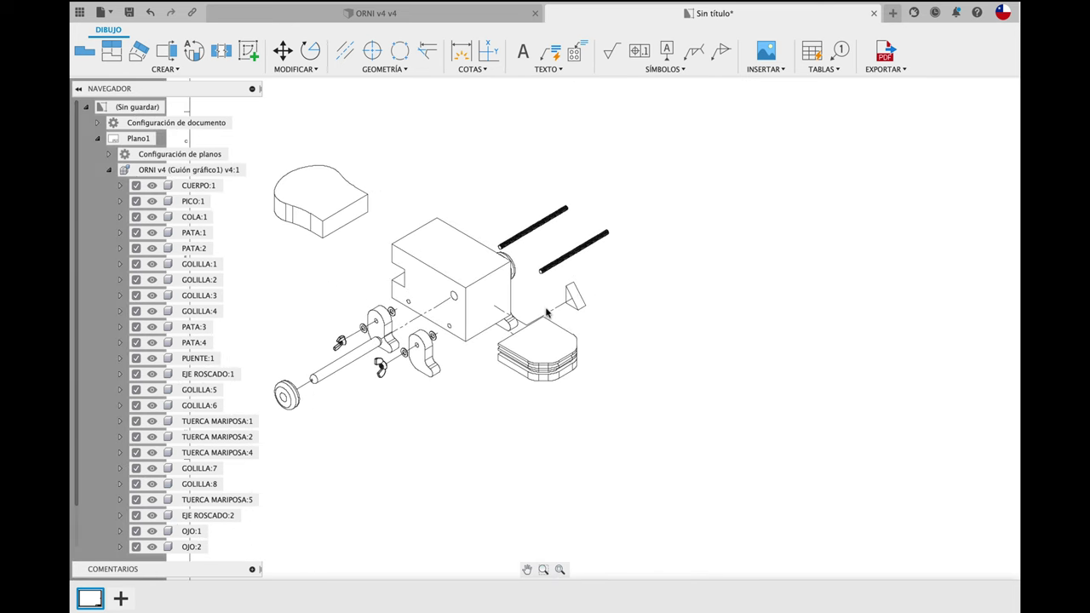
scroll(375, 343, up, 3)
scroll(375, 343, down, 2)
scroll(375, 343, down, 3)
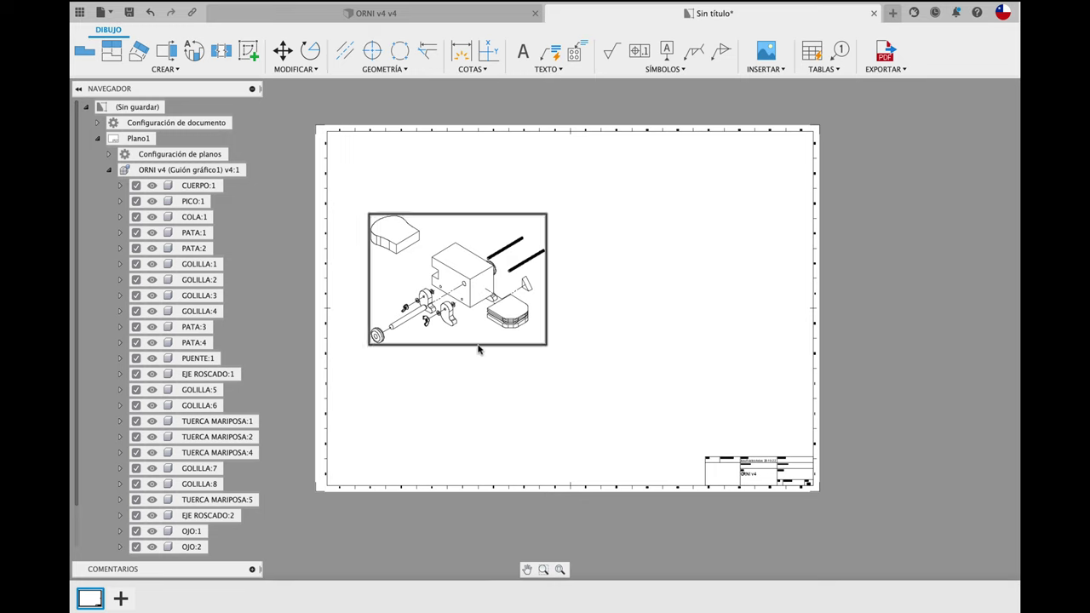
double_click(479, 345)
click(971, 185)
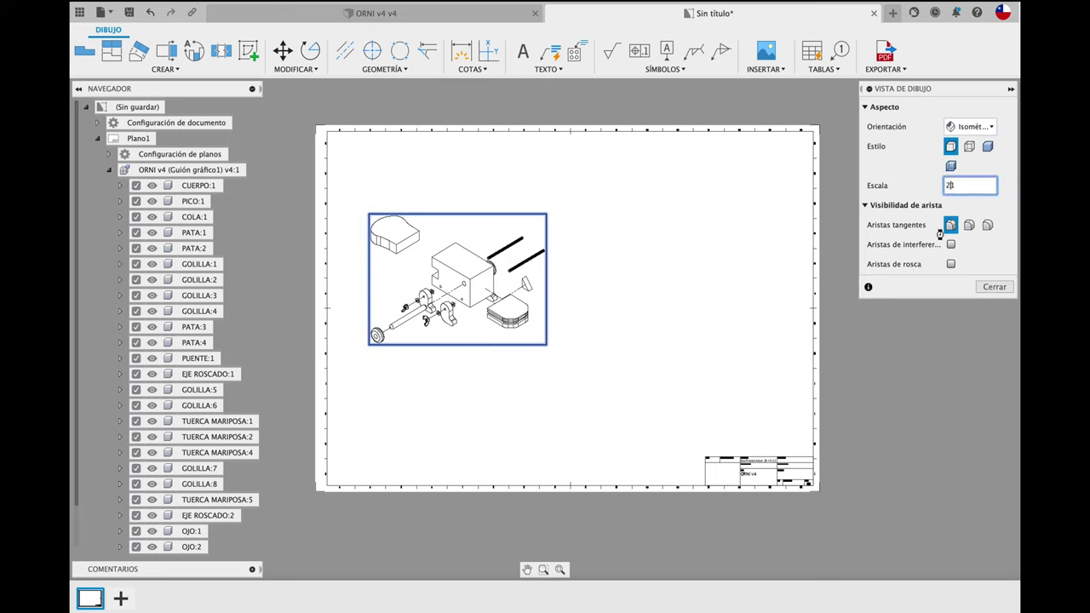
text(:1)
key(Return)
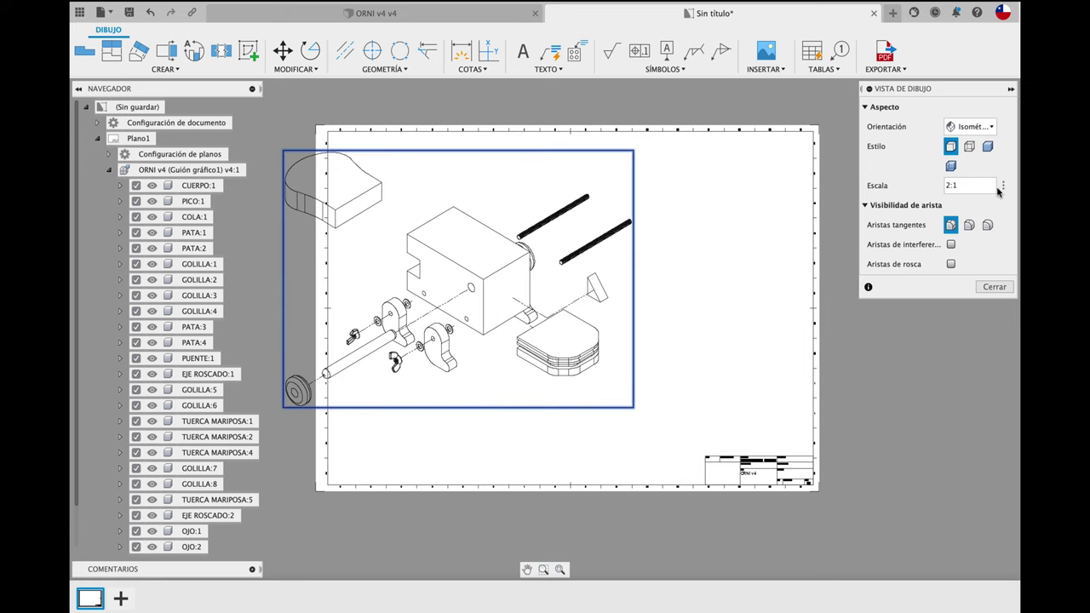
- Set the view back to 1:1, show interference and thread edges, and move it up-right
click(999, 186)
click(999, 207)
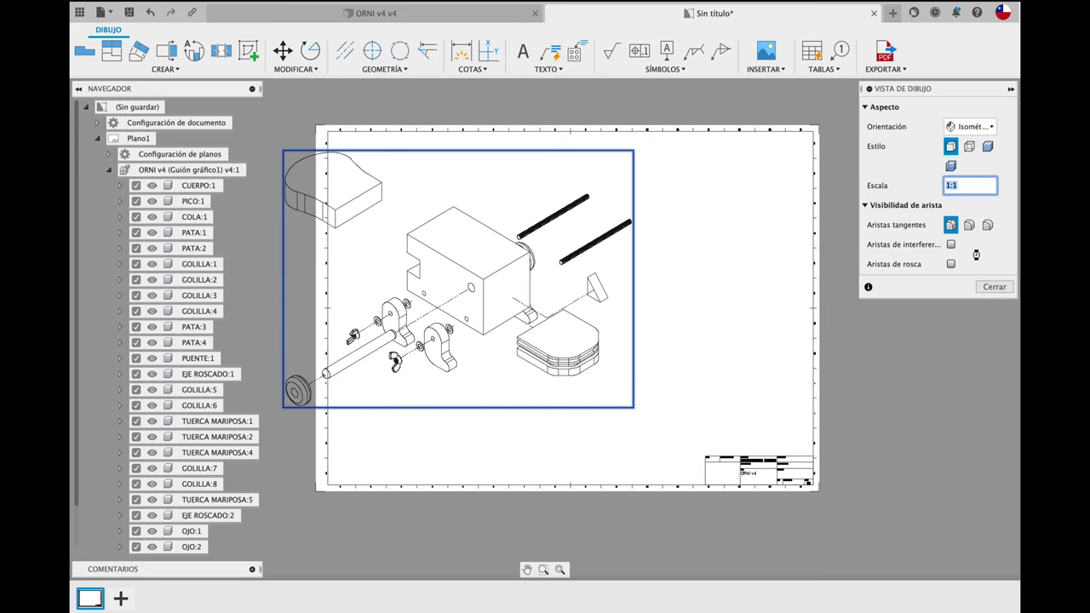
click(951, 264)
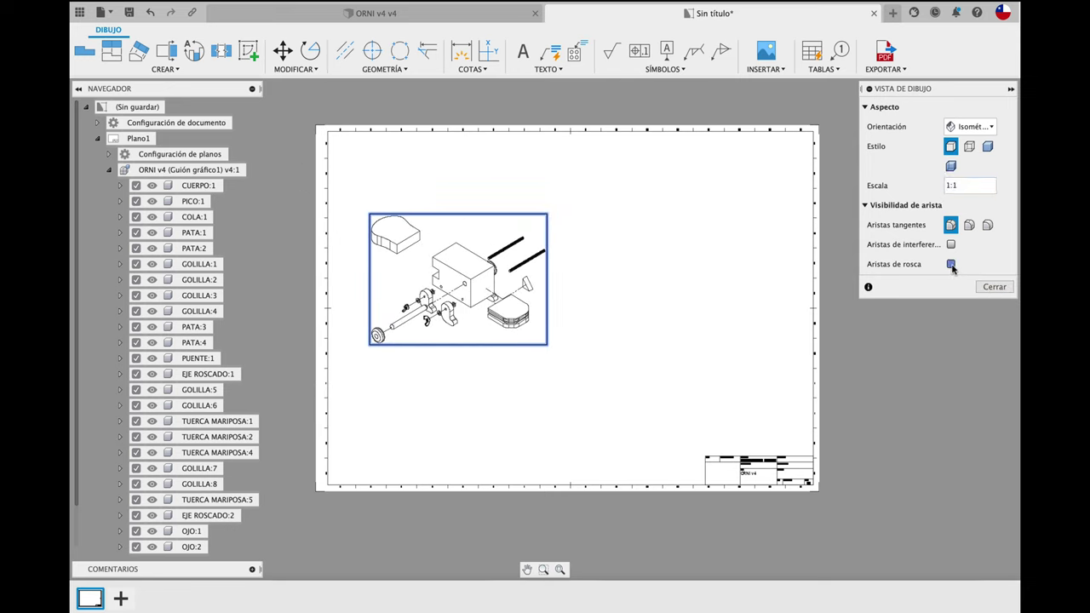
click(951, 244)
click(994, 287)
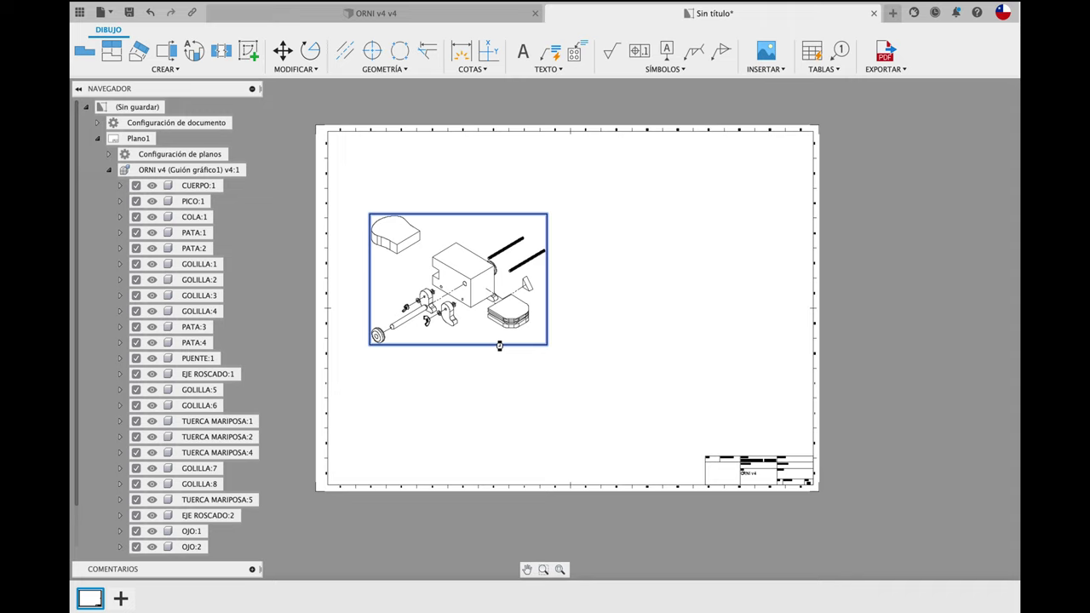
drag(489, 351, 488, 366)
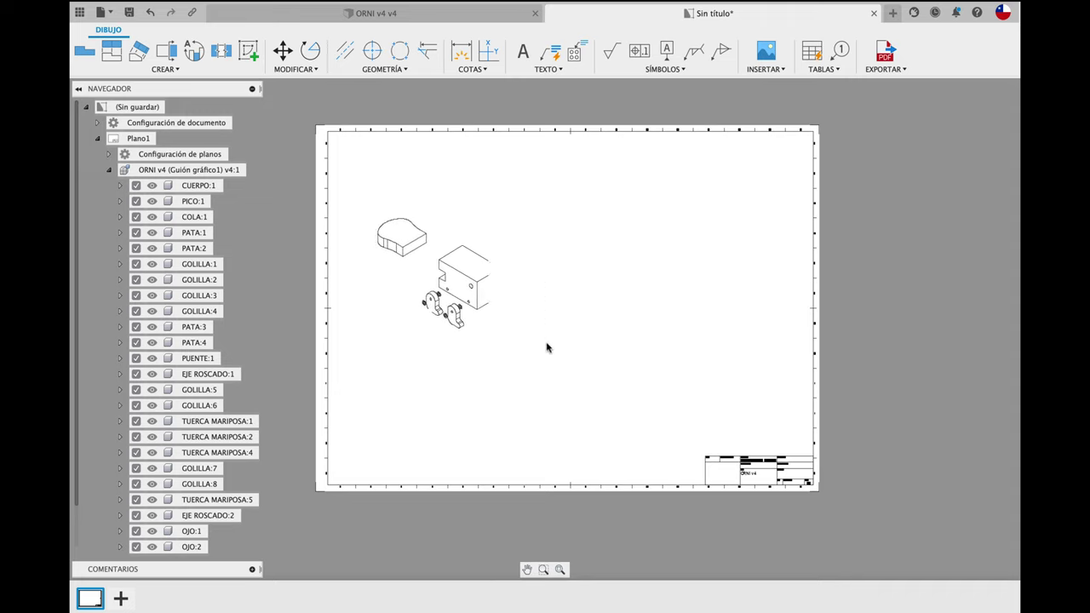
drag(547, 343, 652, 294)
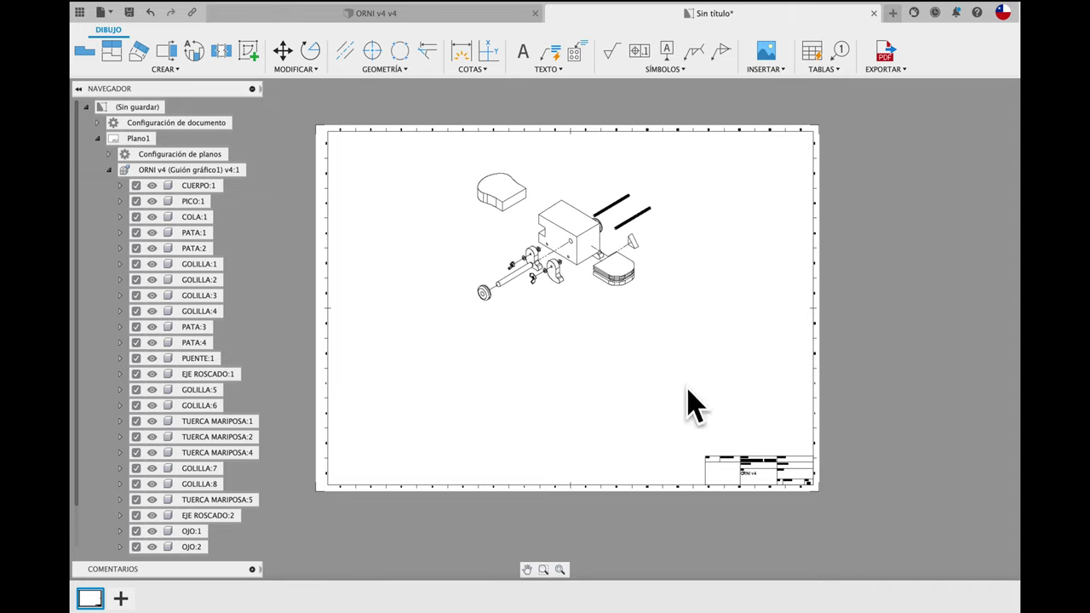
- Place a second-storyboard base view at lower left with tangent, interference and thread edges shown
click(86, 54)
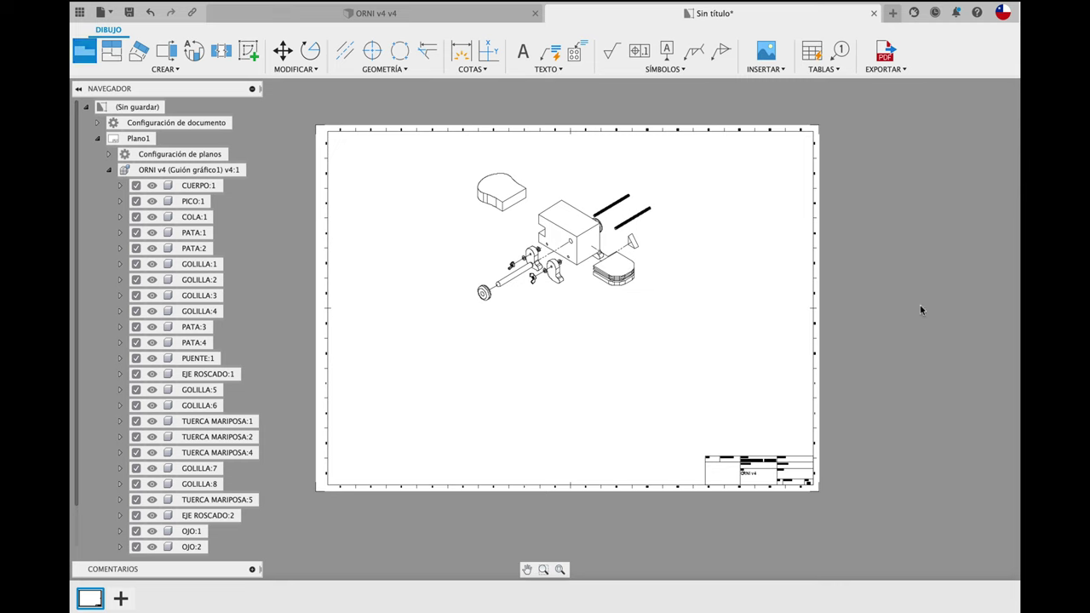
click(970, 127)
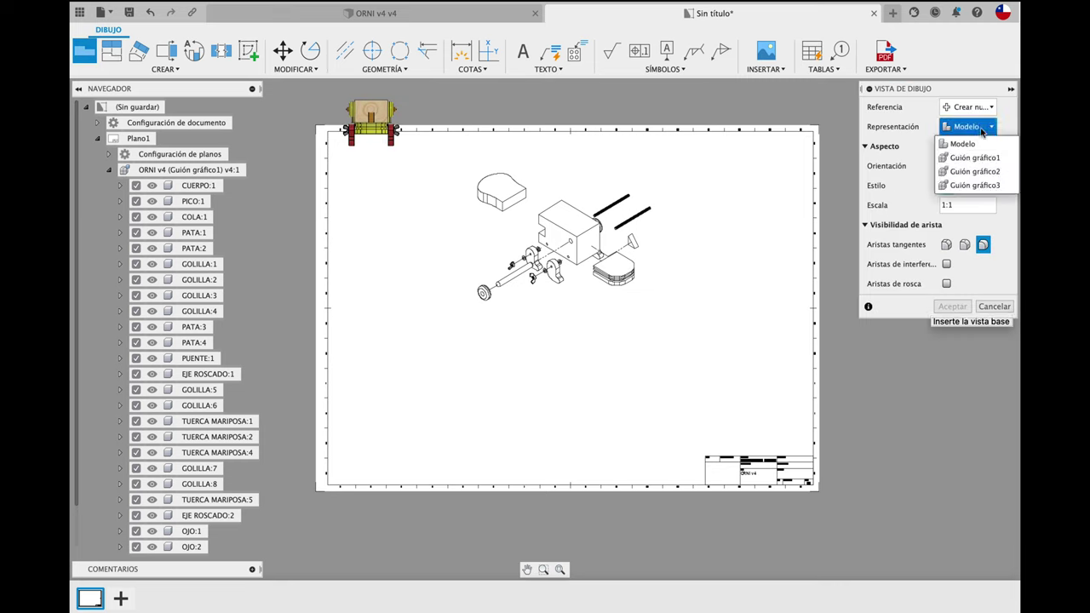
click(1009, 172)
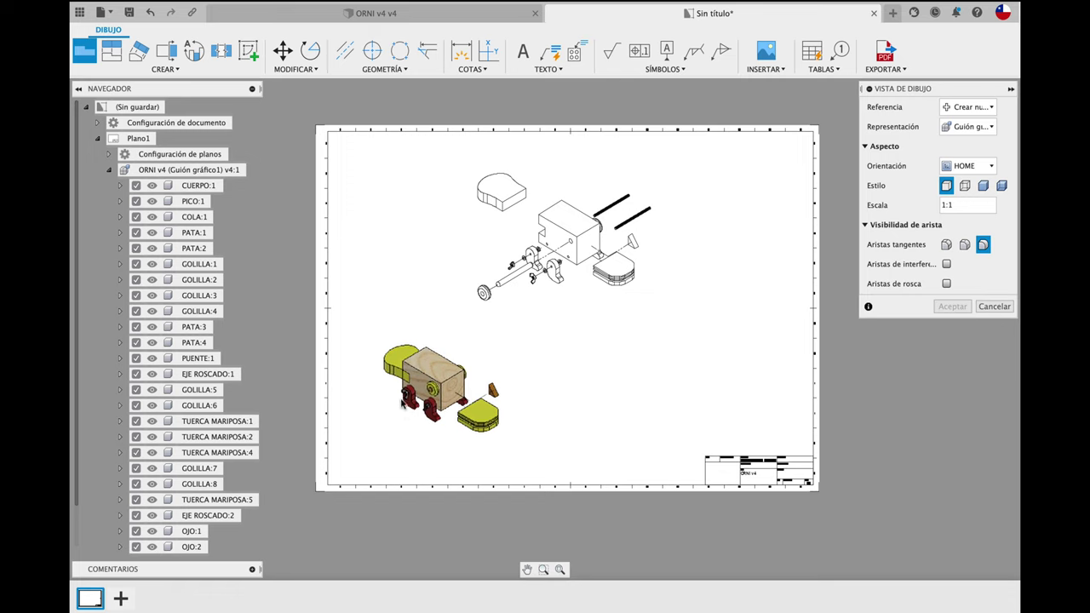
click(404, 406)
click(946, 244)
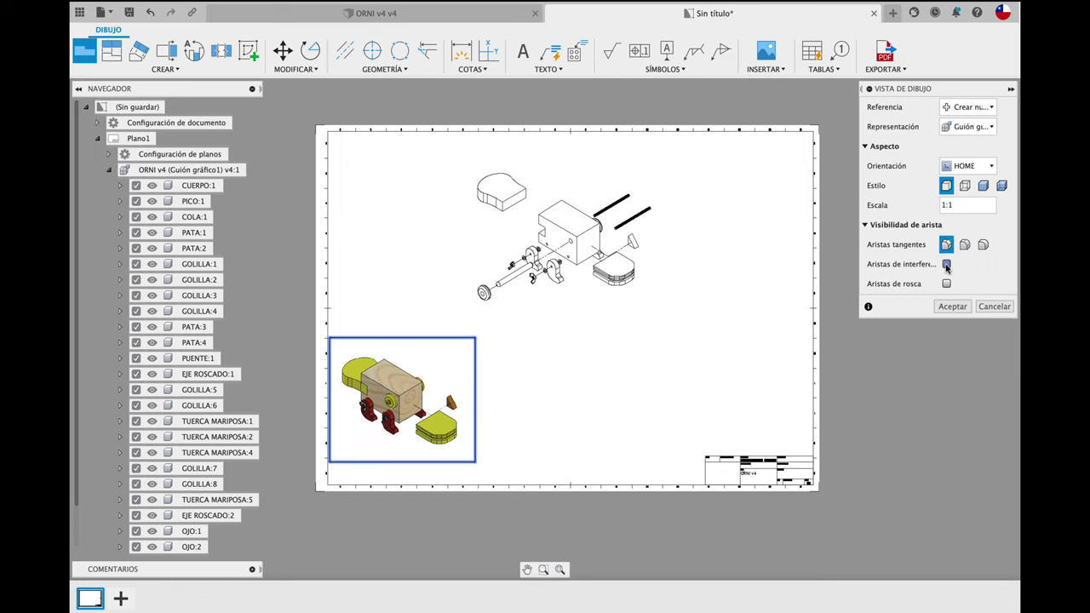
click(947, 264)
click(947, 284)
click(952, 306)
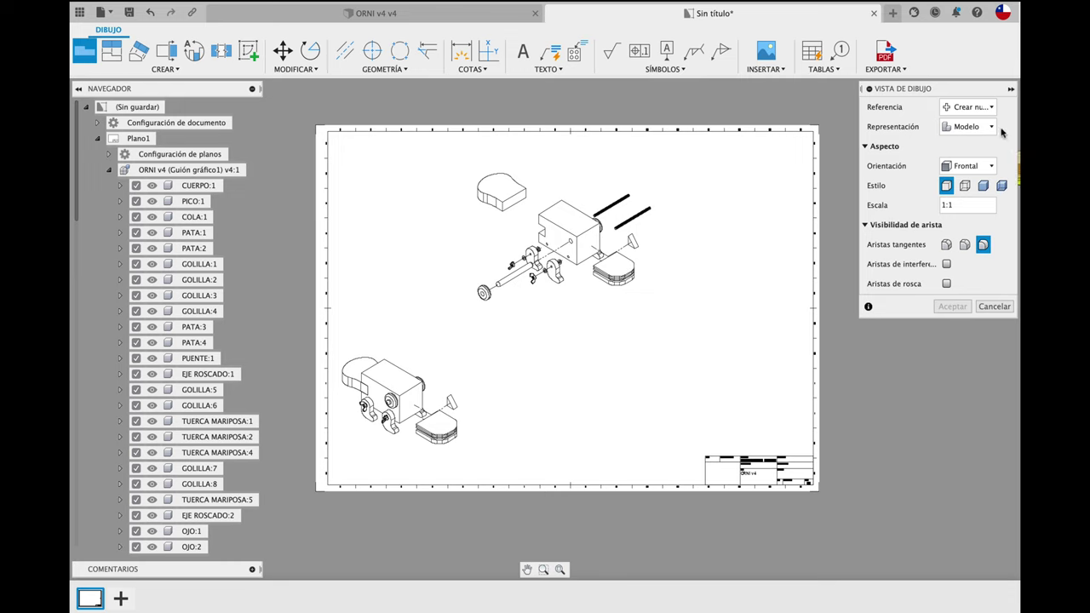
- Place another storyboard base view at the sheet's lower right with adjusted edge visibility
click(980, 126)
click(975, 194)
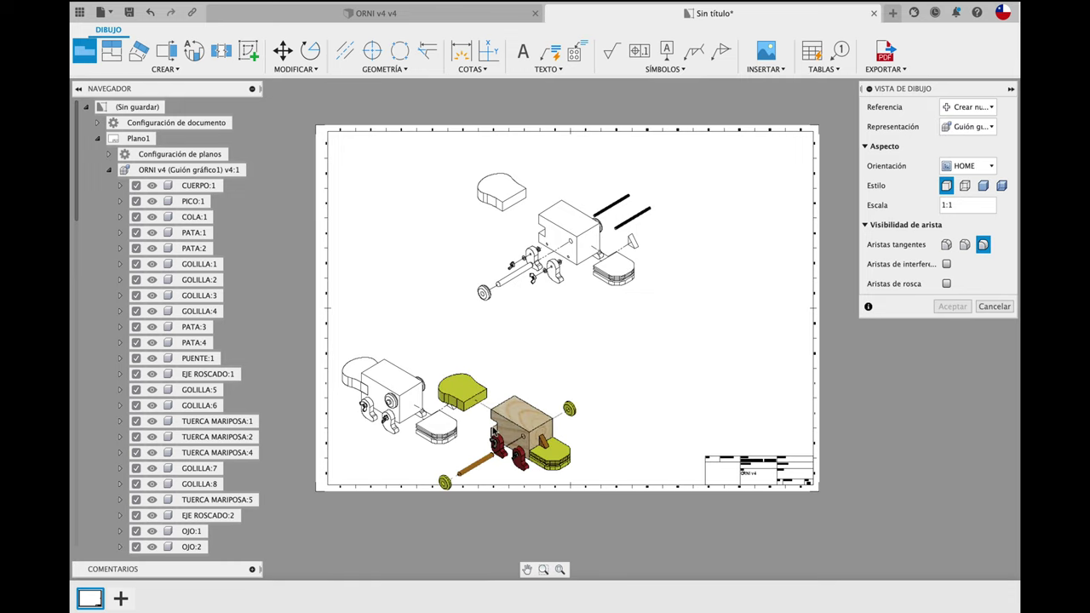
click(545, 400)
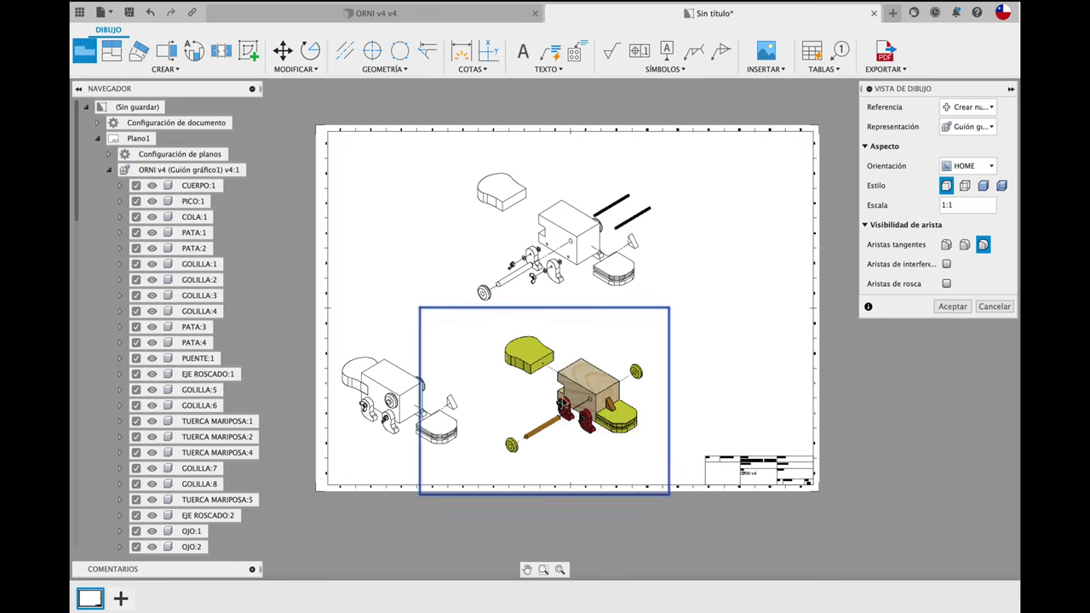
click(947, 245)
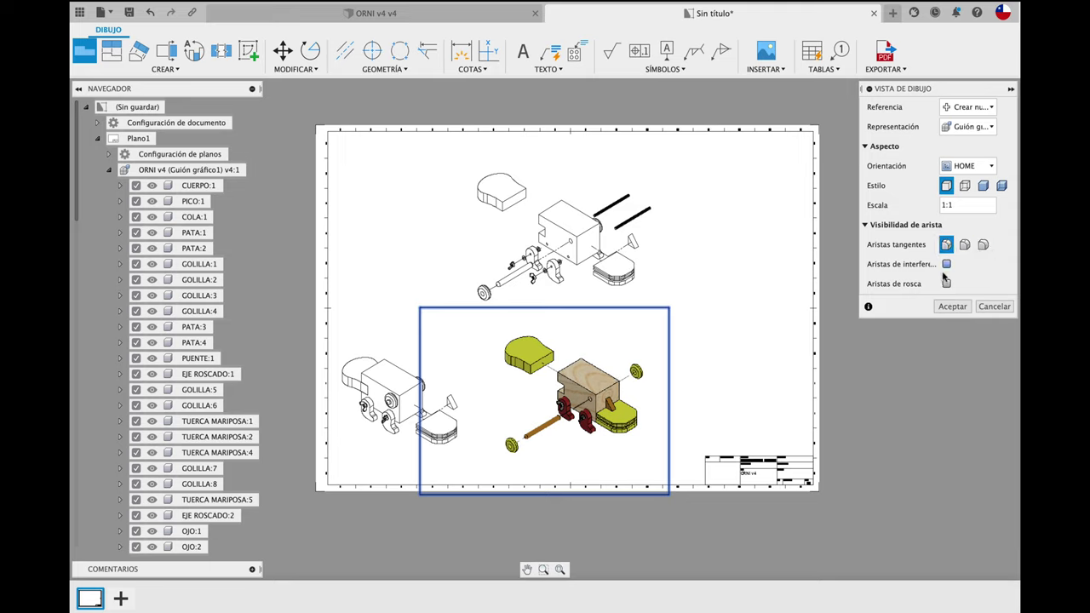
click(946, 264)
click(952, 307)
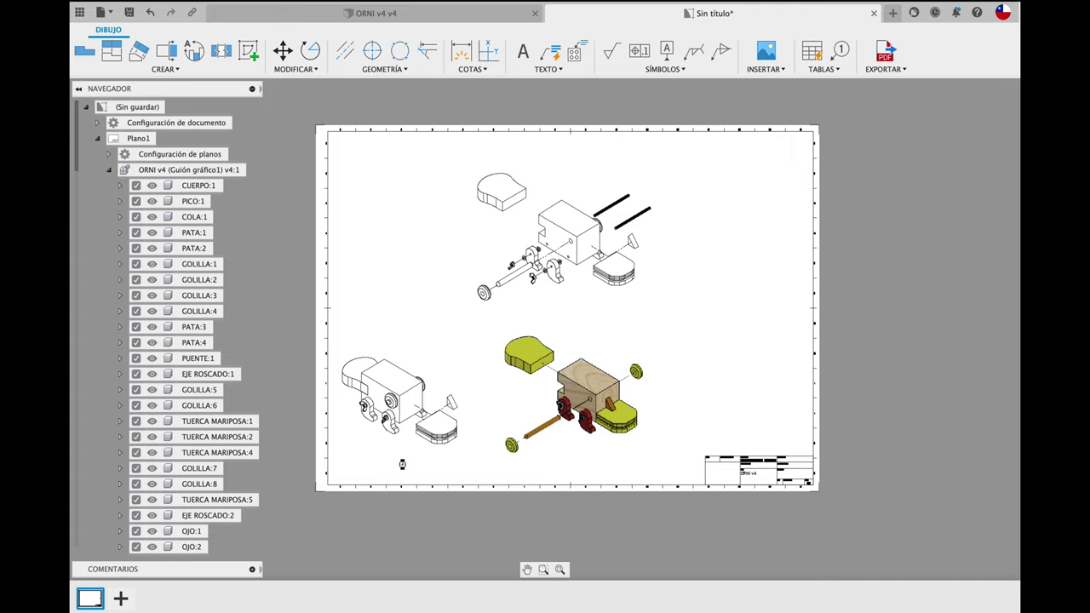
- Shift the lower-left view right and reposition the lower-right and top exploded views
scroll(399, 463, down, 3)
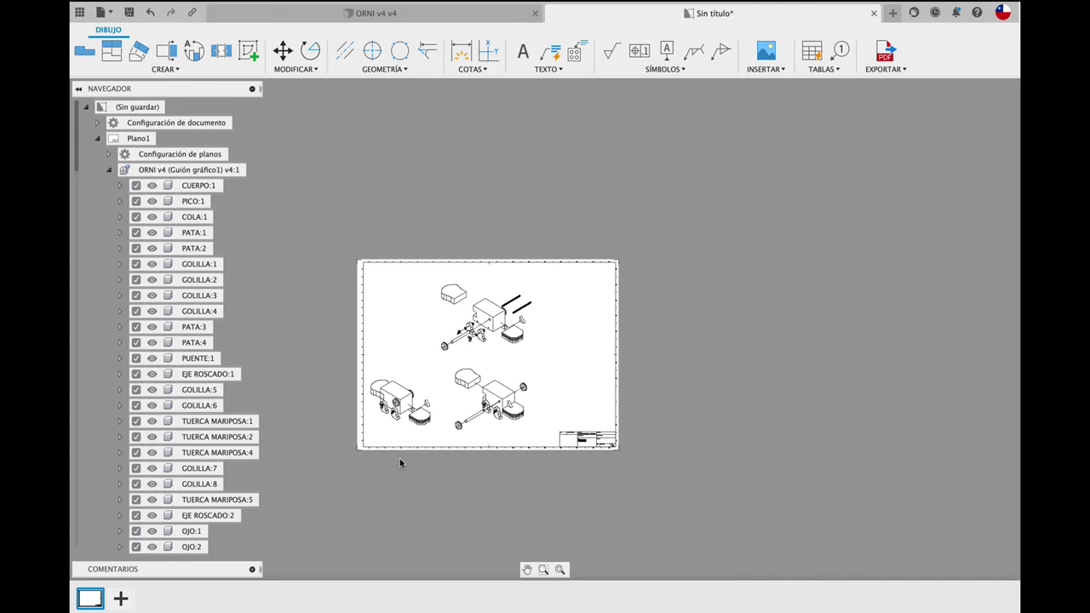
scroll(400, 460, up, 5)
drag(431, 459, 454, 461)
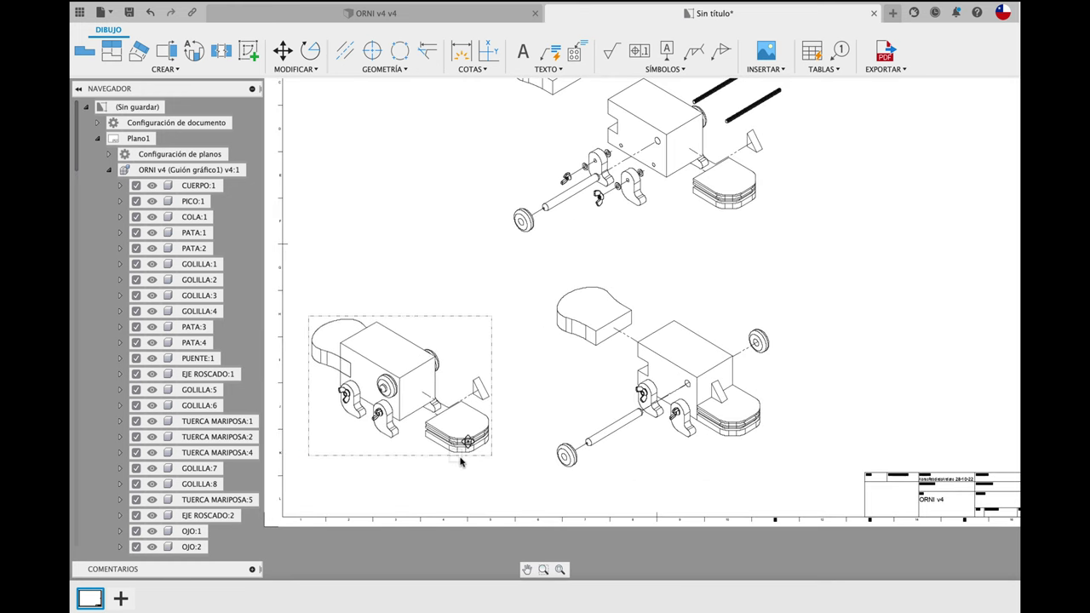
click(707, 462)
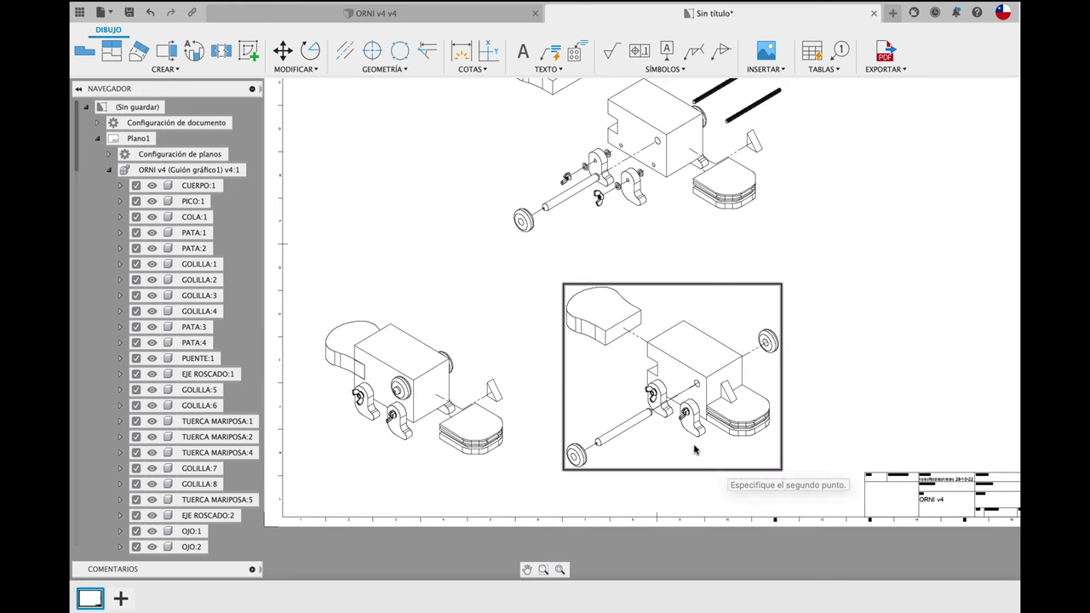
scroll(595, 330, up, 2)
scroll(618, 300, down, 2)
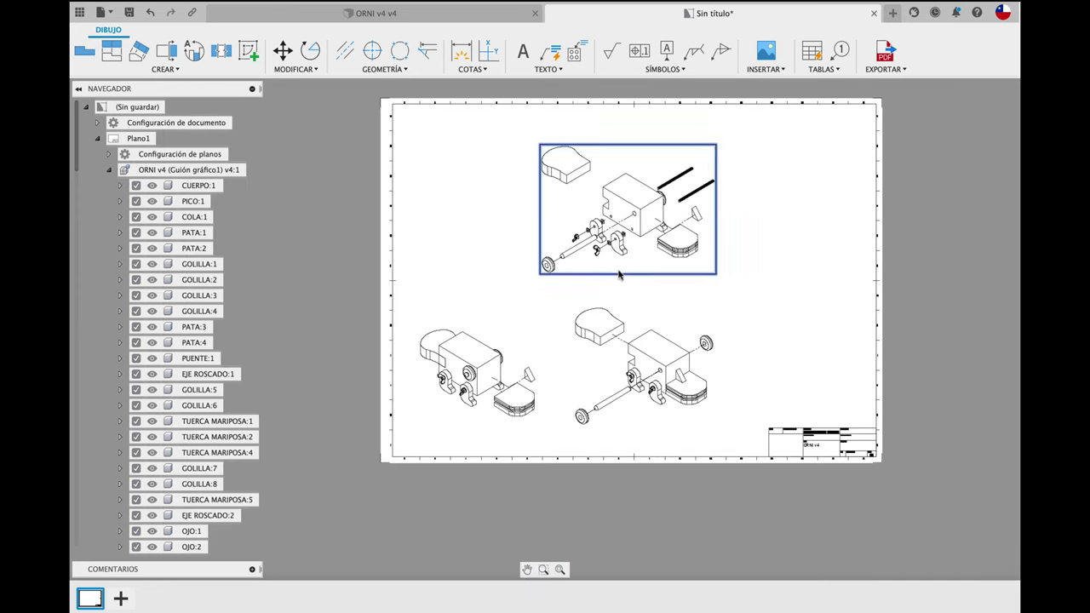
drag(618, 275, 536, 267)
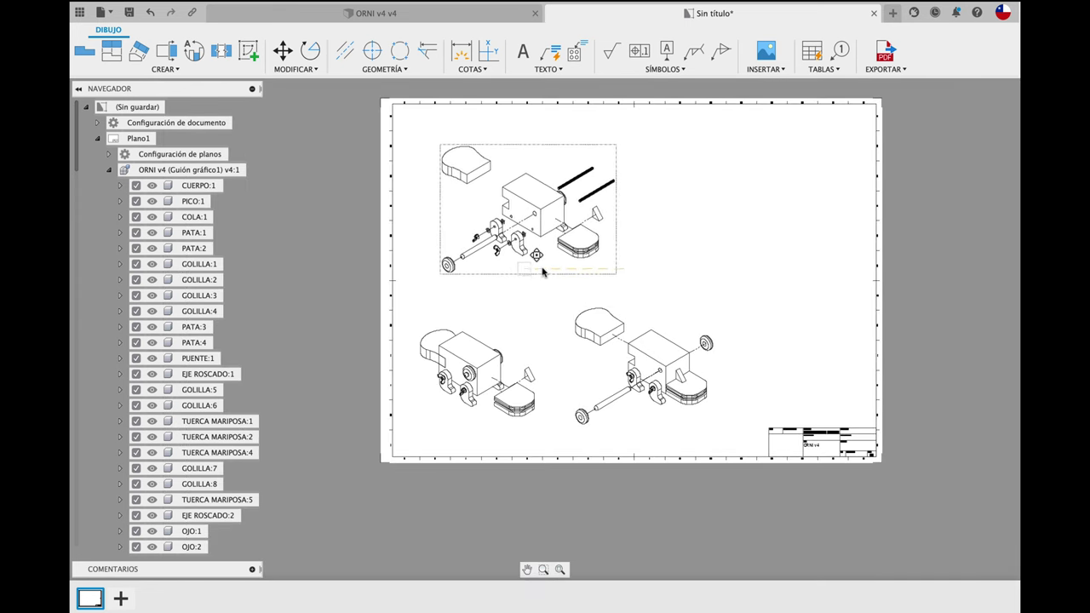
click(584, 269)
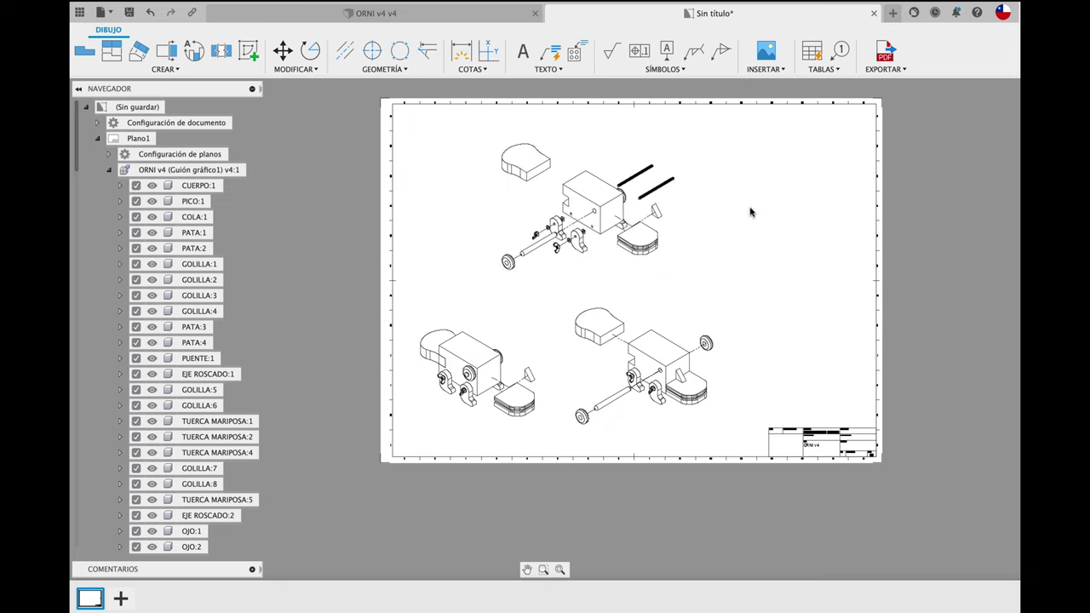
- Insert a Todos los niveles parts list for the top view at the sheet's top-right corner
click(833, 71)
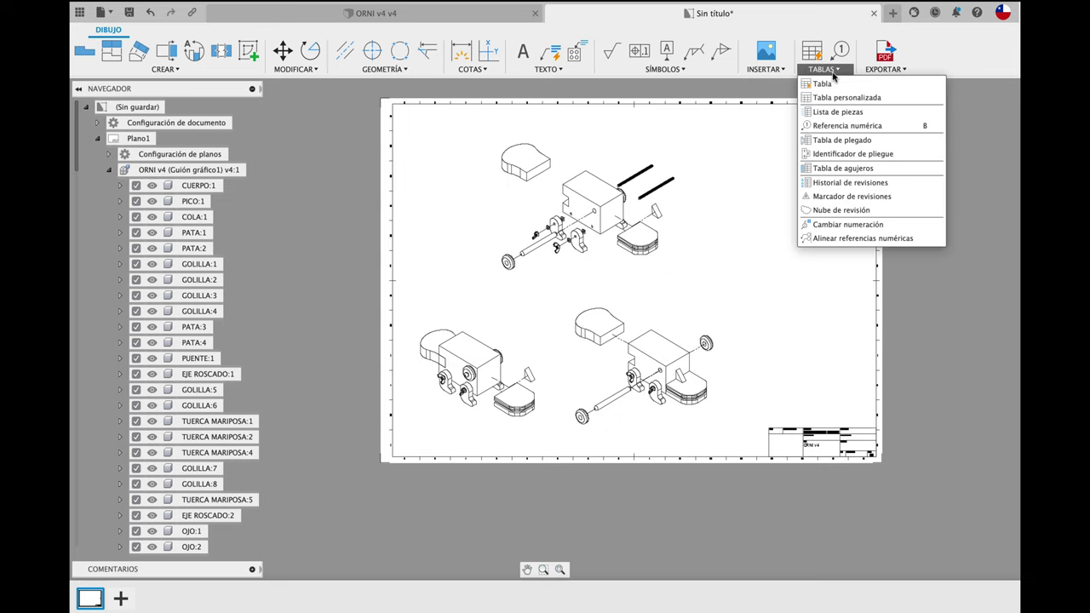
click(834, 112)
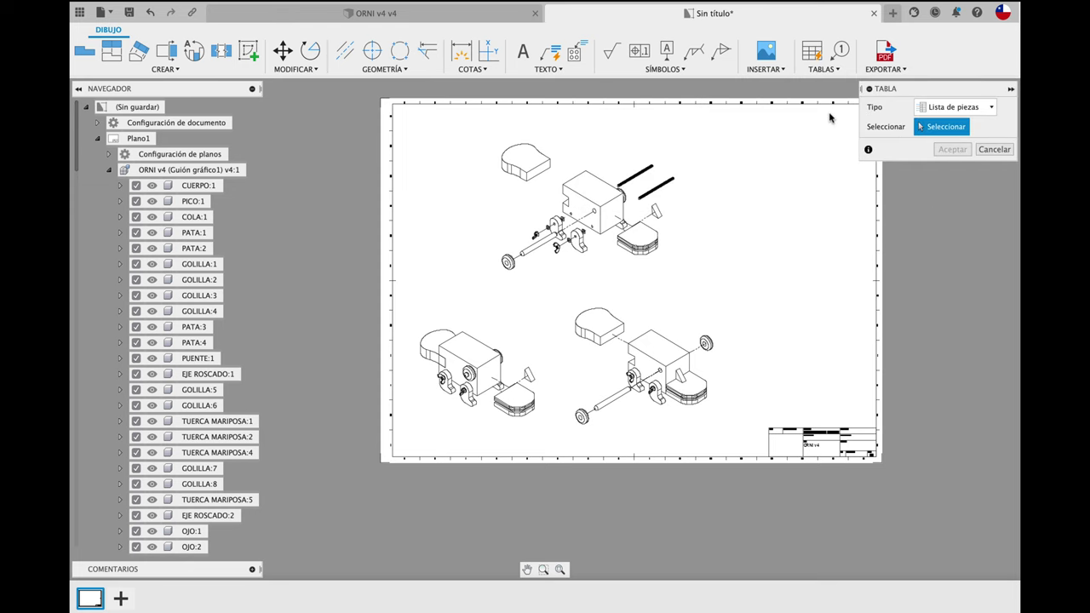
click(654, 198)
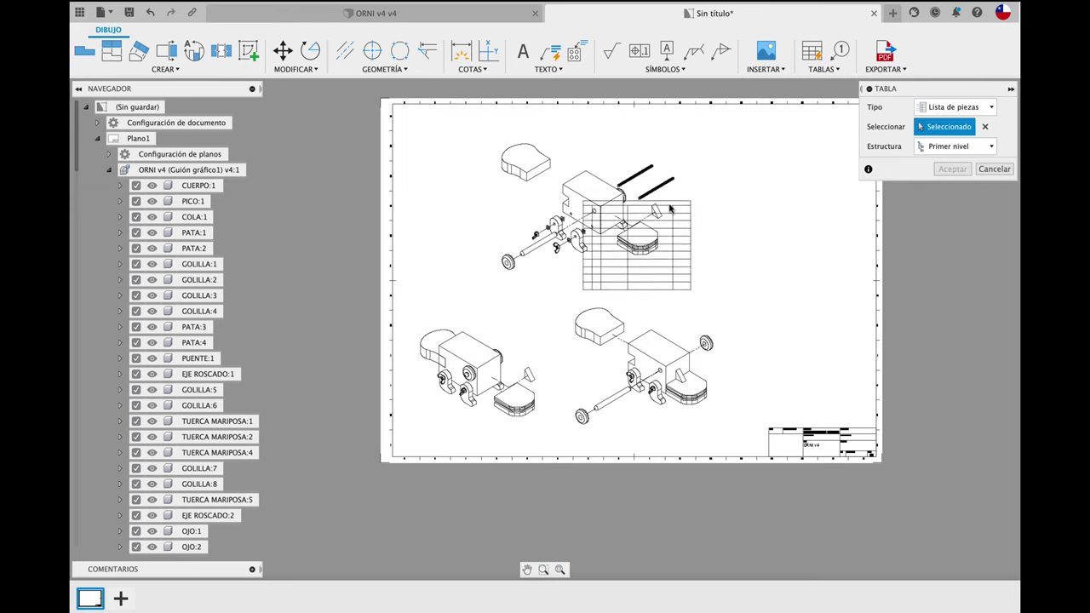
scroll(647, 204, up, 3)
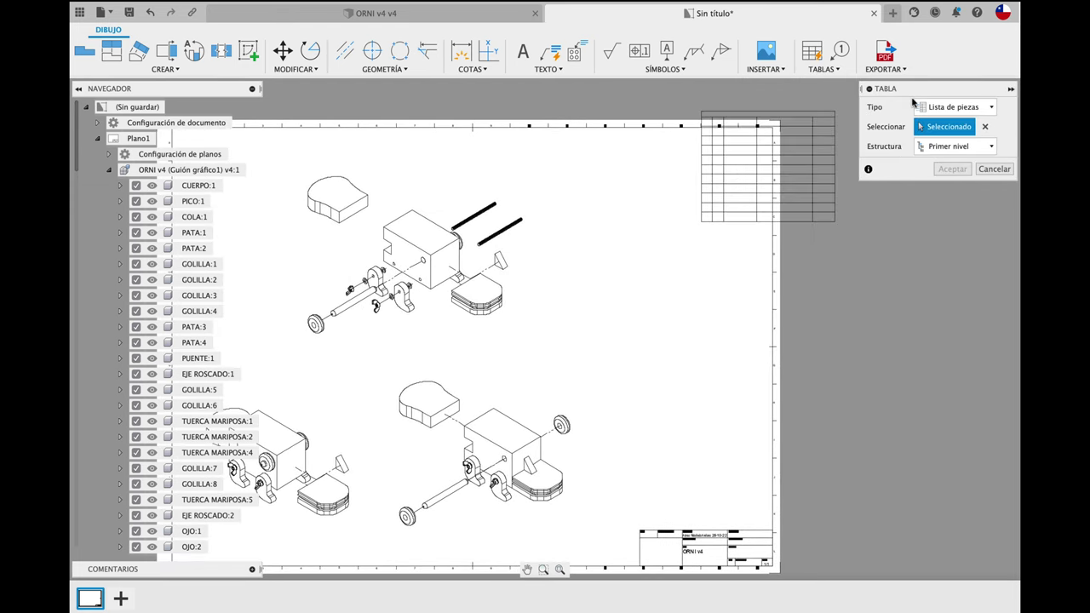
click(968, 107)
click(954, 151)
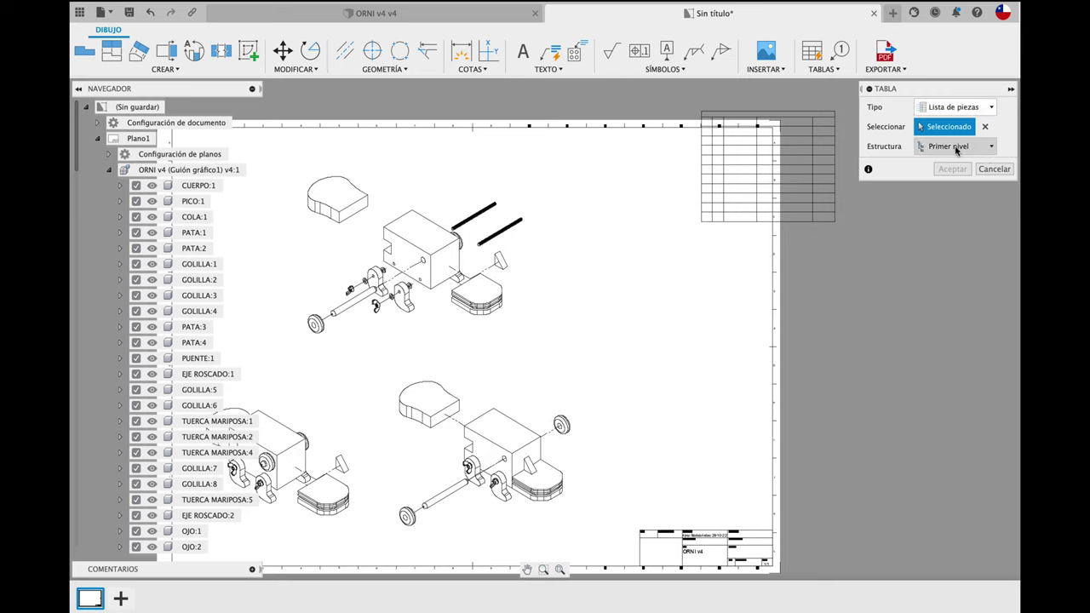
click(958, 146)
click(967, 178)
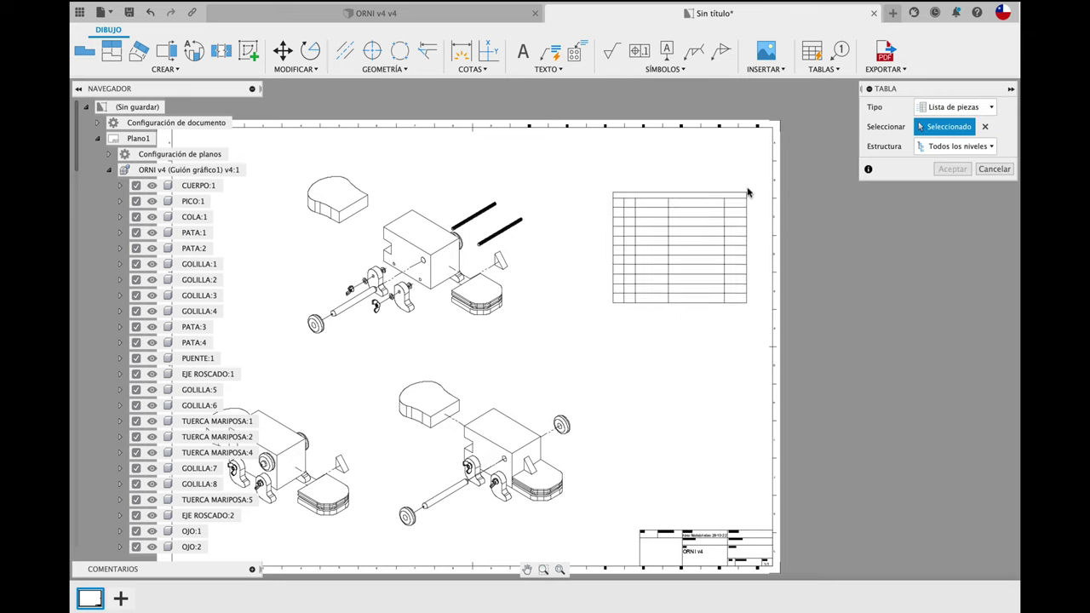
click(771, 132)
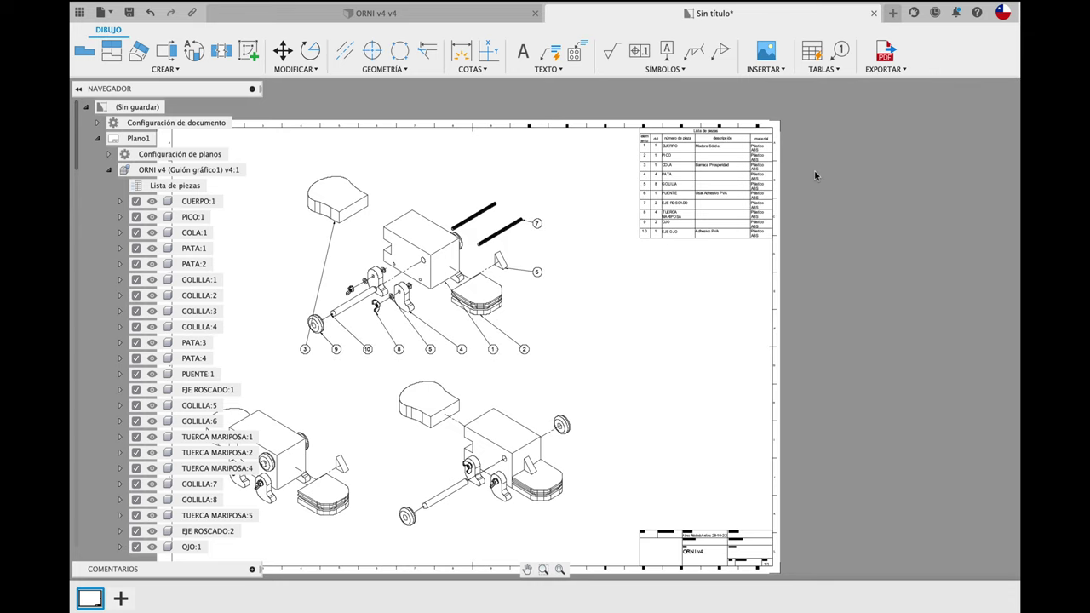
- Zoom into the parts list and drag its left edge to widen the elemento column
scroll(711, 226, up, 2)
scroll(711, 226, up, 3)
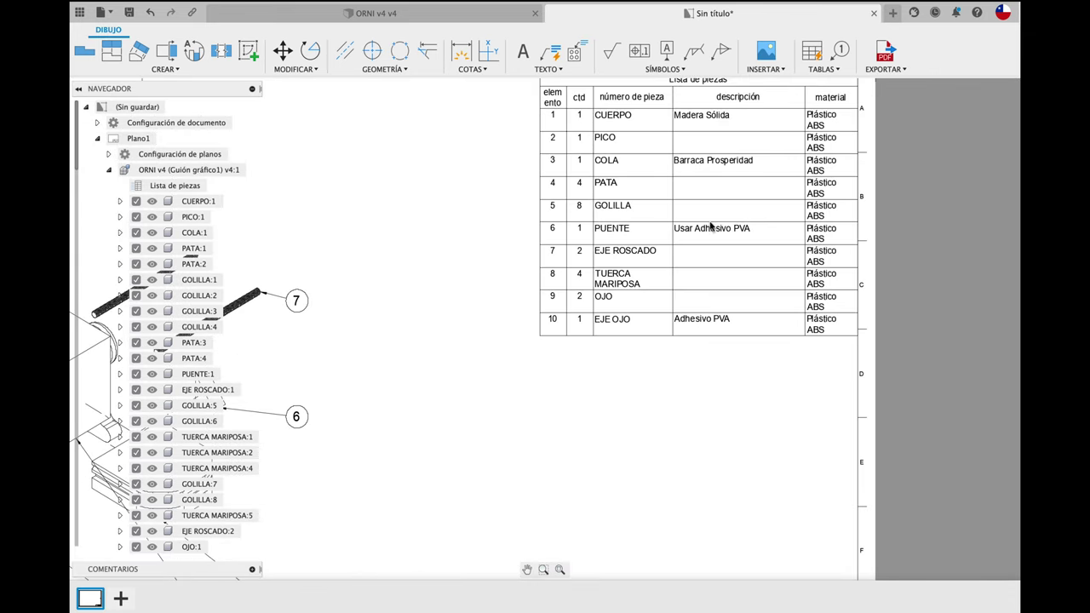
scroll(621, 196, up, 1)
middle_drag(540, 115, 566, 243)
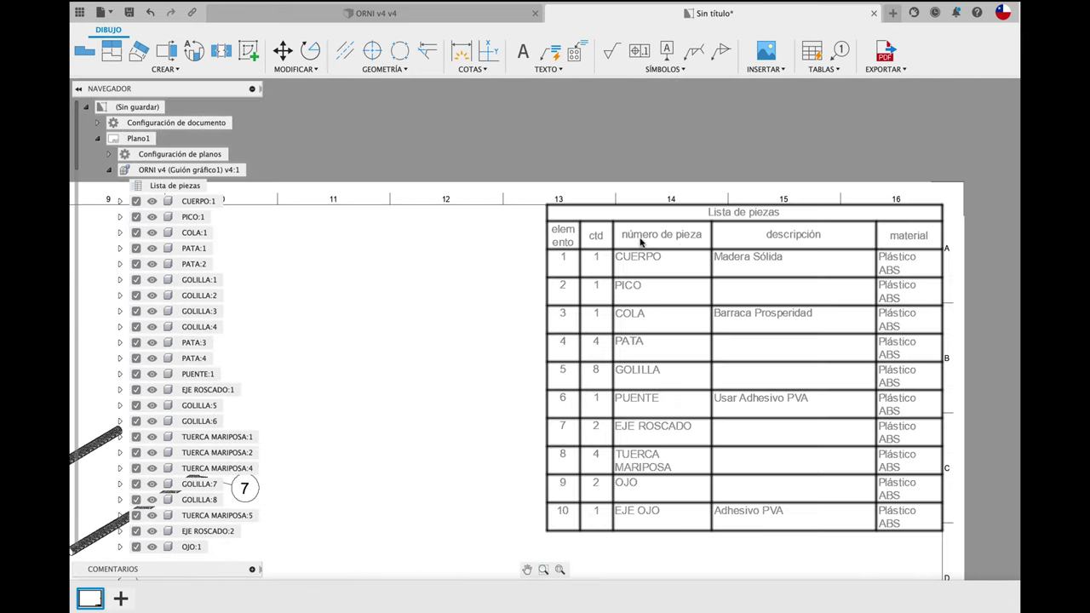
click(562, 247)
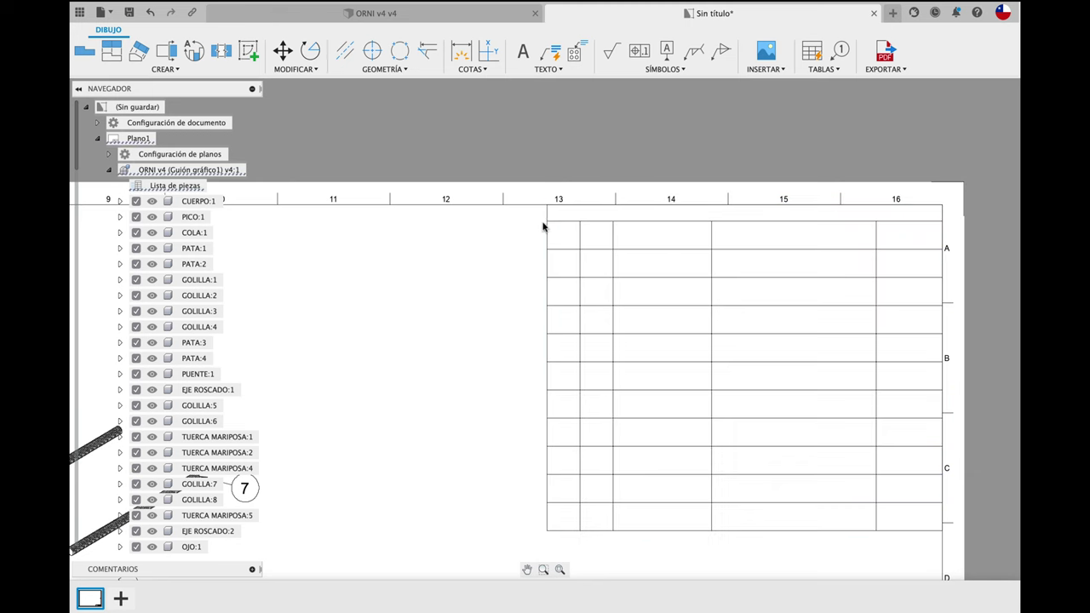
drag(543, 227, 505, 227)
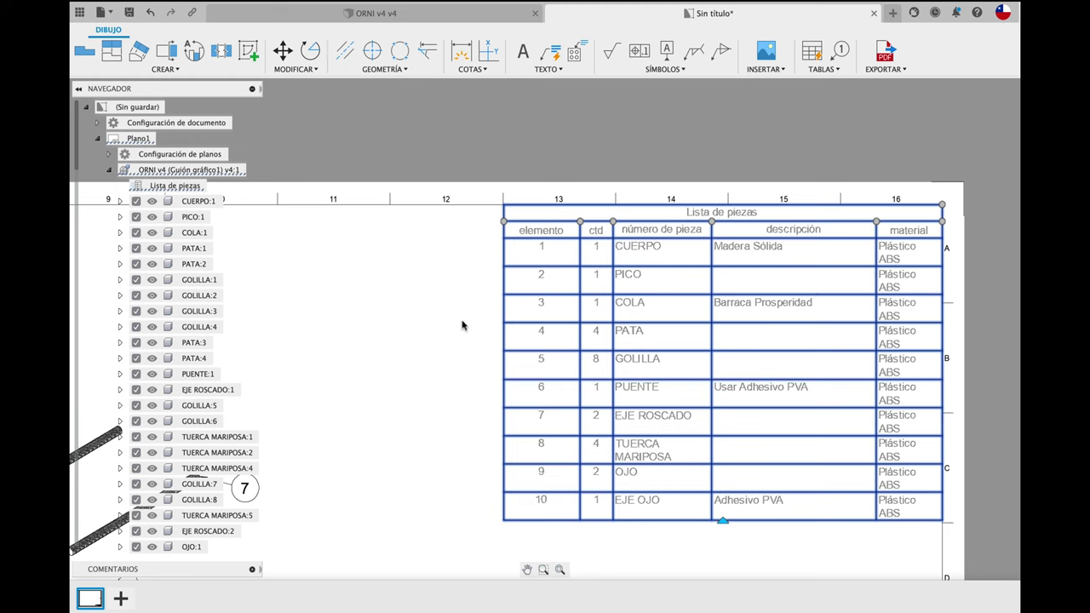
click(404, 321)
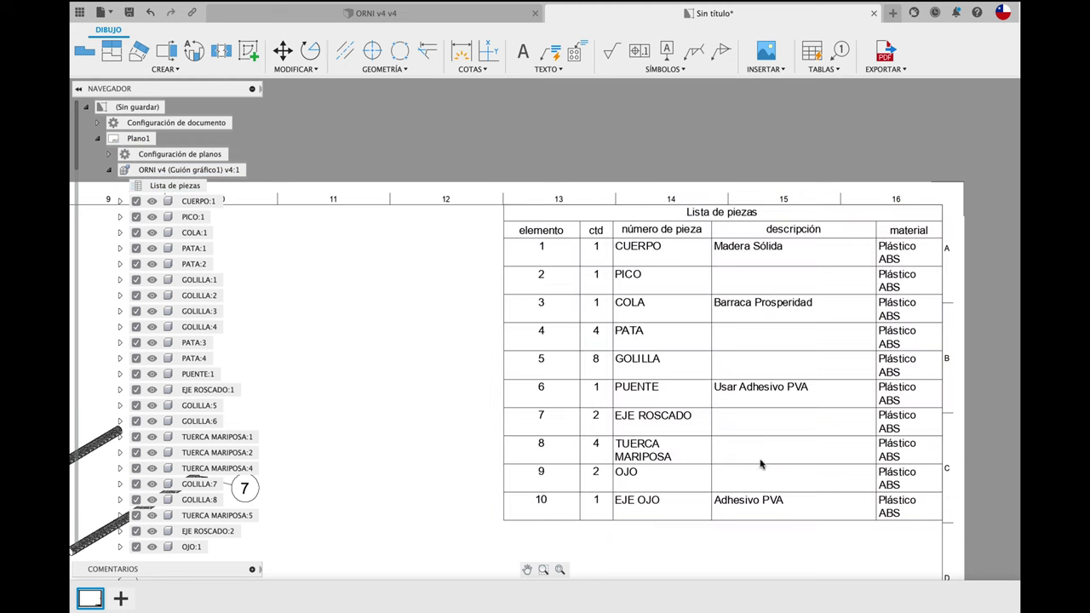
scroll(737, 409, up, 2)
scroll(737, 407, down, 3)
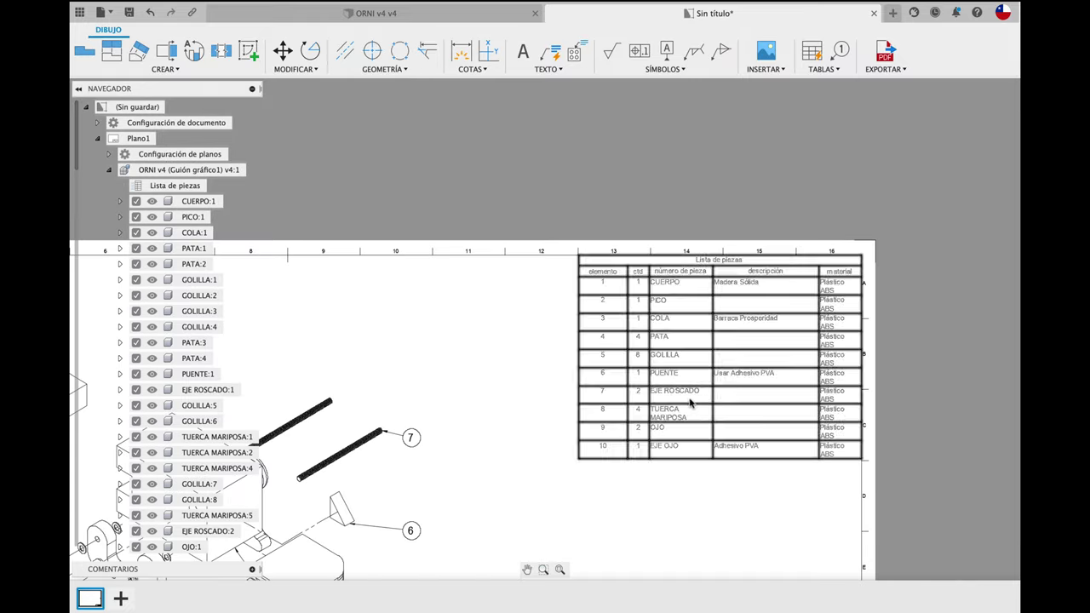
scroll(587, 394, down, 2)
scroll(528, 379, down, 2)
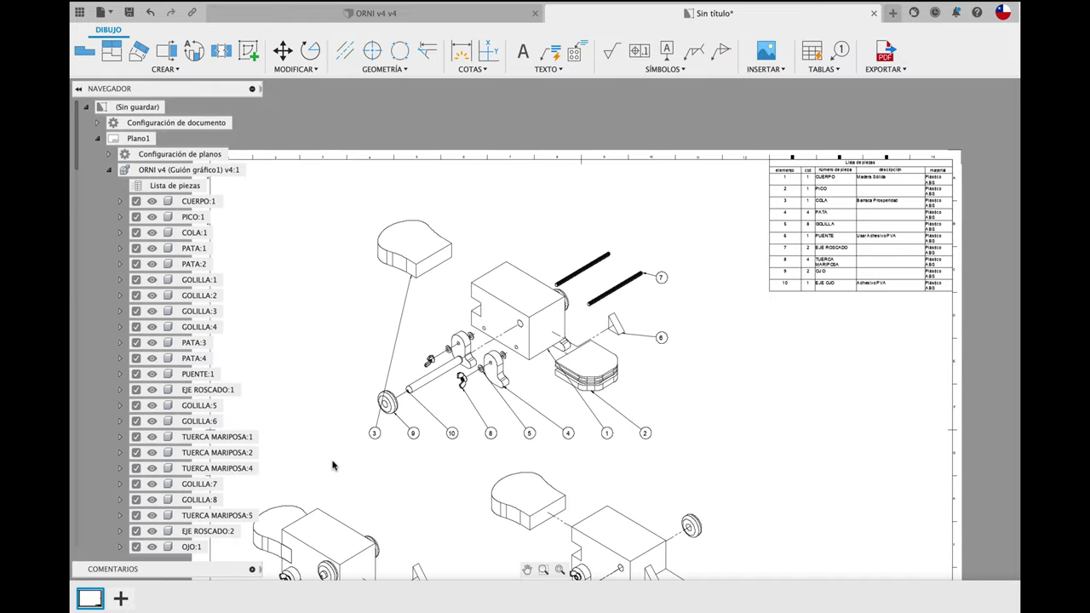
scroll(334, 465, down, 1)
scroll(333, 458, up, 2)
- Move balloons 3, 5 and 9 near their parts, reattaching balloon 5's leader to the washer
drag(384, 443, 385, 288)
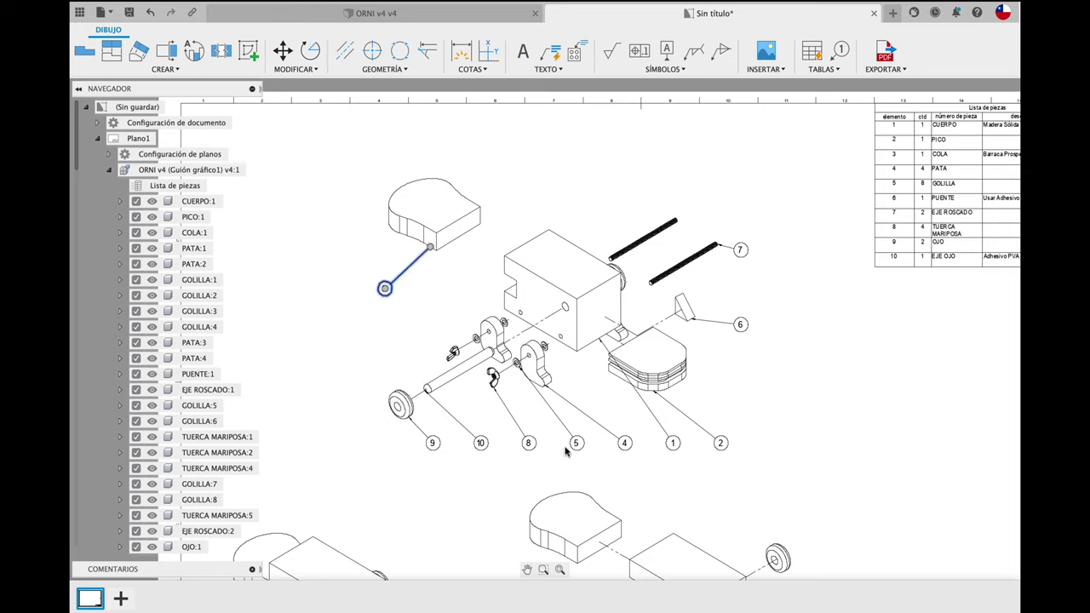
click(569, 447)
scroll(528, 433, up, 3)
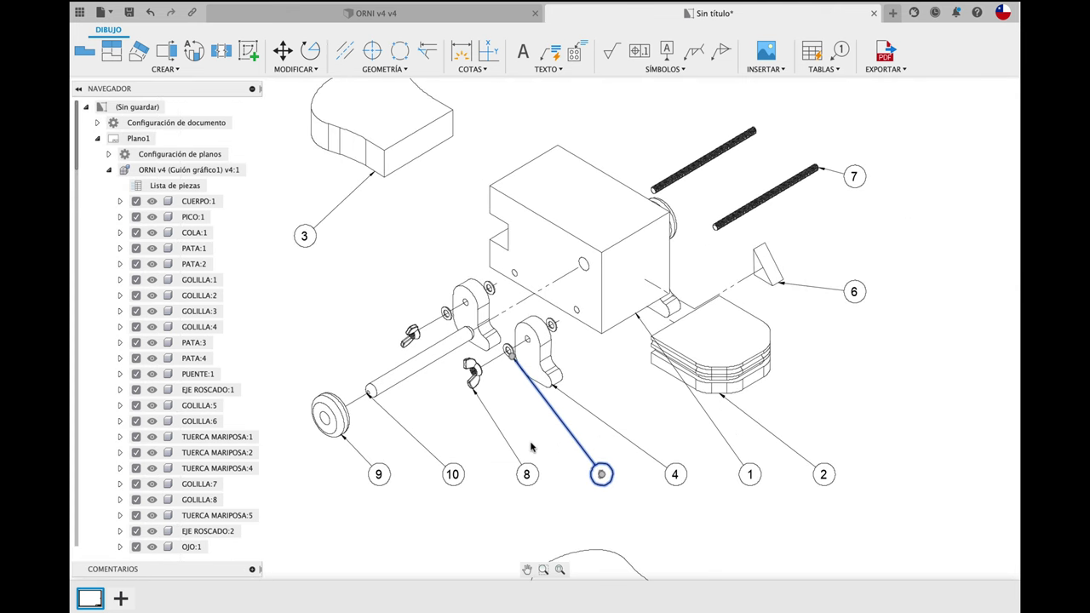
drag(603, 477, 392, 242)
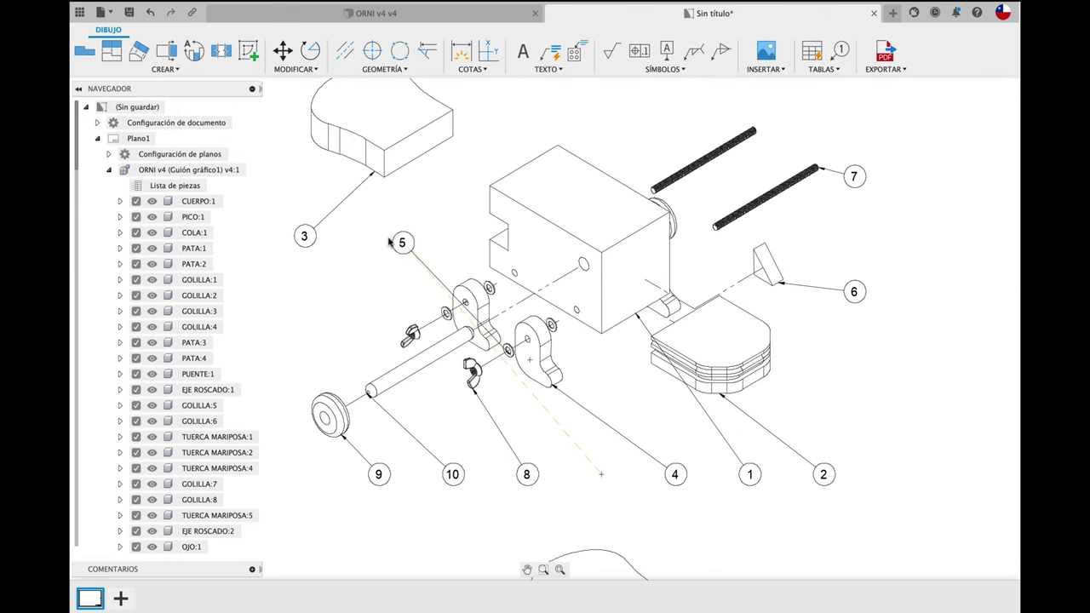
scroll(439, 315, up, 3)
scroll(439, 315, up, 2)
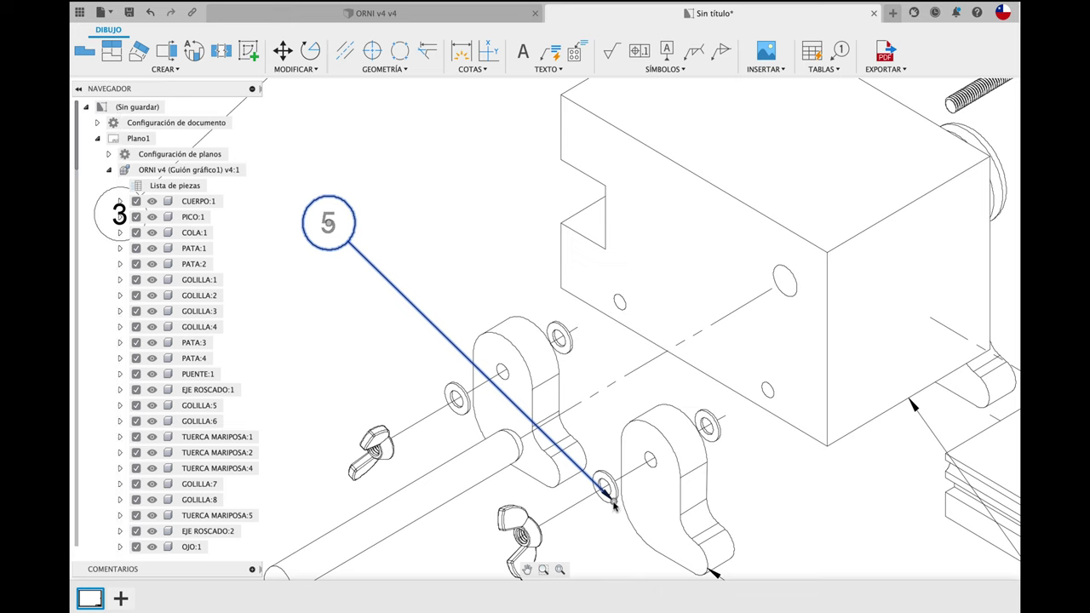
mouse_move(615, 506)
mouse_down()
mouse_move(428, 379)
mouse_move(457, 397)
mouse_up()
scroll(456, 281, up, 2)
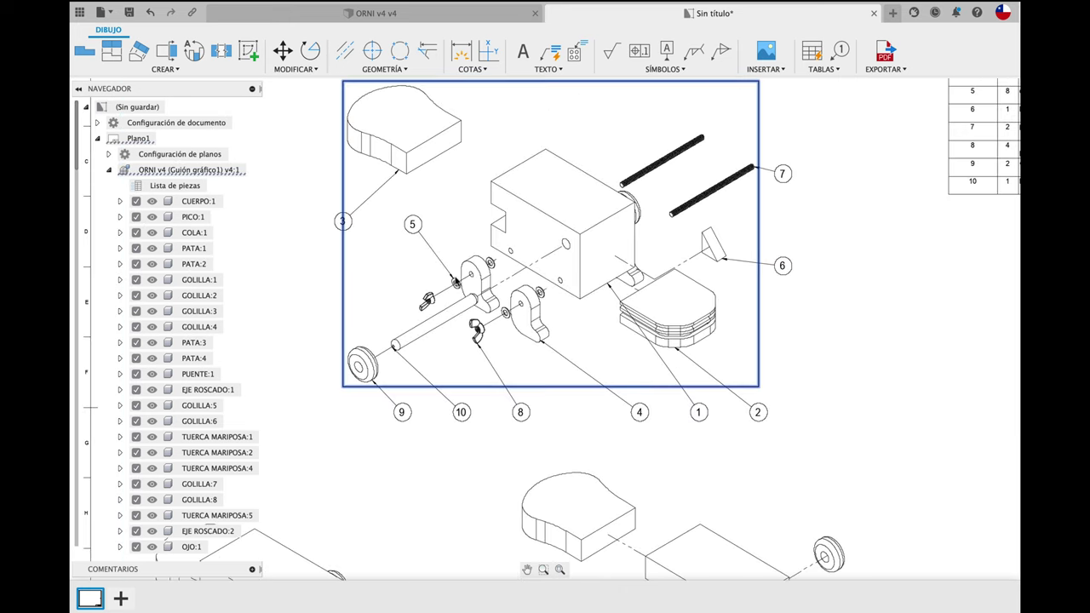
scroll(456, 281, down, 5)
drag(401, 412, 372, 422)
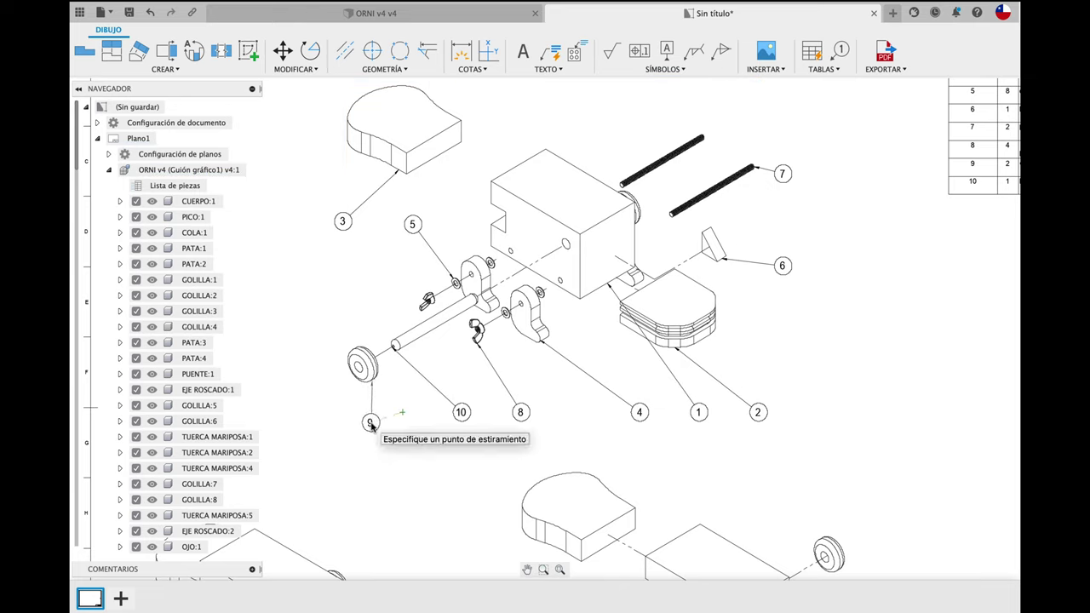
- Reposition balloons 10, 4 and 1, placing balloon 1 above the block with a higher anchor
click(397, 355)
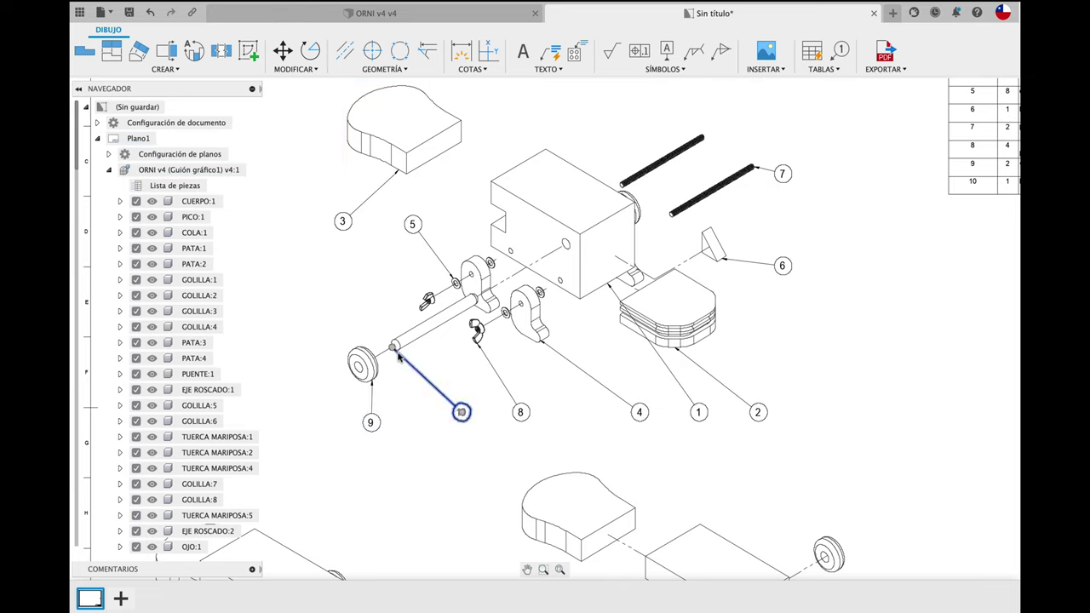
drag(394, 352, 429, 333)
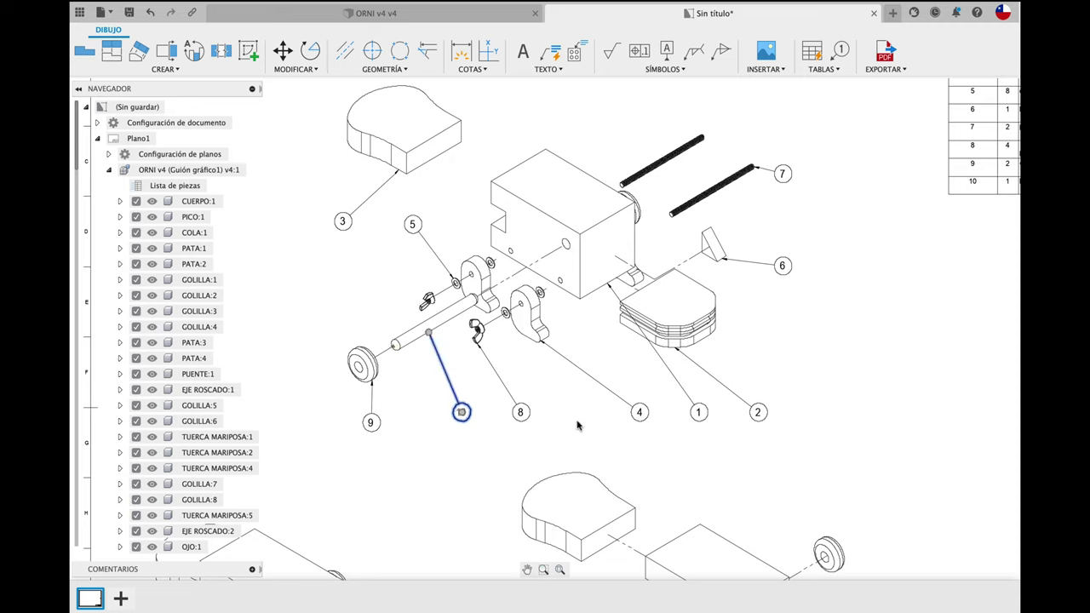
click(641, 416)
drag(640, 413, 542, 375)
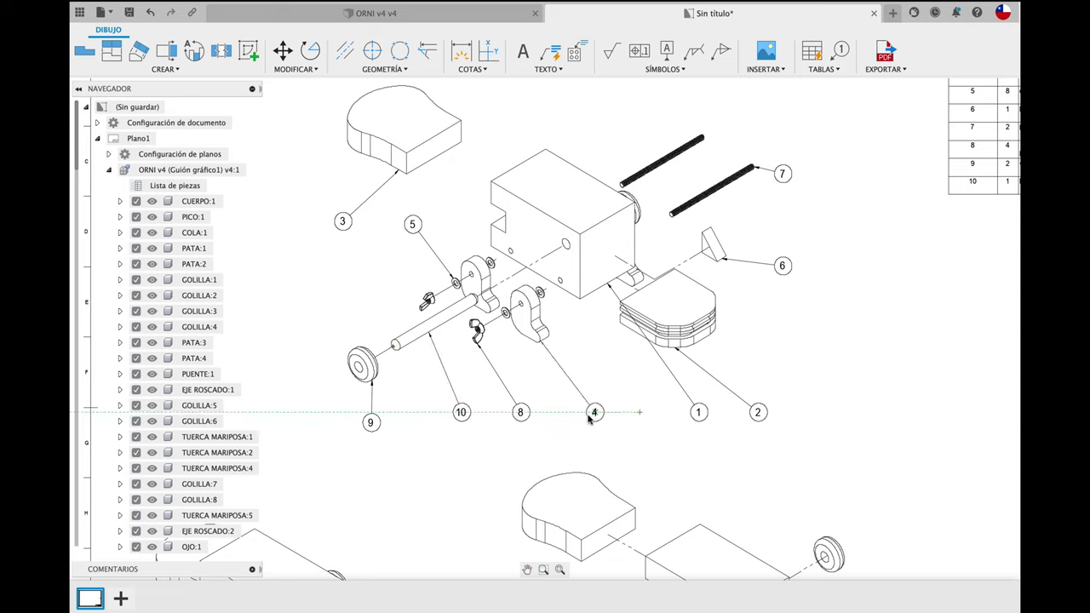
click(693, 421)
mouse_move(698, 414)
mouse_down()
mouse_move(578, 120)
mouse_move(586, 113)
mouse_up()
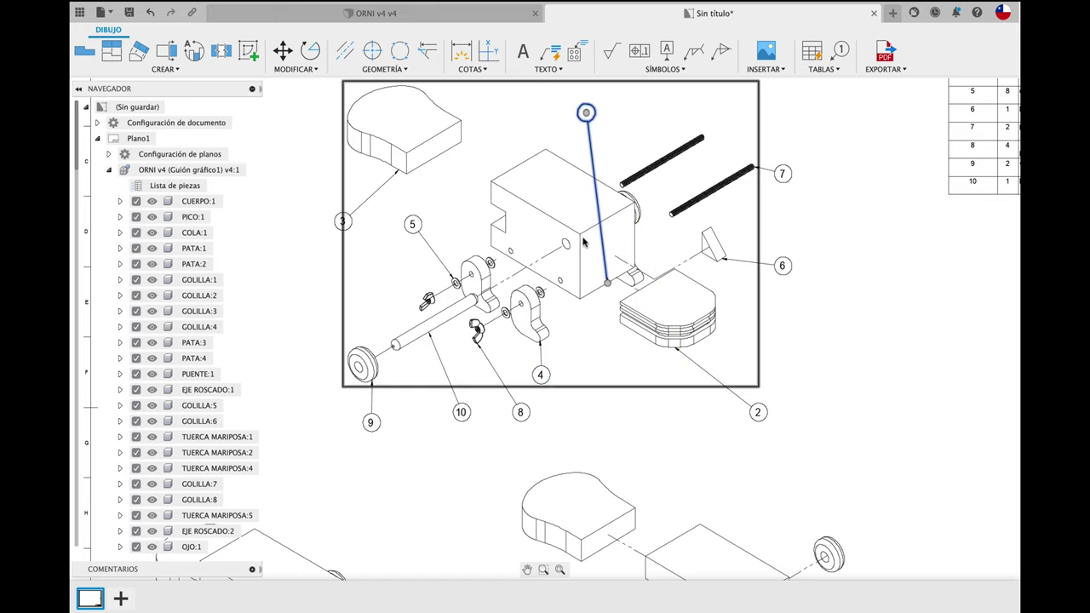
drag(605, 286, 606, 238)
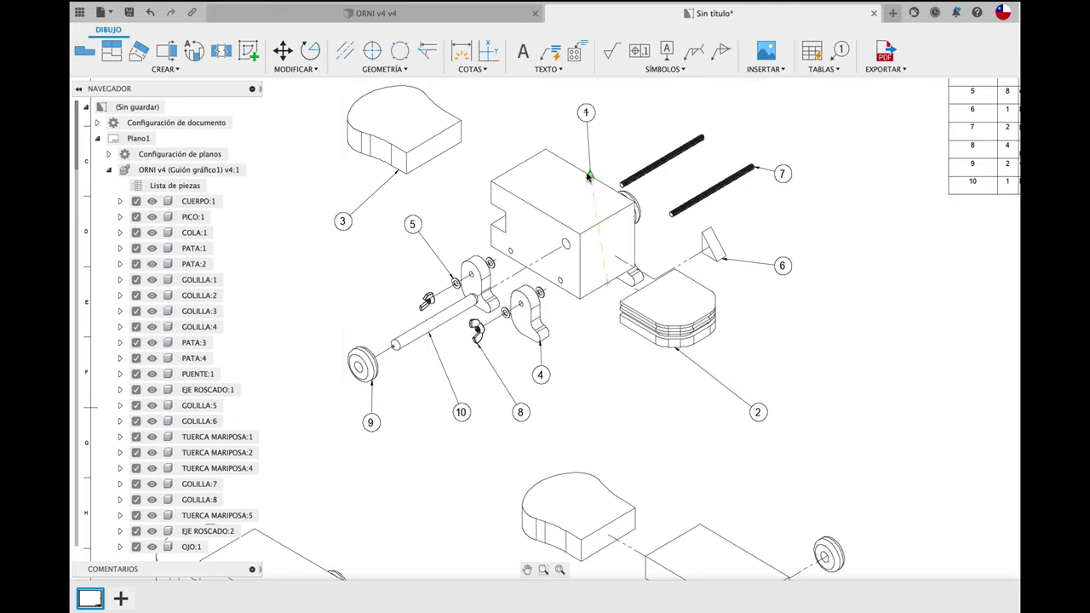
- Move balloons 2 and 6 closer to their parts, then fit the whole sheet in view
click(758, 414)
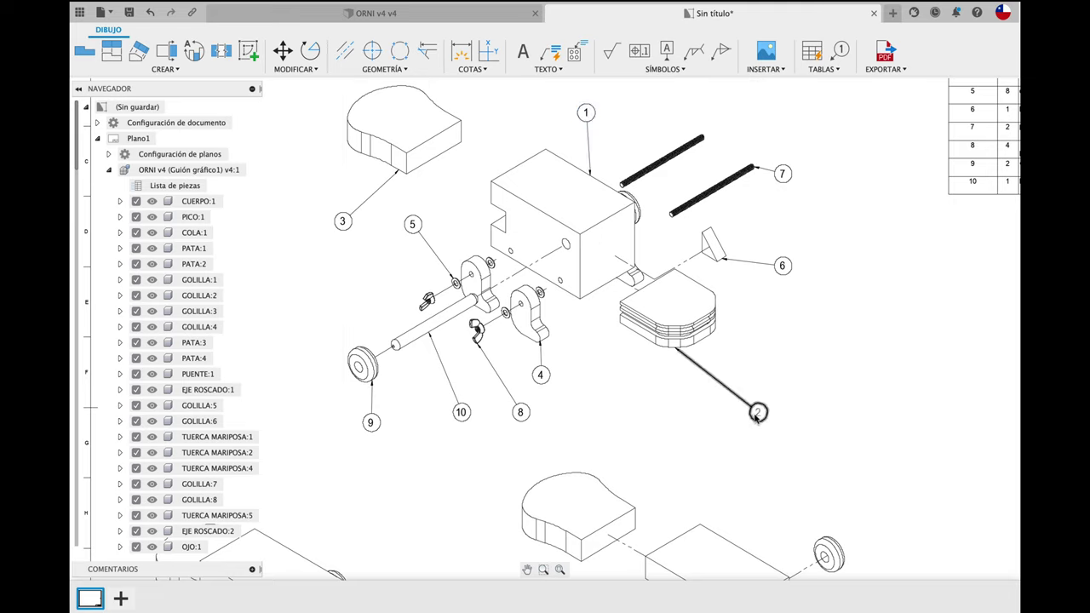
drag(758, 413, 676, 382)
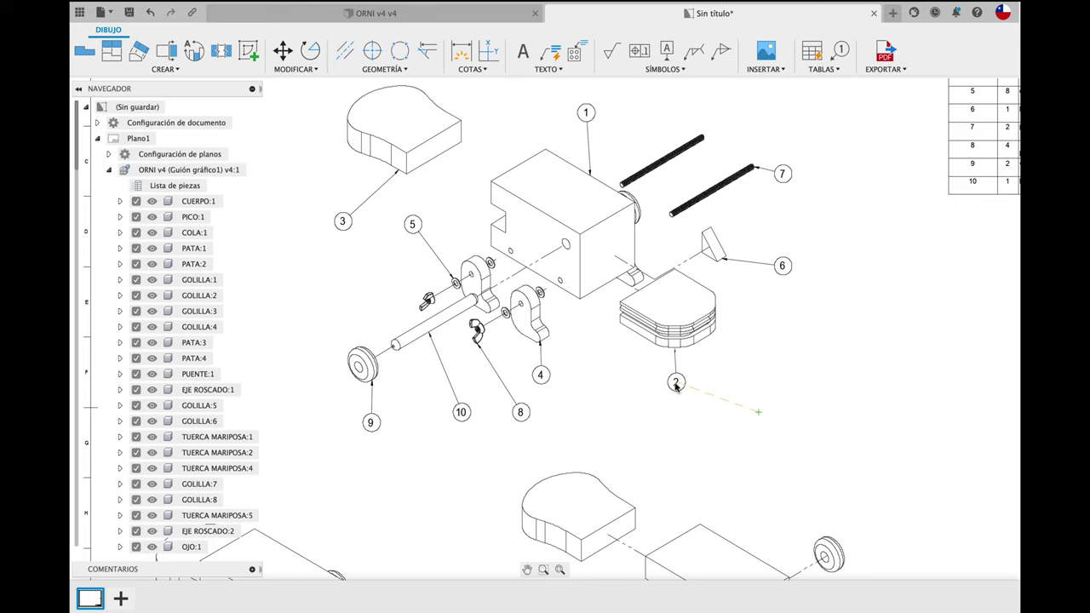
click(782, 269)
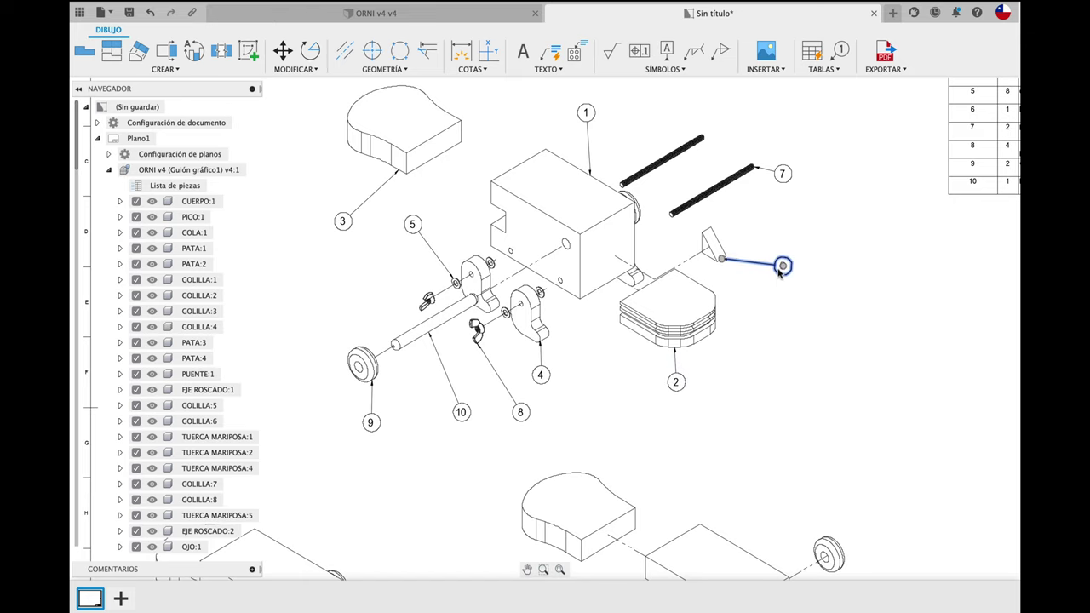
drag(782, 269, 758, 293)
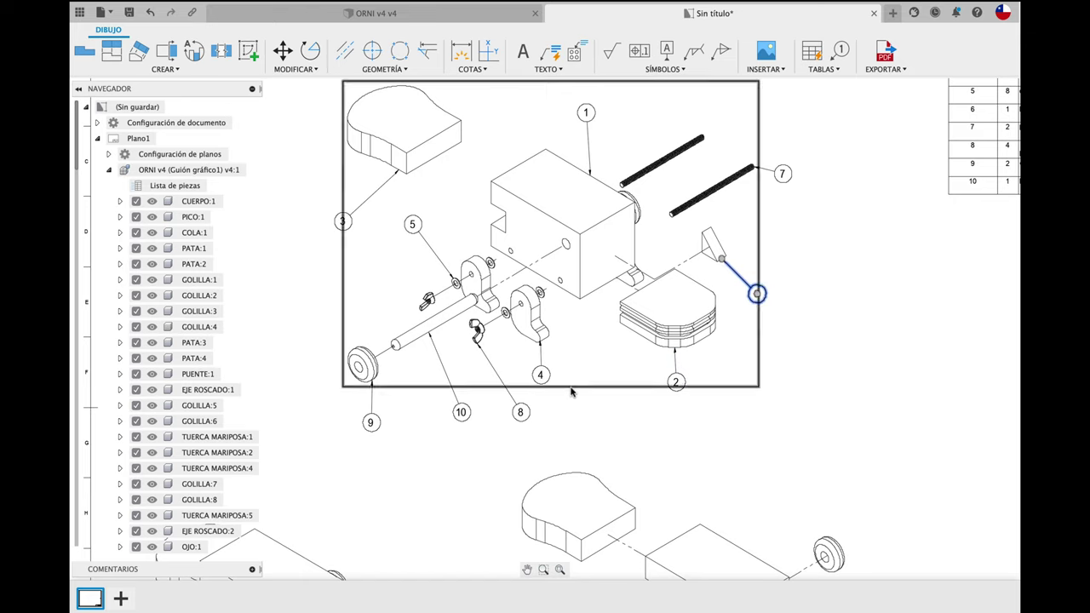
scroll(571, 392, down, 4)
click(761, 392)
middle_drag(761, 392, 715, 367)
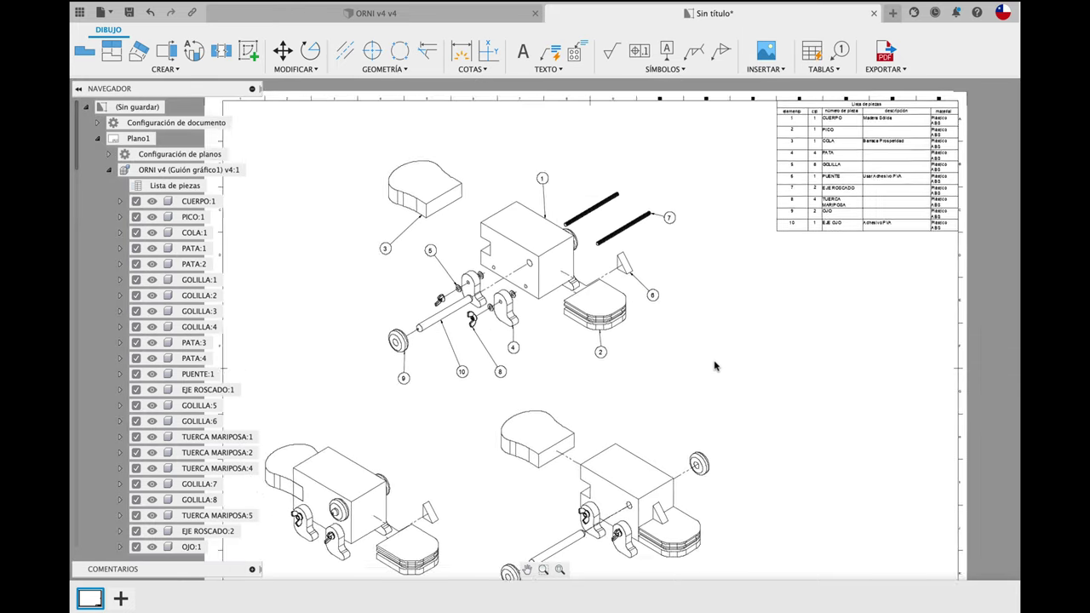
scroll(754, 329, down, 3)
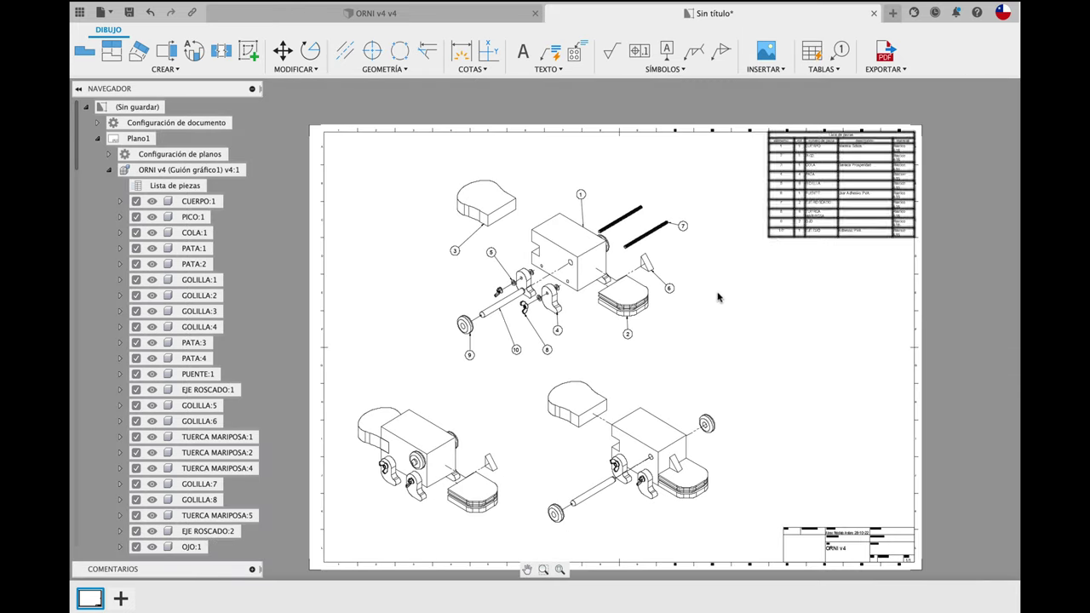
middle_drag(720, 297, 735, 273)
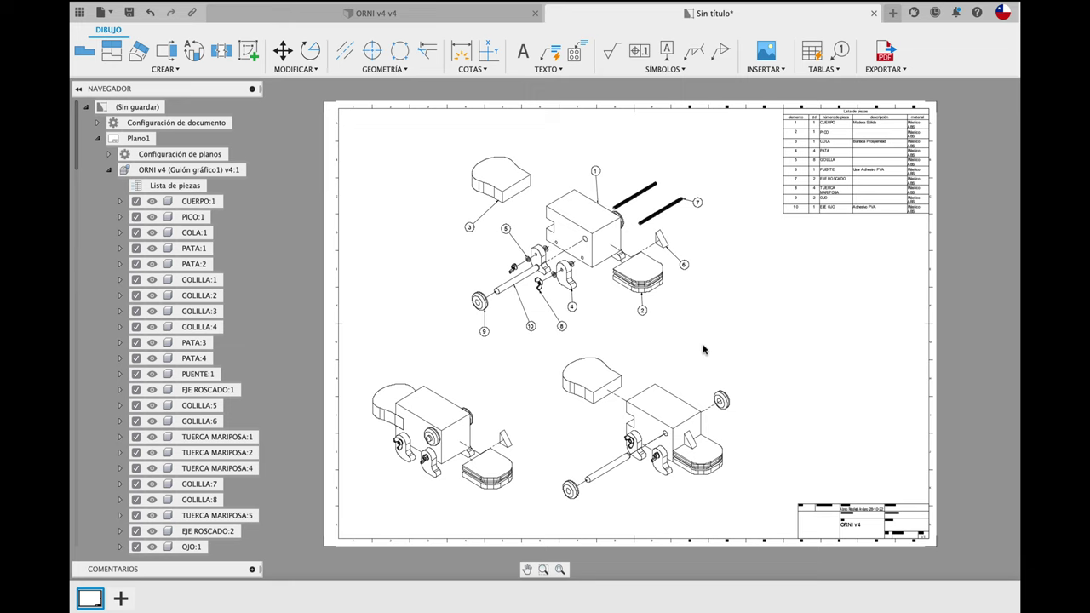
- In a new Chrome tab, search 'LOREN IPSUN' and open the lipsum.com result
key(ctrl+Up)
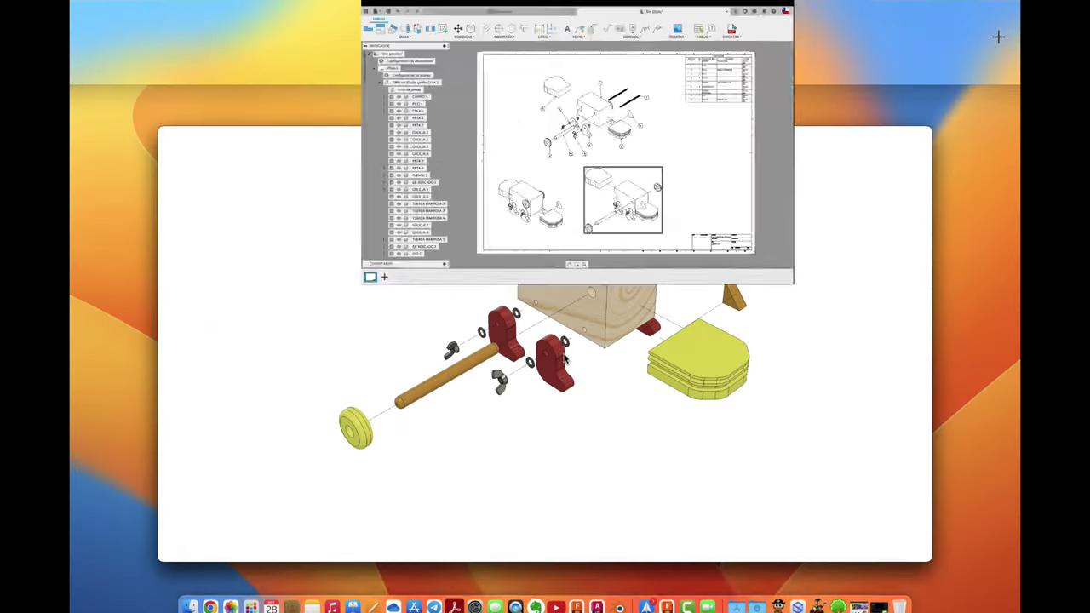
click(209, 590)
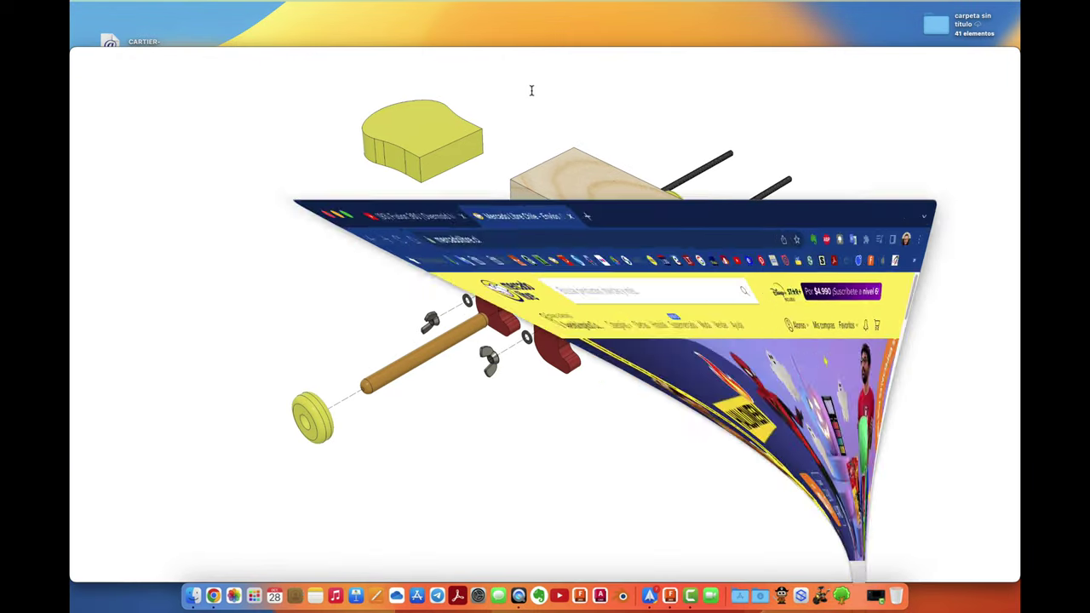
click(468, 22)
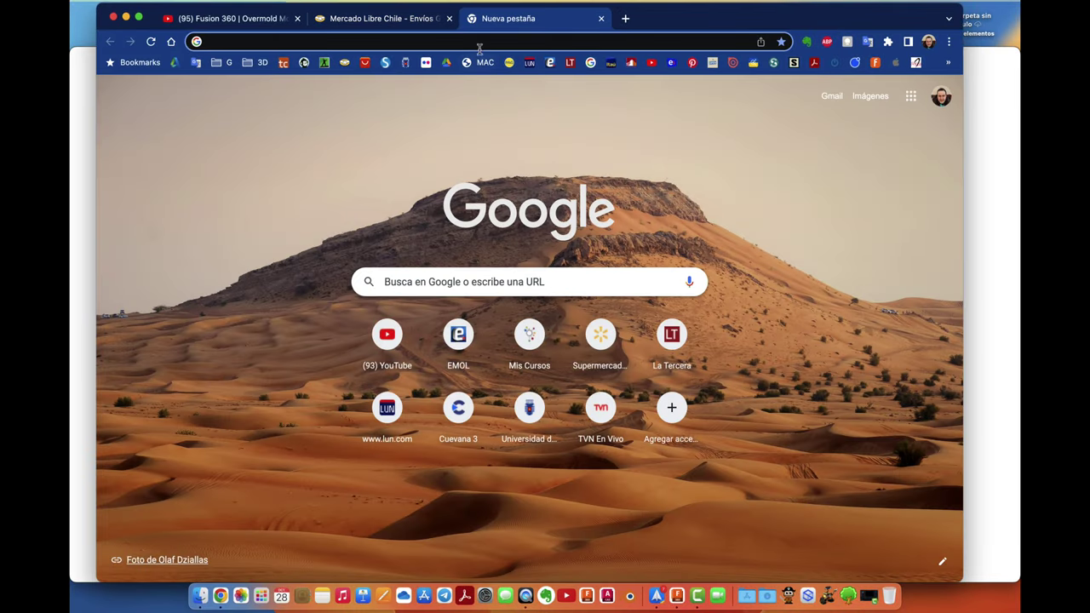
click(480, 41)
text(LOREN)
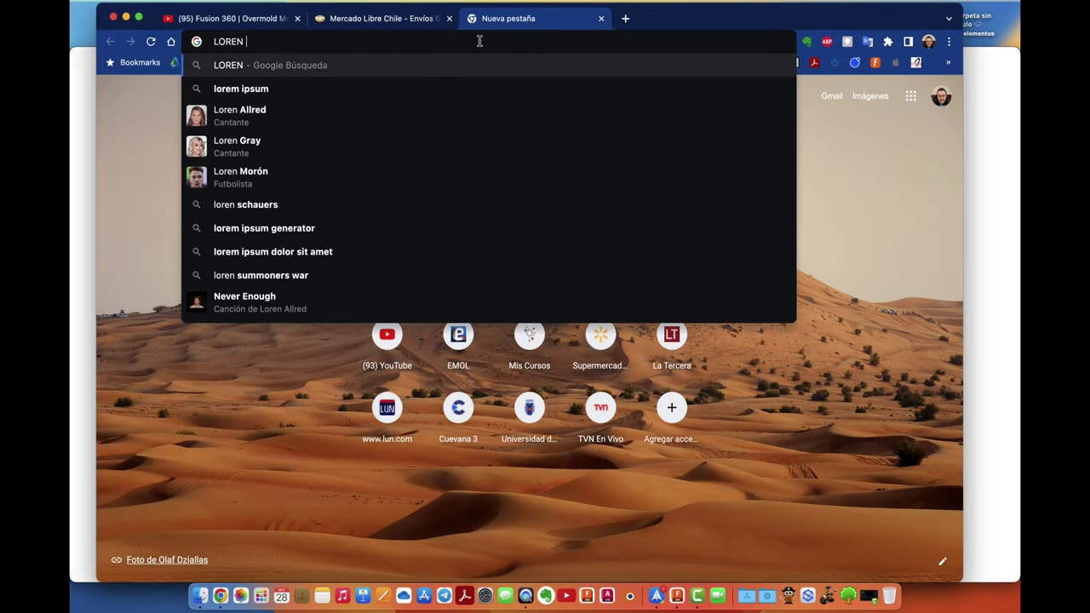
text( IPSUN)
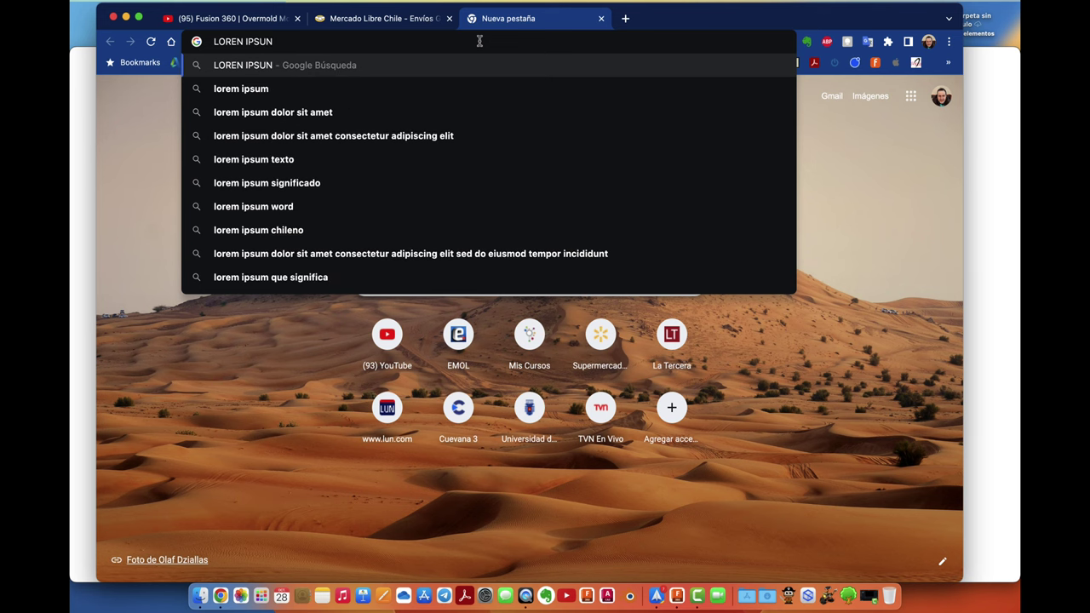
key(Return)
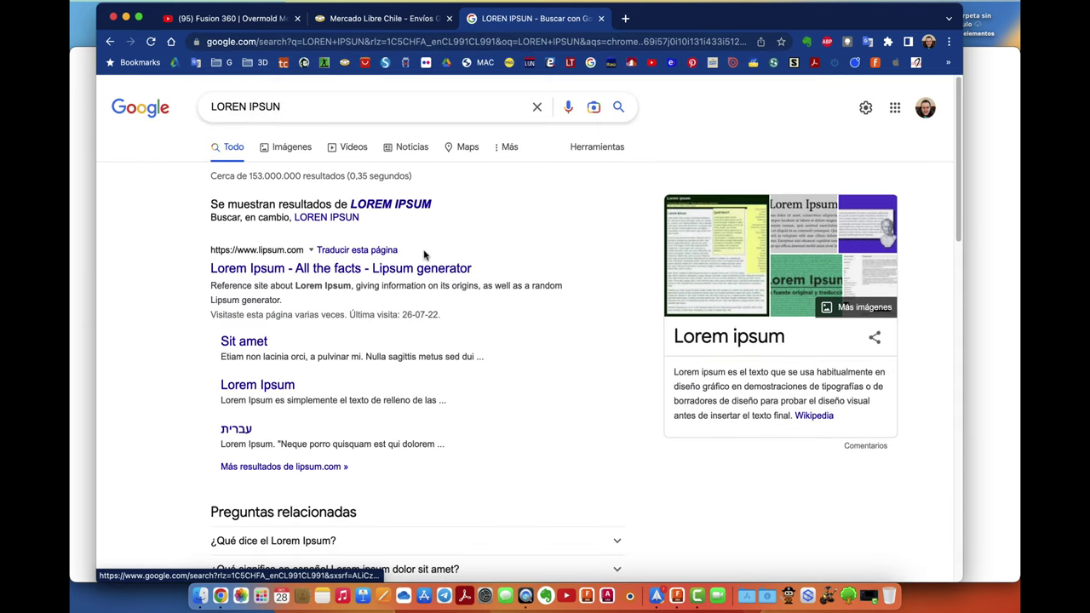
click(408, 207)
click(421, 223)
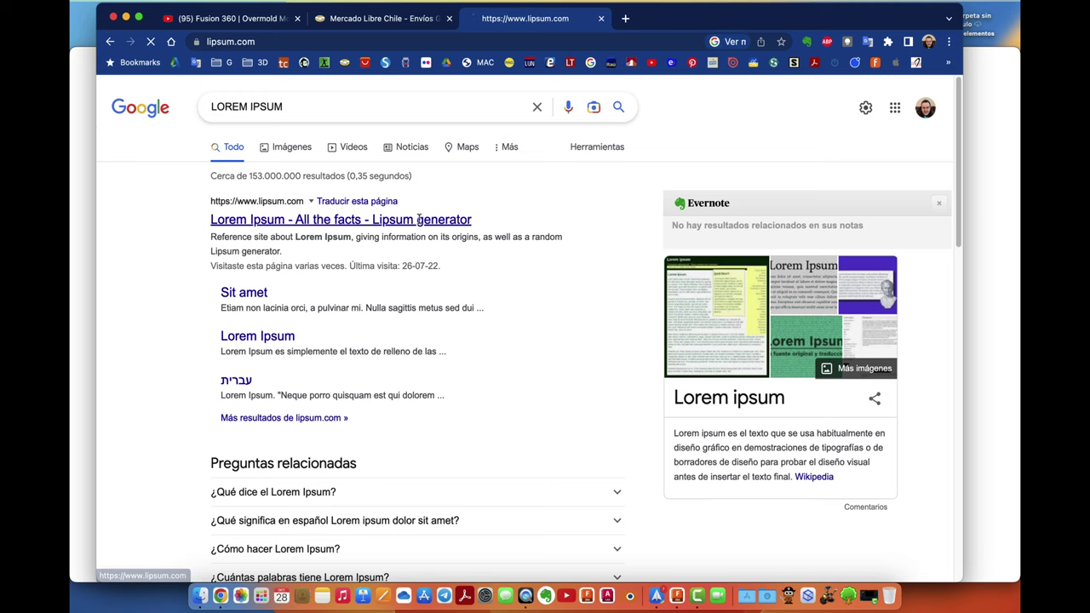
- Generate Lorem Ipsum, copy the first paragraph's opening lines, and return to Fusion 360
scroll(596, 349, down, 5)
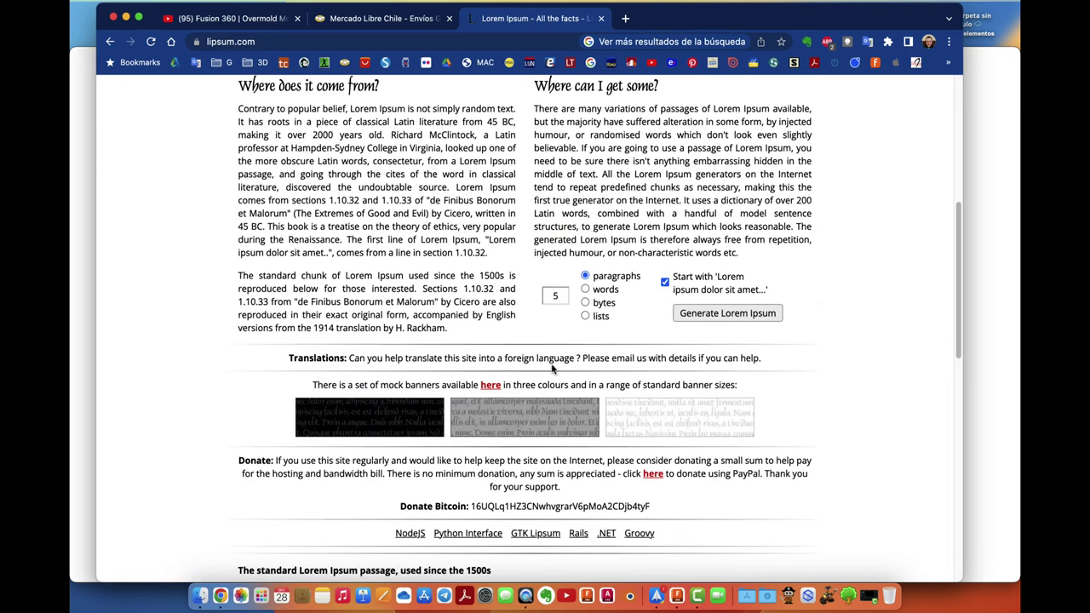
click(726, 313)
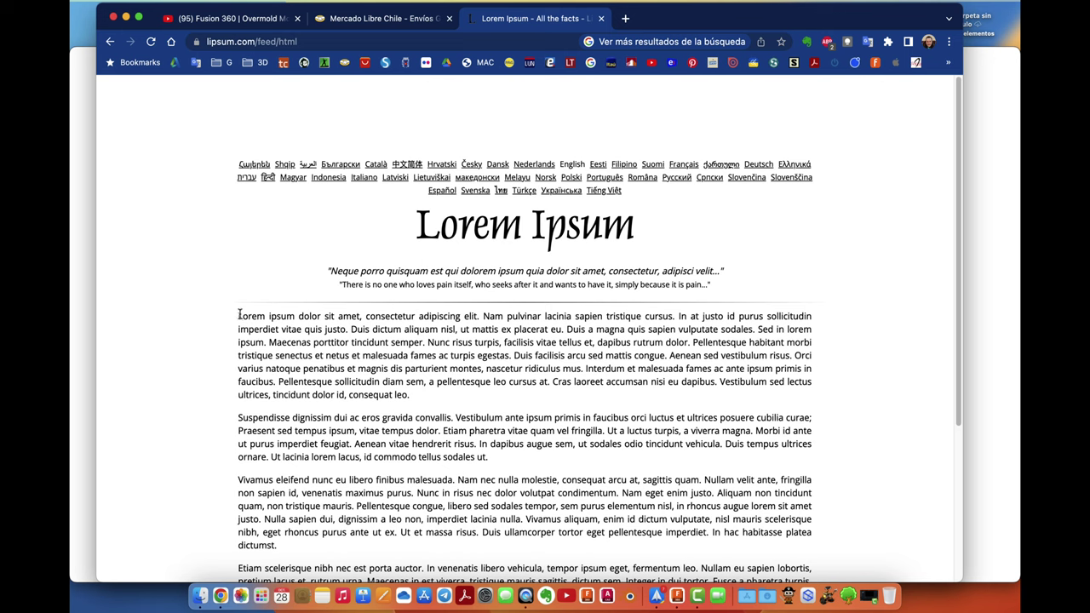
drag(239, 315, 258, 340)
right_click(271, 329)
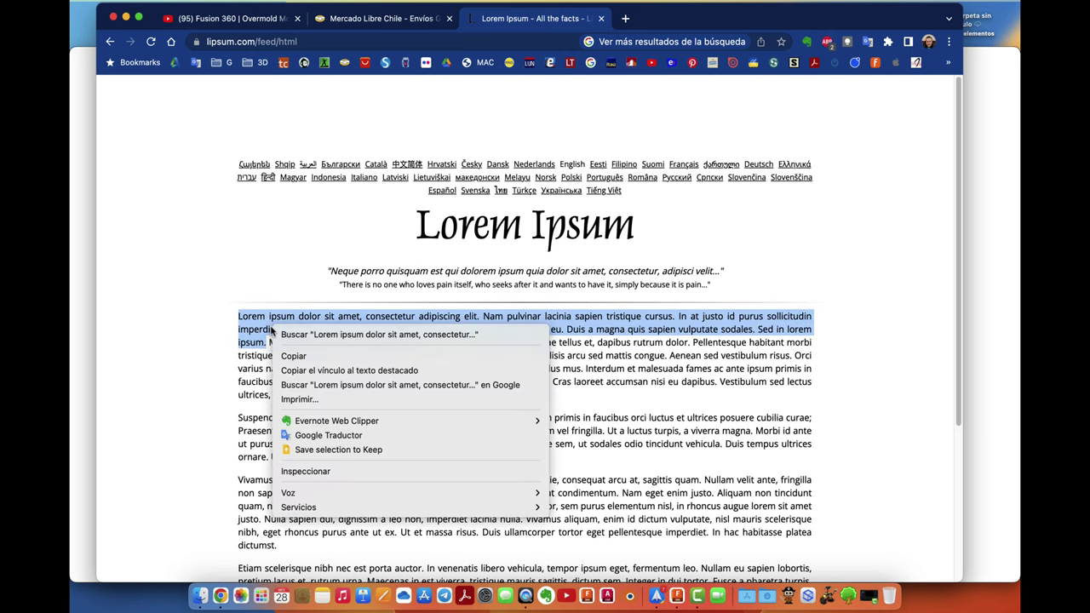
click(305, 358)
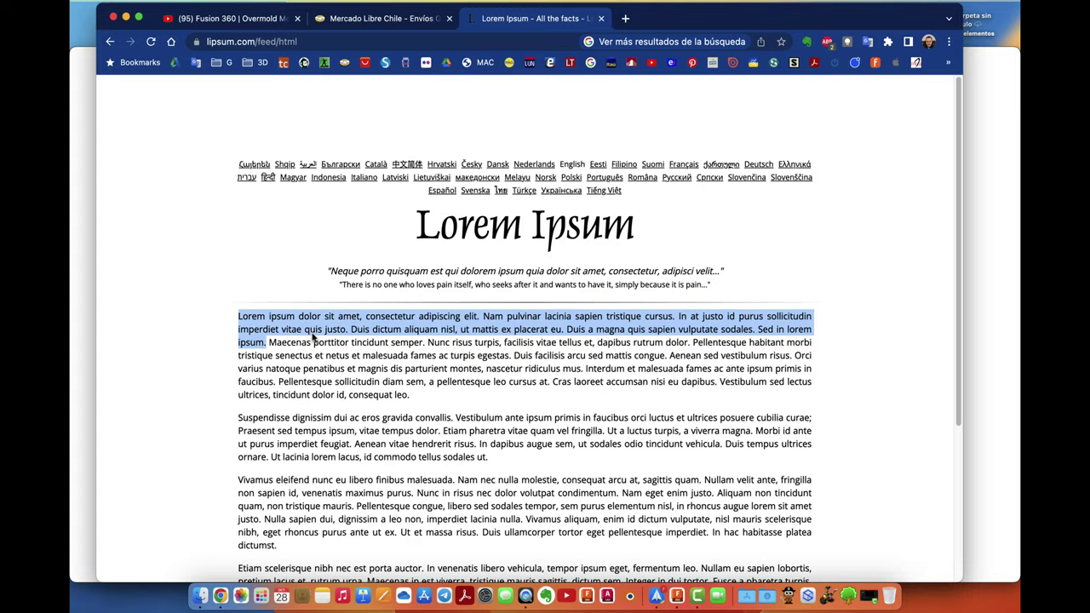
key(ctrl+Up)
click(596, 34)
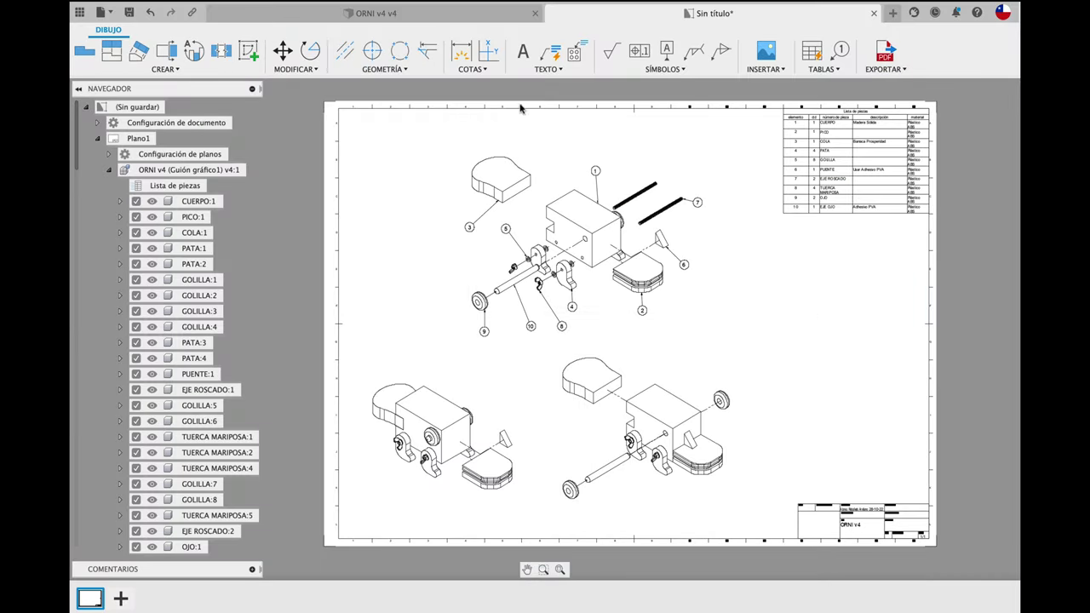
click(550, 53)
scroll(758, 269, up, 3)
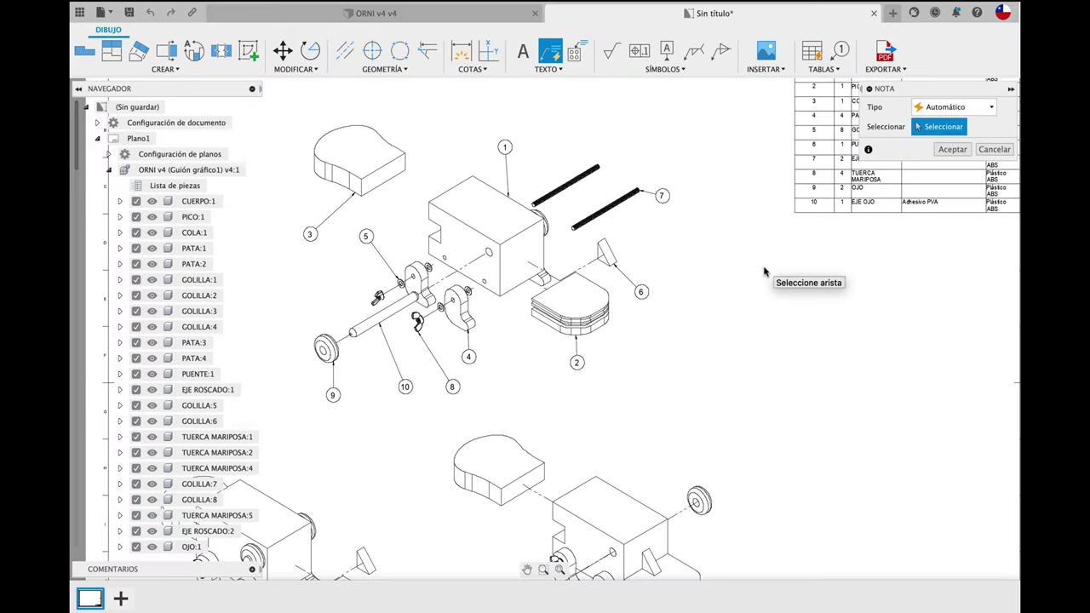
scroll(506, 189, up, 2)
scroll(502, 209, up, 3)
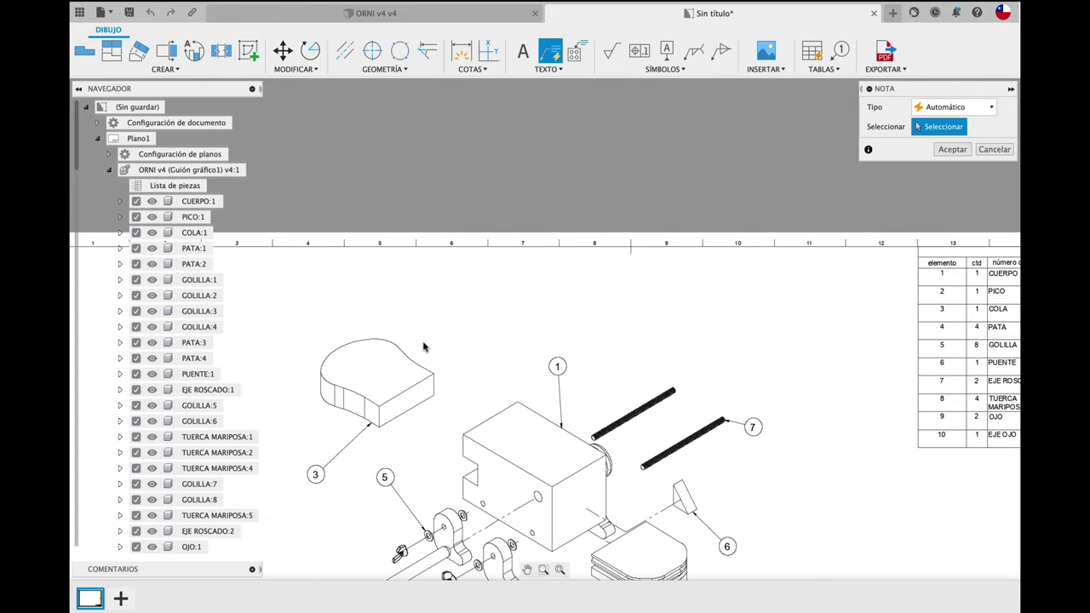
scroll(424, 347, up, 2)
click(383, 379)
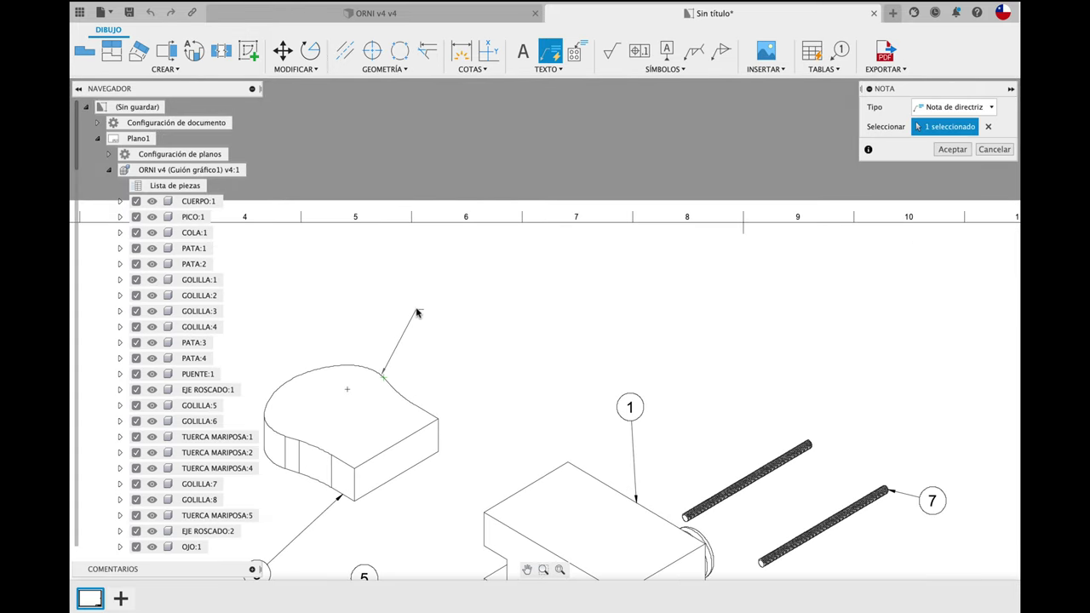
click(417, 313)
key(ctrl+v)
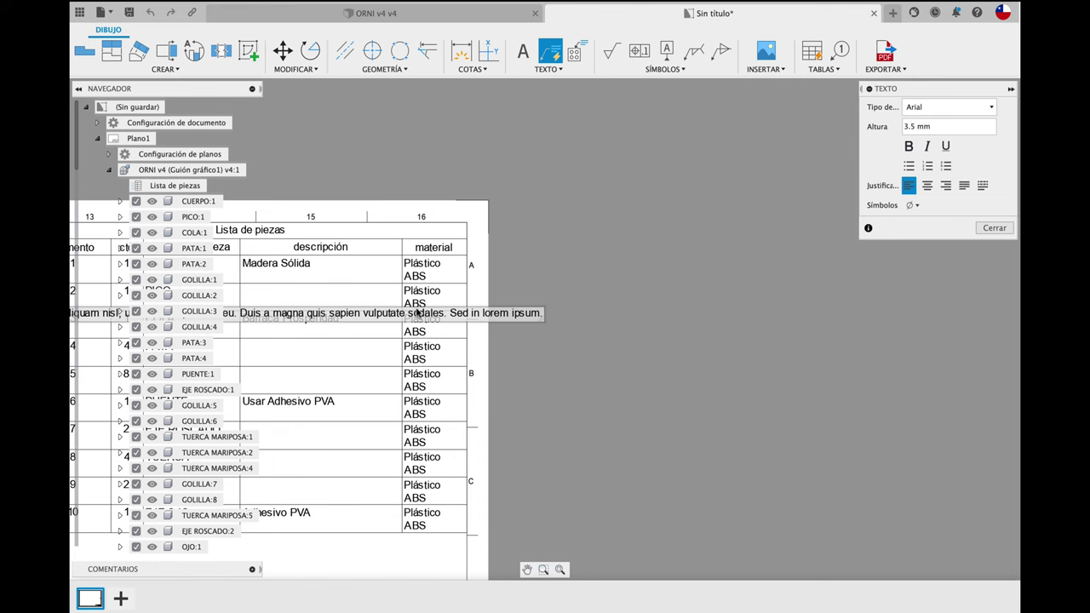
scroll(711, 269, down, 3)
scroll(667, 270, down, 3)
scroll(554, 268, up, 2)
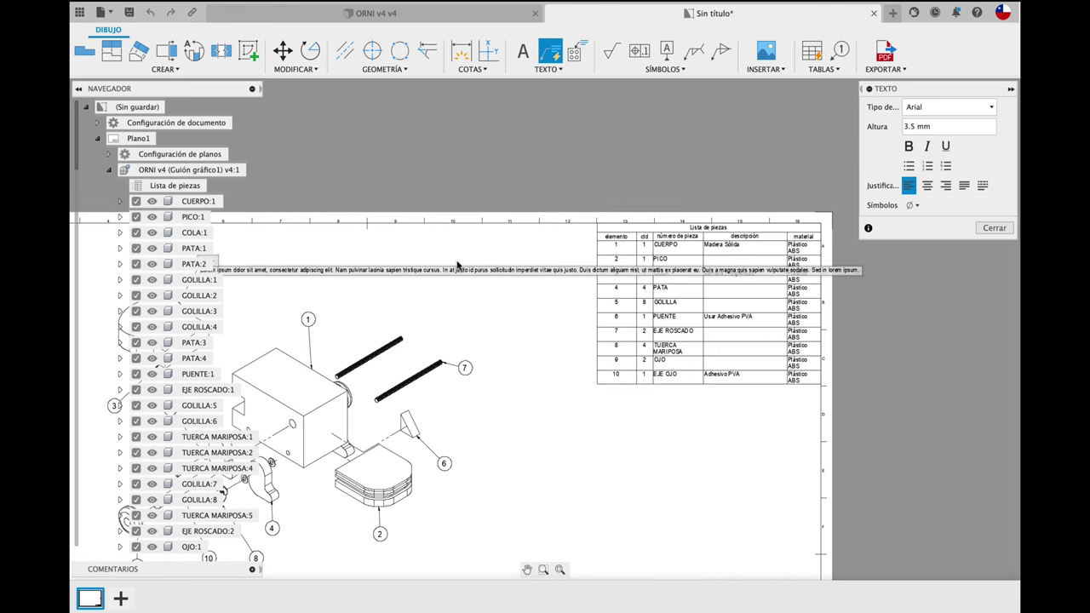
scroll(480, 267, down, 1)
click(993, 237)
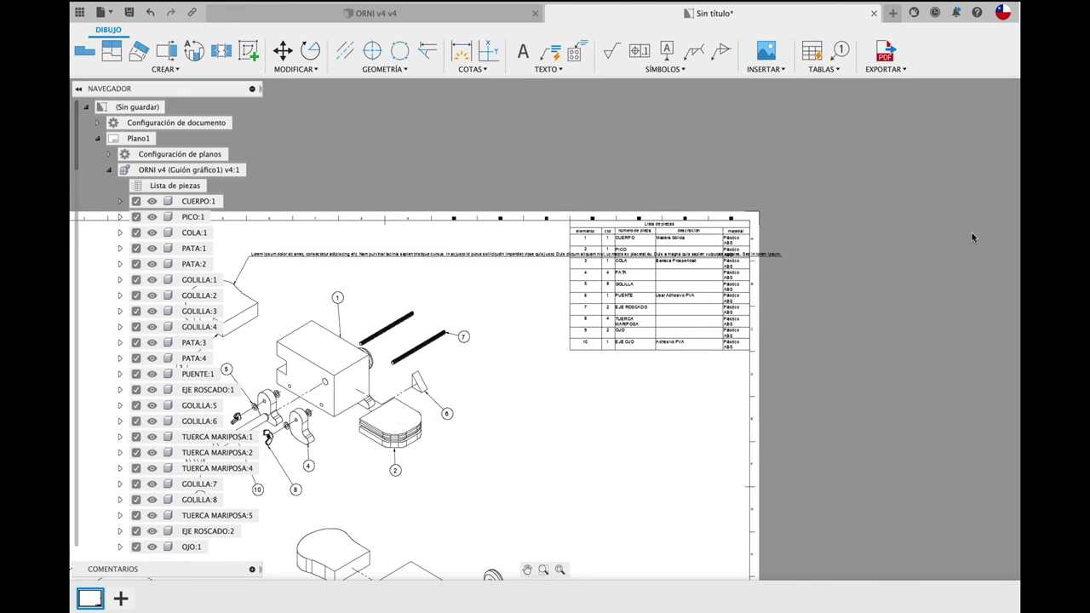
middle_drag(400, 168, 457, 177)
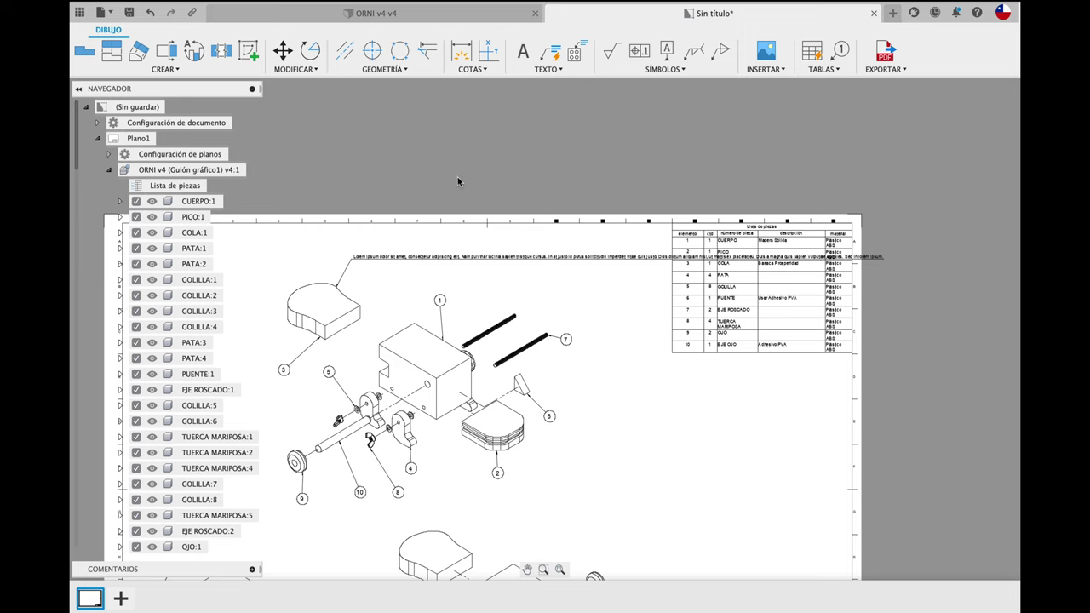
double_click(514, 258)
scroll(784, 313, down, 1)
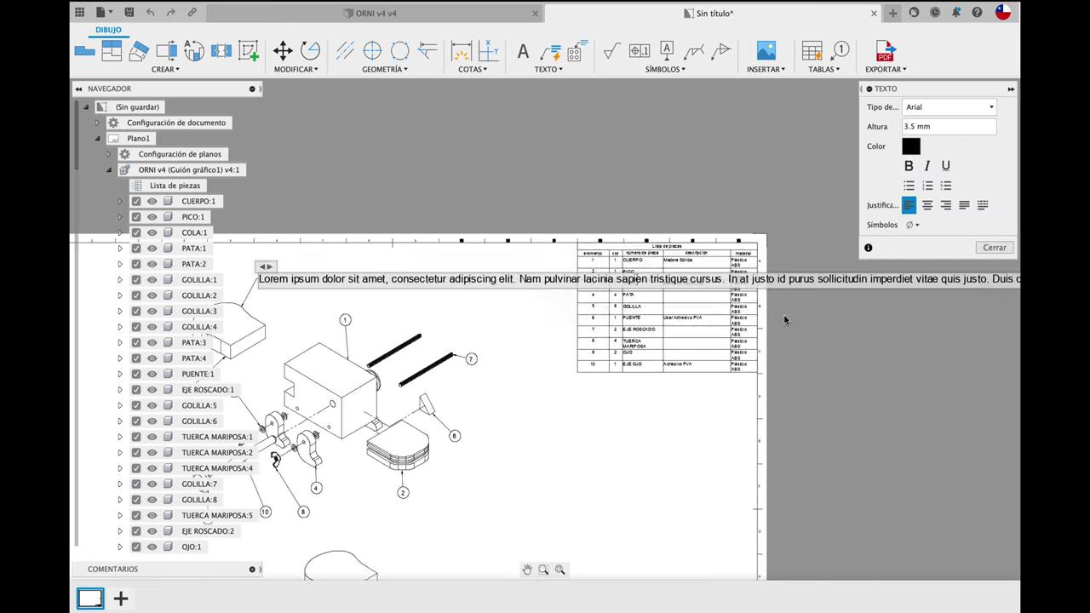
scroll(783, 313, up, 3)
scroll(757, 305, down, 3)
scroll(759, 309, up, 2)
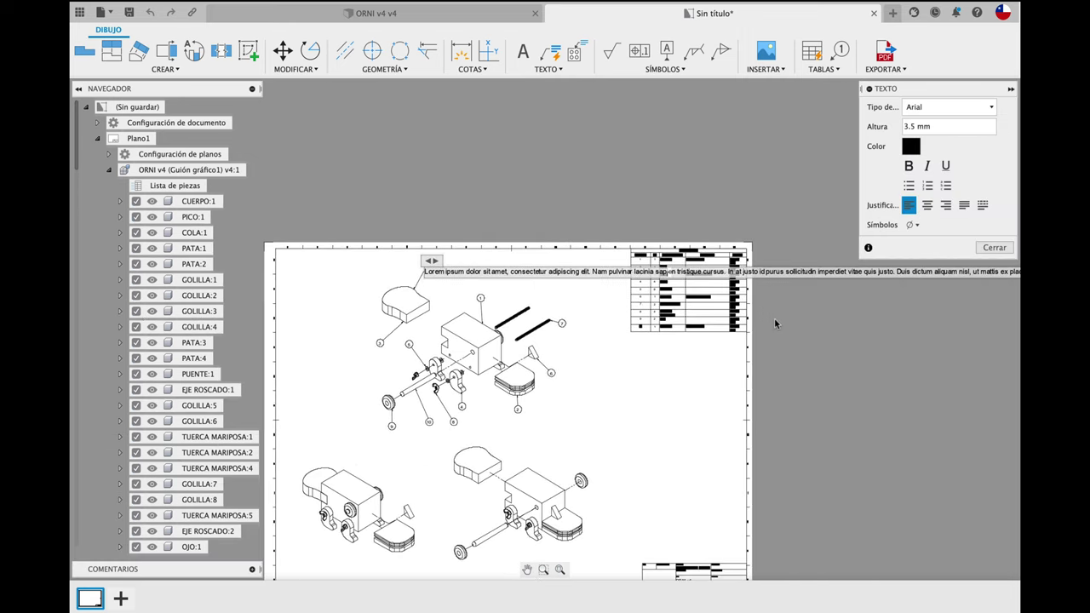
scroll(774, 317, down, 3)
scroll(799, 334, up, 2)
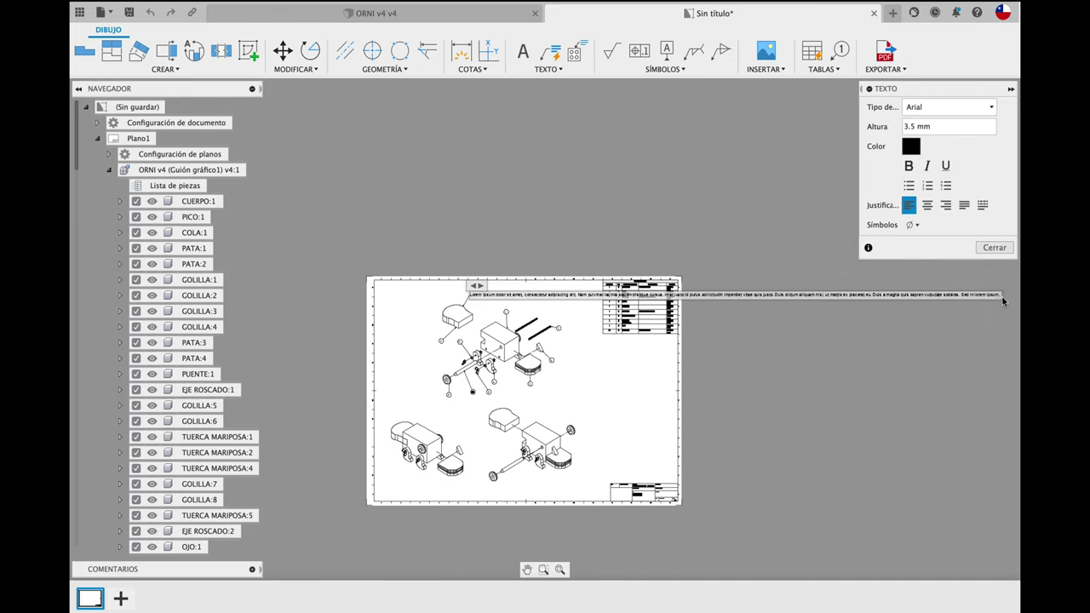
drag(998, 281, 1003, 300)
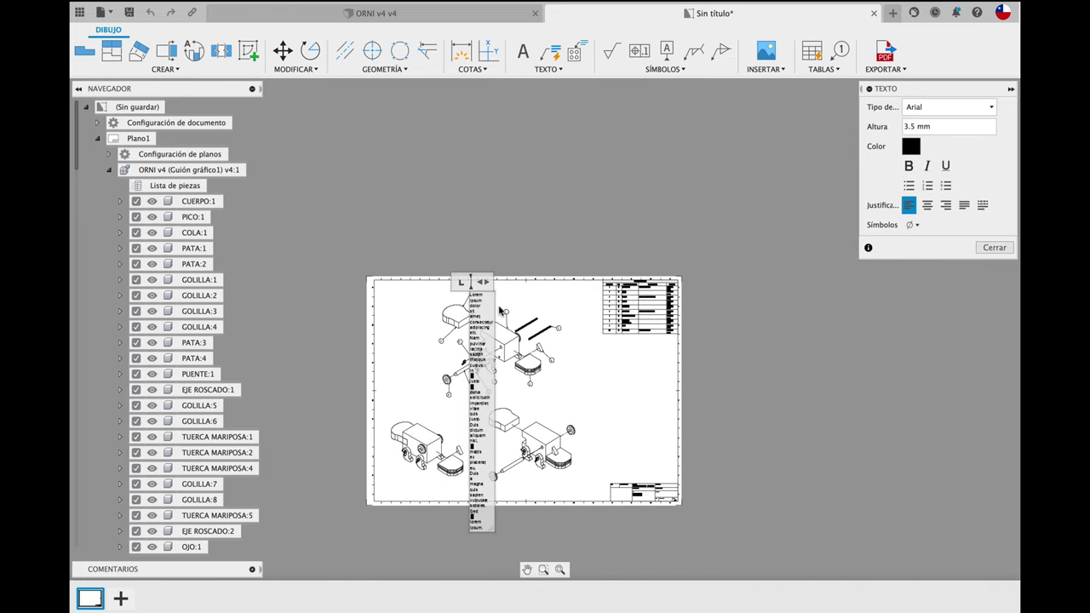
click(499, 303)
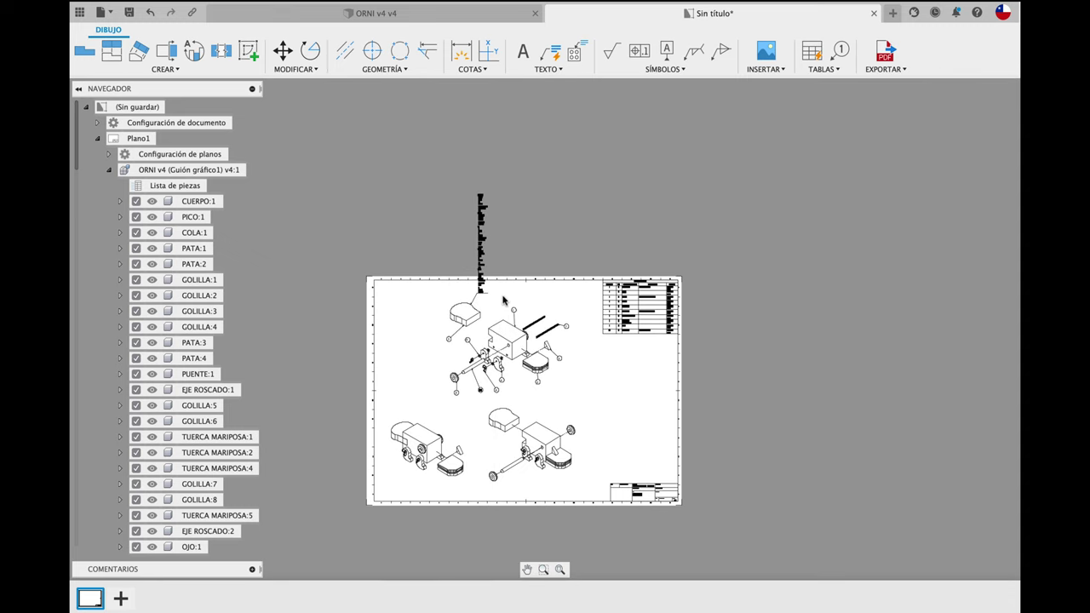
scroll(503, 274, up, 1)
scroll(490, 274, up, 1)
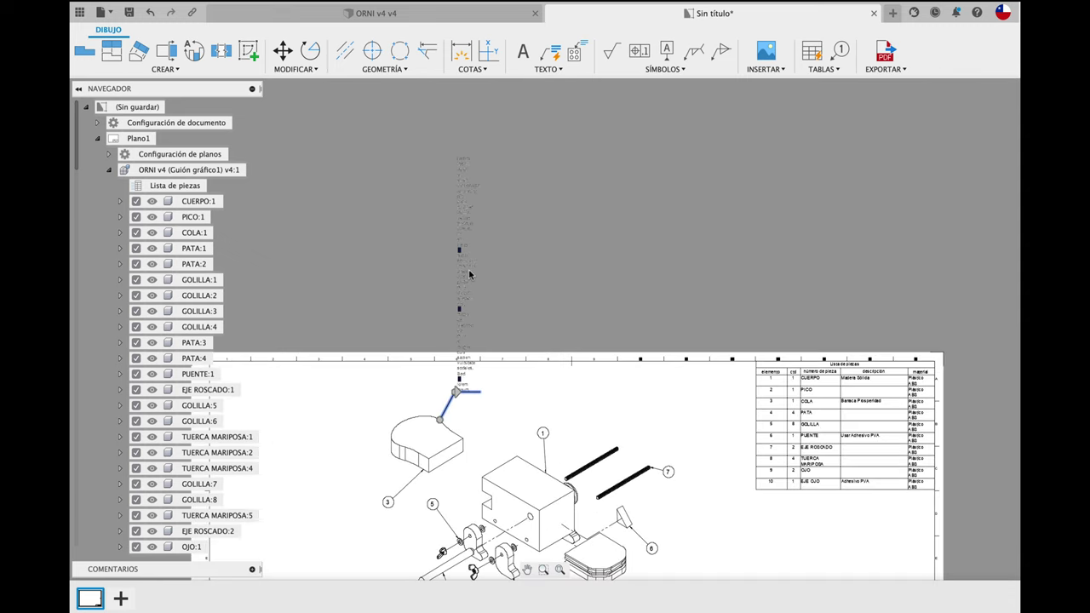
scroll(467, 271, up, 1)
scroll(468, 271, down, 1)
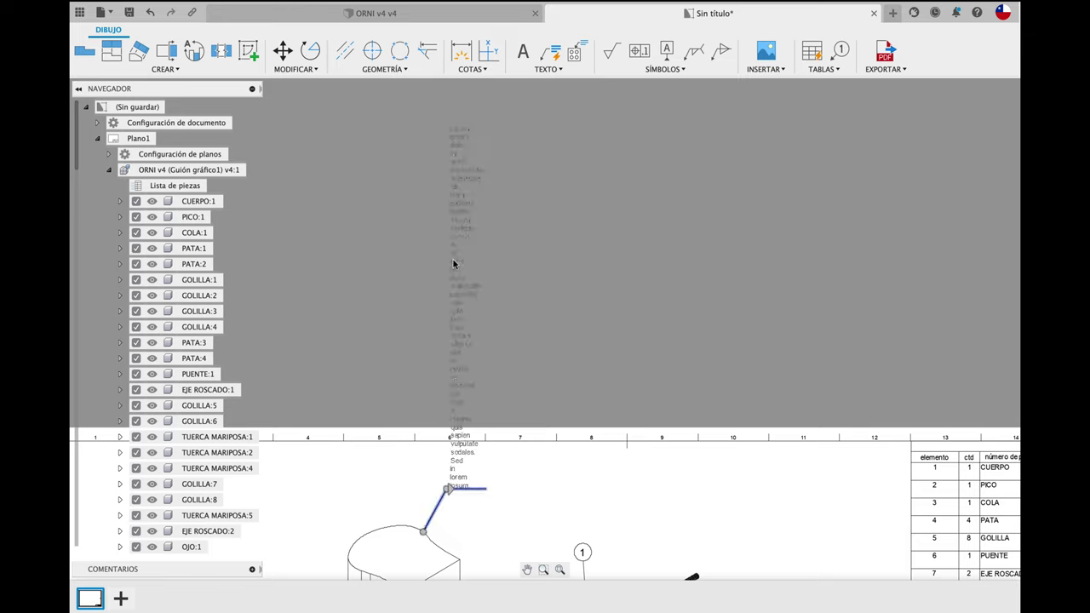
drag(451, 483, 482, 424)
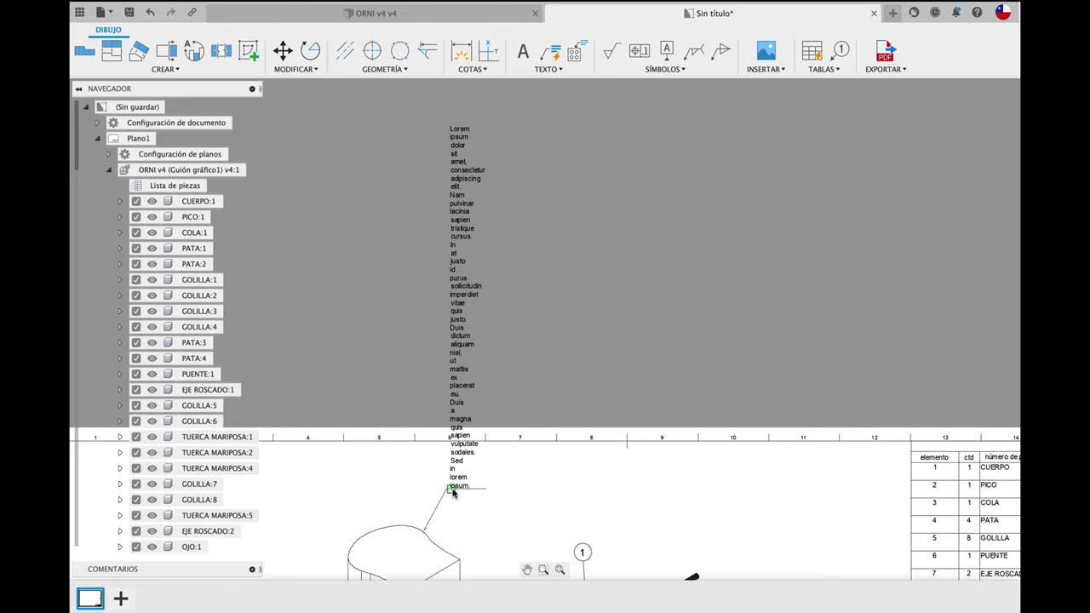
scroll(501, 347, down, 2)
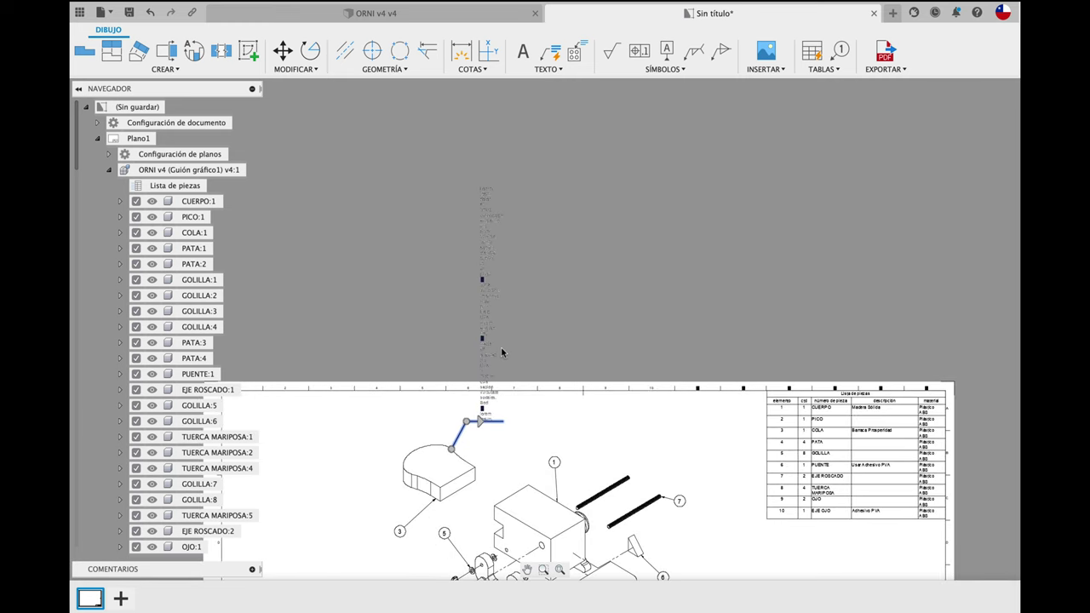
scroll(501, 346, down, 2)
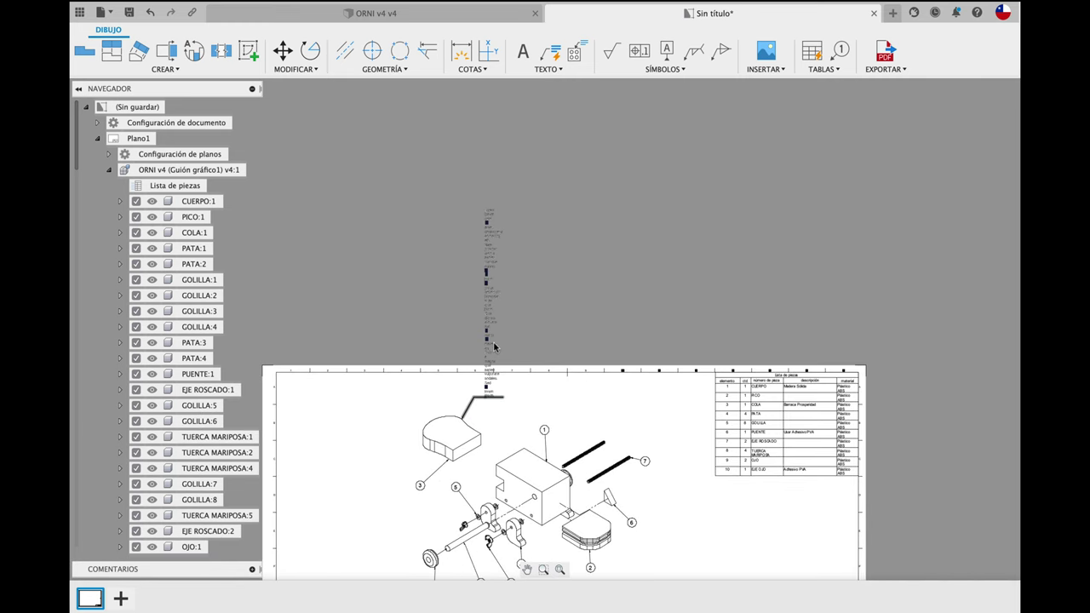
key(Delete)
- Add a leader note reading 'Proceso de afinado de pintura' to part 3
click(550, 51)
scroll(469, 392, up, 2)
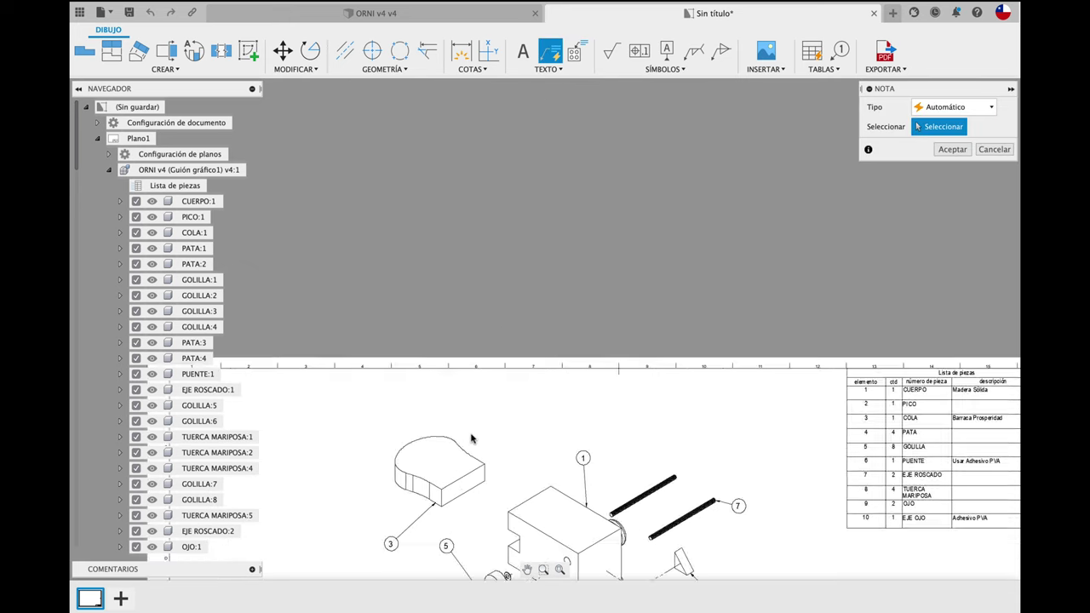
scroll(451, 442, up, 1)
click(444, 458)
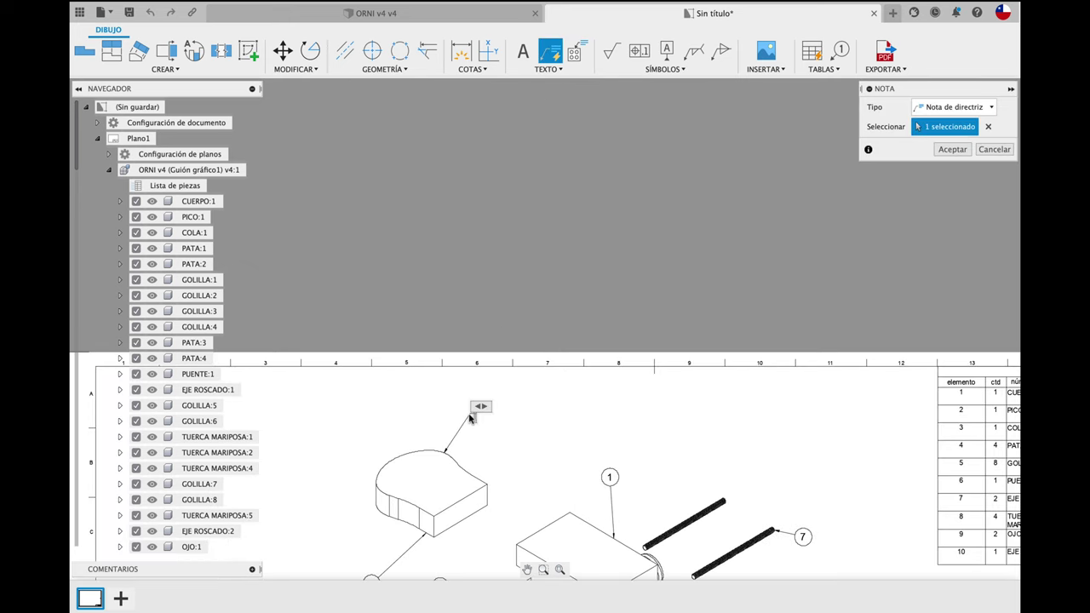
click(469, 417)
text(Proceso de afinado de pintura)
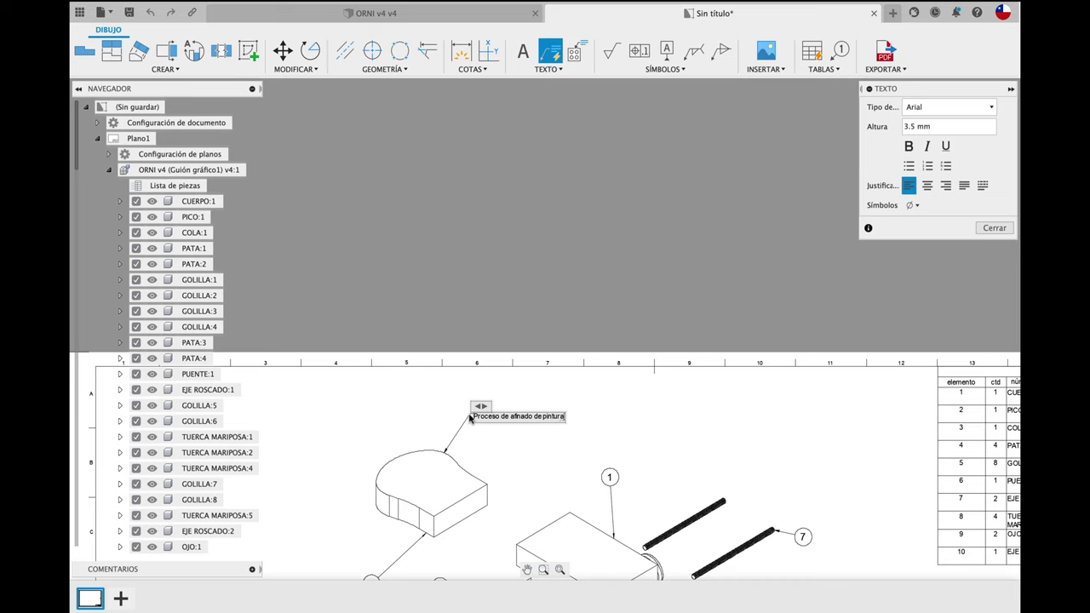
click(995, 227)
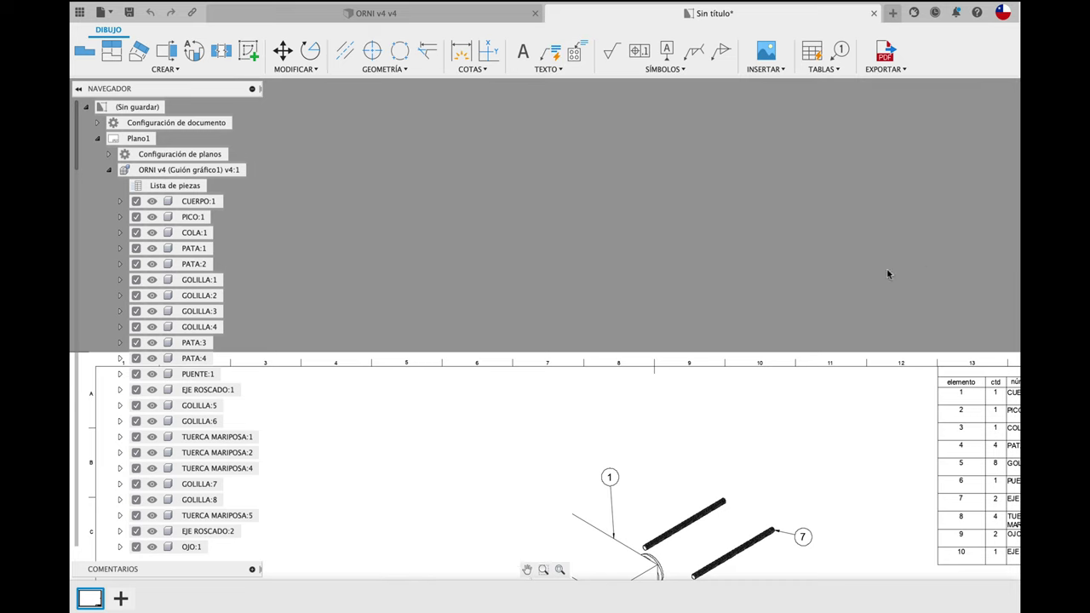
- Add short leader notes to part 9 and part 1
click(550, 52)
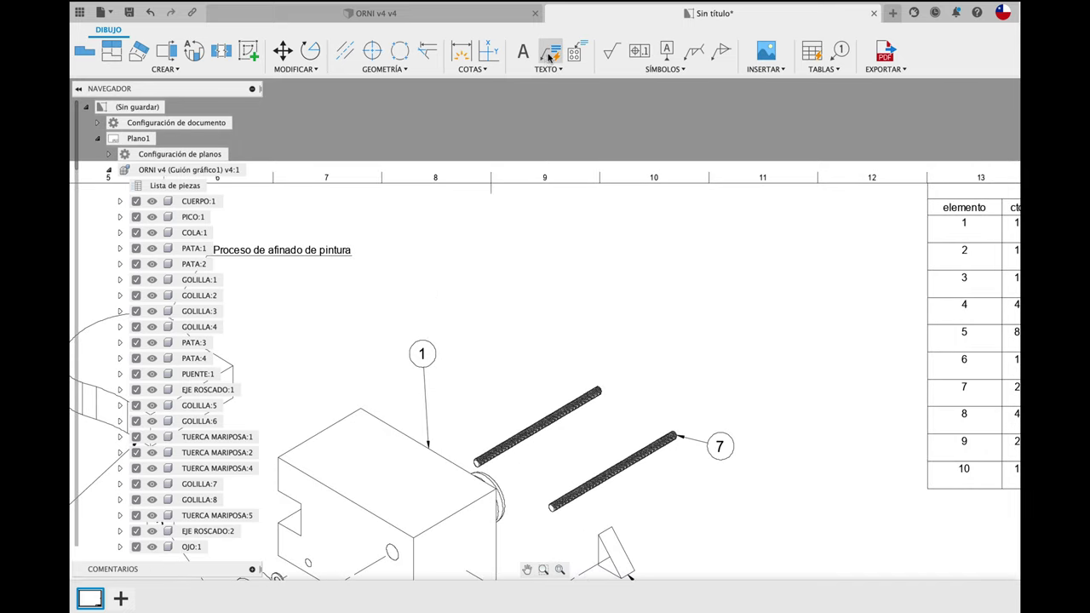
scroll(550, 462, up, 2)
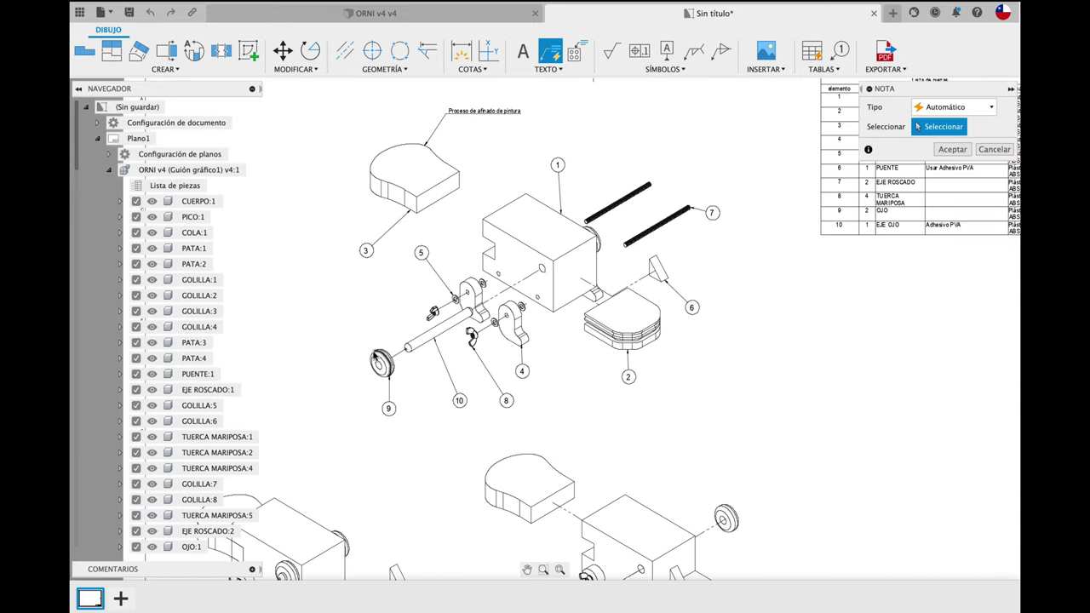
click(378, 356)
click(340, 323)
text(dsfsdfdsfsfsdf)
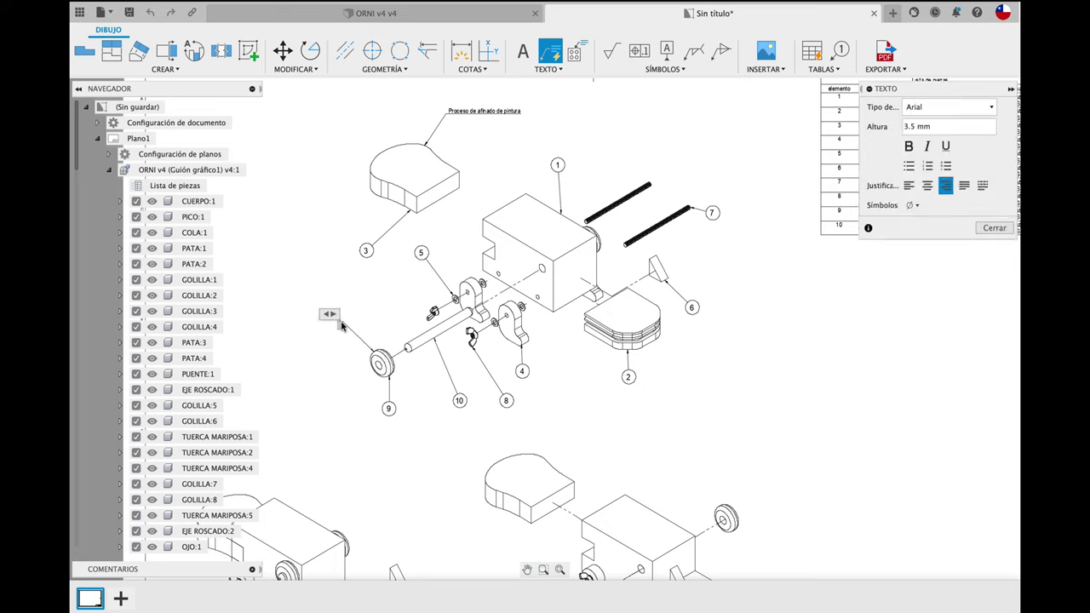
click(978, 228)
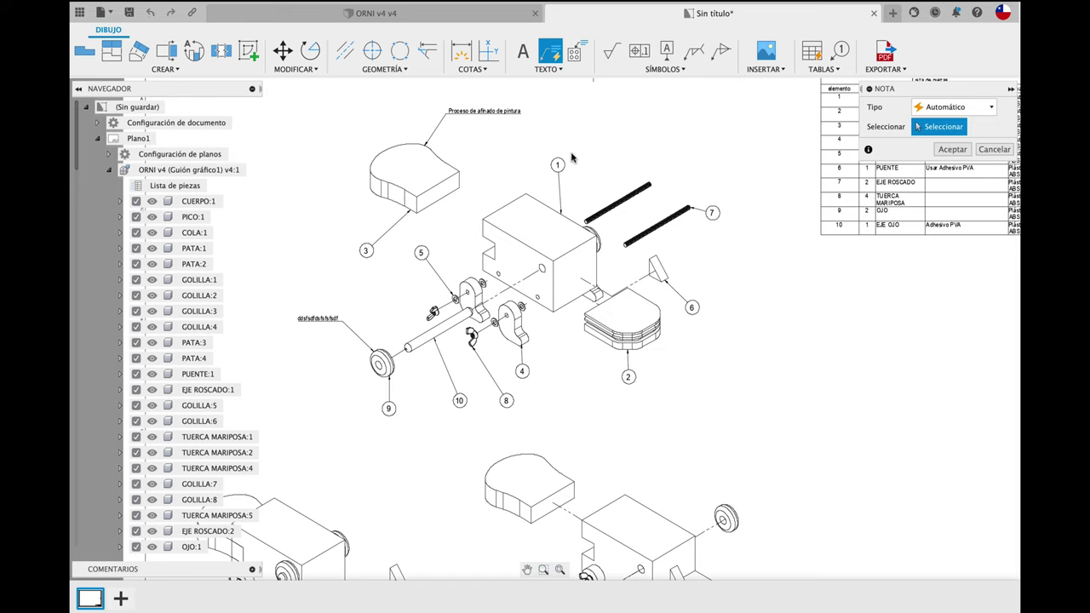
click(570, 217)
click(594, 155)
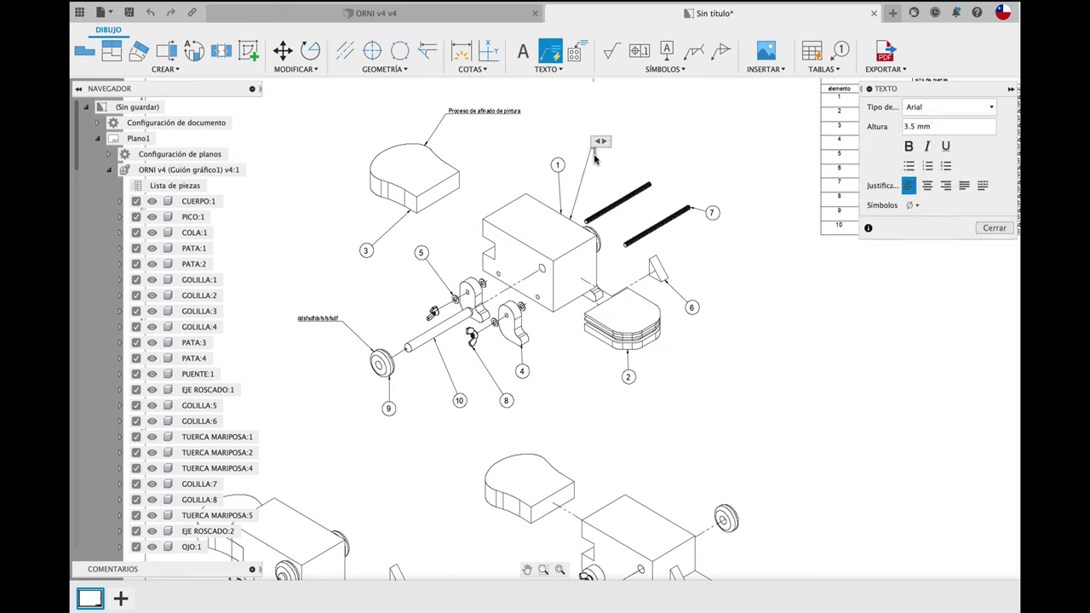
text(sdsfsfsfsd)
text(dsfsfsfsd)
click(993, 228)
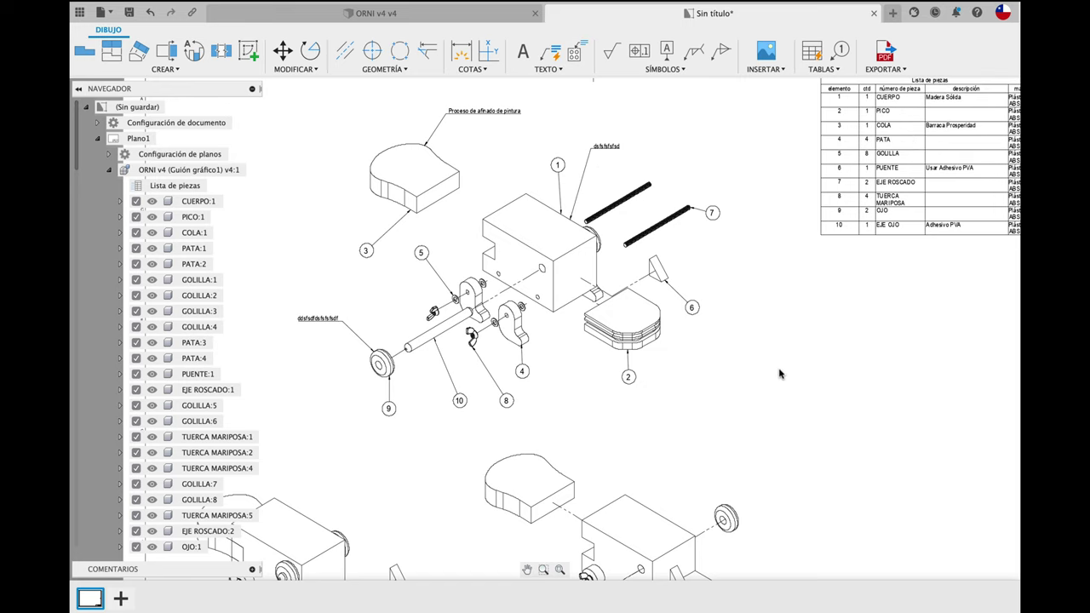
- Add a short leader note above the top piece of the lower view
key(Return)
click(545, 464)
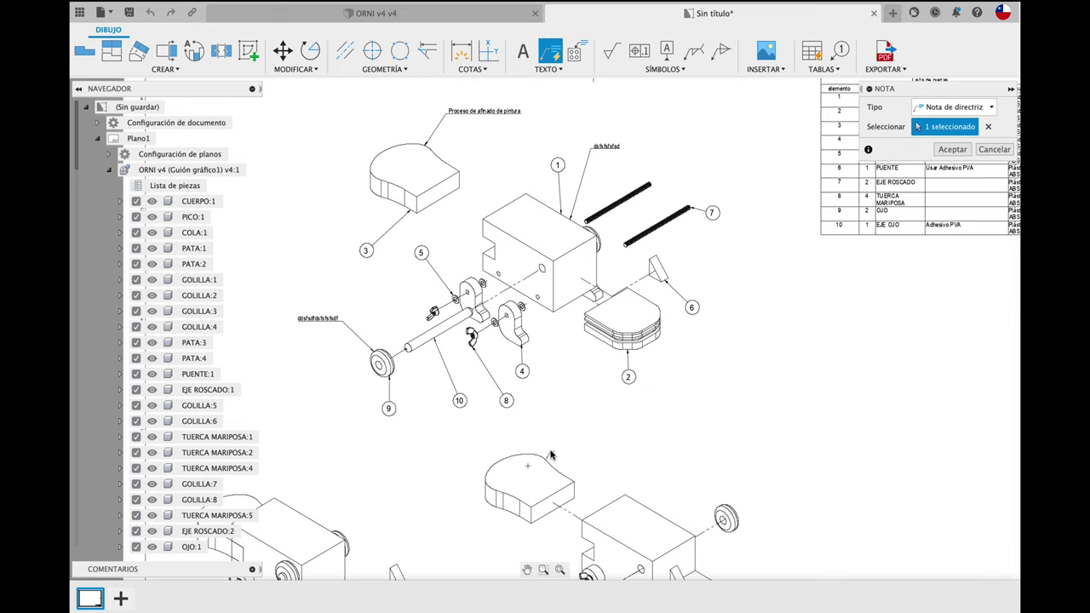
click(563, 426)
text(ddsfsfdsfdsfsf)
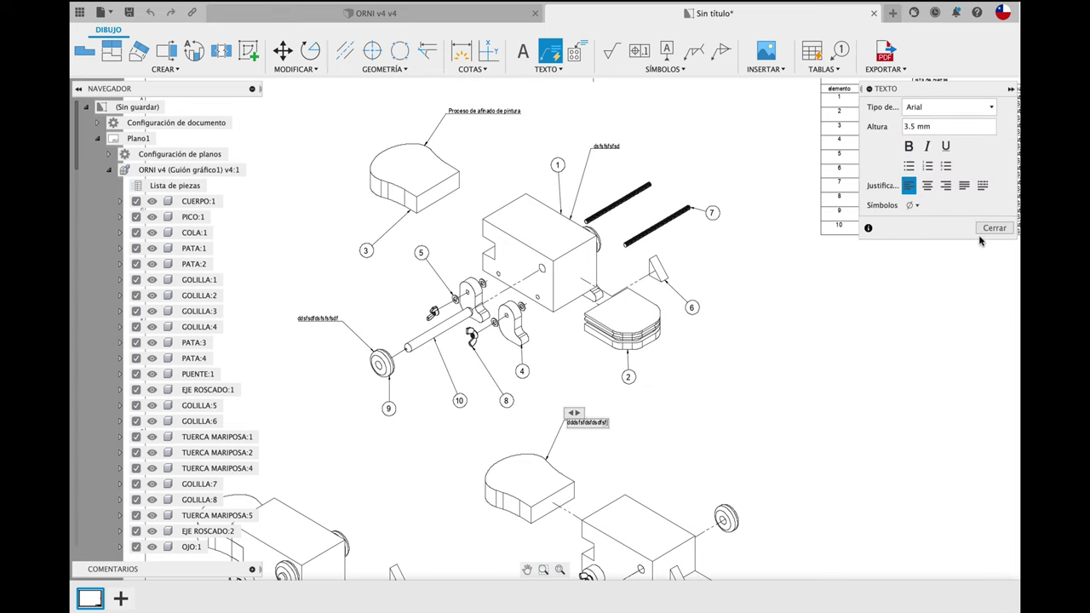
click(981, 232)
scroll(748, 341, down, 5)
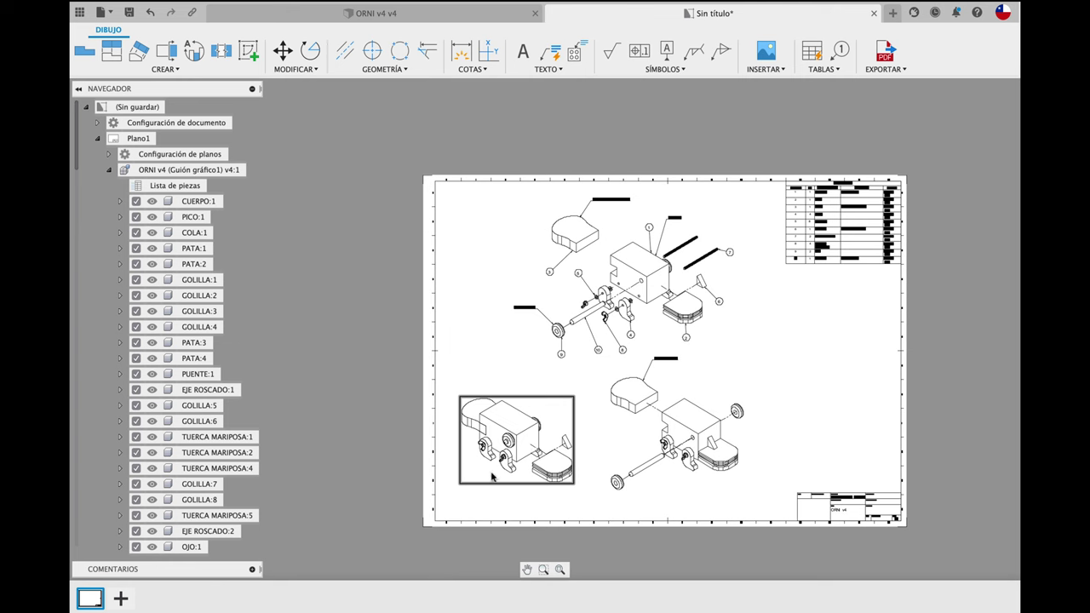
scroll(567, 489, up, 3)
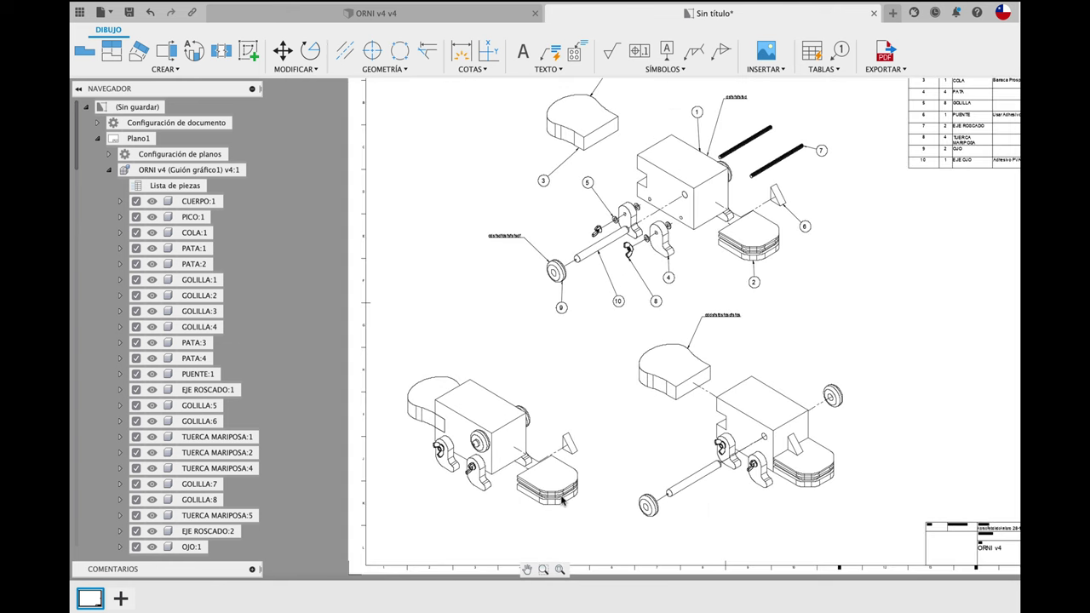
- Place balloons 6 and 2 on the triangular part and pad in the lower-left view
click(841, 51)
scroll(581, 455, up, 5)
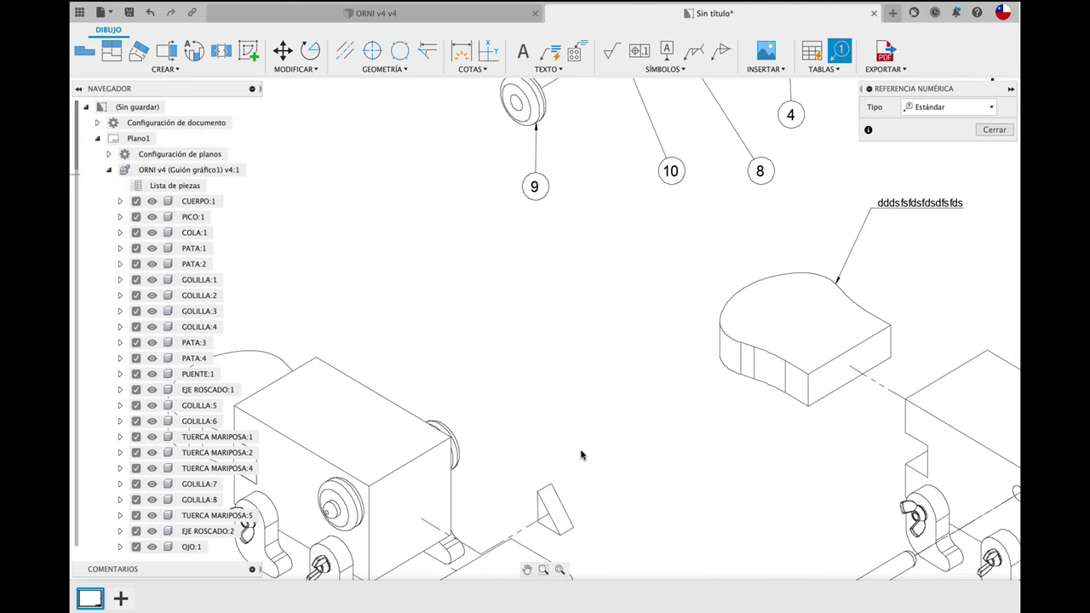
click(562, 492)
middle_drag(613, 482, 599, 340)
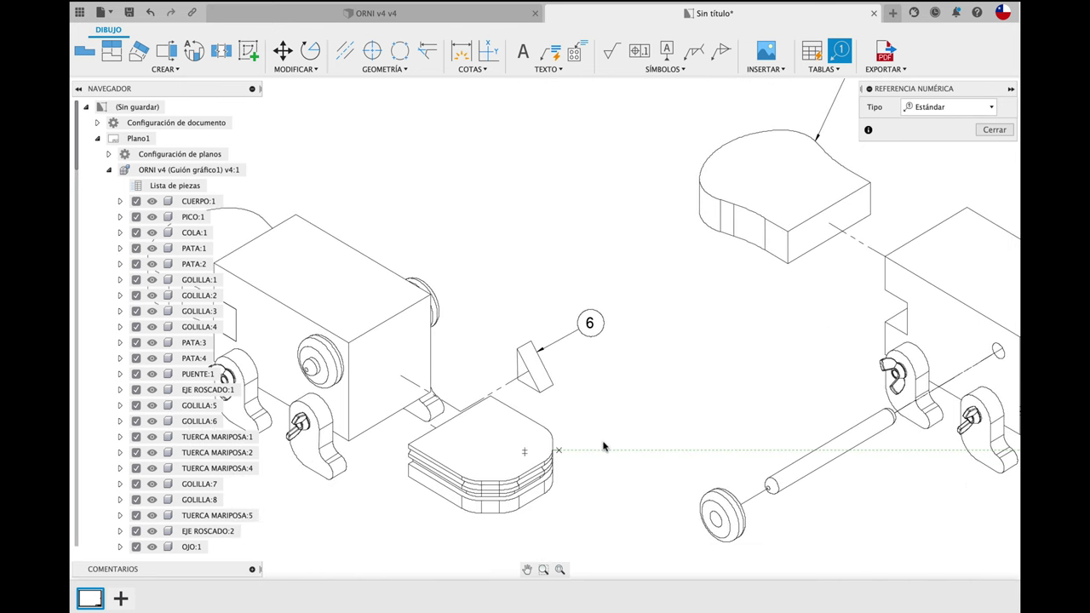
click(605, 447)
scroll(656, 469, down, 5)
scroll(653, 452, down, 2)
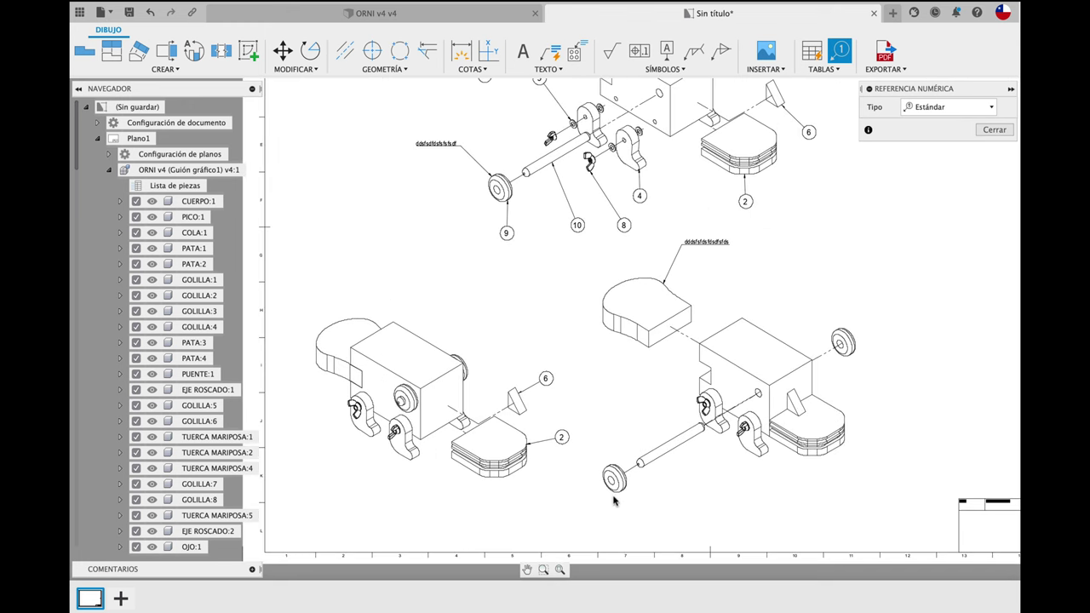
- Place balloons 9 and 10 on the washer and shaft in the lower-right view
click(611, 484)
click(596, 519)
click(670, 458)
click(676, 504)
scroll(705, 503, down, 4)
scroll(813, 386, up, 2)
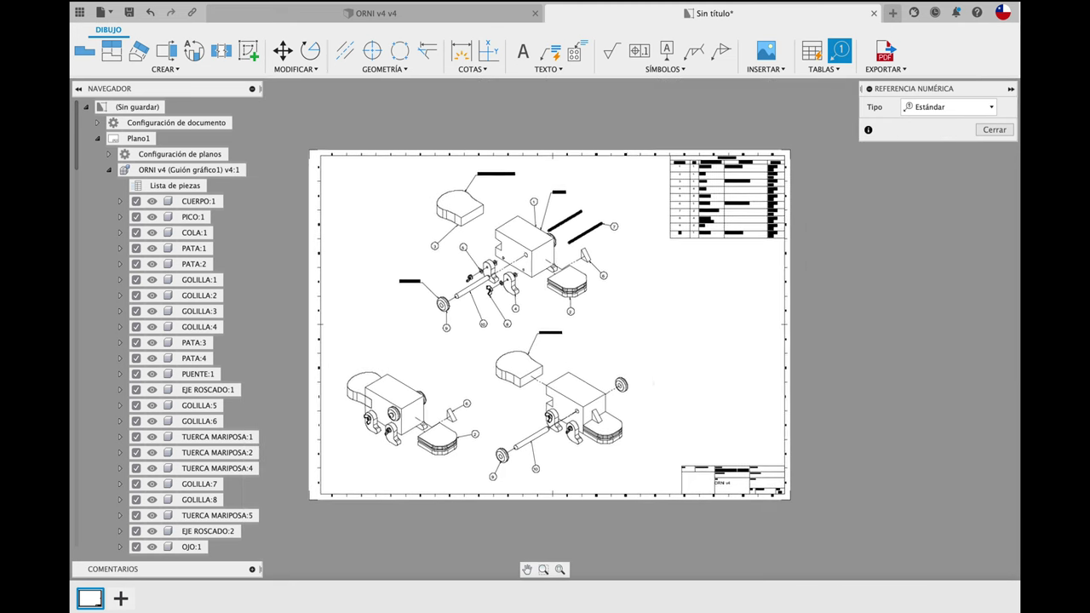
- Finish the balloons and paste a Lorem ipsum paragraph into a new text box on the right
click(1002, 130)
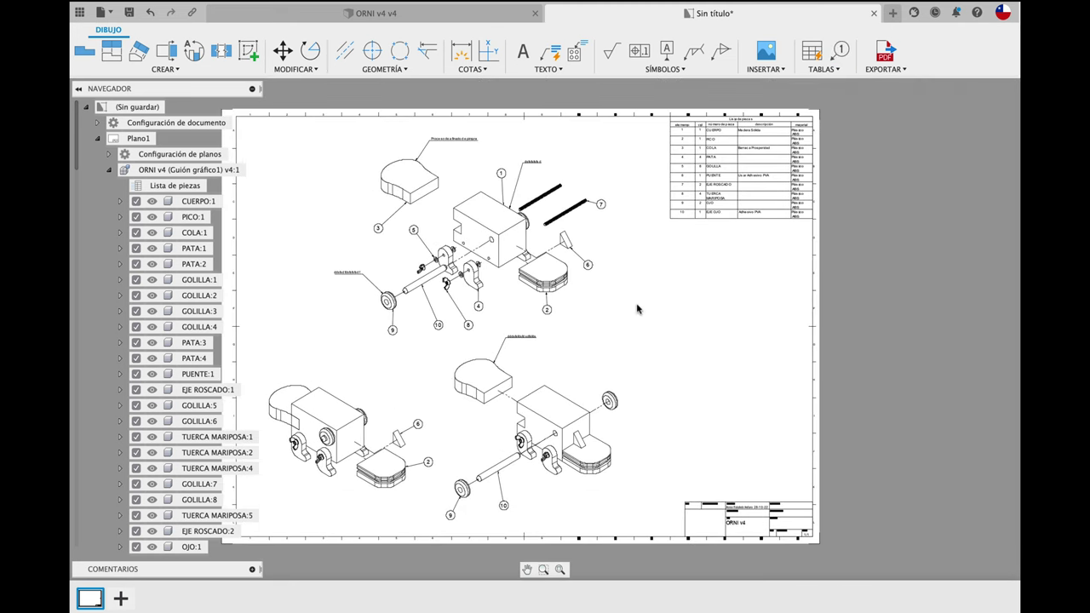
middle_drag(644, 303, 677, 297)
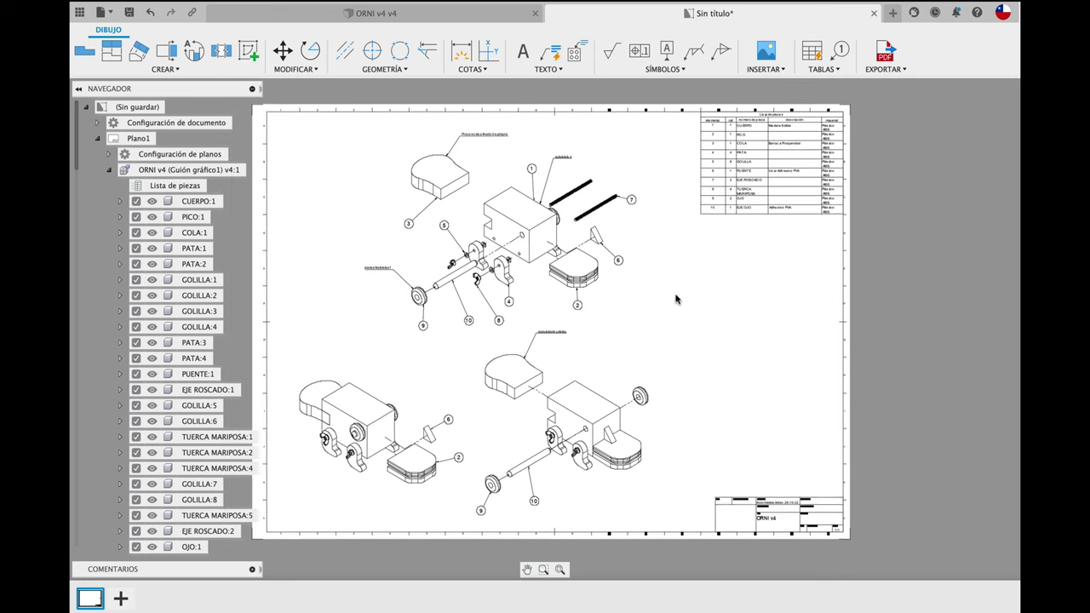
click(523, 51)
drag(697, 280, 812, 449)
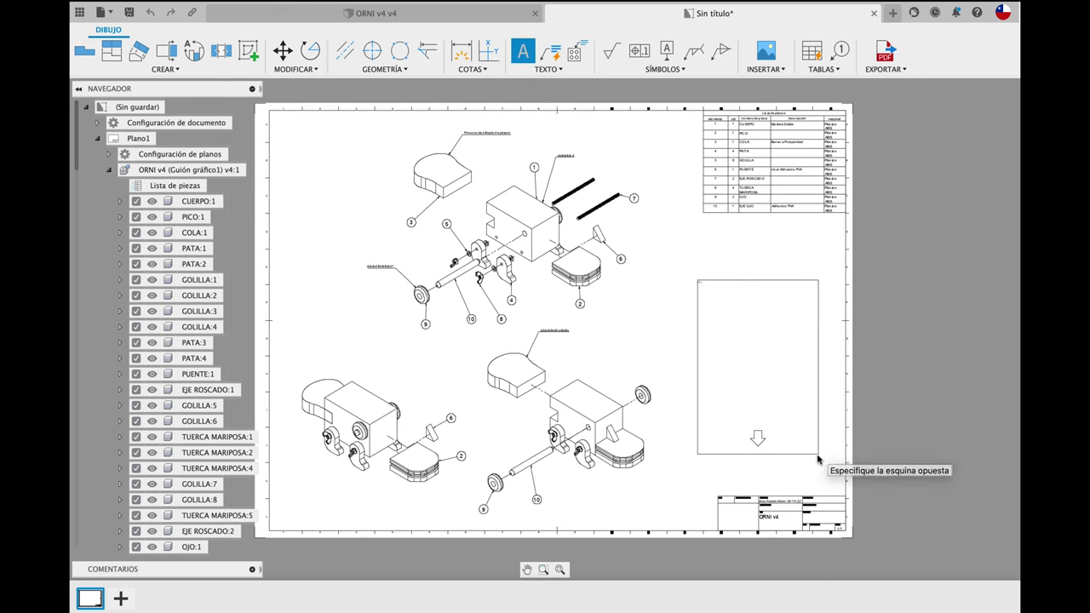
click(818, 456)
key(ctrl+v)
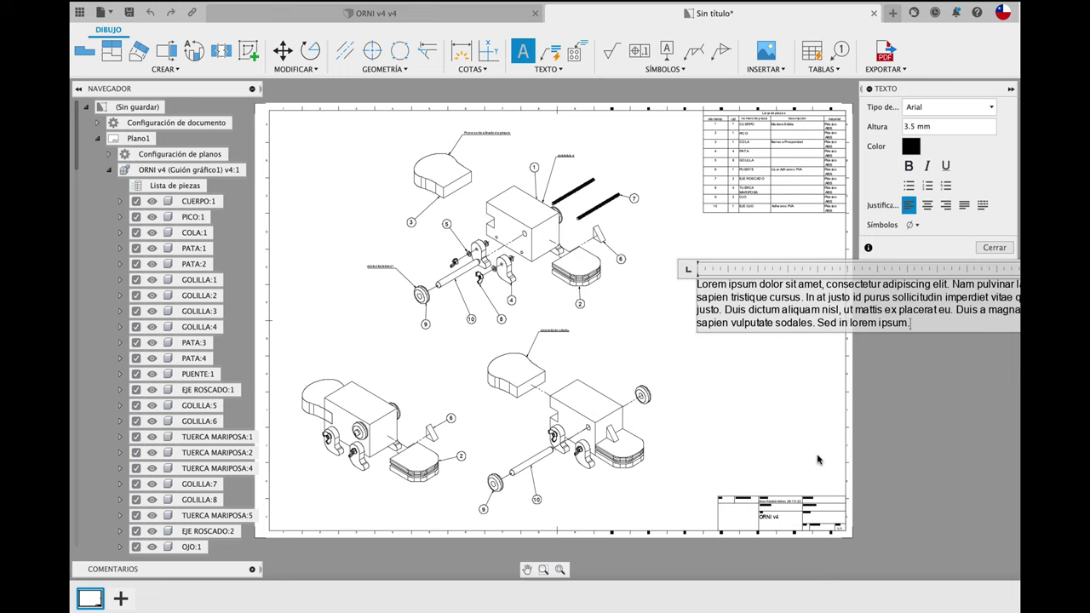
click(995, 247)
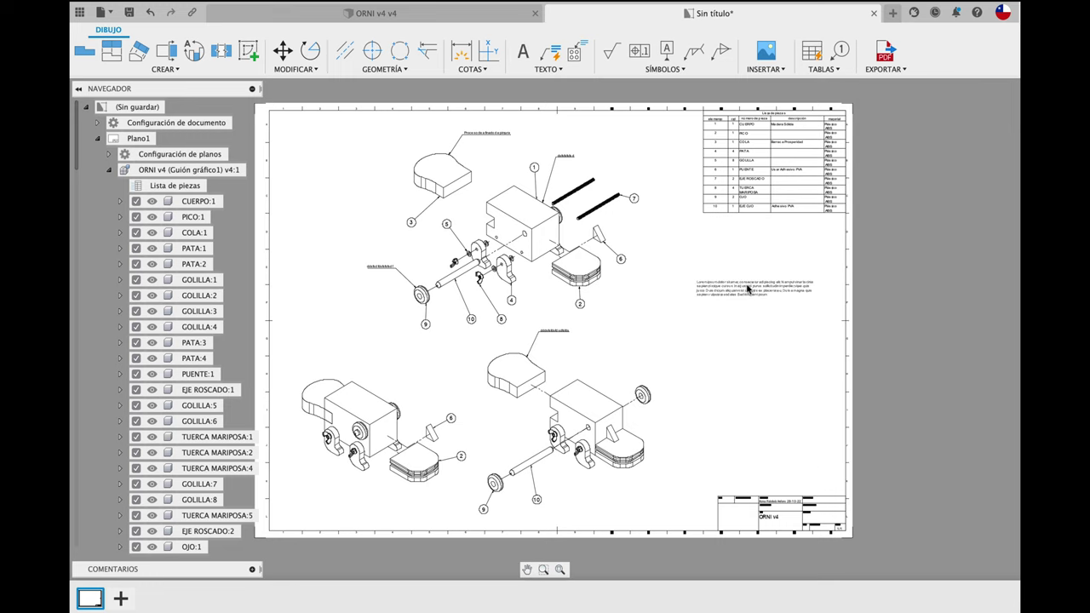
- Move the Lorem ipsum paragraph down above the title block and zoom in on part 3
drag(753, 309, 765, 468)
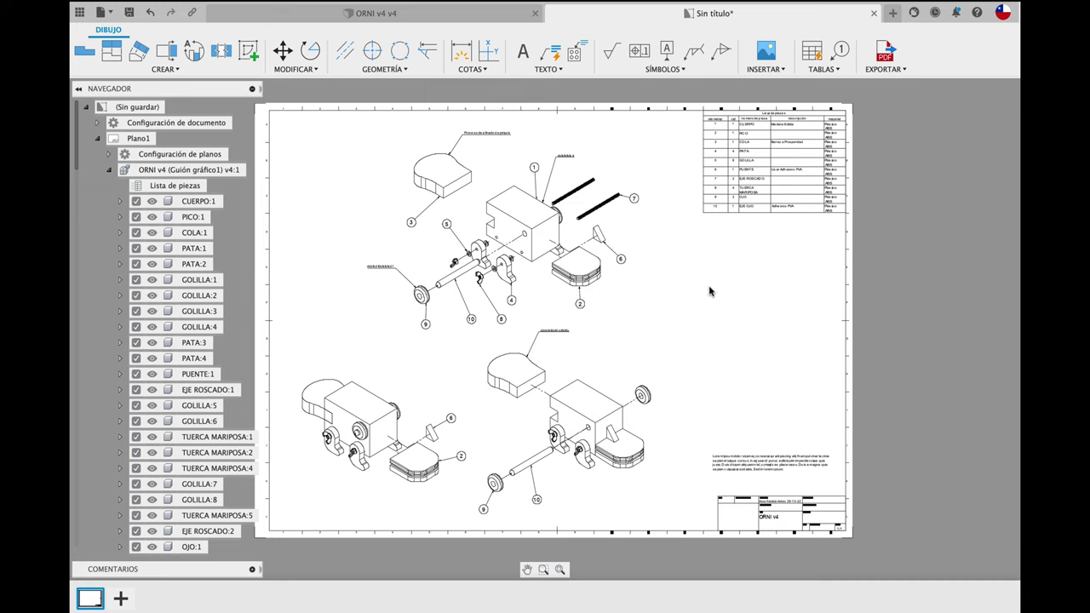
middle_drag(704, 329, 734, 314)
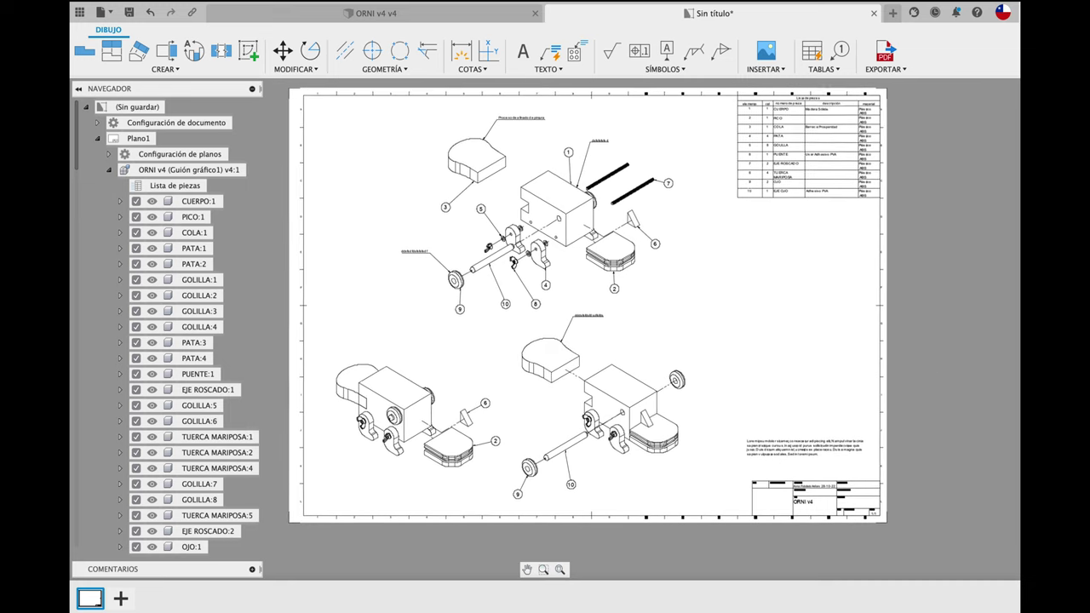
scroll(469, 290, up, 2)
scroll(443, 303, down, 2)
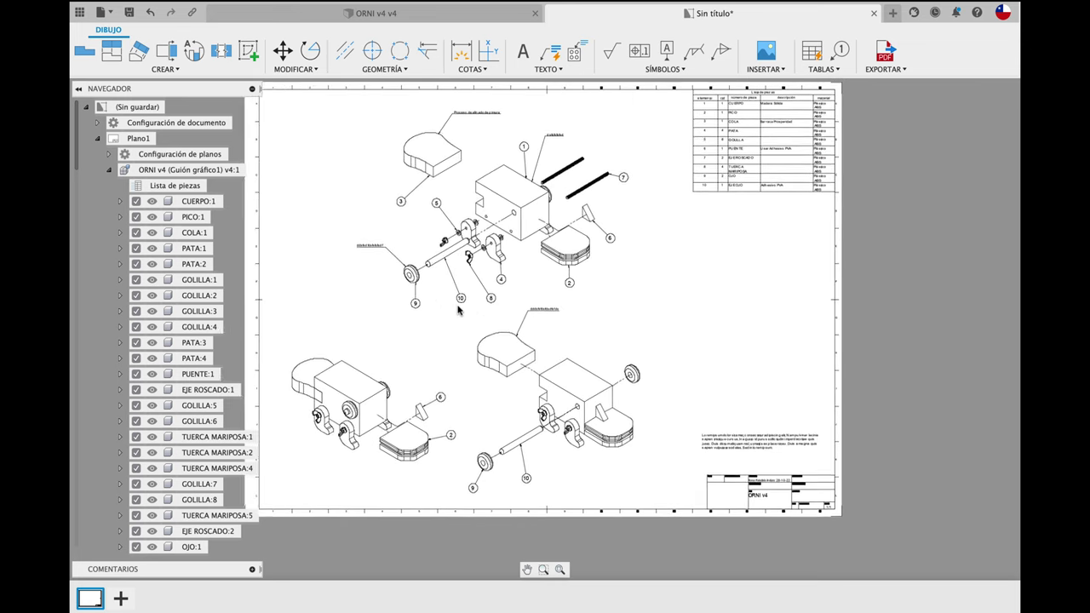
scroll(456, 281, up, 2)
scroll(458, 248, up, 2)
scroll(458, 242, up, 2)
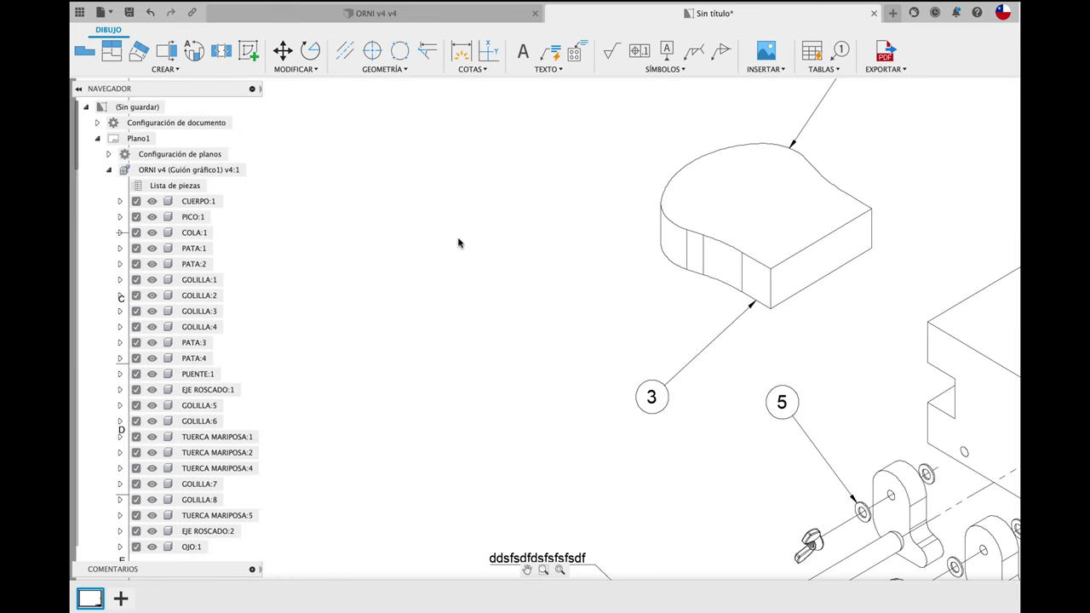
scroll(459, 243, down, 2)
scroll(459, 242, up, 1)
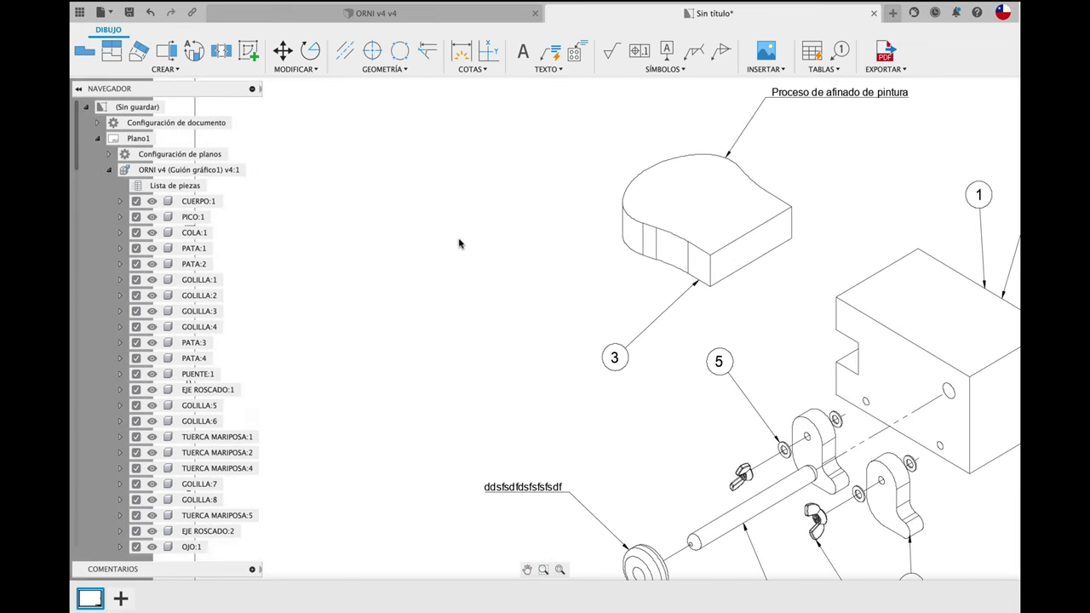
scroll(459, 242, up, 1)
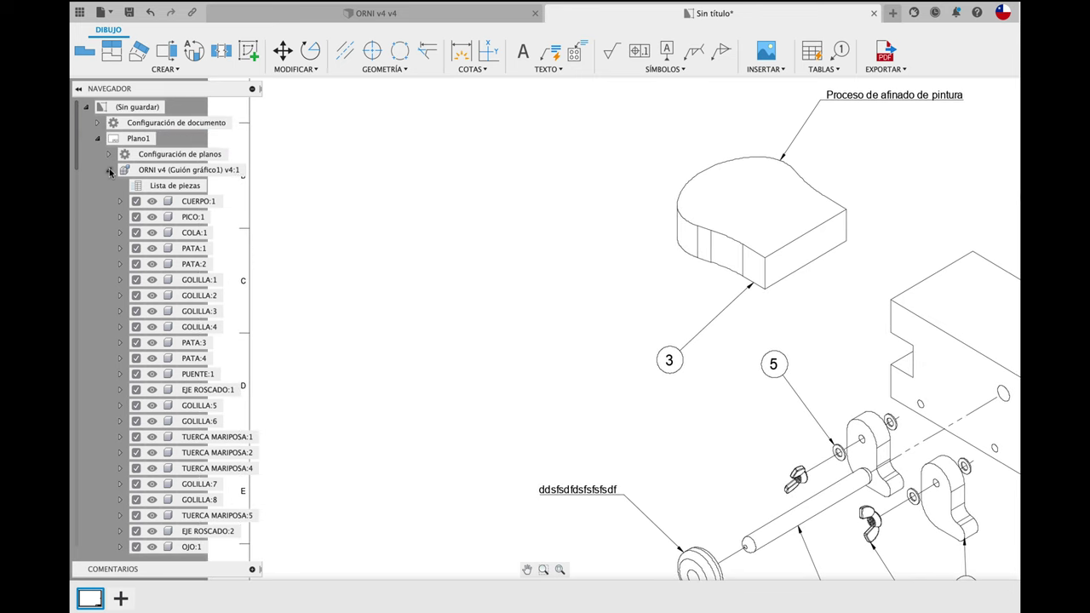
- Turn on Mostrar anchuras de línea under Grosores de línea in the document settings
click(108, 170)
click(99, 139)
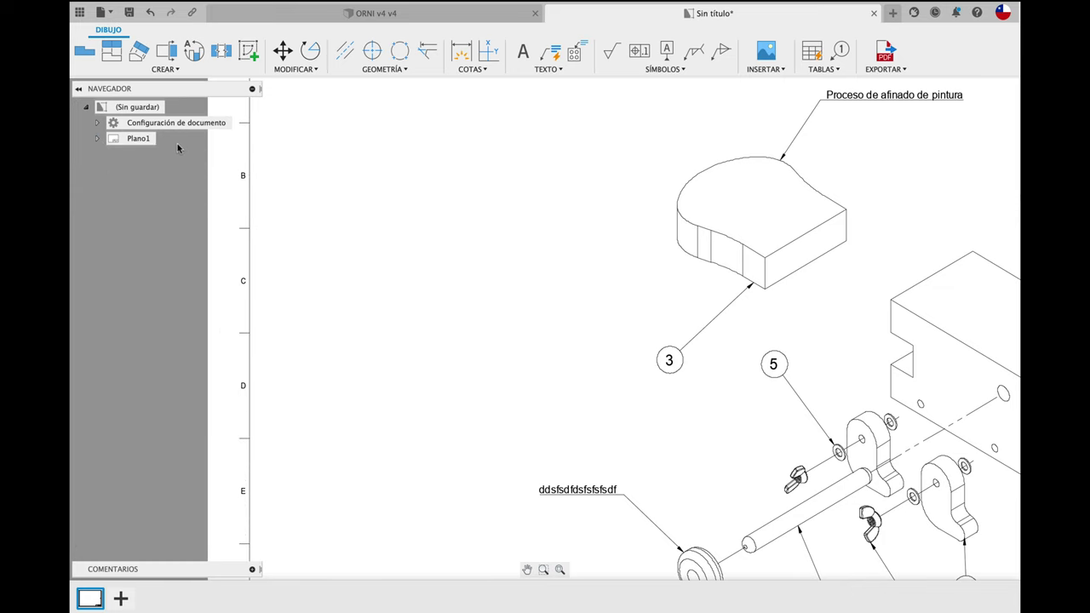
click(236, 124)
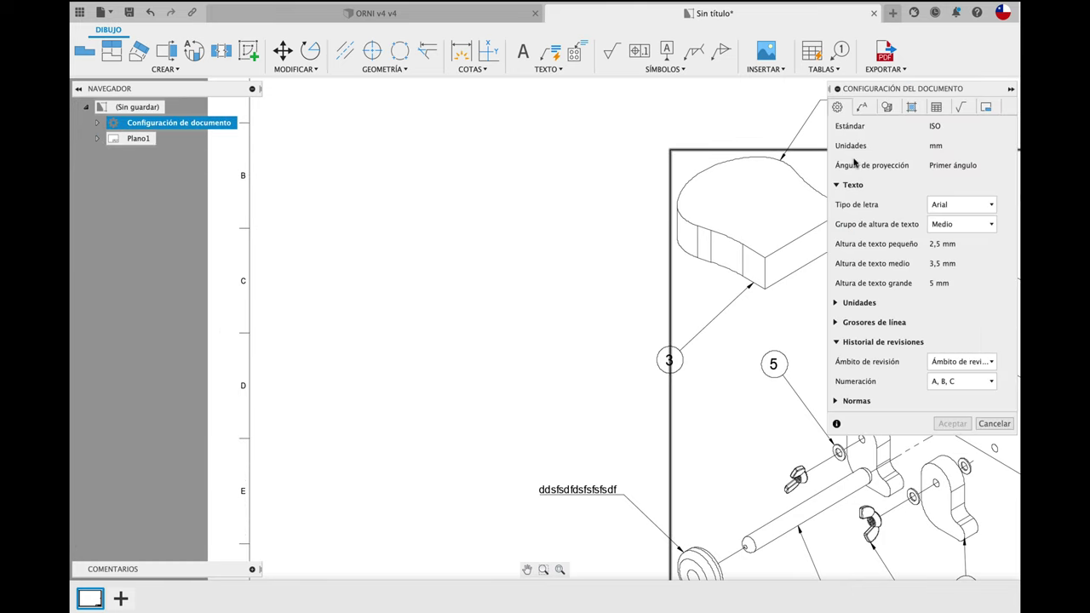
drag(974, 93, 422, 153)
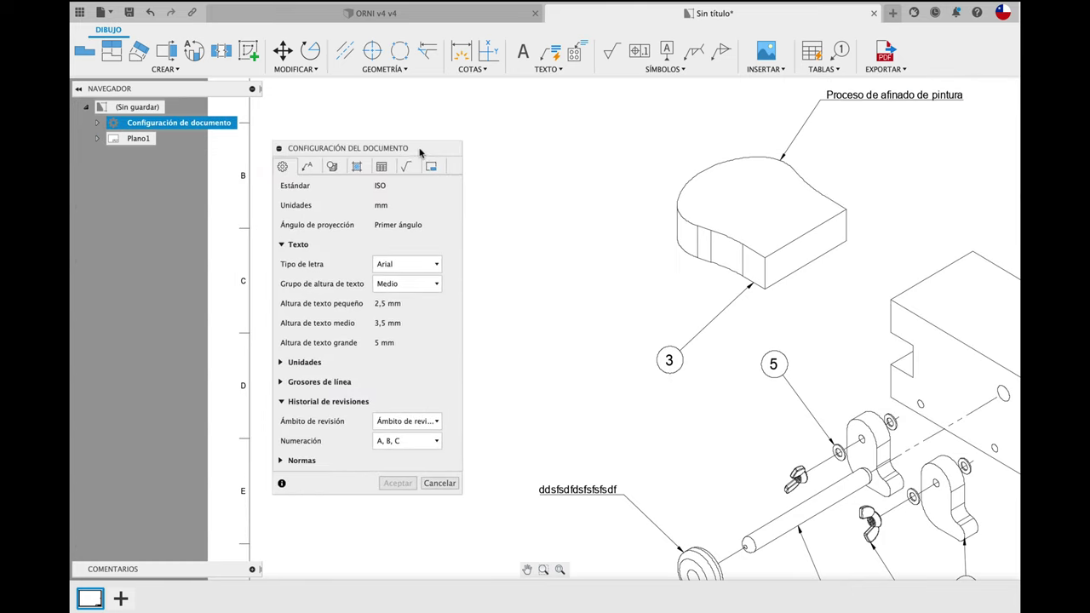
click(282, 383)
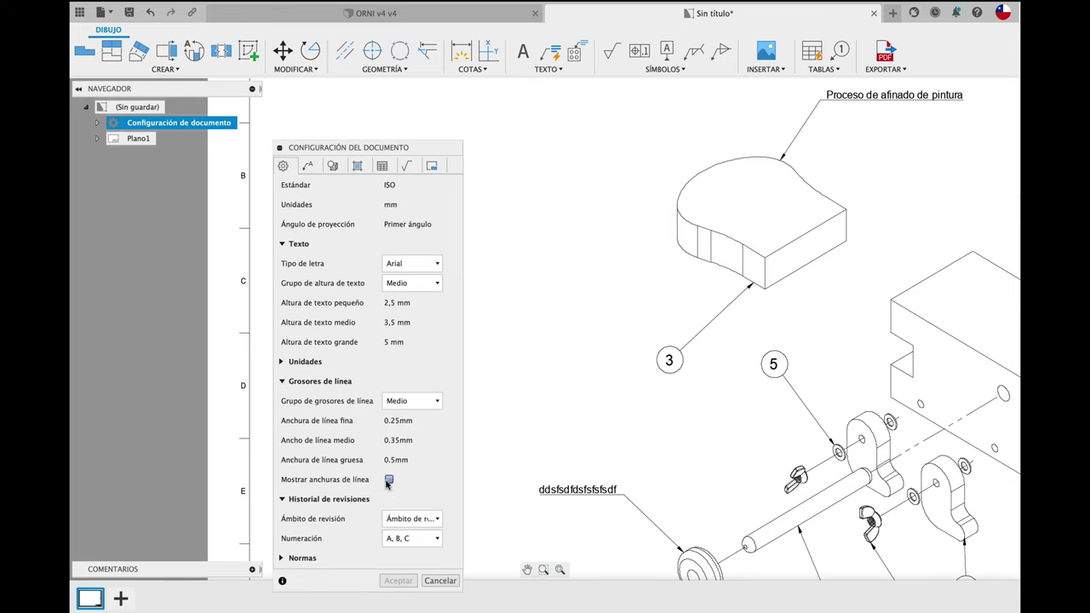
click(389, 480)
click(397, 581)
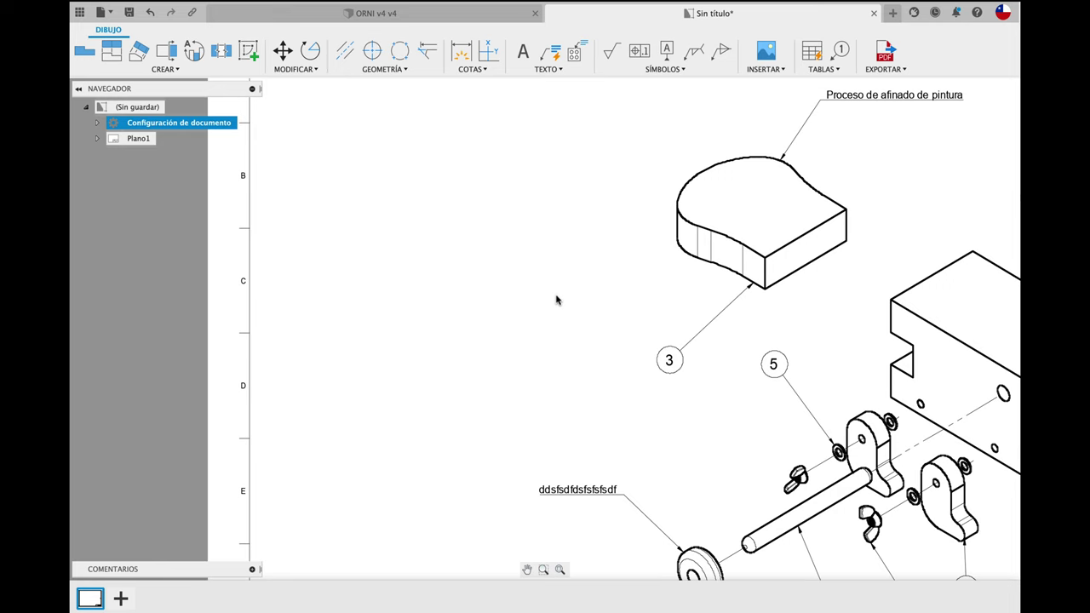
- Nudge the lower-right and lower-left isometric views slightly to the right
scroll(399, 312, down, 3)
scroll(324, 261, down, 1)
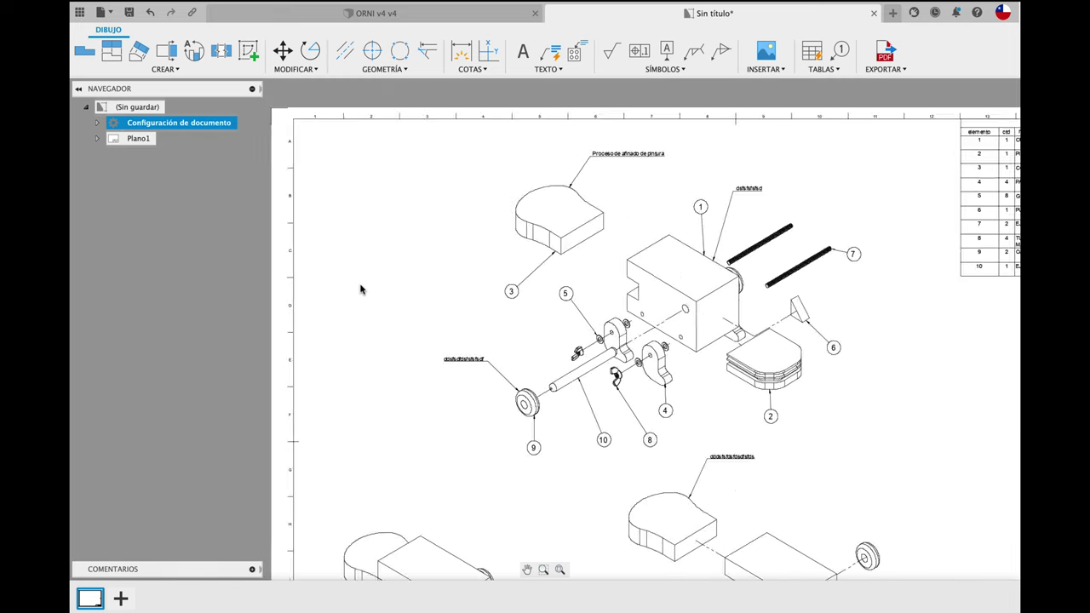
scroll(361, 289, down, 1)
scroll(480, 288, up, 1)
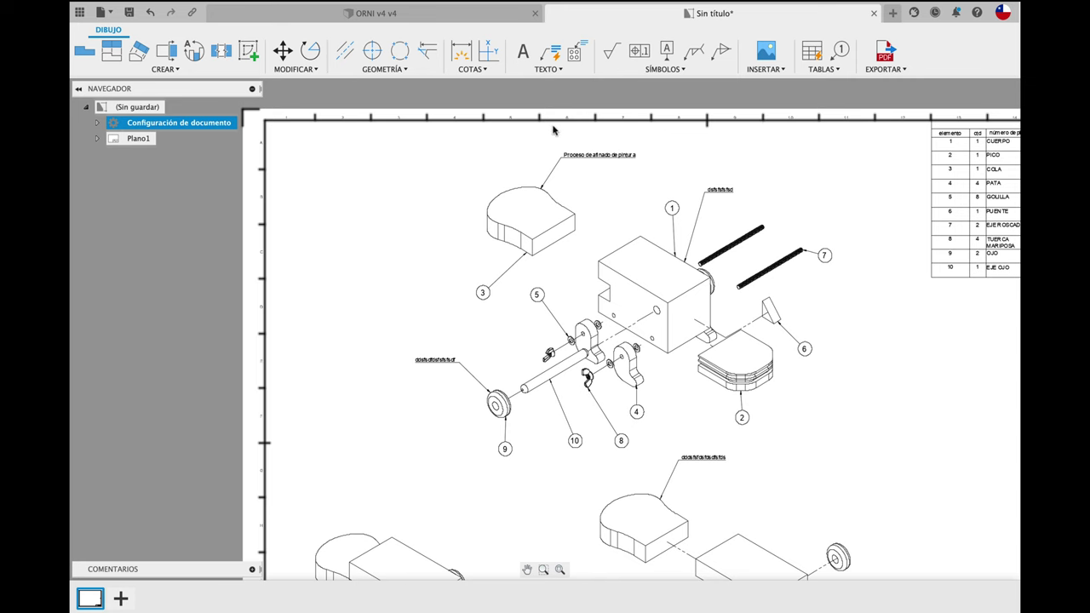
scroll(457, 244, down, 1)
scroll(503, 353, down, 1)
scroll(596, 392, up, 1)
scroll(669, 435, up, 1)
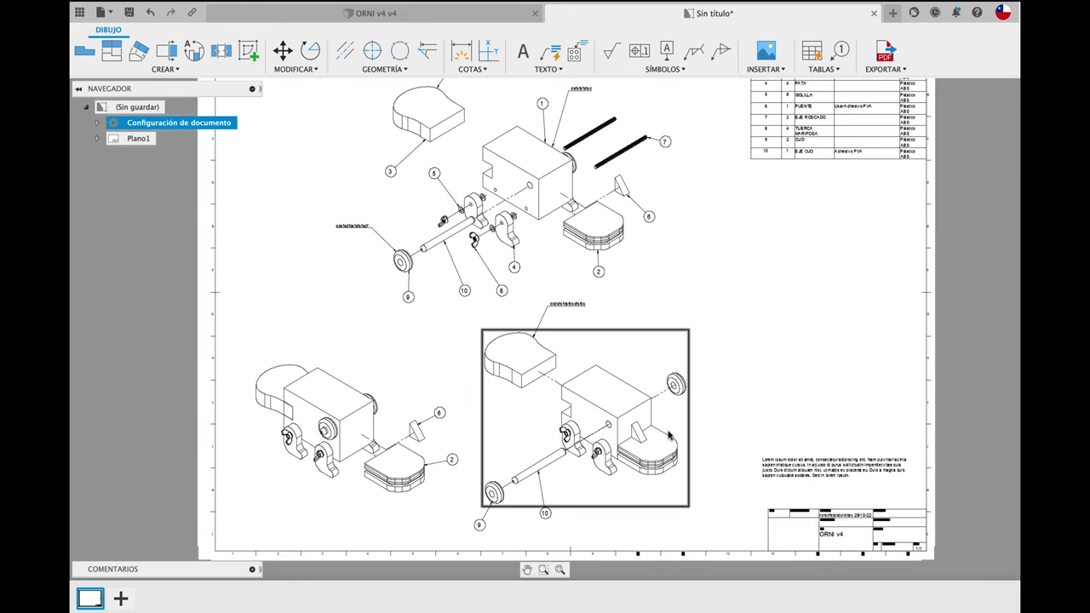
drag(686, 442, 719, 442)
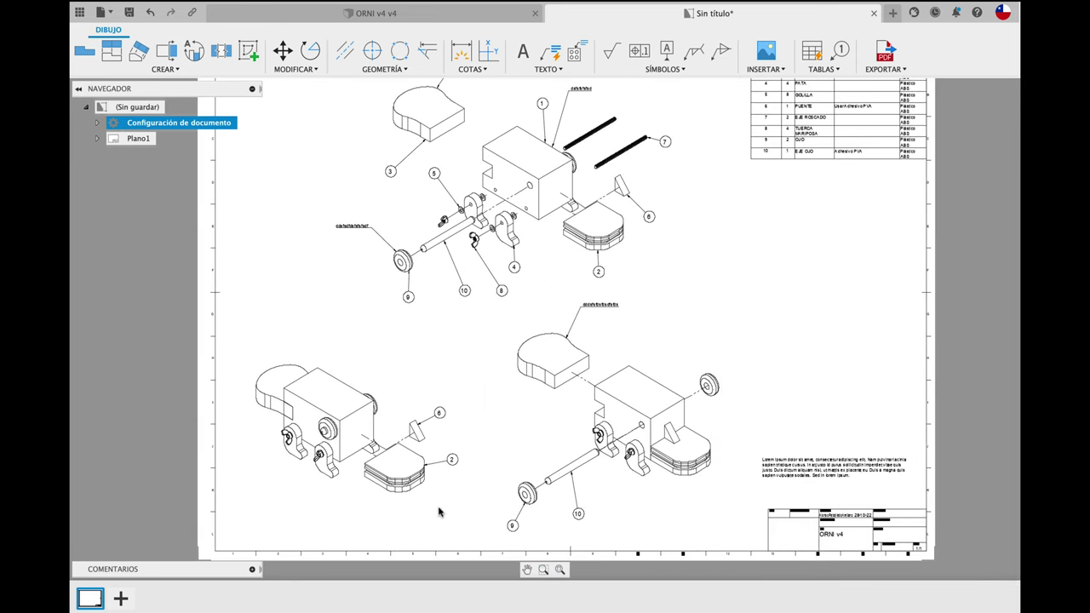
drag(406, 503, 395, 501)
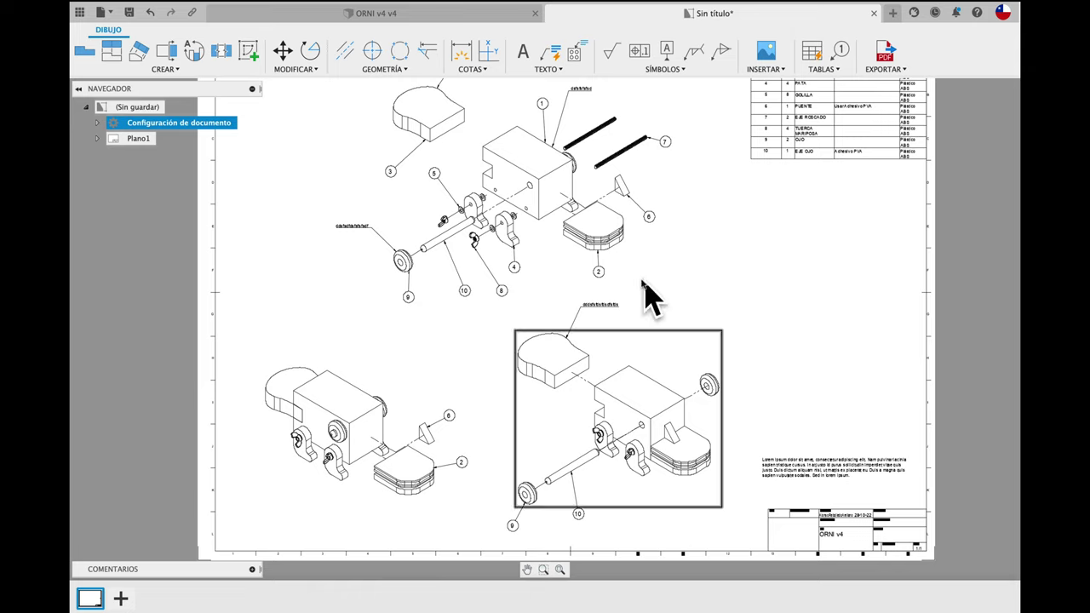
scroll(707, 291, up, 2)
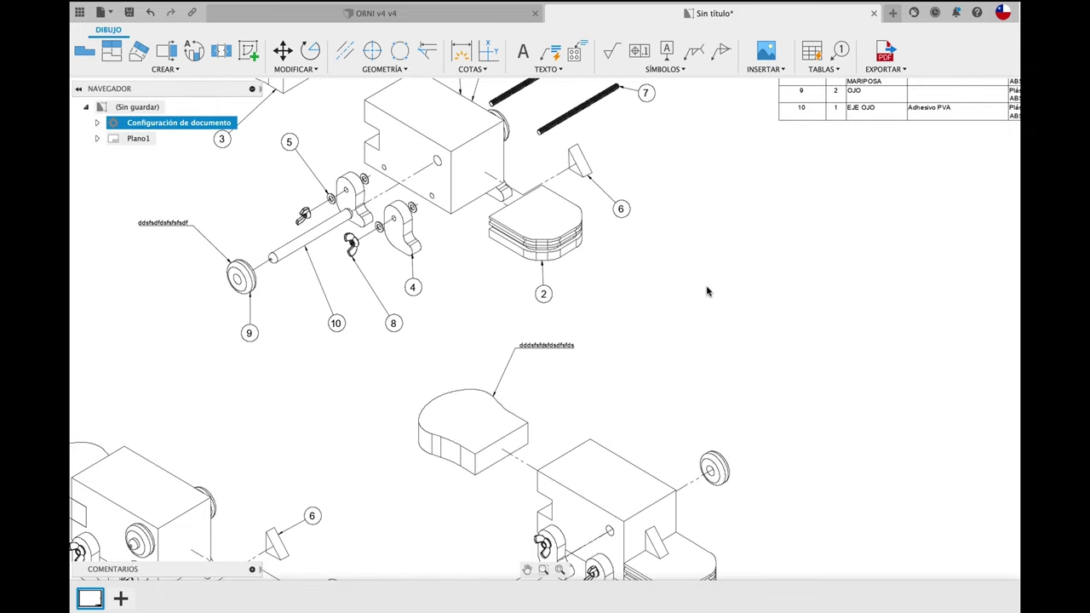
scroll(707, 291, up, 2)
scroll(707, 292, down, 5)
scroll(878, 145, up, 3)
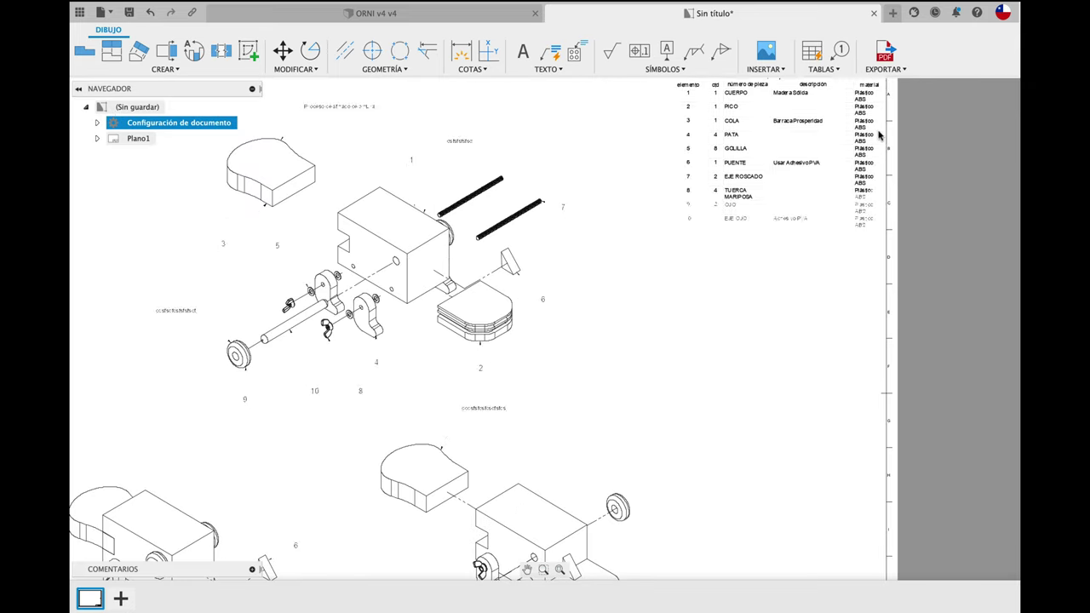
scroll(863, 170, up, 2)
scroll(752, 241, down, 2)
scroll(745, 188, down, 3)
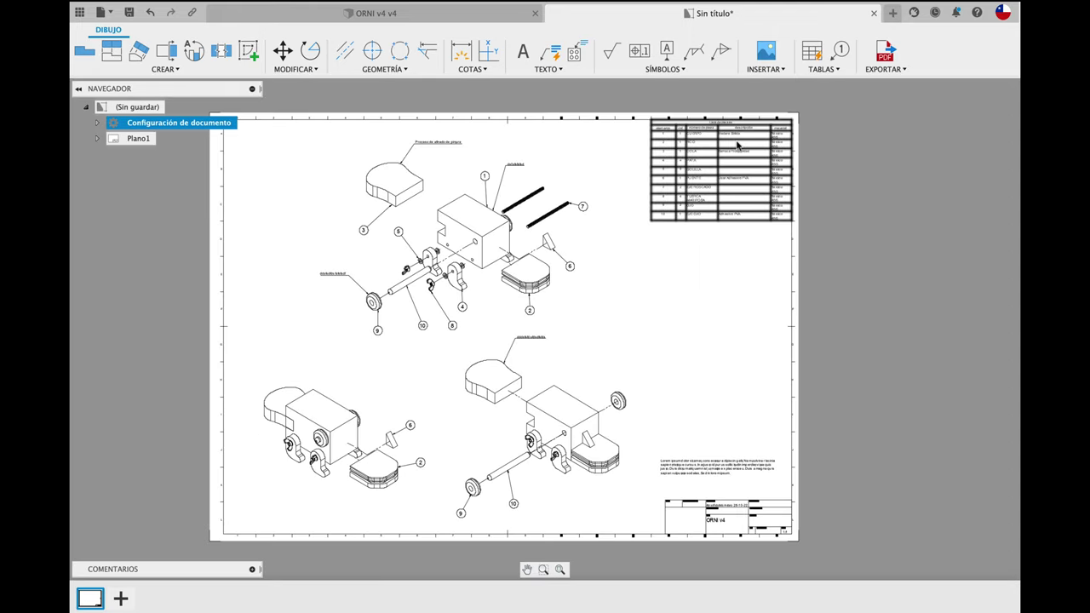
scroll(736, 140, up, 1)
scroll(737, 140, up, 3)
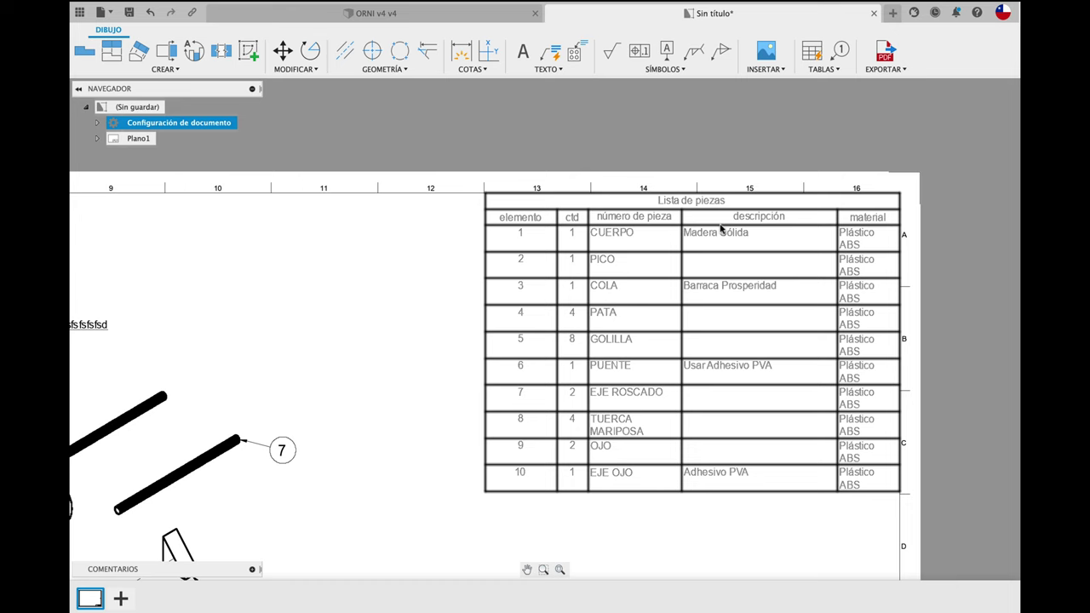
double_click(723, 234)
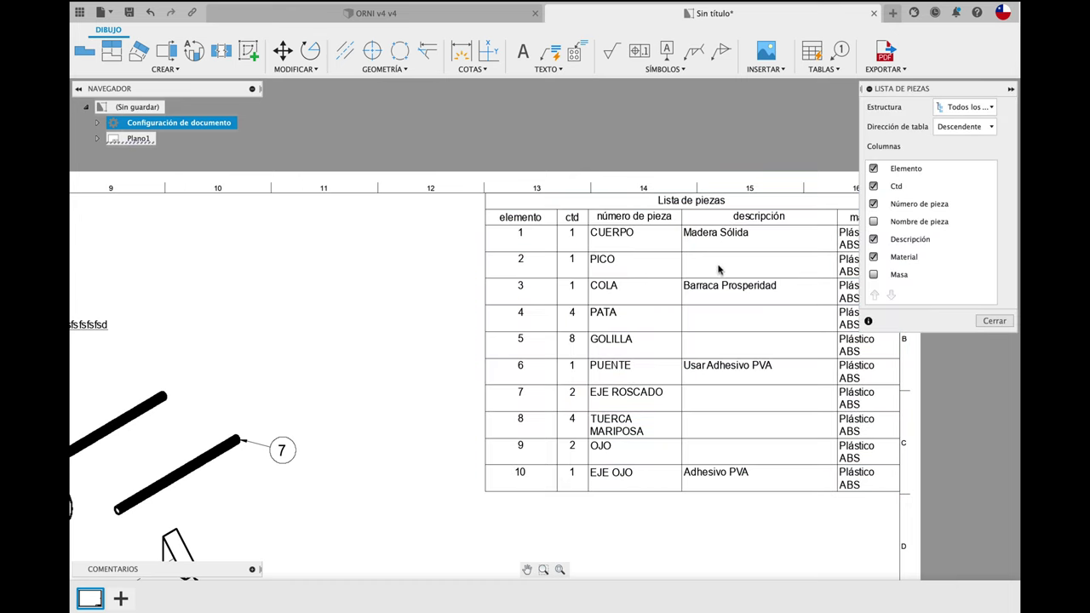
click(995, 321)
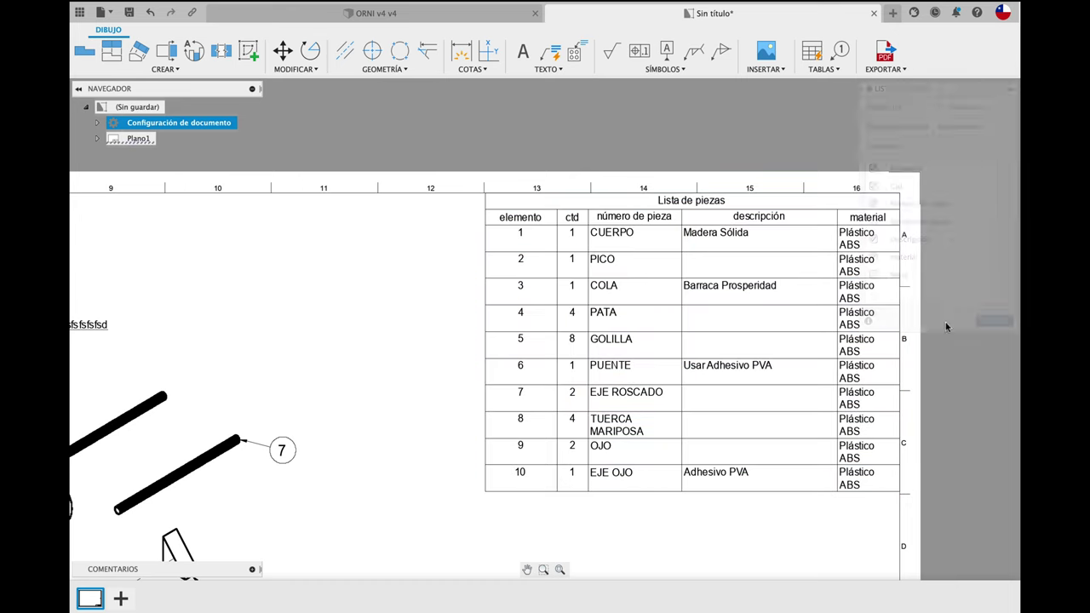
click(394, 13)
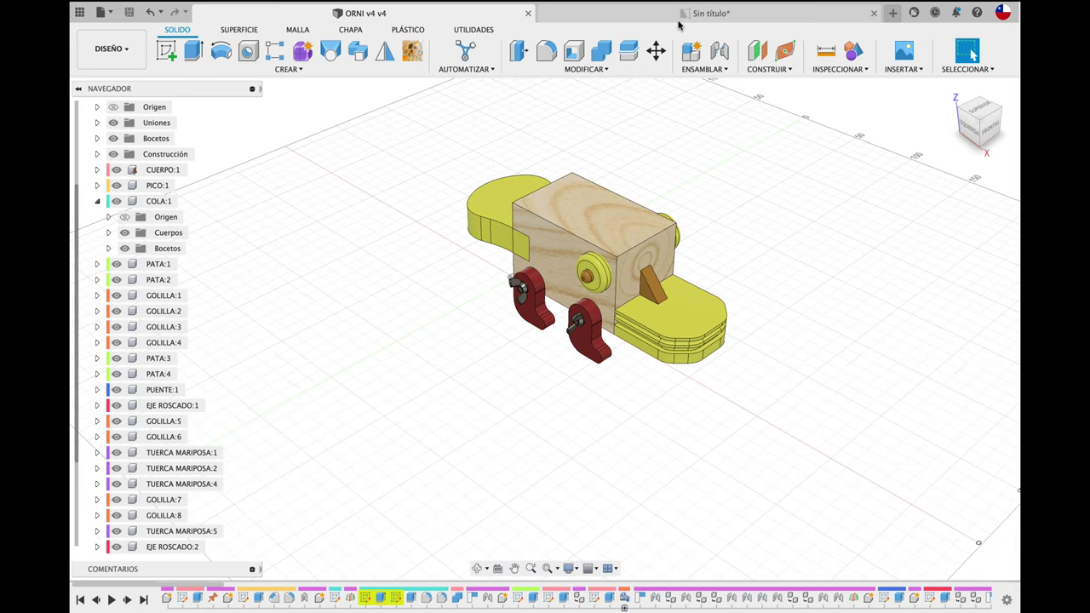
click(677, 15)
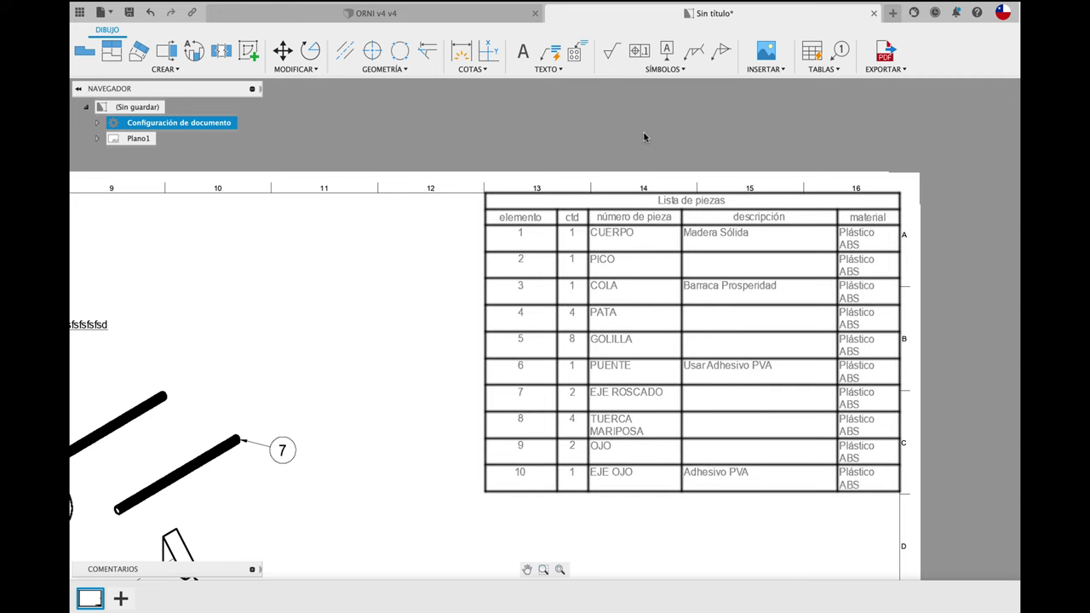
- Switch to the ORNI v4 v4 model and reveal OJO:1, OJO:2 and EJE OJO:1 in the tree
click(423, 17)
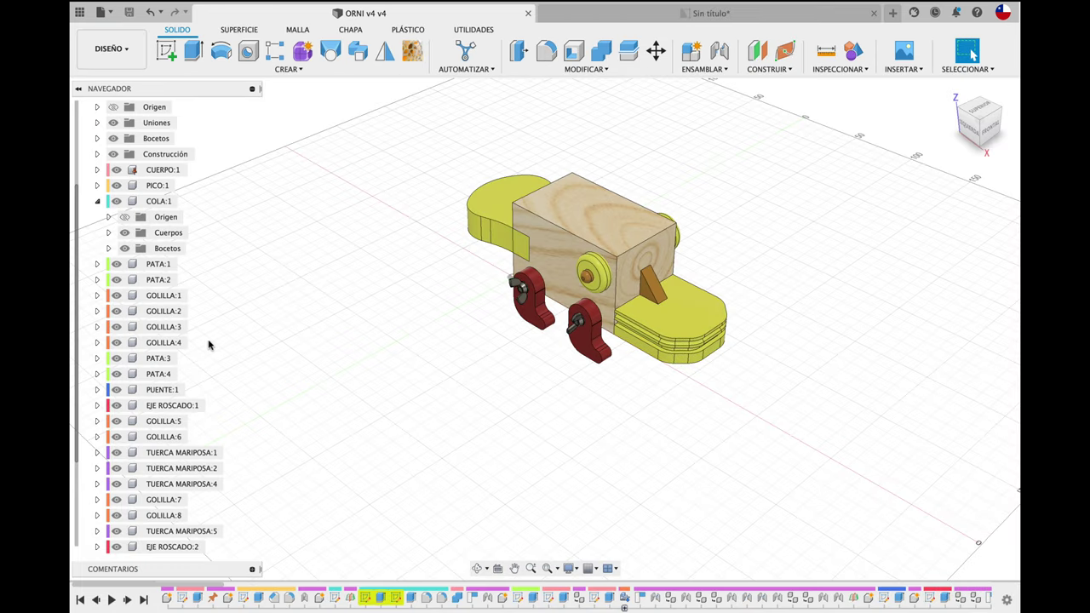
scroll(166, 445, up, 2)
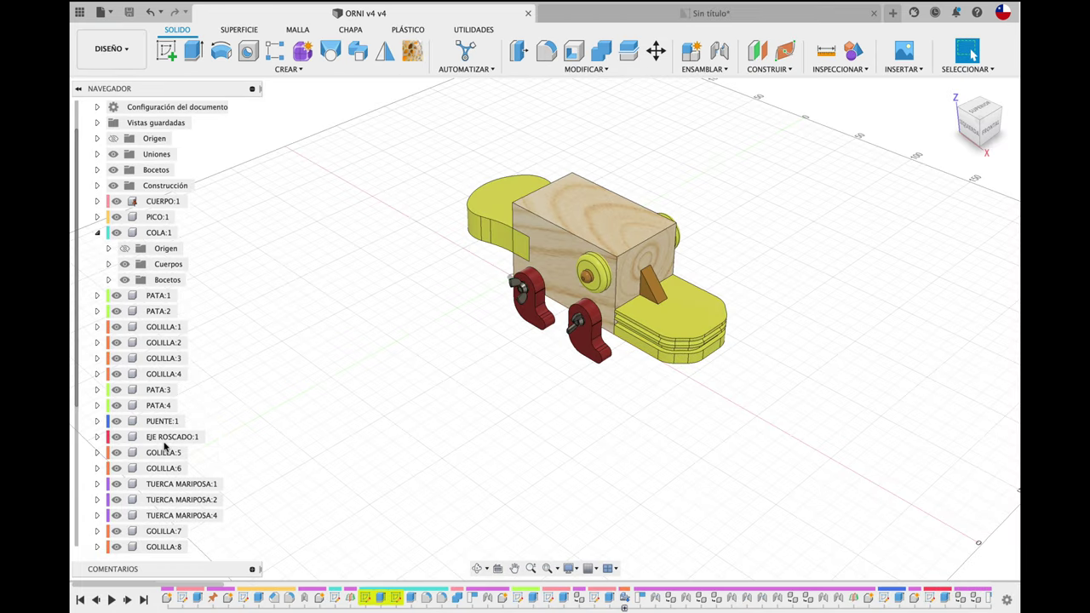
scroll(165, 444, up, 1)
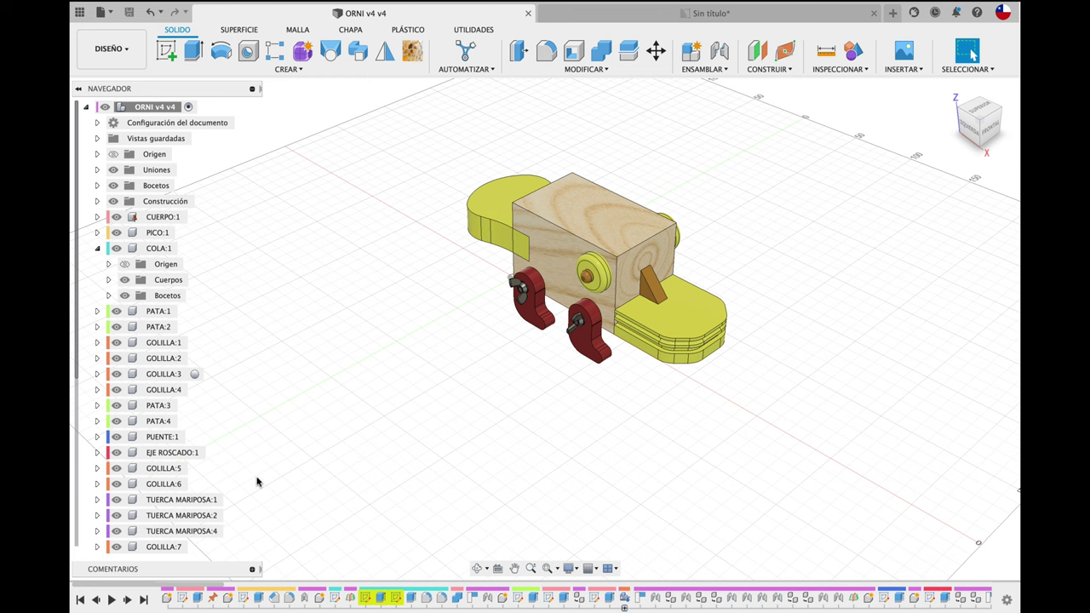
scroll(255, 480, down, 1)
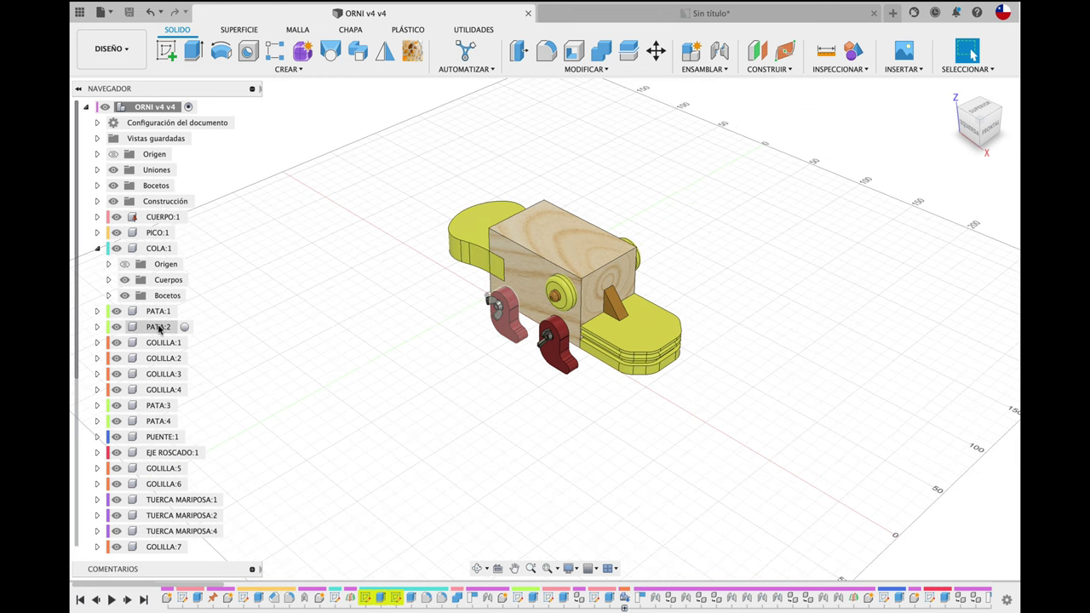
click(96, 248)
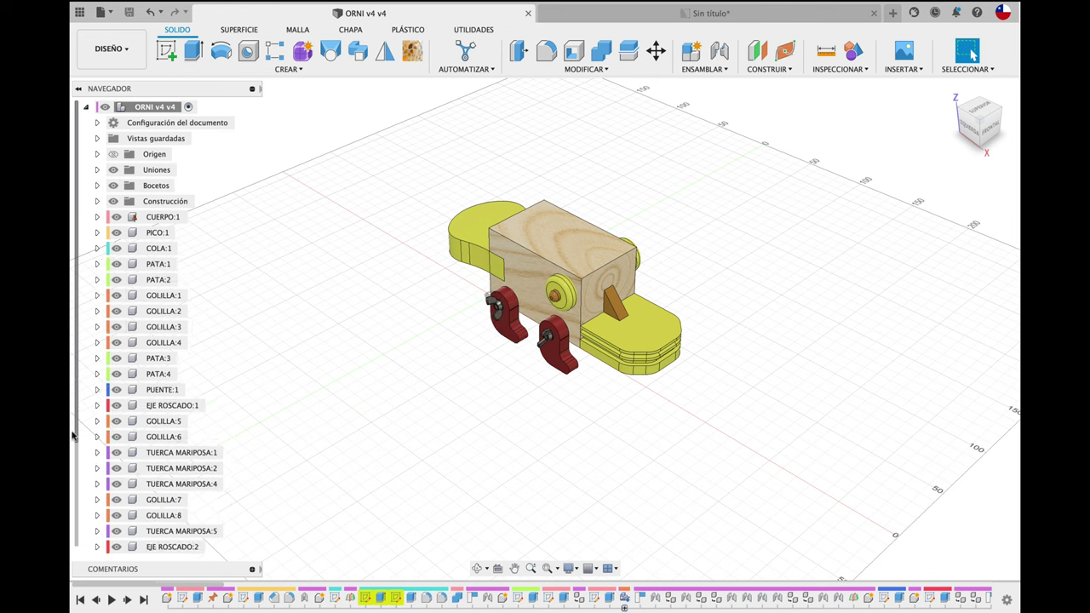
scroll(73, 434, down, 3)
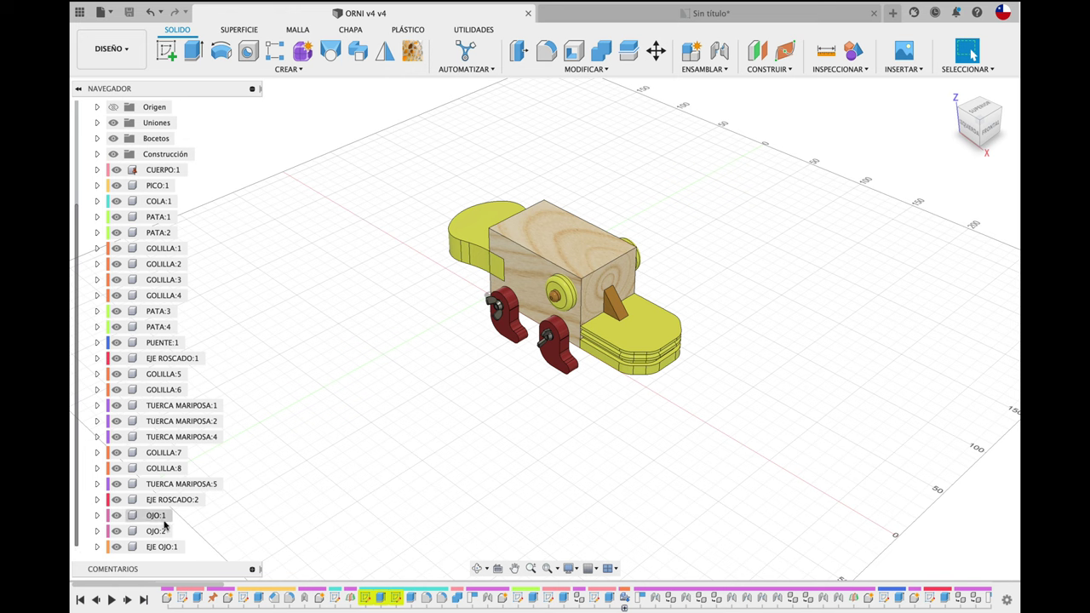
- Set OJO:1's description to 'Proceso de torneado' and save a new version of ORNI v4 v4
click(159, 516)
right_click(158, 516)
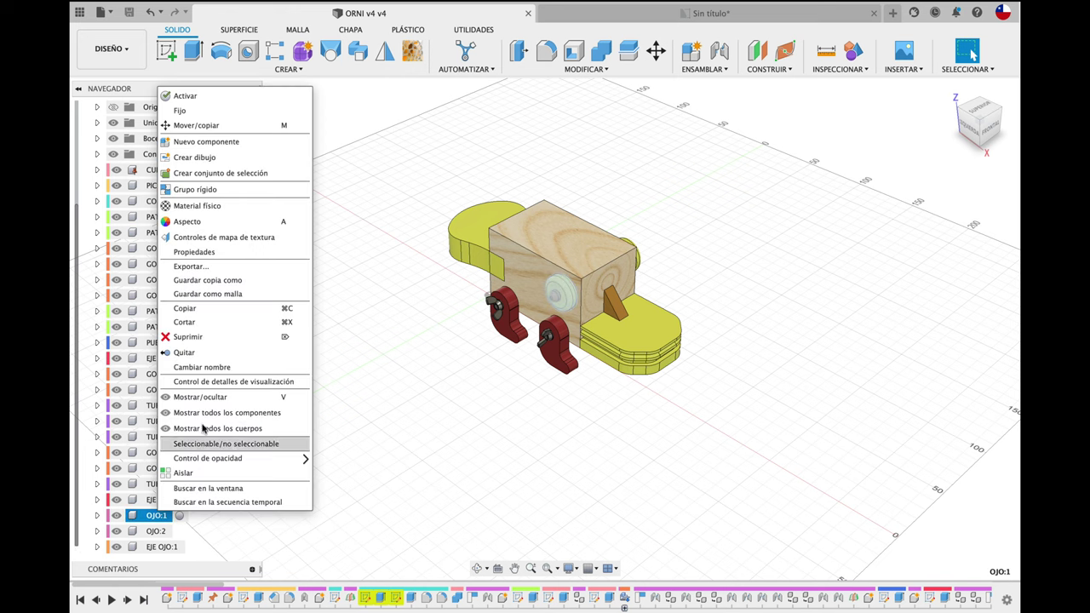
click(243, 253)
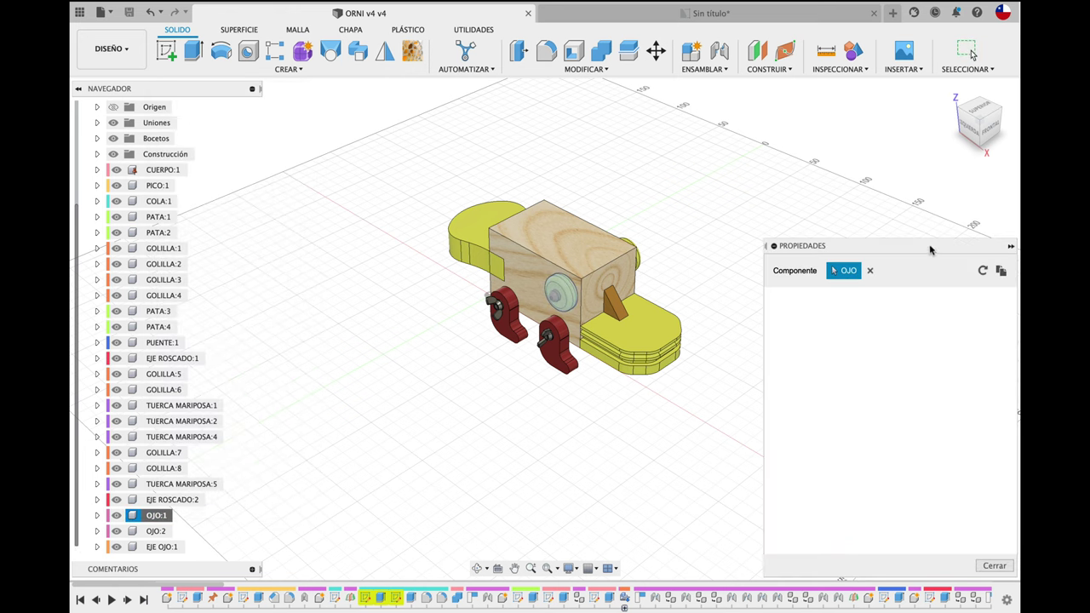
drag(930, 249, 529, 116)
click(516, 243)
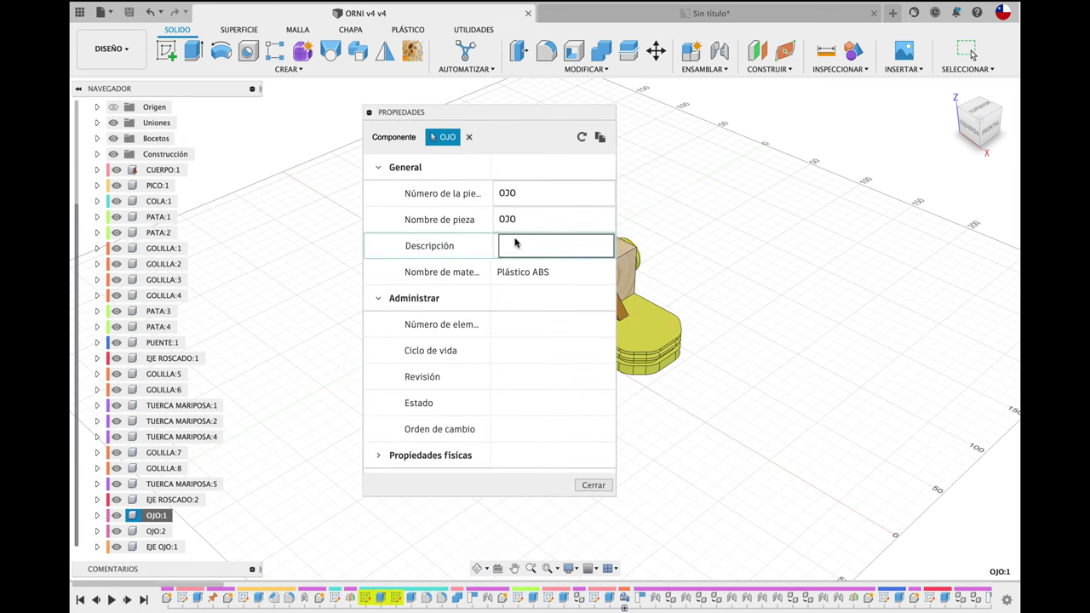
click(513, 247)
text(Proceso de torneado)
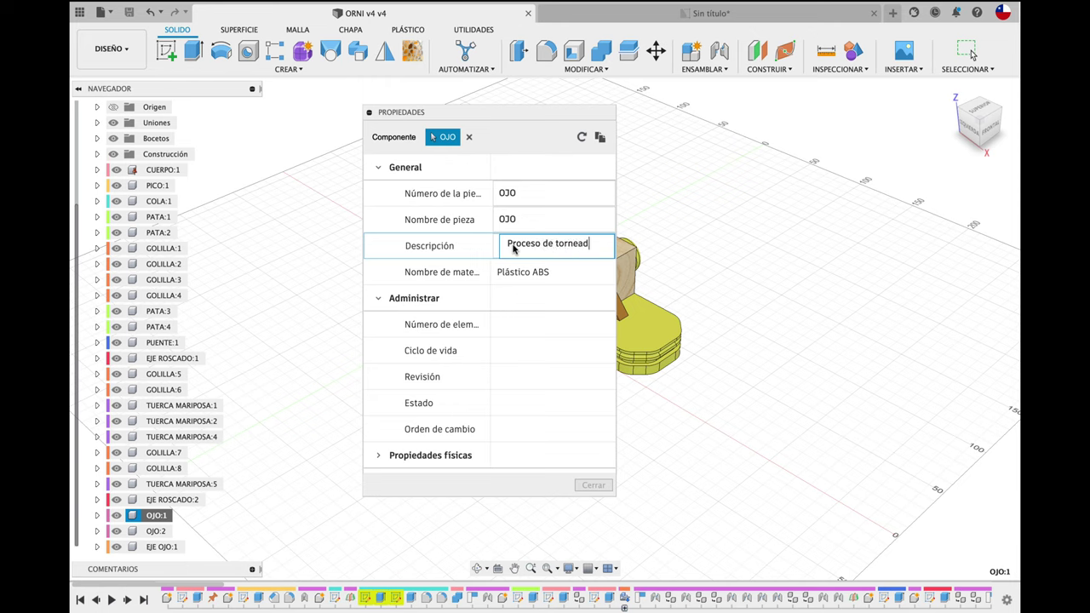
click(536, 350)
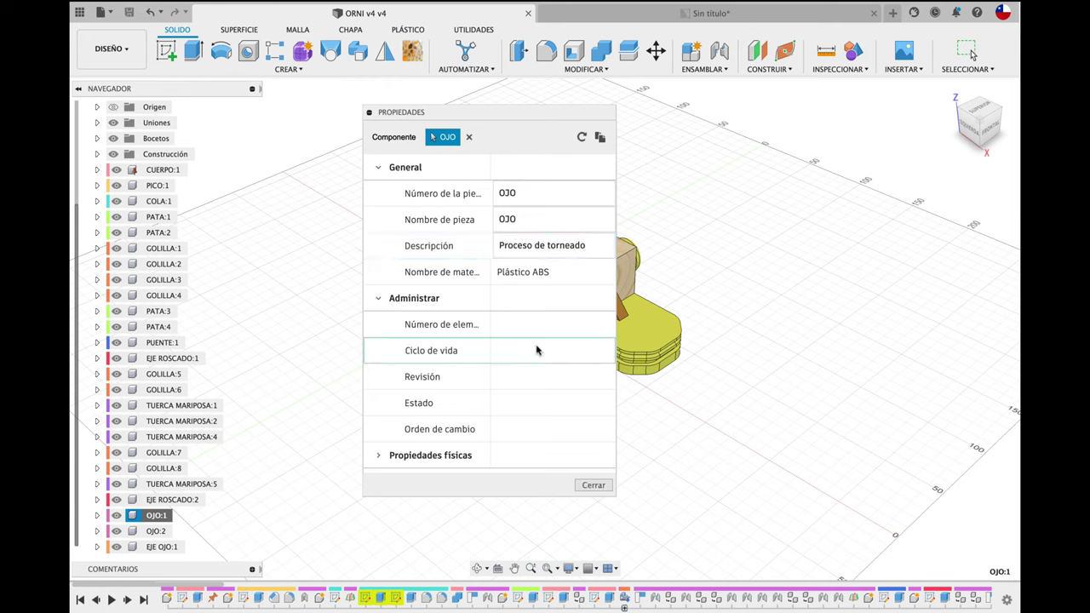
click(593, 486)
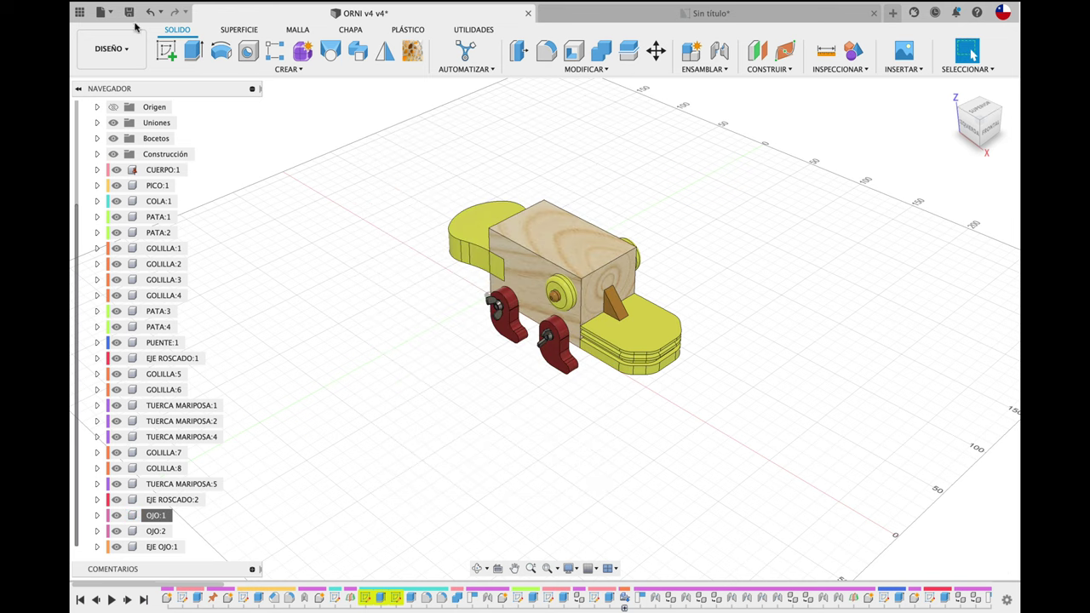
click(129, 12)
click(550, 319)
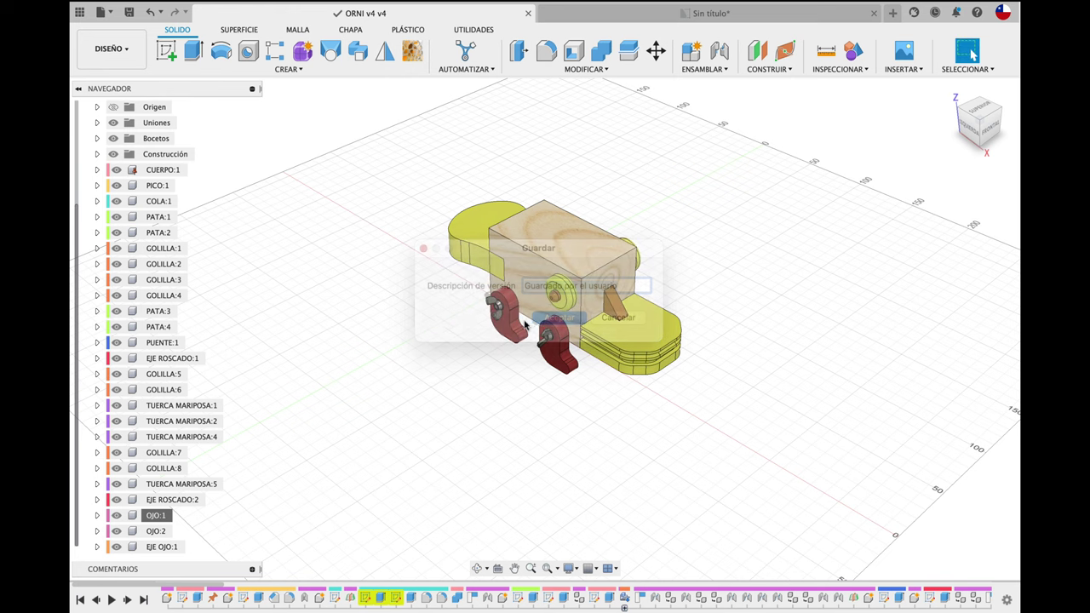
- Go to the Sin título drawing and update it to the latest design version
click(659, 16)
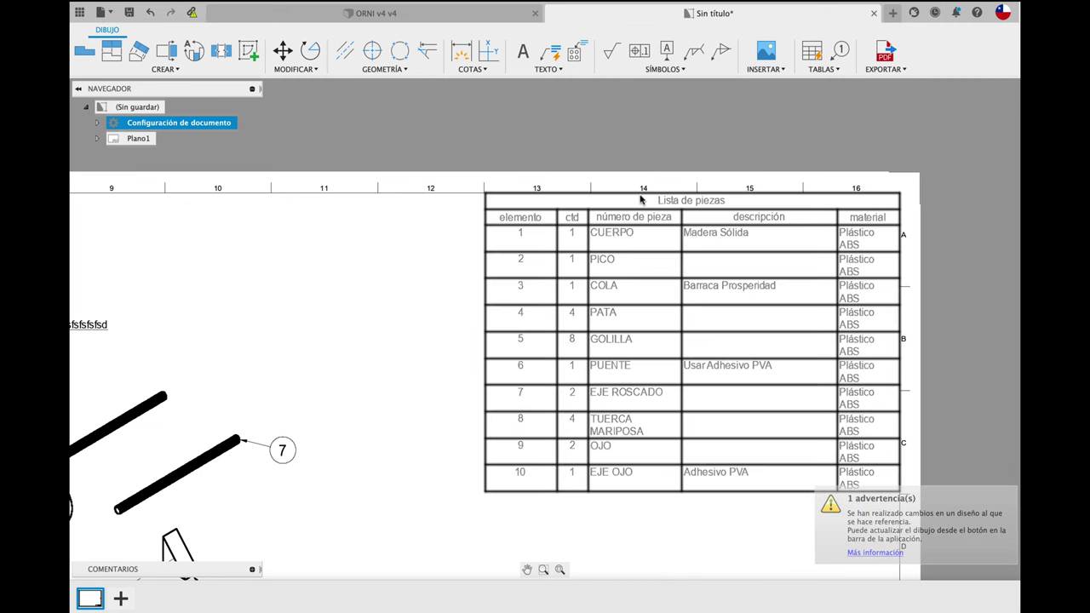
scroll(642, 199, down, 3)
scroll(641, 199, up, 1)
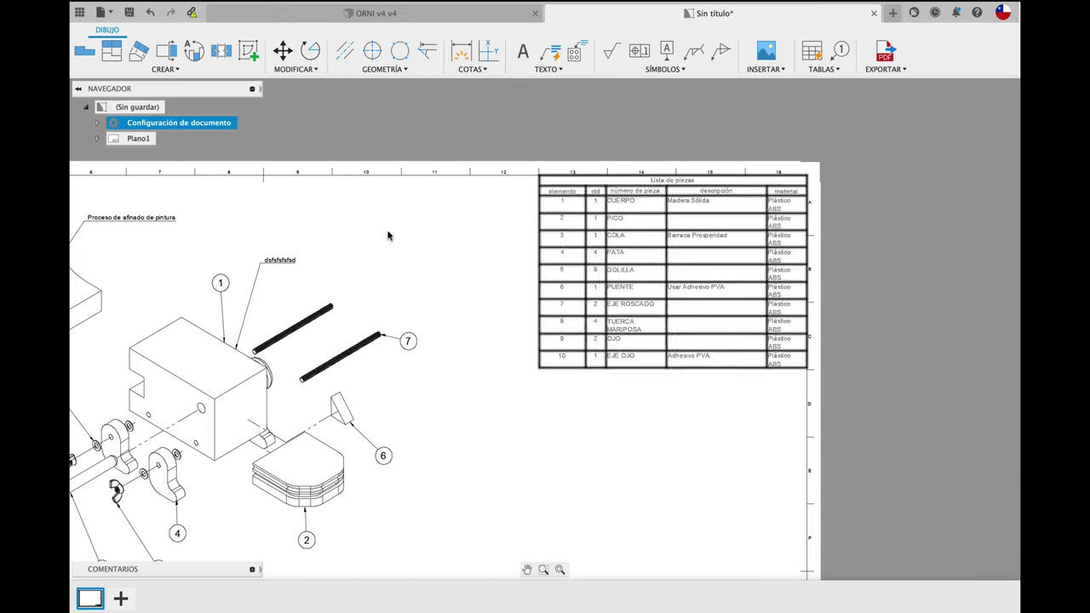
mouse_move(192, 12)
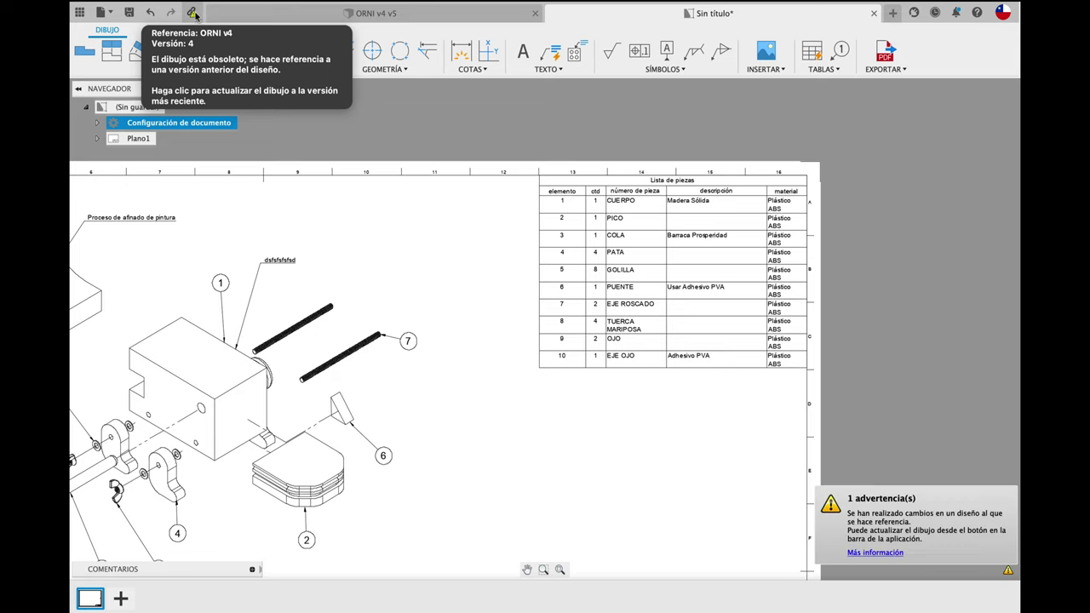
click(192, 13)
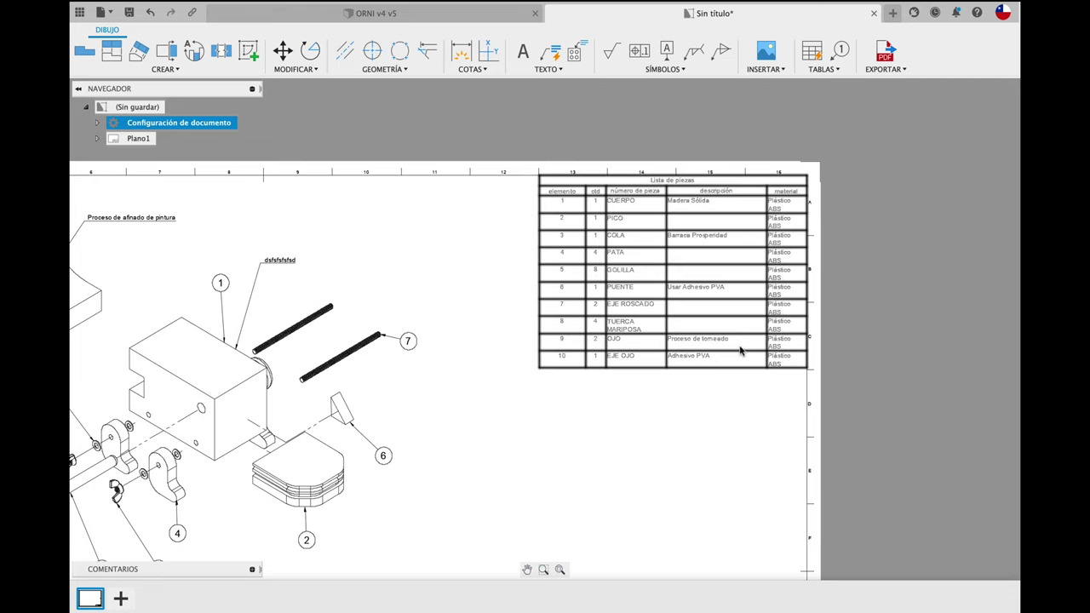
scroll(707, 358, down, 3)
scroll(724, 341, up, 5)
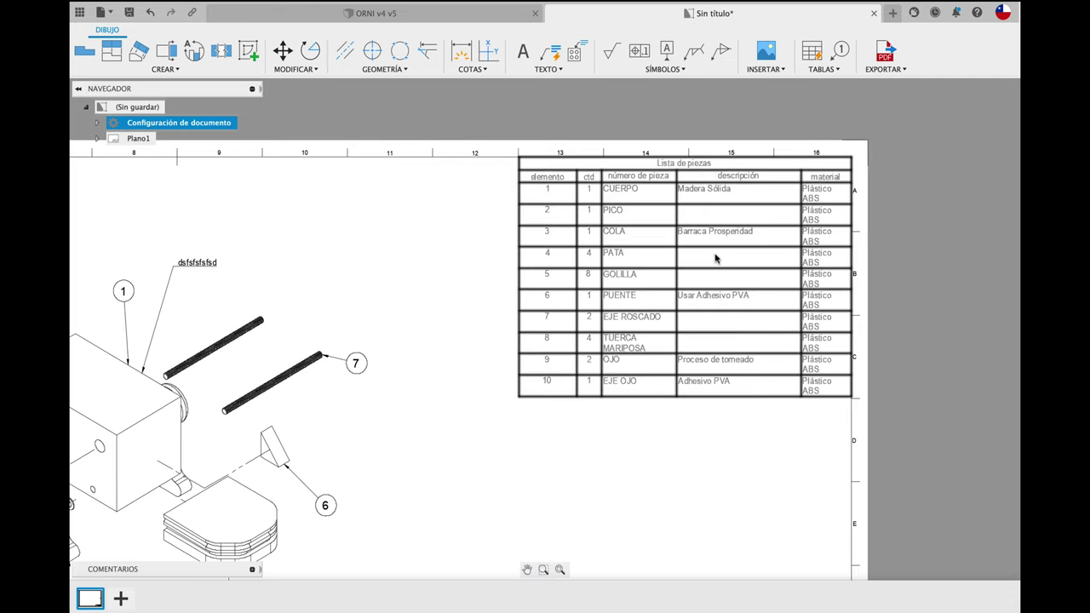
- Widen the parts list's material column so each Plástico ABS row fits on one line
scroll(721, 342, down, 3)
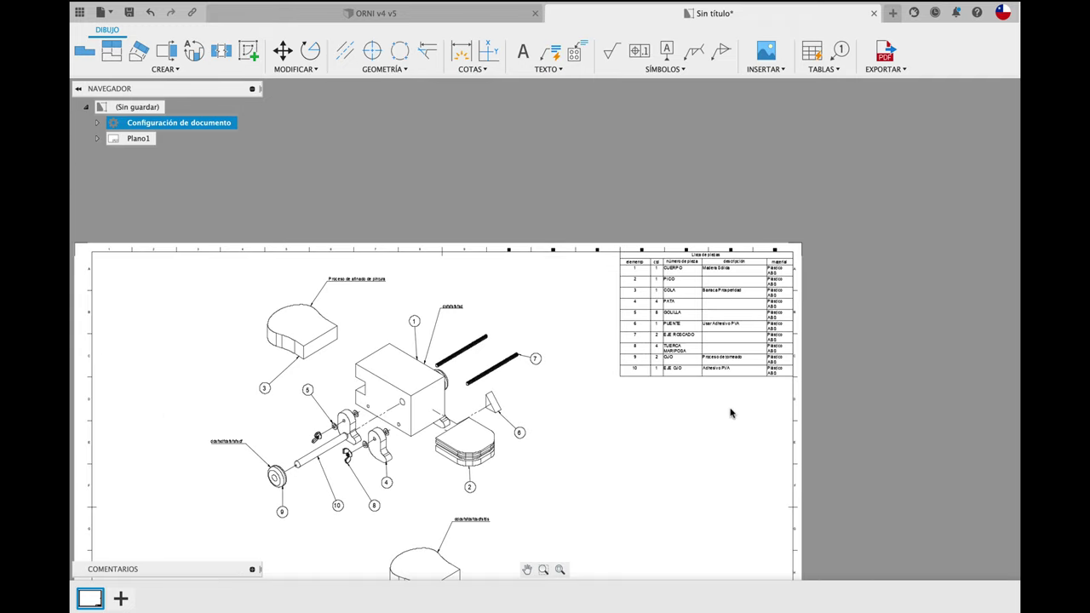
scroll(730, 409, up, 2)
scroll(745, 410, up, 2)
scroll(783, 401, up, 2)
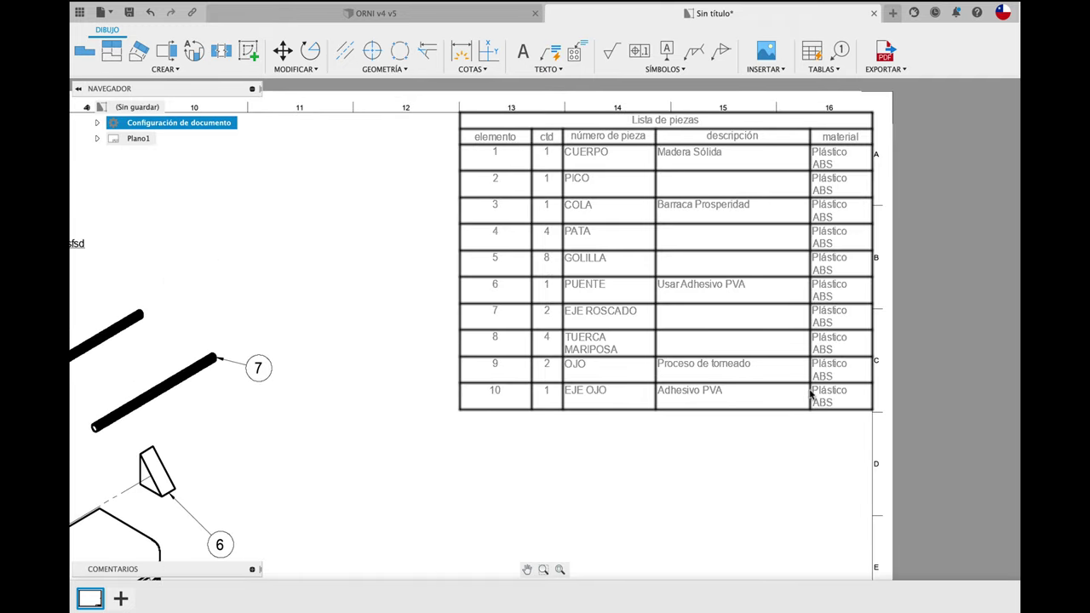
double_click(812, 392)
click(995, 321)
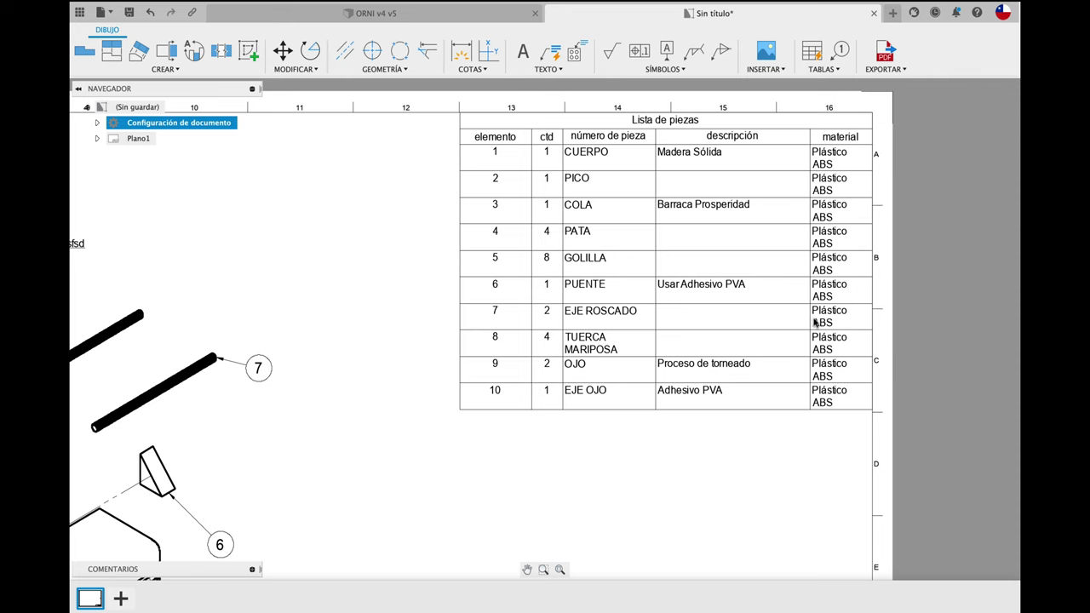
click(809, 316)
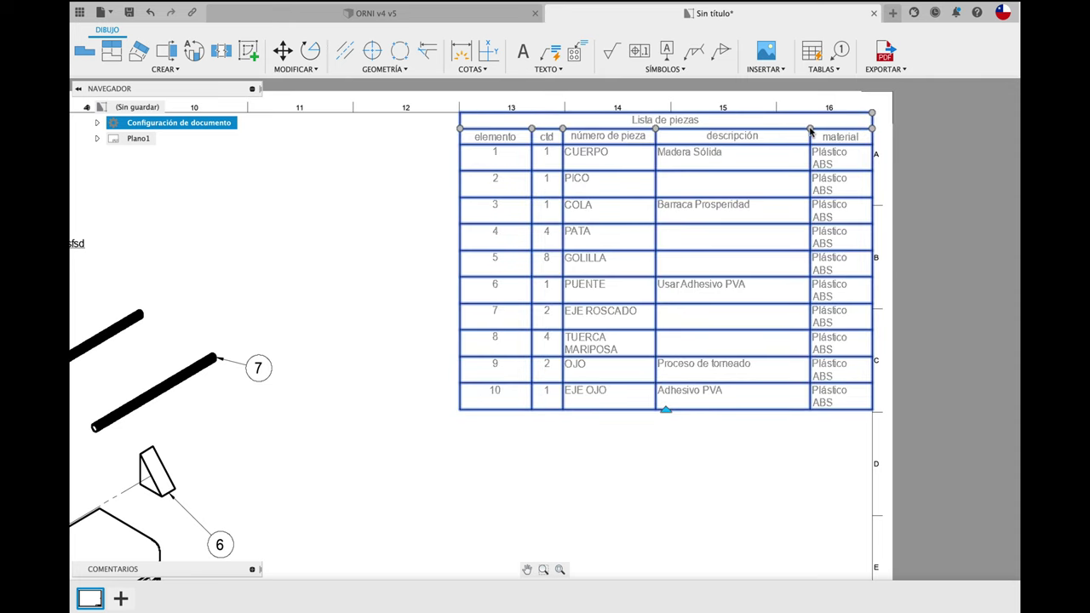
drag(810, 129, 763, 130)
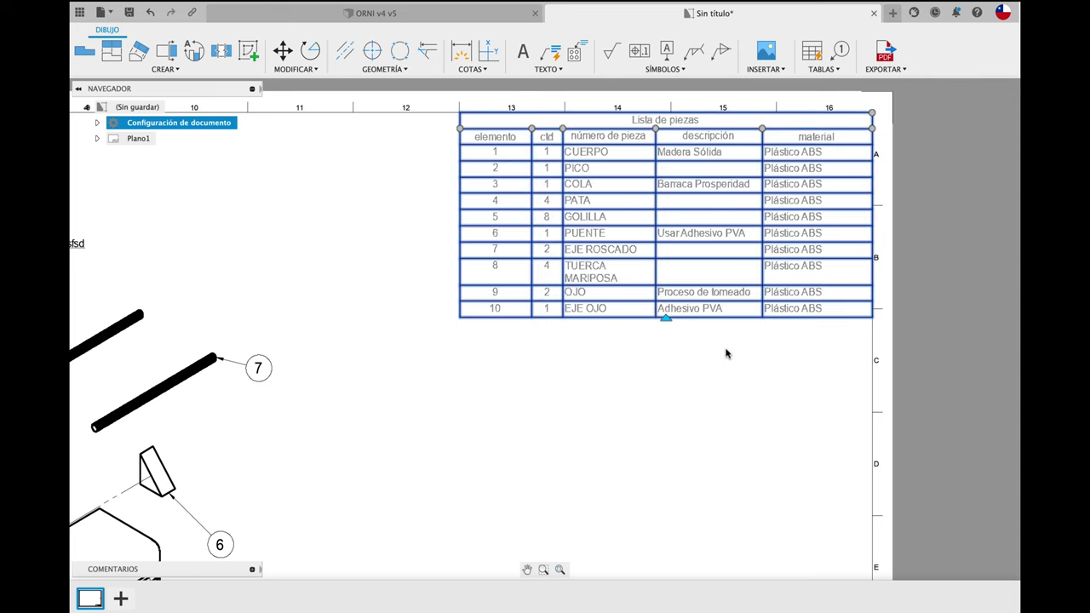
click(686, 372)
- Fit the whole sheet in view with F6 and zoom around to check the table
scroll(686, 373, up, 2)
scroll(687, 372, down, 8)
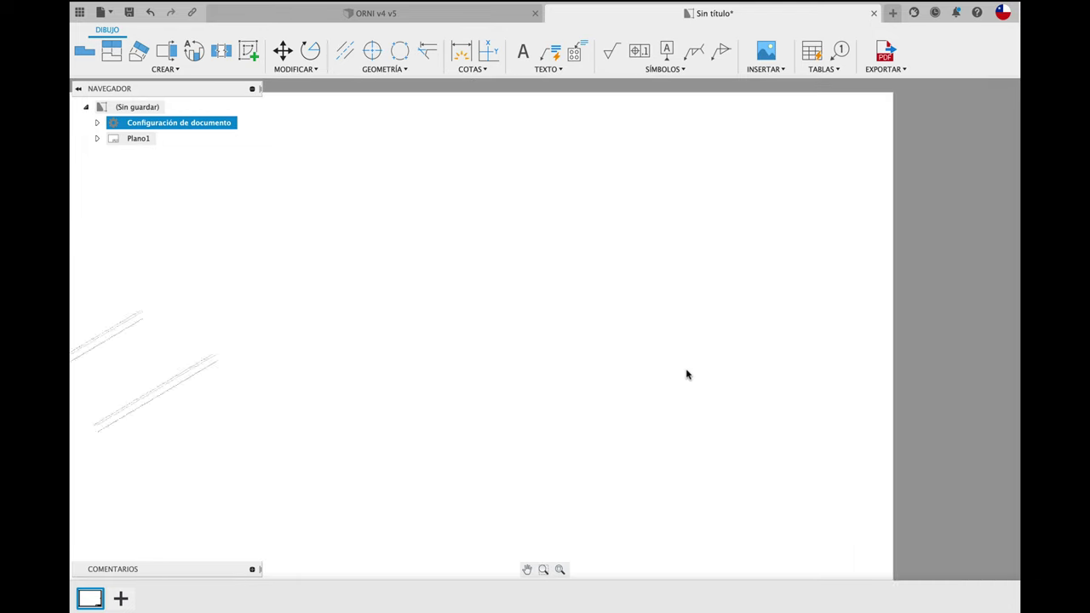
key(F6)
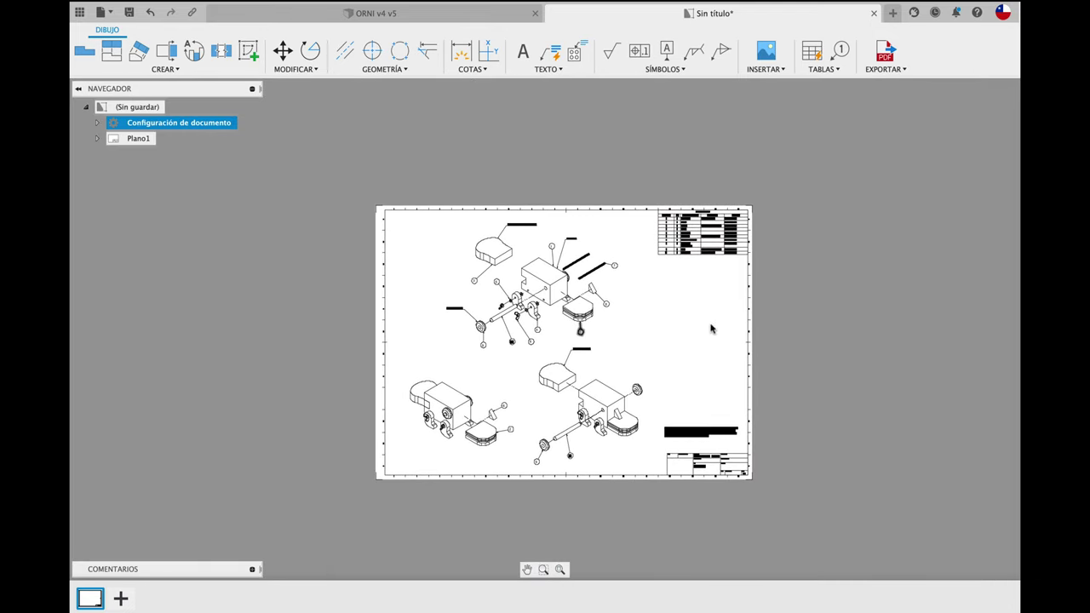
scroll(694, 522, down, 1)
scroll(699, 501, up, 6)
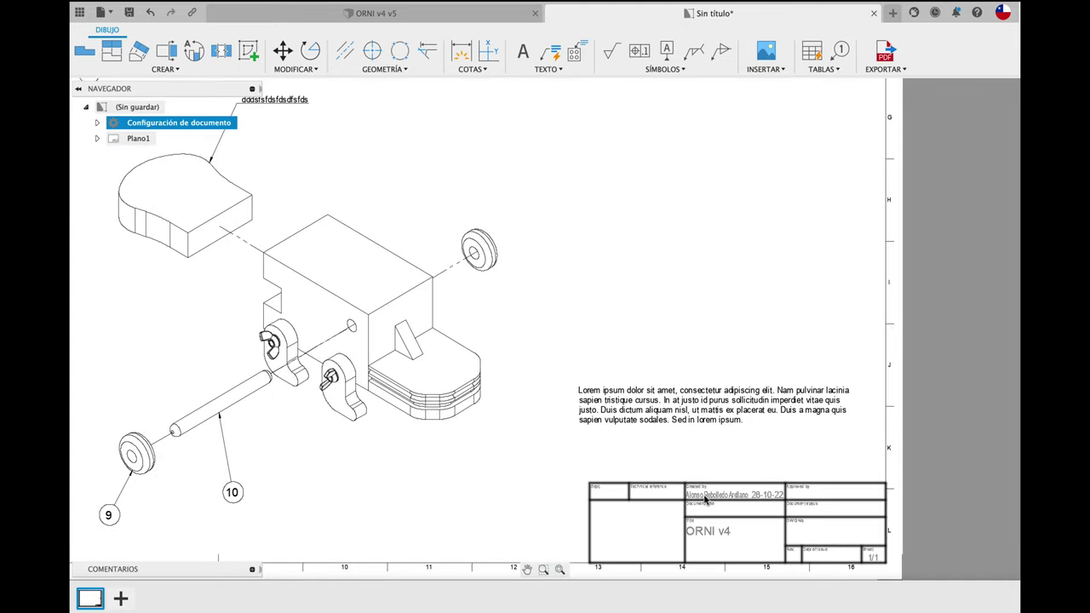
scroll(684, 511, down, 1)
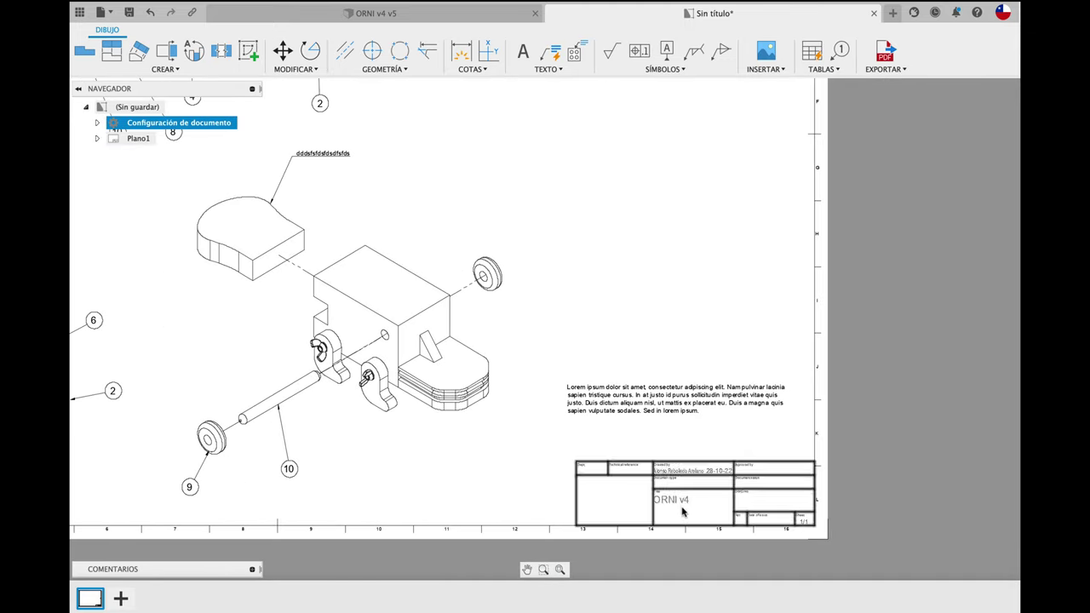
scroll(684, 511, up, 3)
scroll(684, 485, down, 5)
scroll(684, 485, down, 2)
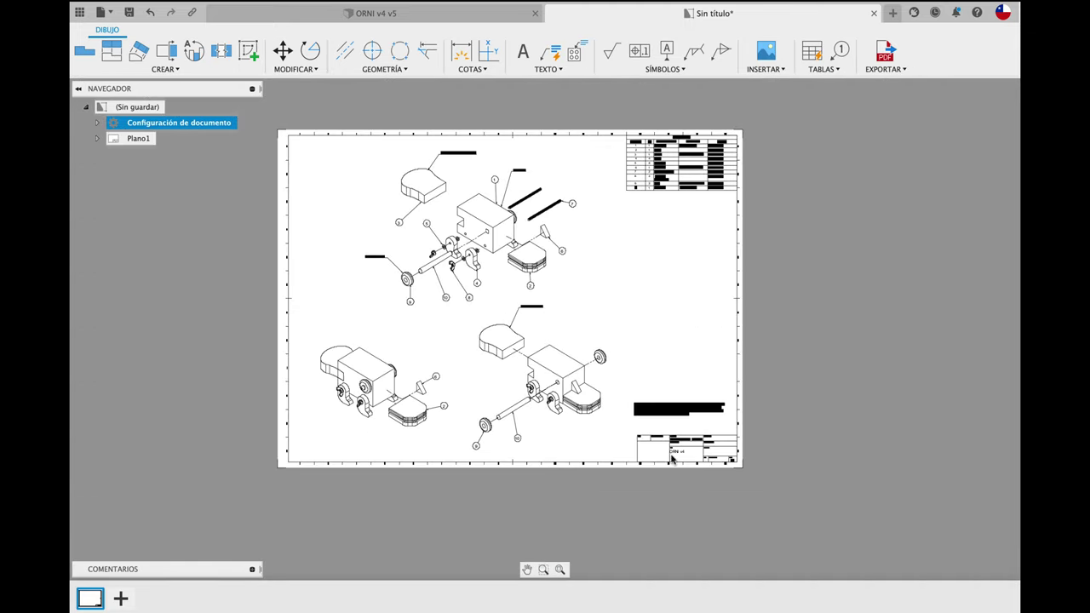
scroll(656, 366, up, 2)
scroll(672, 370, up, 2)
scroll(672, 369, up, 2)
- Export the drawing as Sin título.pdf to the Desktop
click(867, 63)
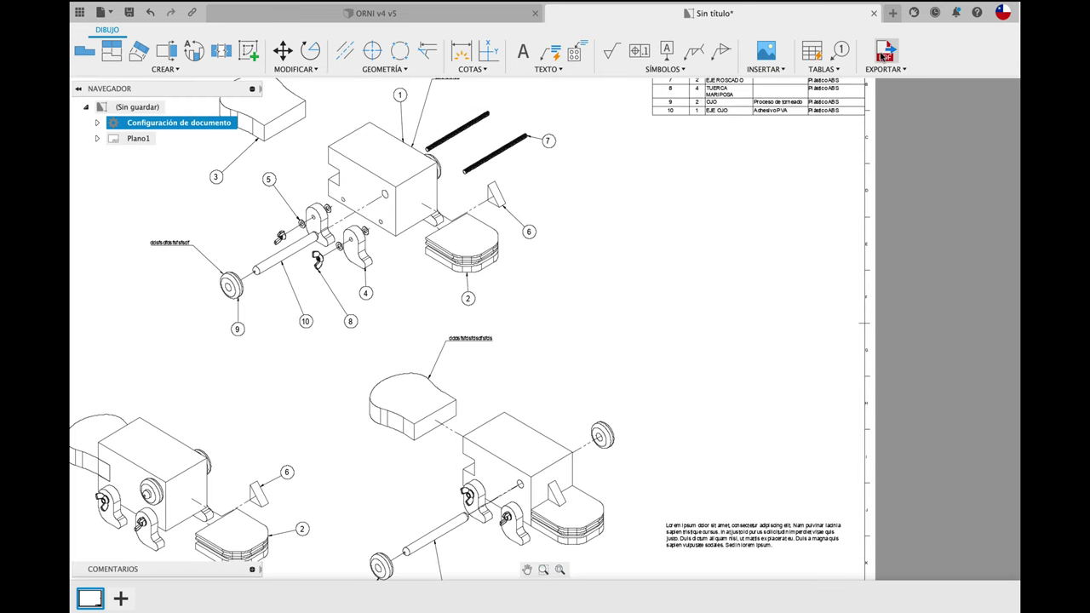
click(950, 170)
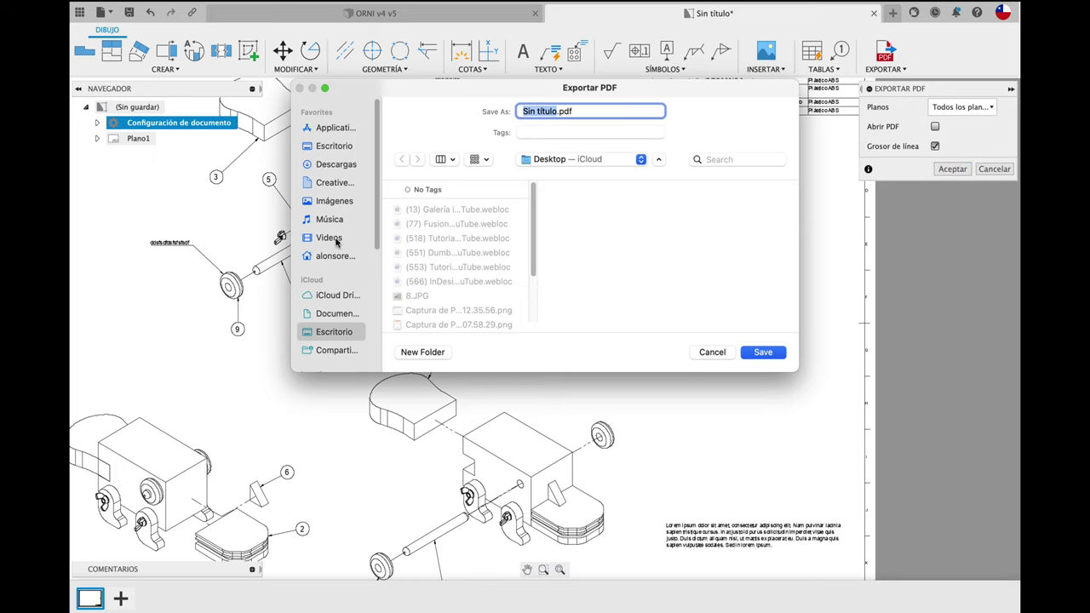
click(762, 355)
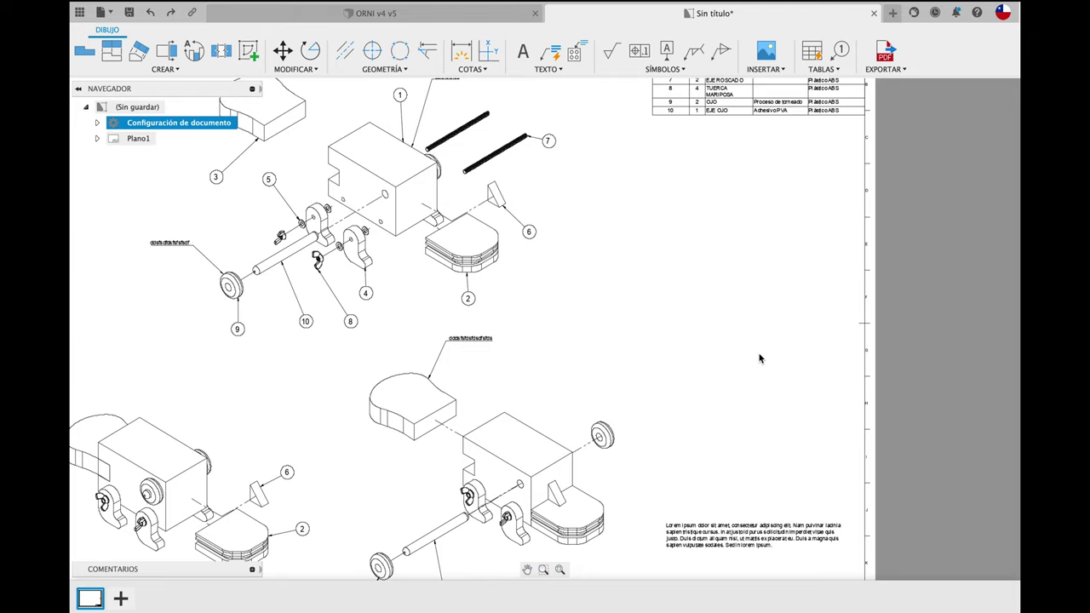
- Switch to the Escritorio space and minimize Chrome and QuickTime to reveal the desktop
key(ctrl+Up)
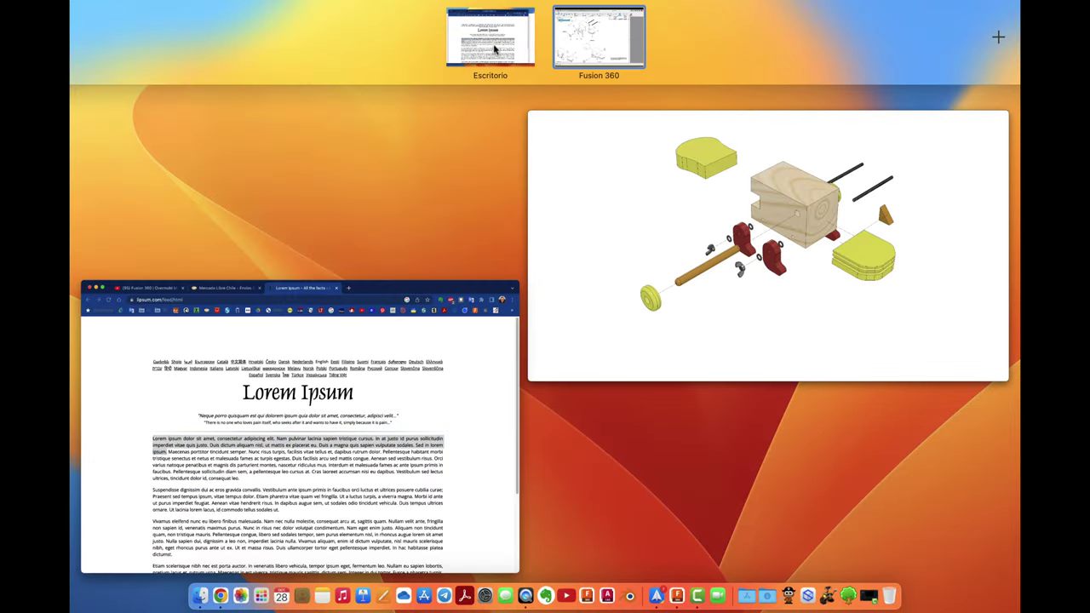
click(494, 49)
click(126, 19)
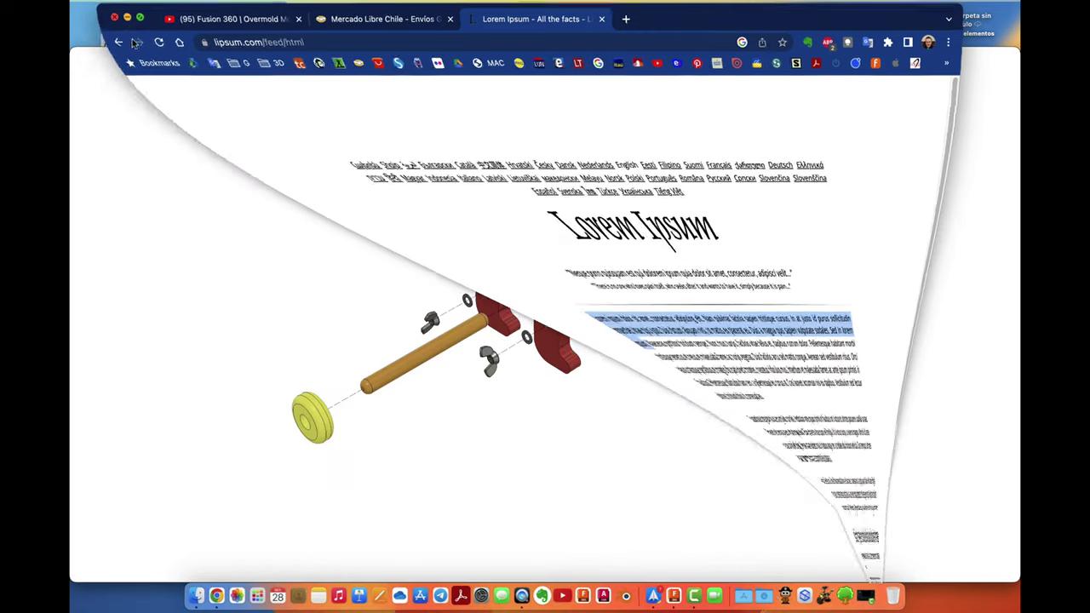
click(91, 57)
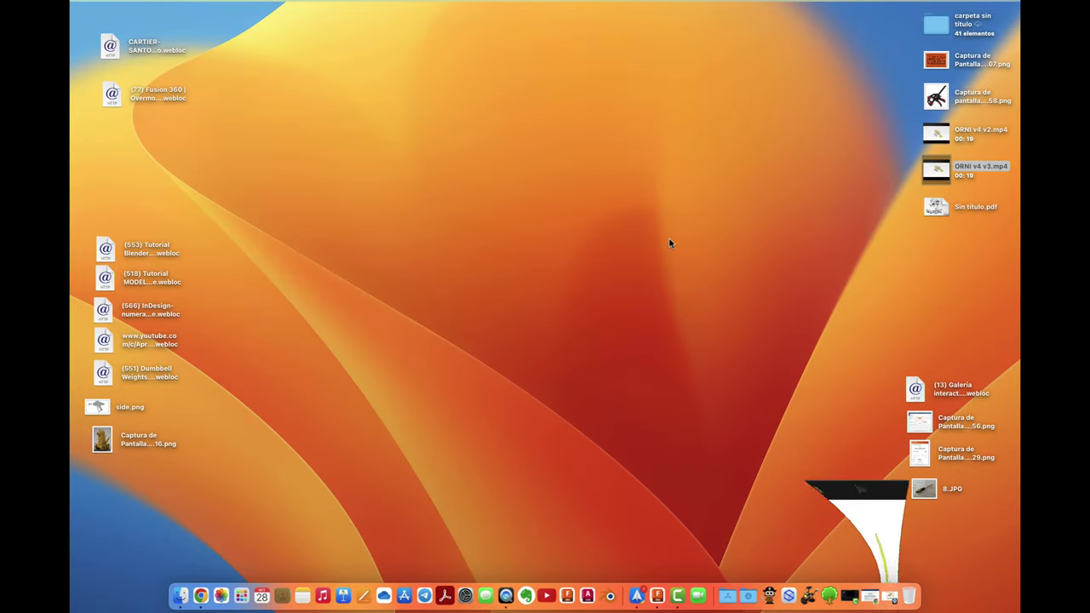
- Open the exported 'Sin título.pdf' drawing sheet in Preview and show it full screen
double_click(937, 207)
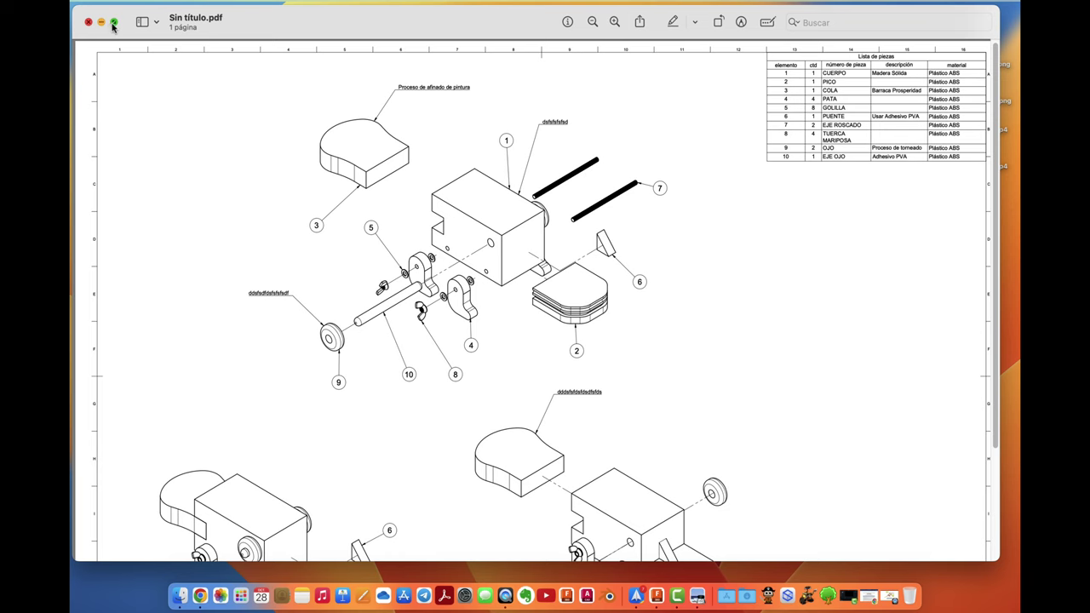
click(115, 22)
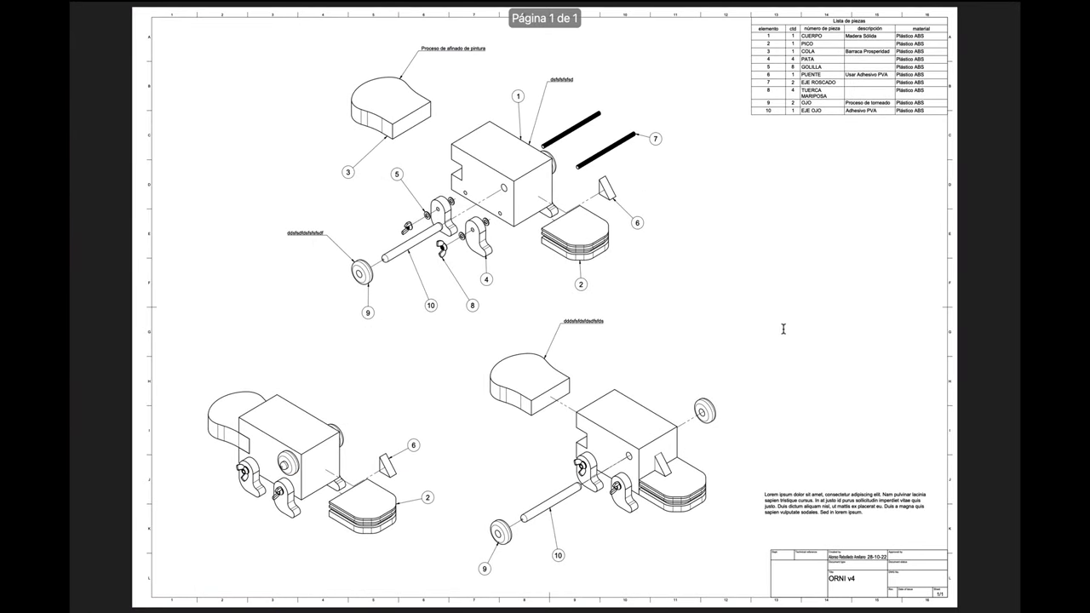